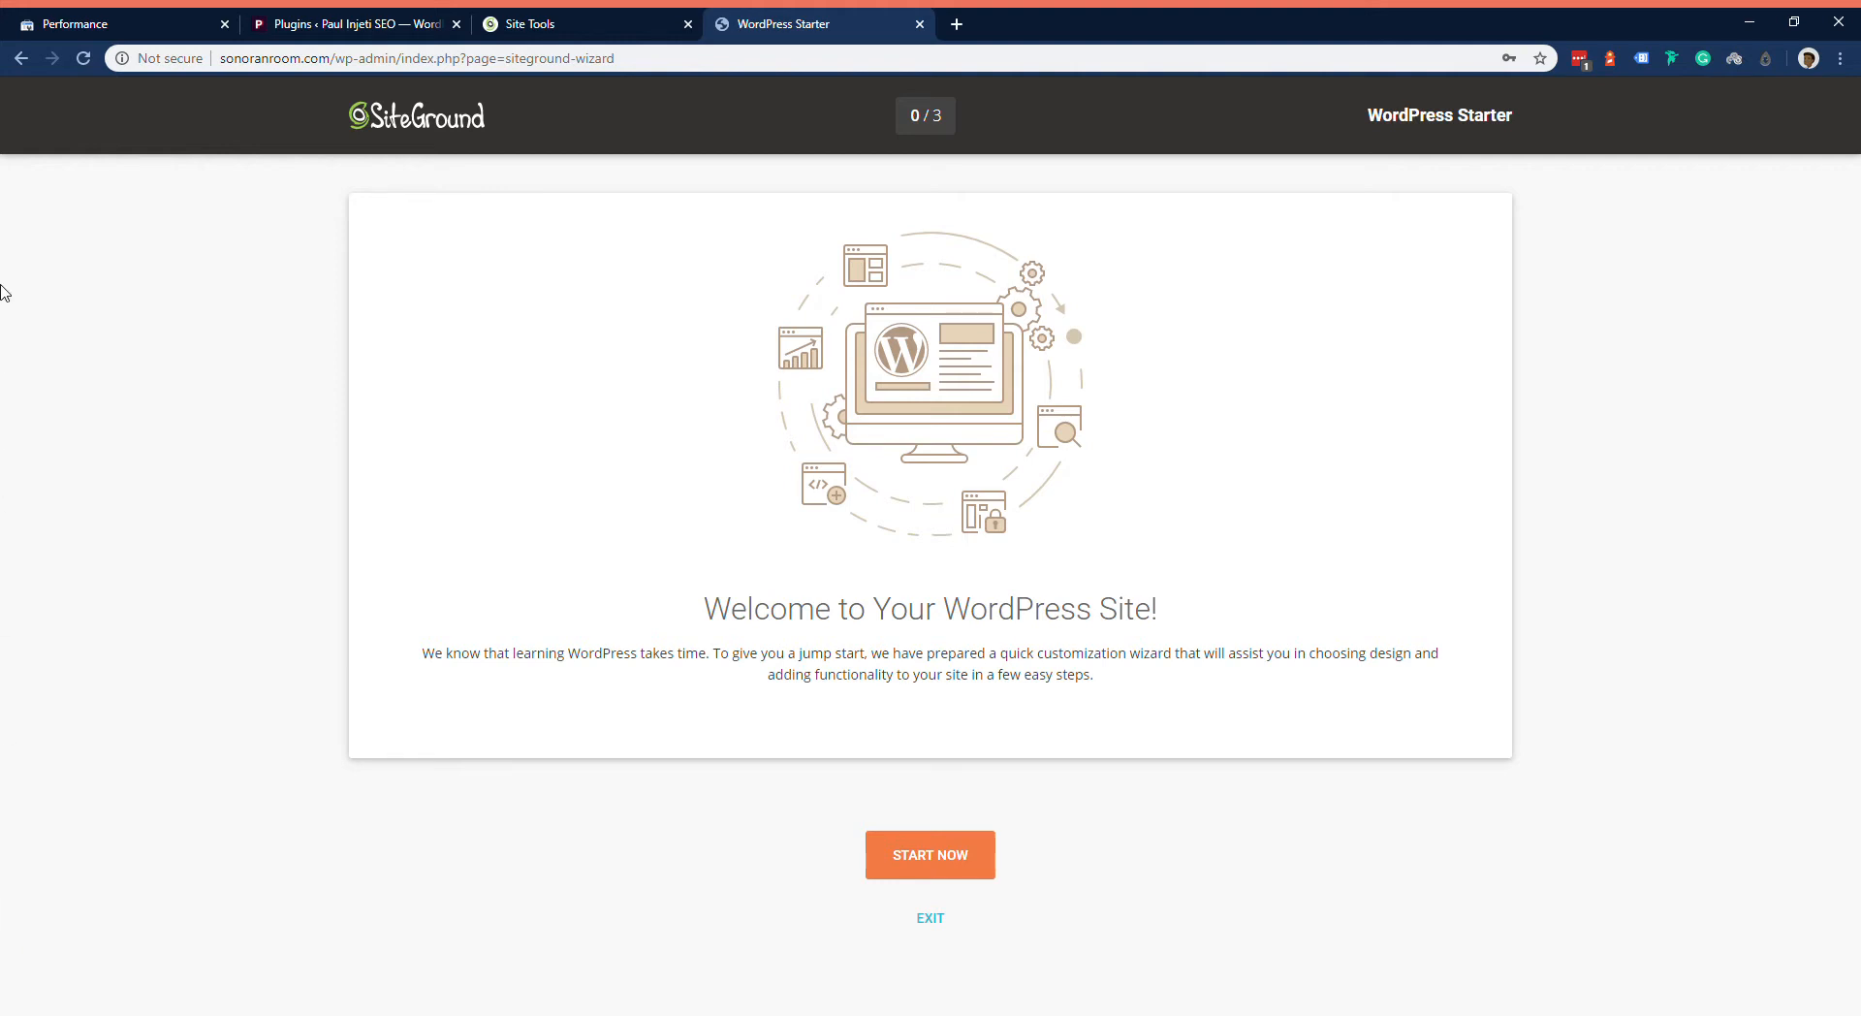
Step: Check the available management actions for the sonoranroom.com installation in SiteGround Site Tools, and return to the WordPress Starter page
{"action": "left_click", "coordinate": [591, 16]}
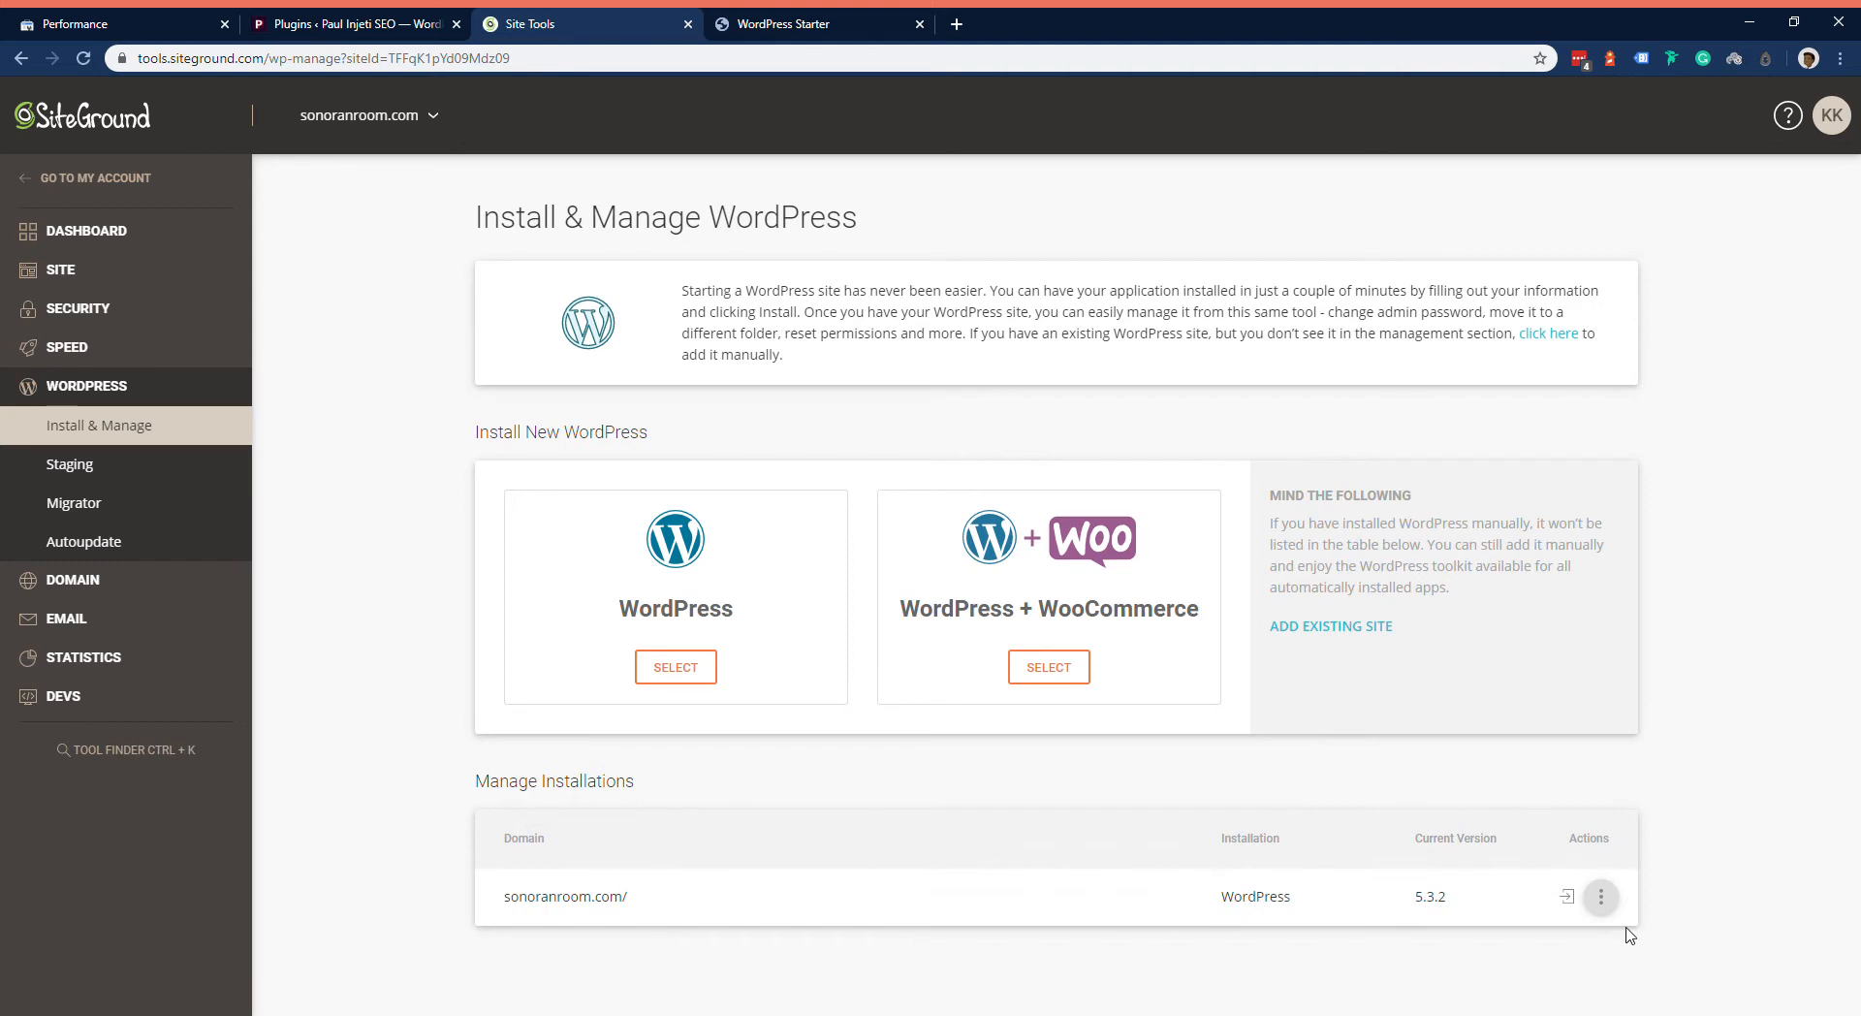
{"action": "left_click", "coordinate": [1602, 897]}
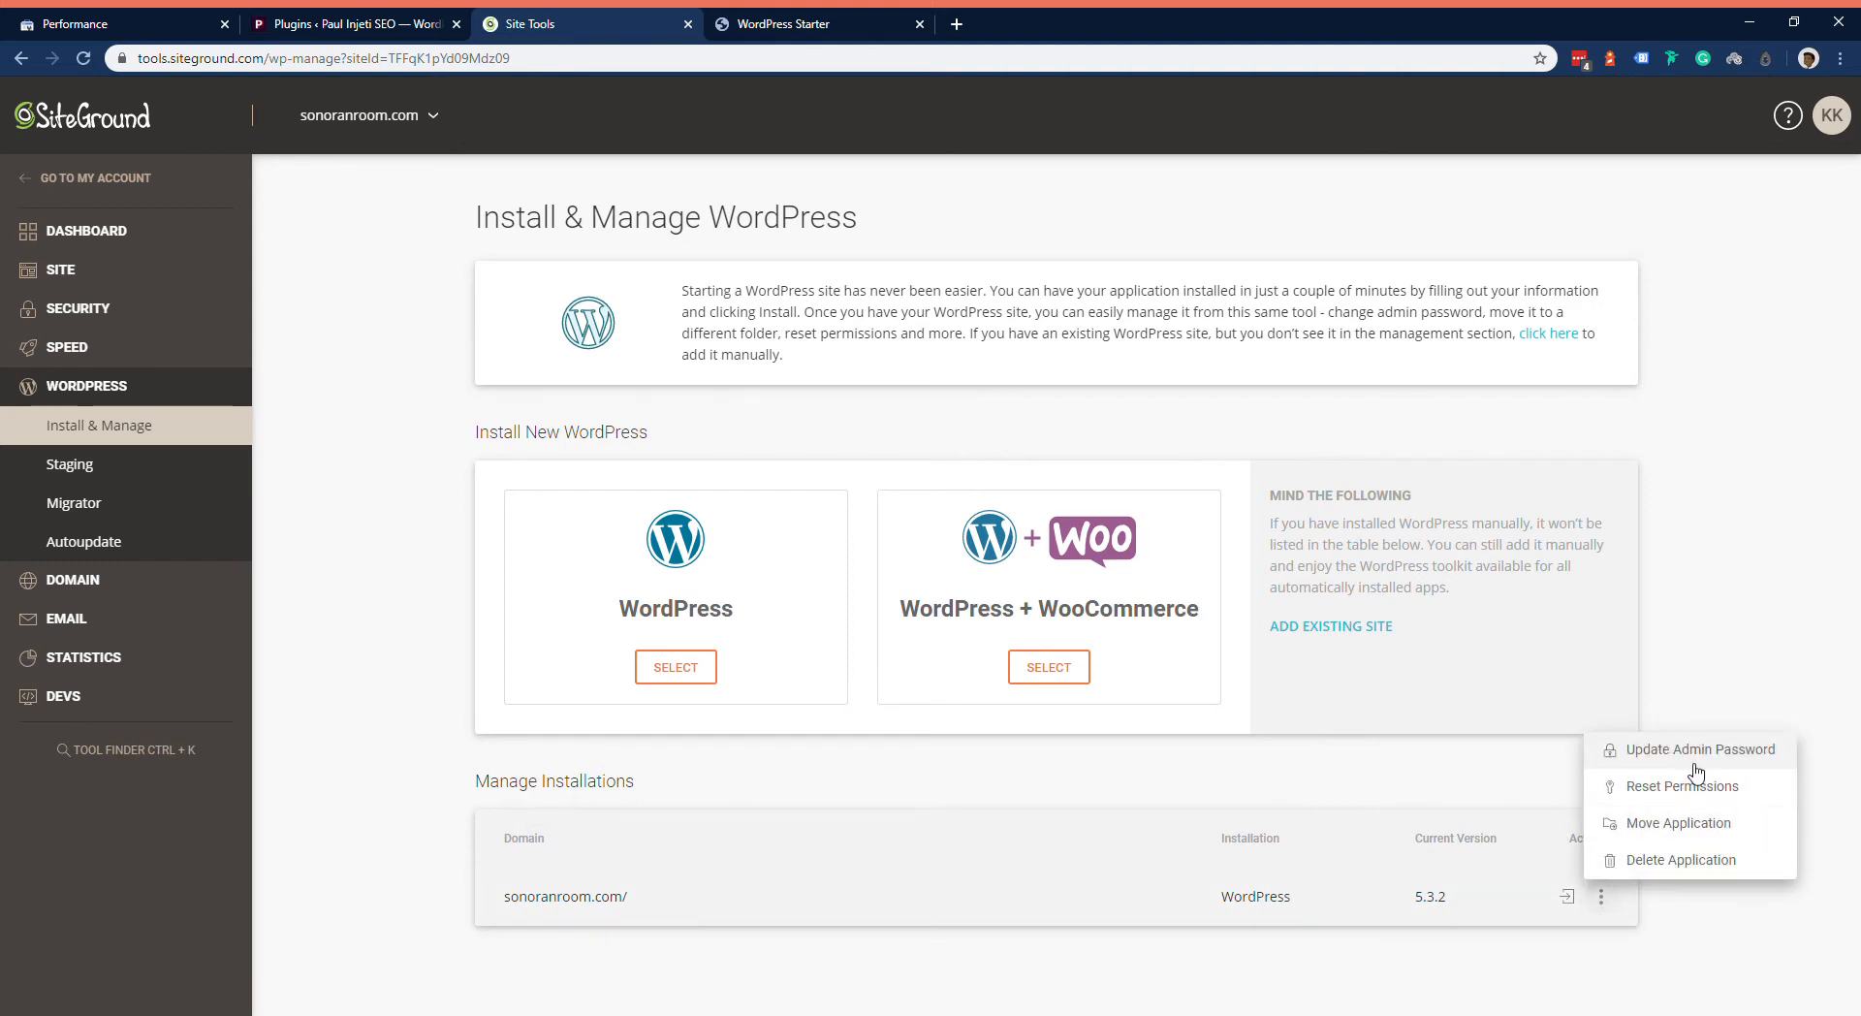
{"action": "left_click", "coordinate": [1708, 637]}
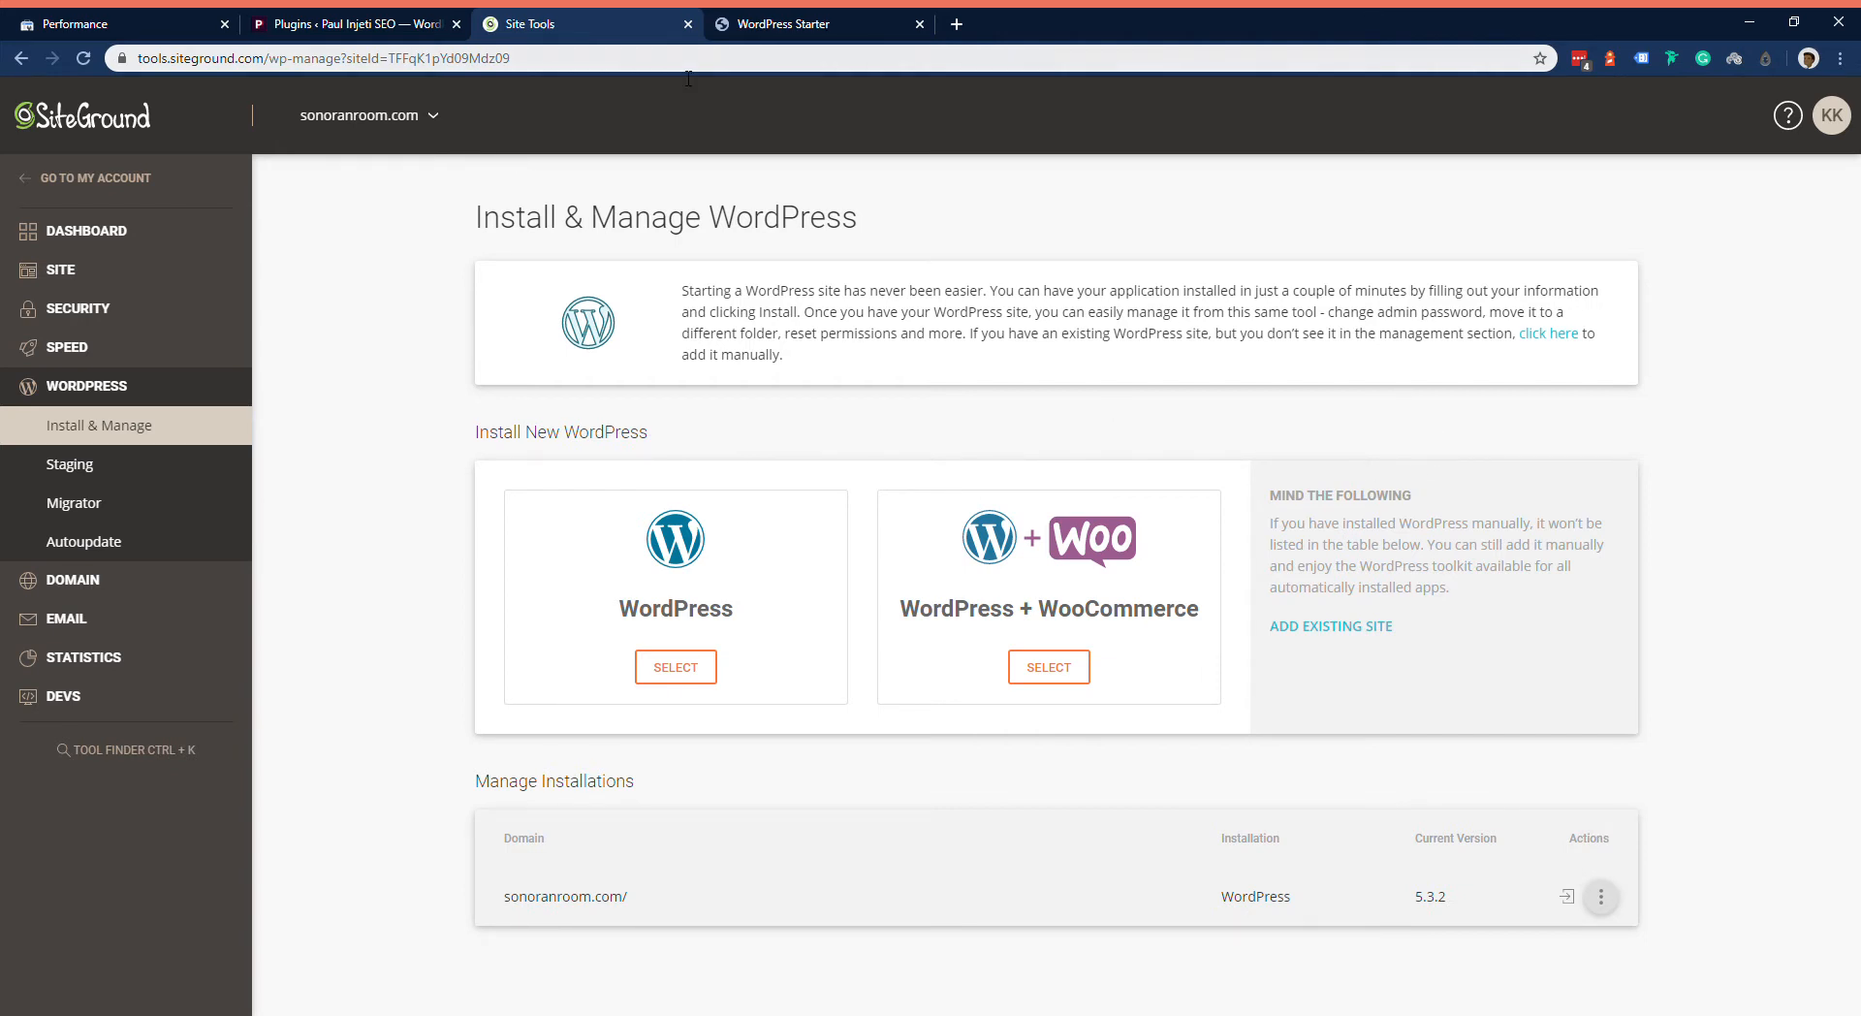
{"action": "left_click", "coordinate": [771, 21]}
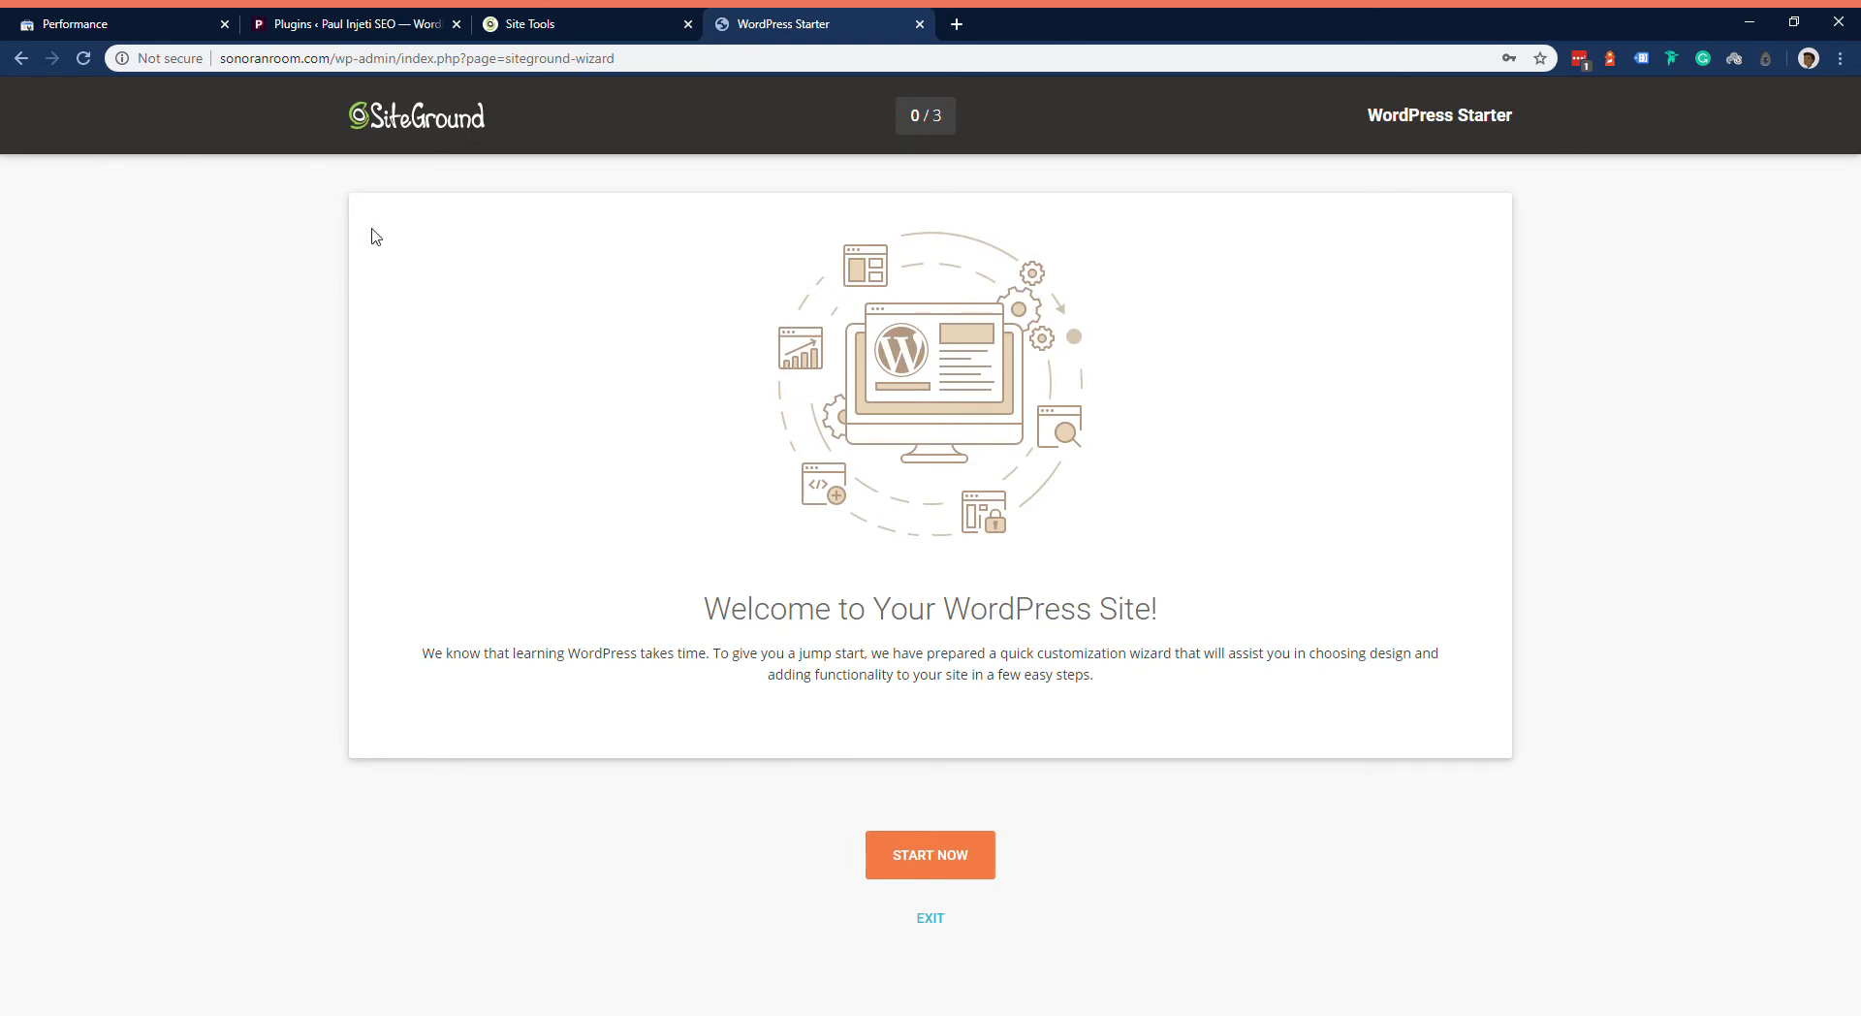
Step: Exit the WordPress Starter wizard and look over the WordPress dashboard
{"action": "left_click", "coordinate": [947, 927]}
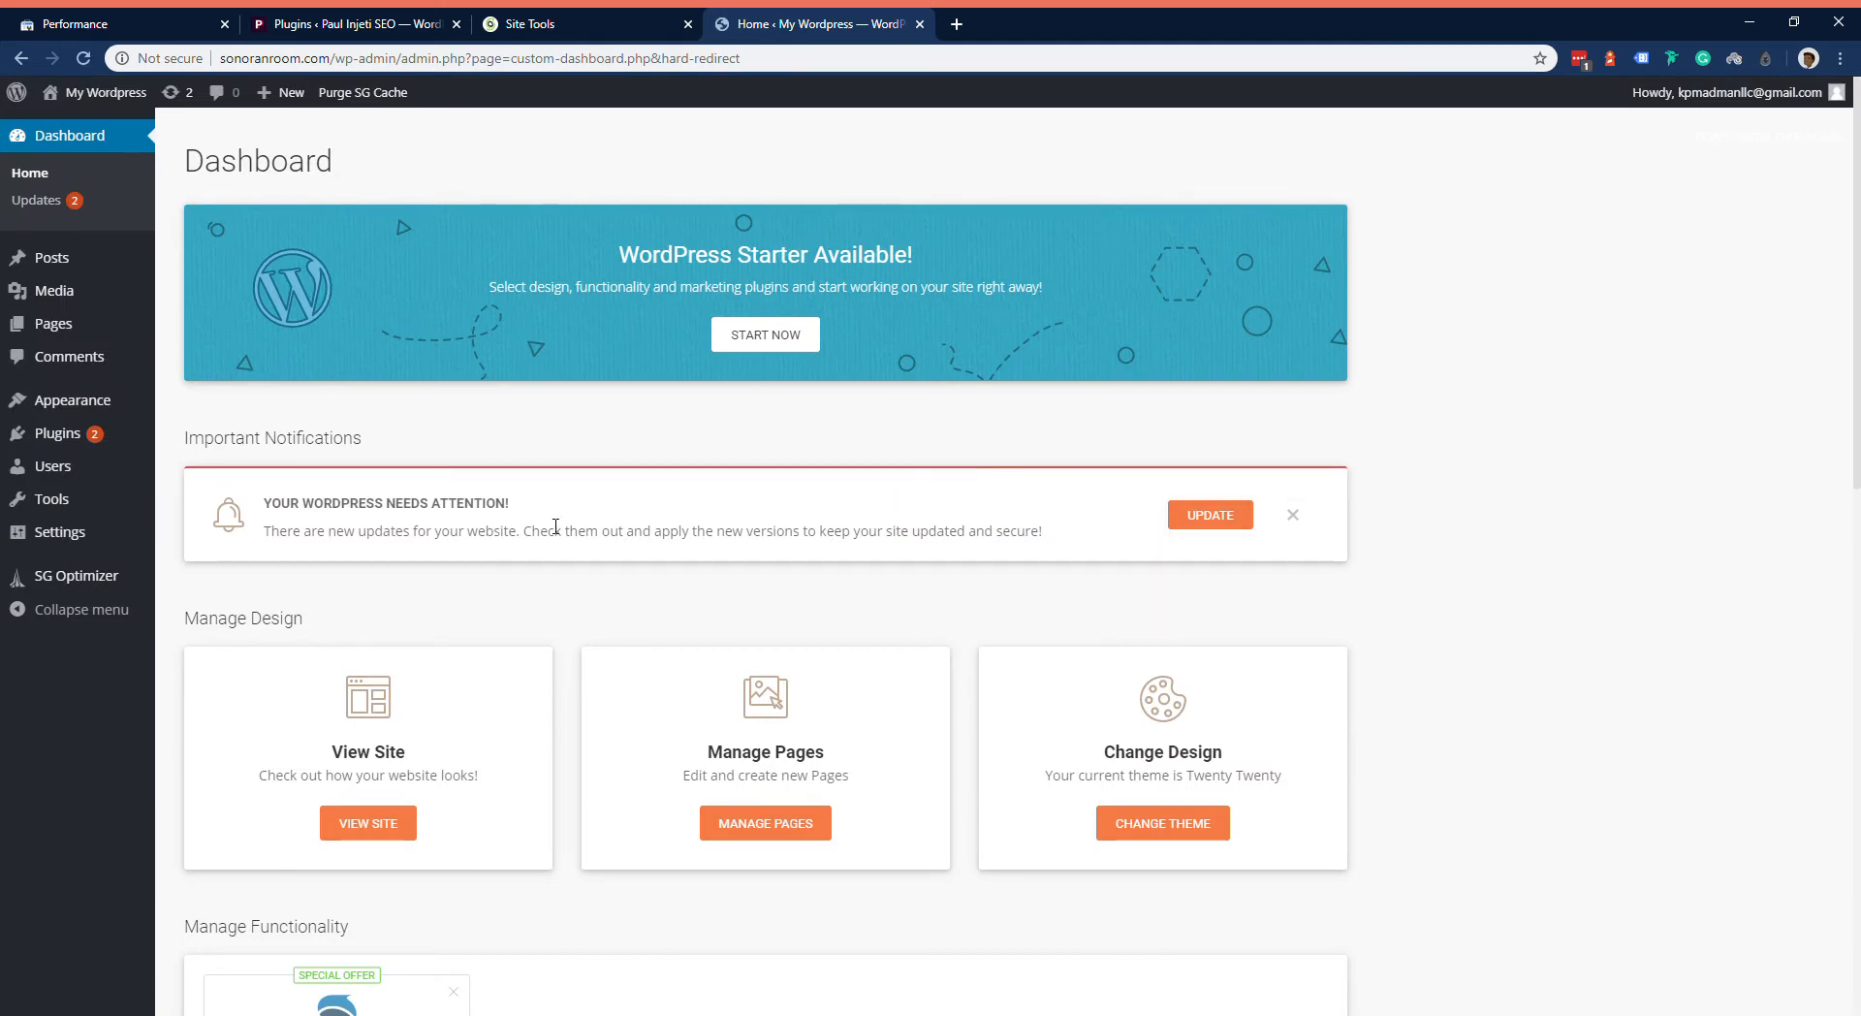
{"action": "scroll", "coordinate": [1044, 518], "scroll_direction": "down", "scroll_amount": 3}
{"action": "scroll", "coordinate": [1028, 499], "scroll_direction": "up", "scroll_amount": 3}
Step: Deactivate the WordPress Starter plugin and update the SG Optimizer plugin in the installed plugins list
{"action": "left_click", "coordinate": [85, 439]}
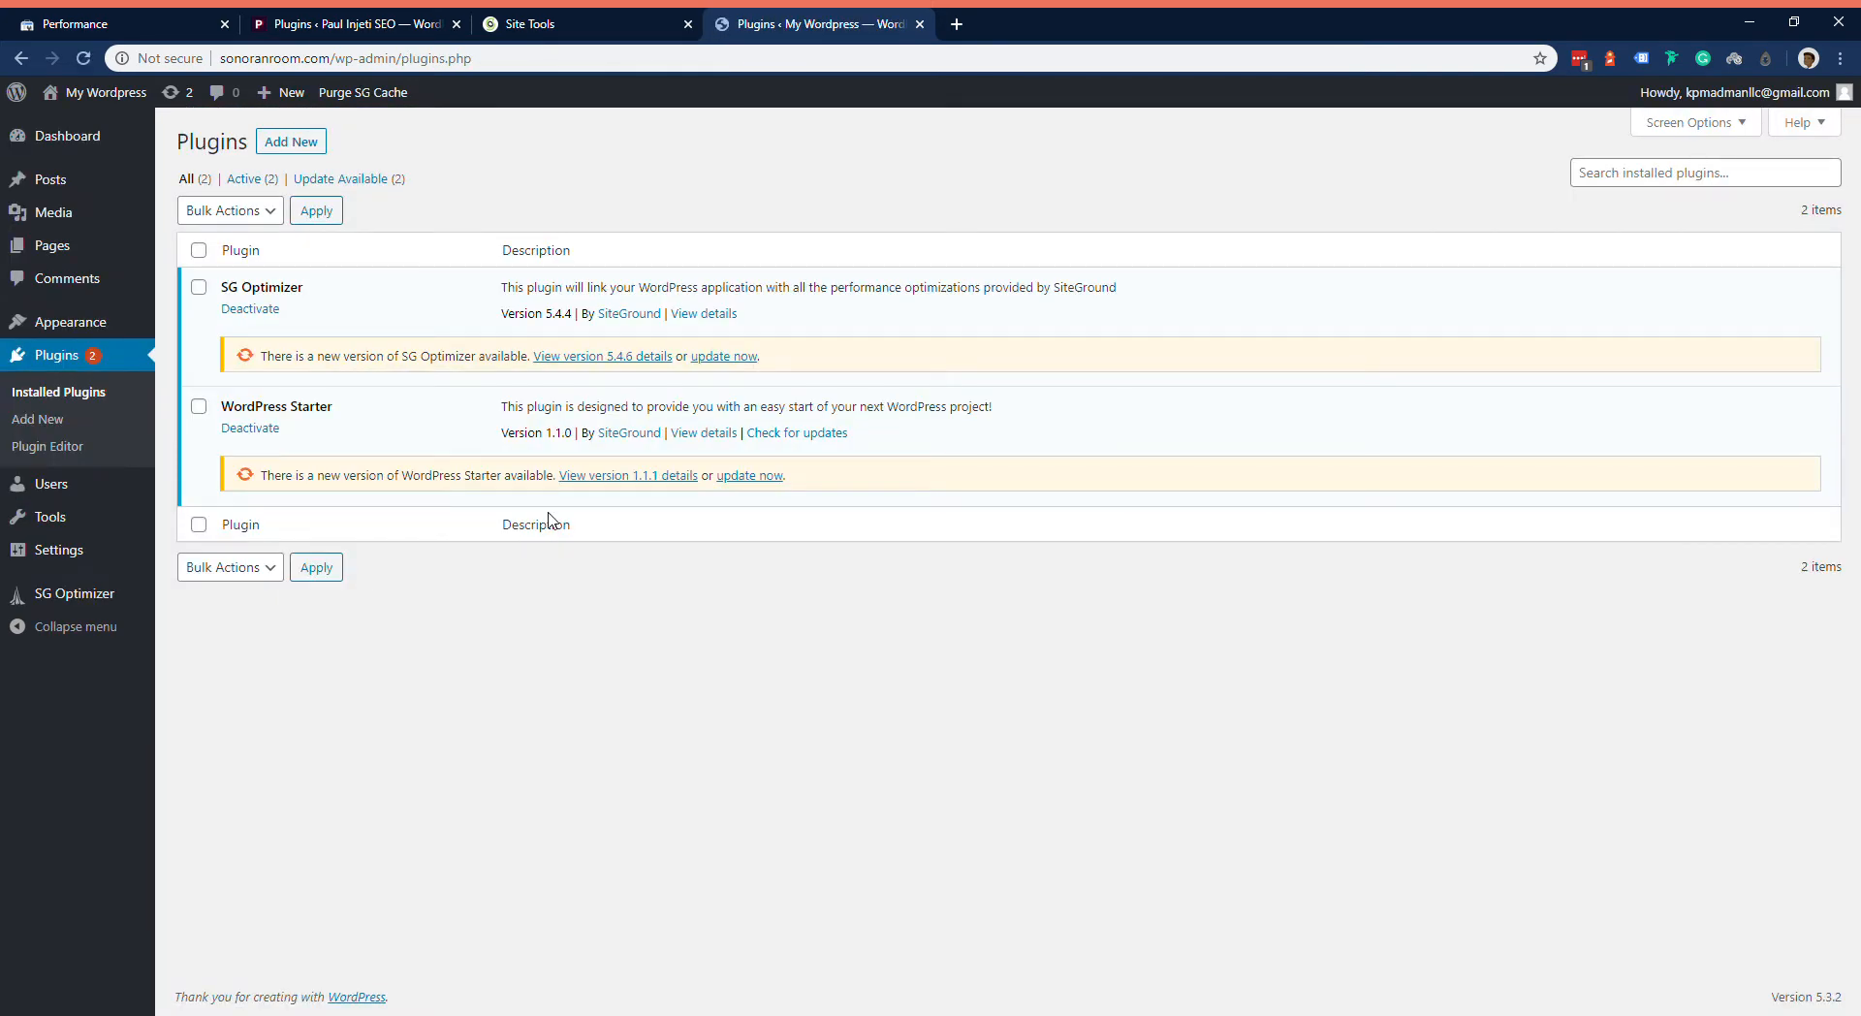
{"action": "left_click", "coordinate": [763, 476]}
{"action": "left_click", "coordinate": [260, 429]}
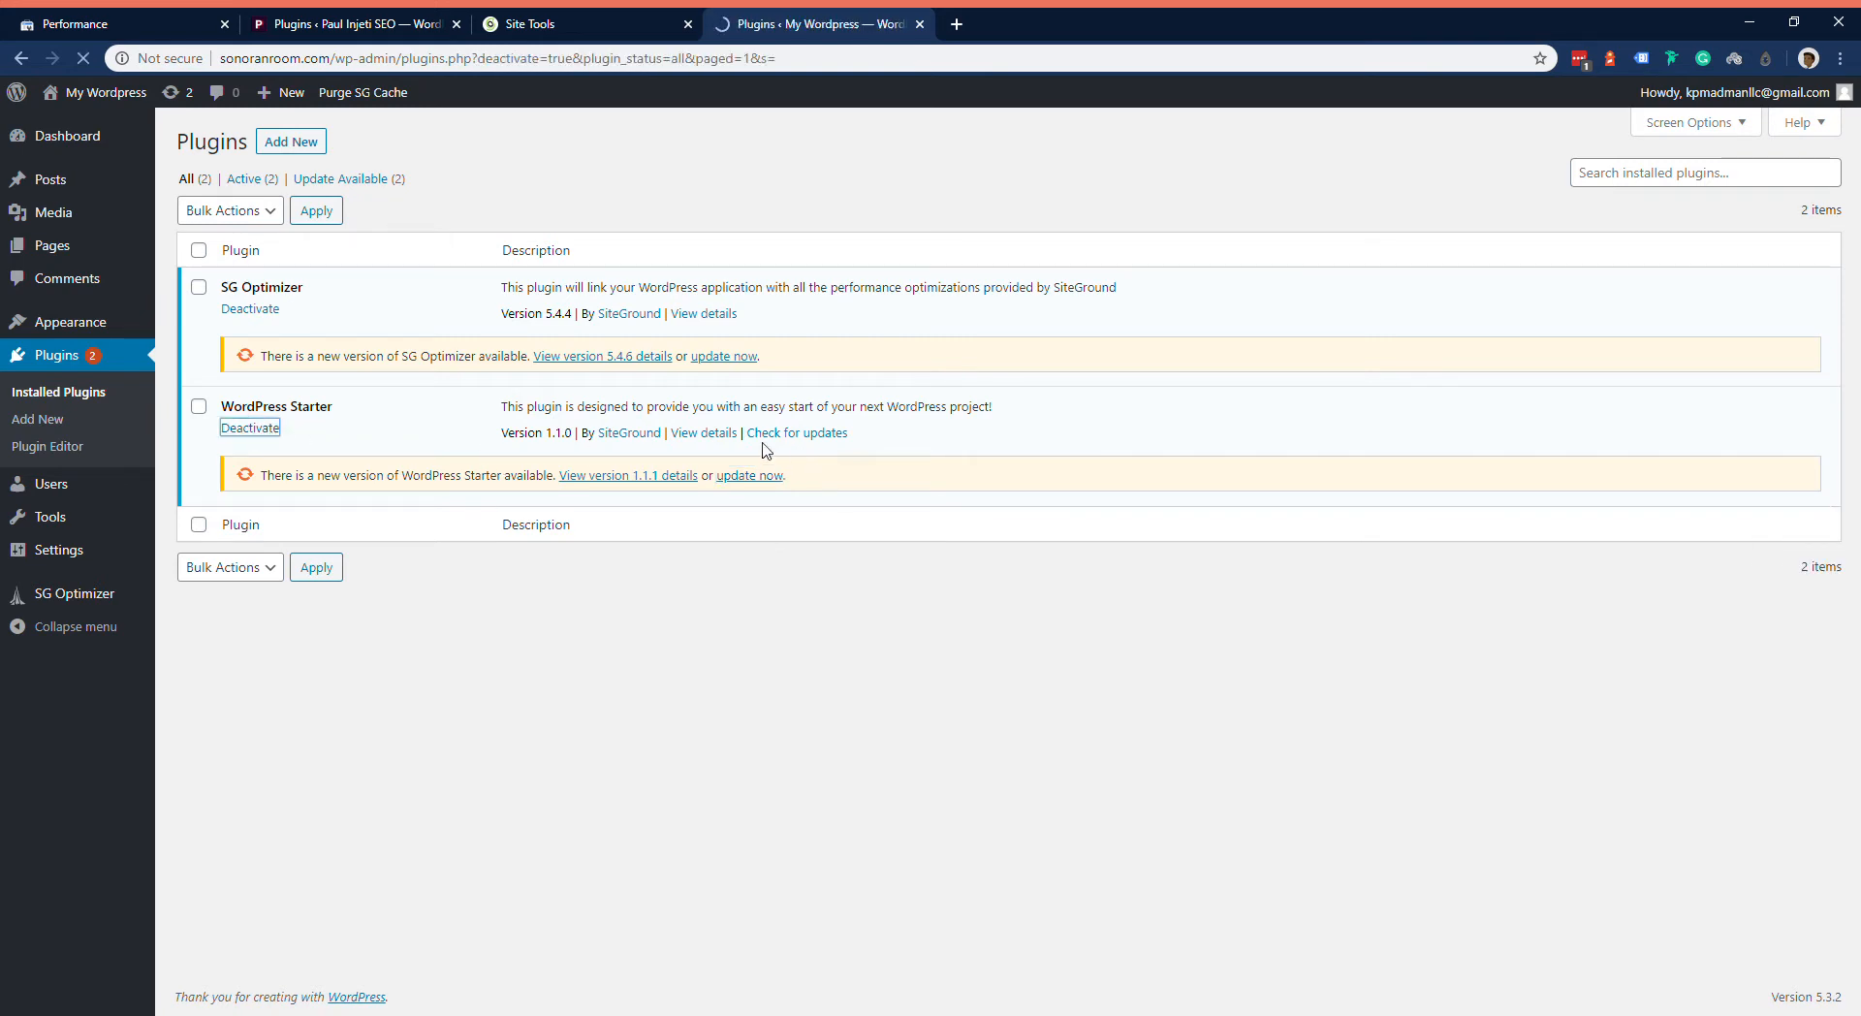
{"action": "left_click", "coordinate": [729, 415]}
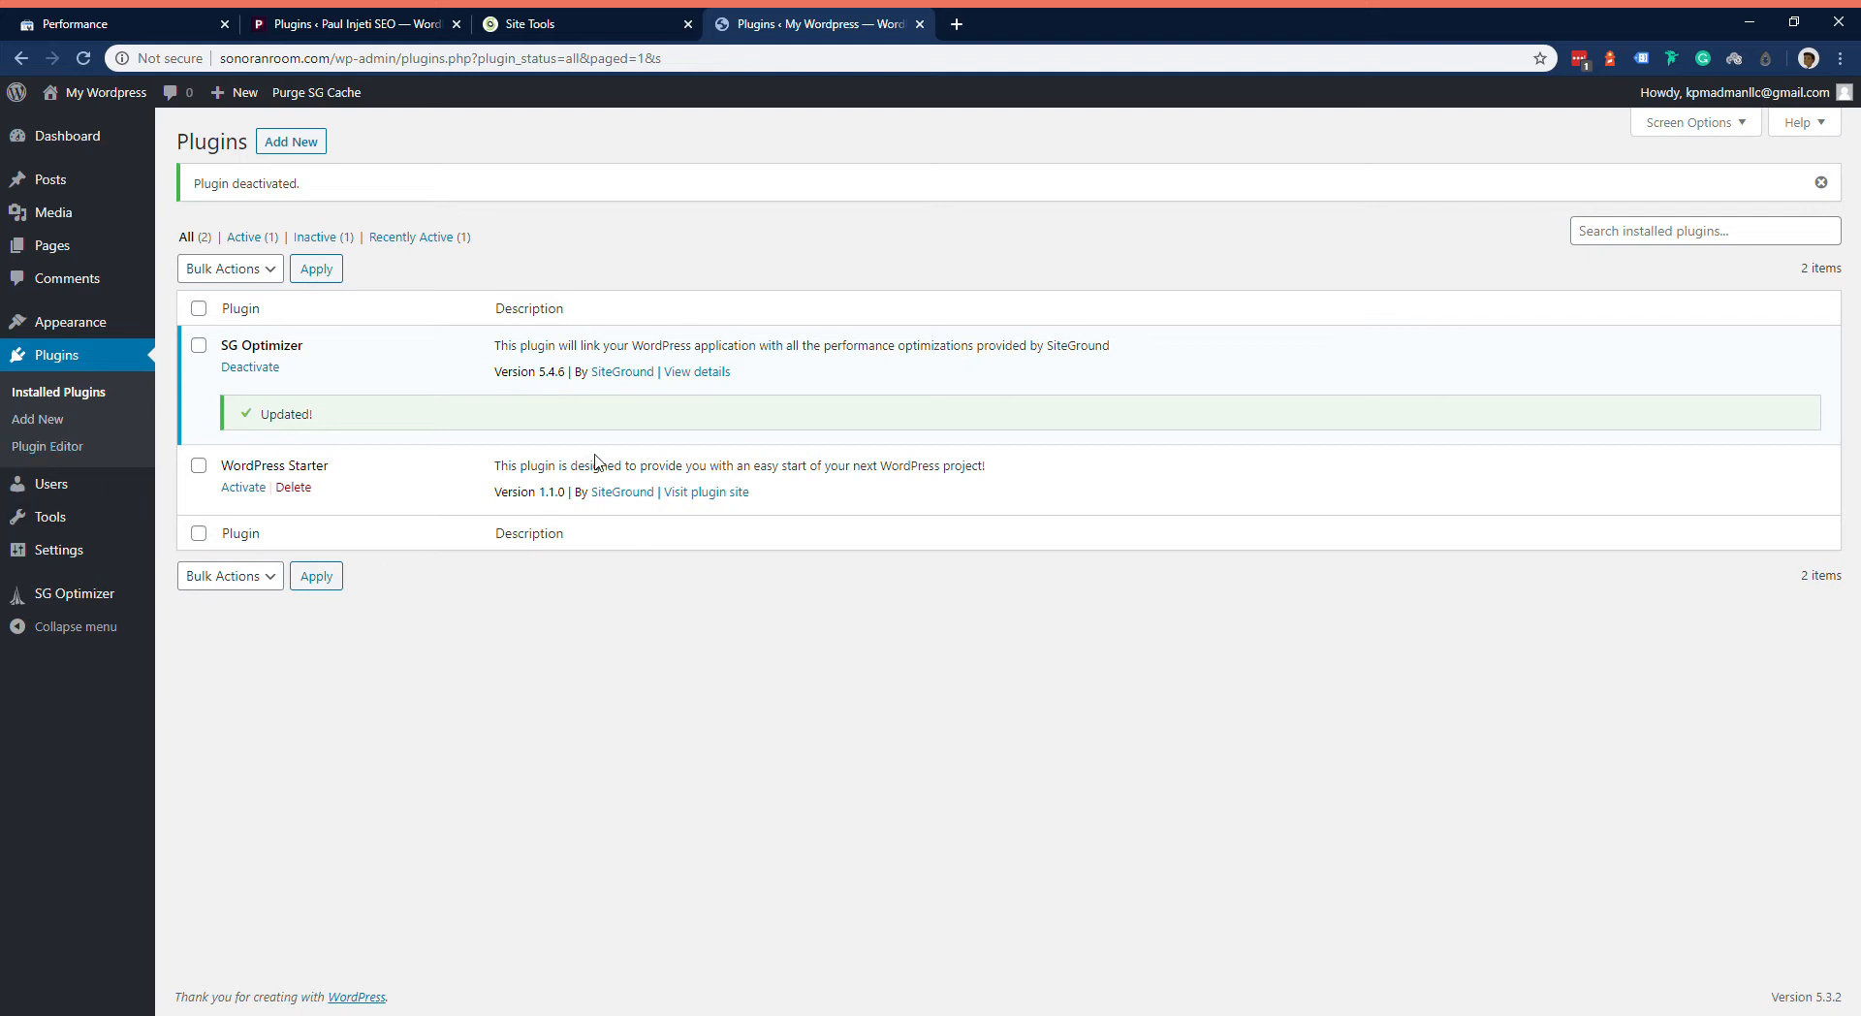
Step: Change the site title in the general settings to "The Sonoran Room"
{"action": "mouse_move", "coordinate": [27, 562]}
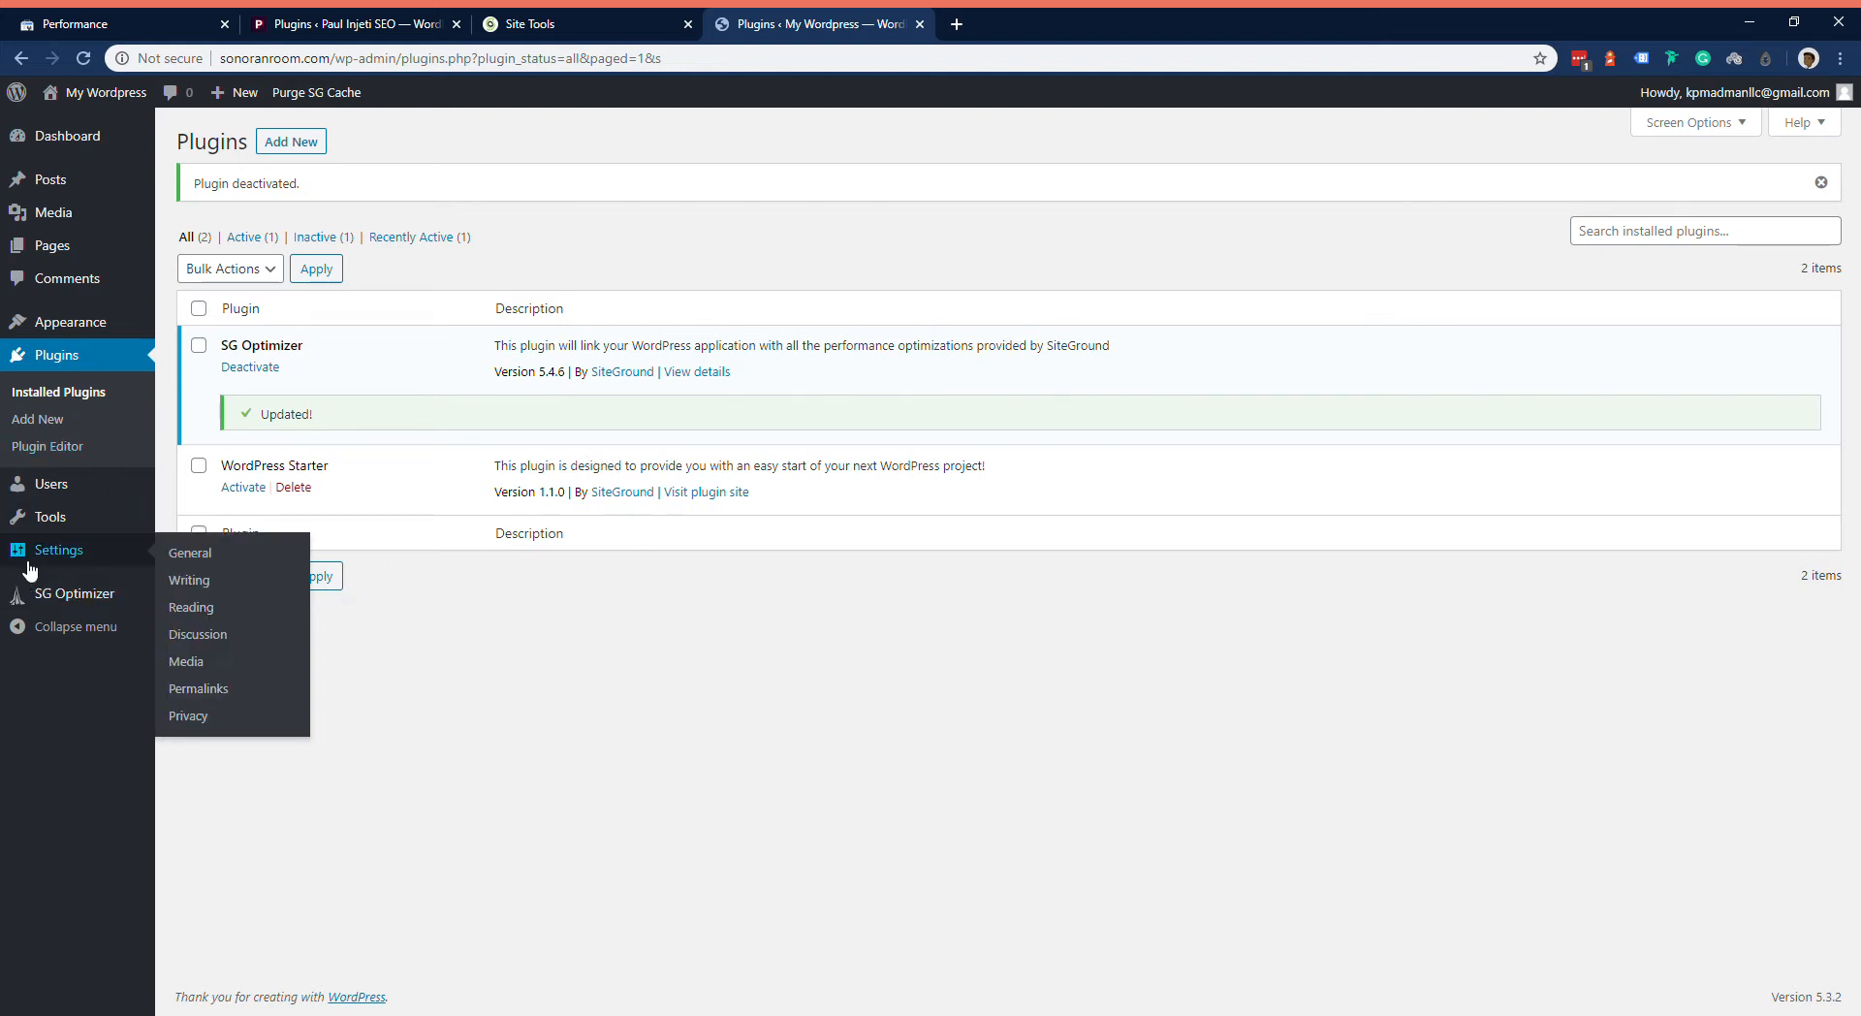
{"action": "left_click", "coordinate": [199, 557]}
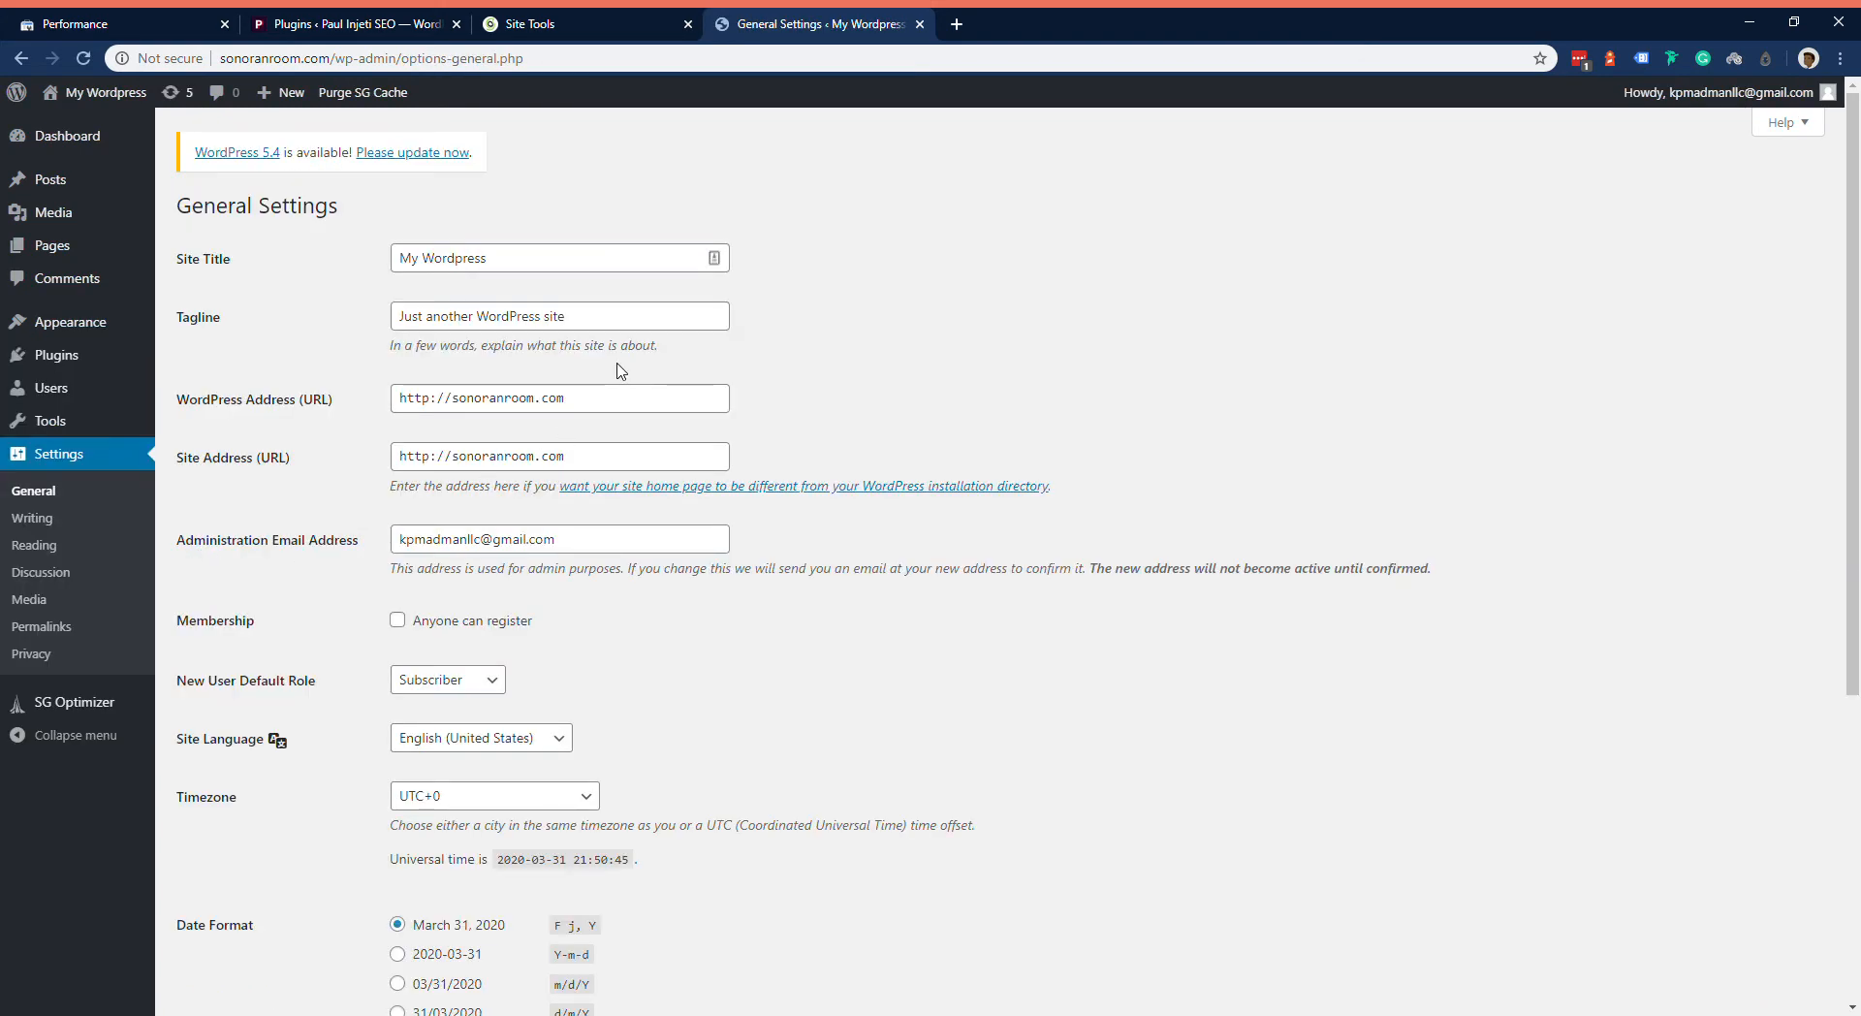
{"action": "triple_click", "coordinate": [628, 271]}
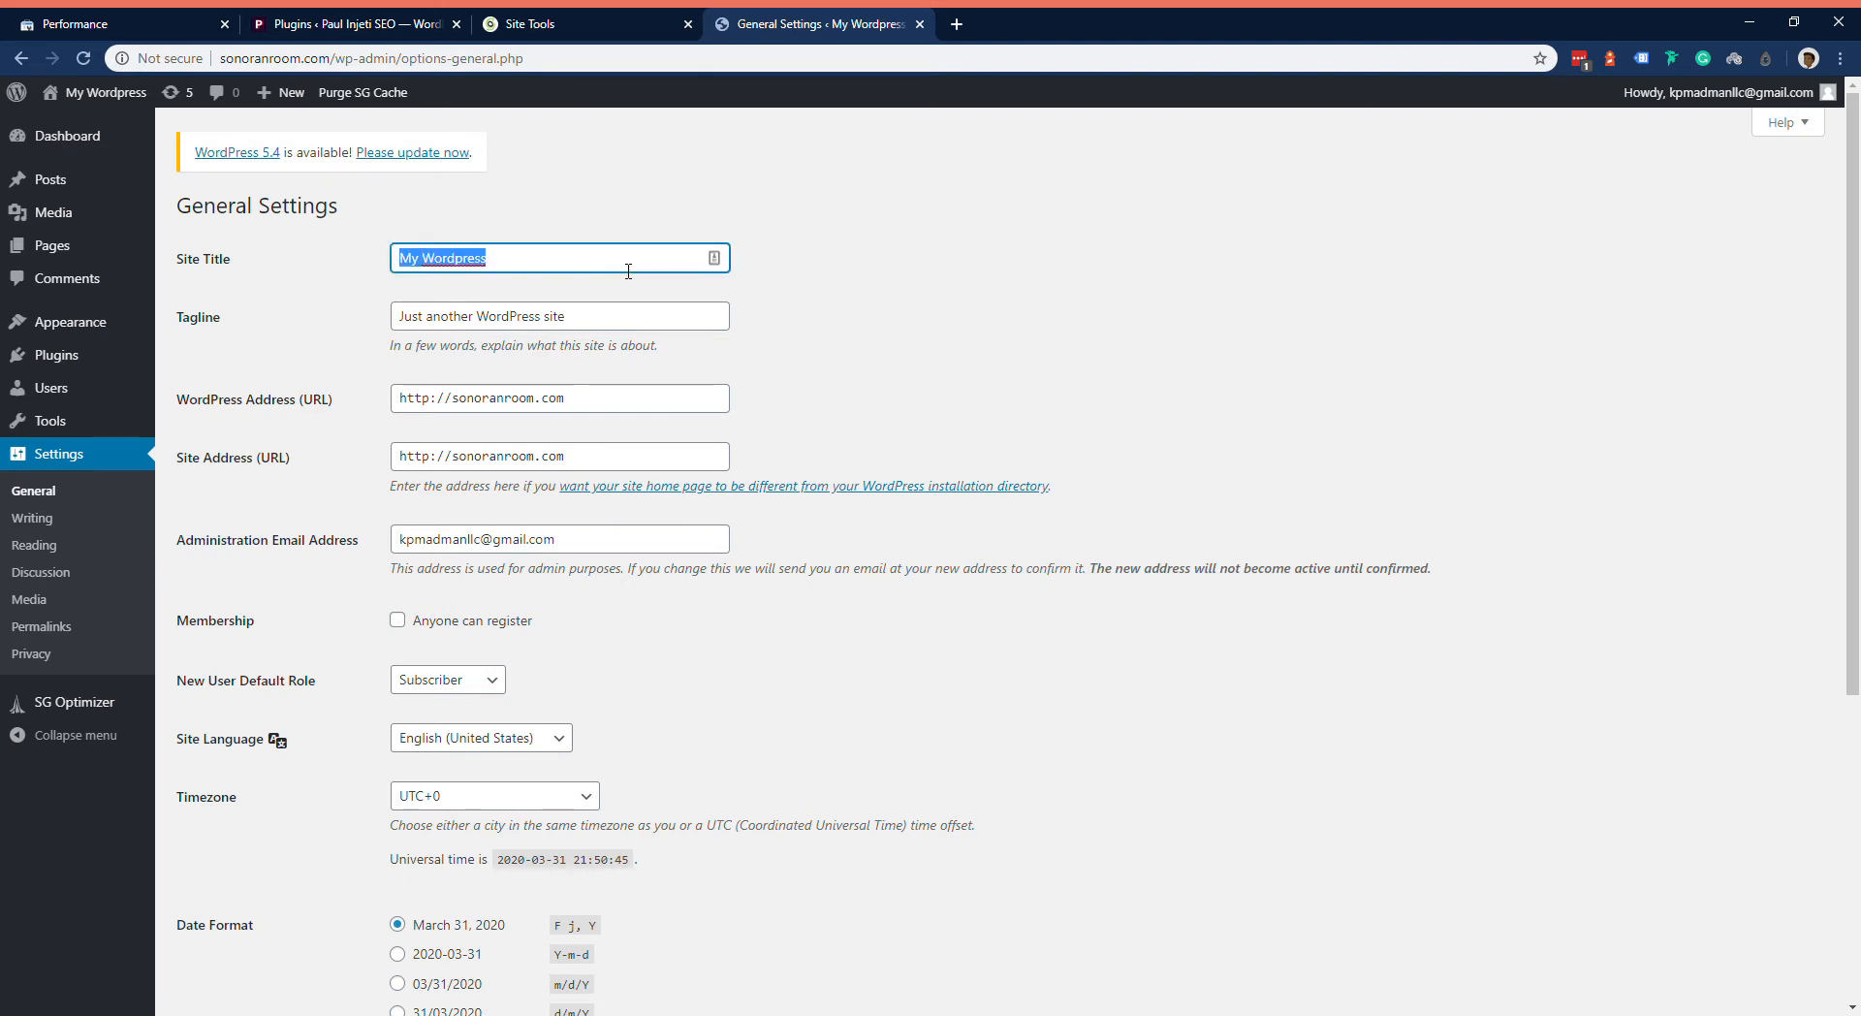
{"action": "type", "text": "The"}
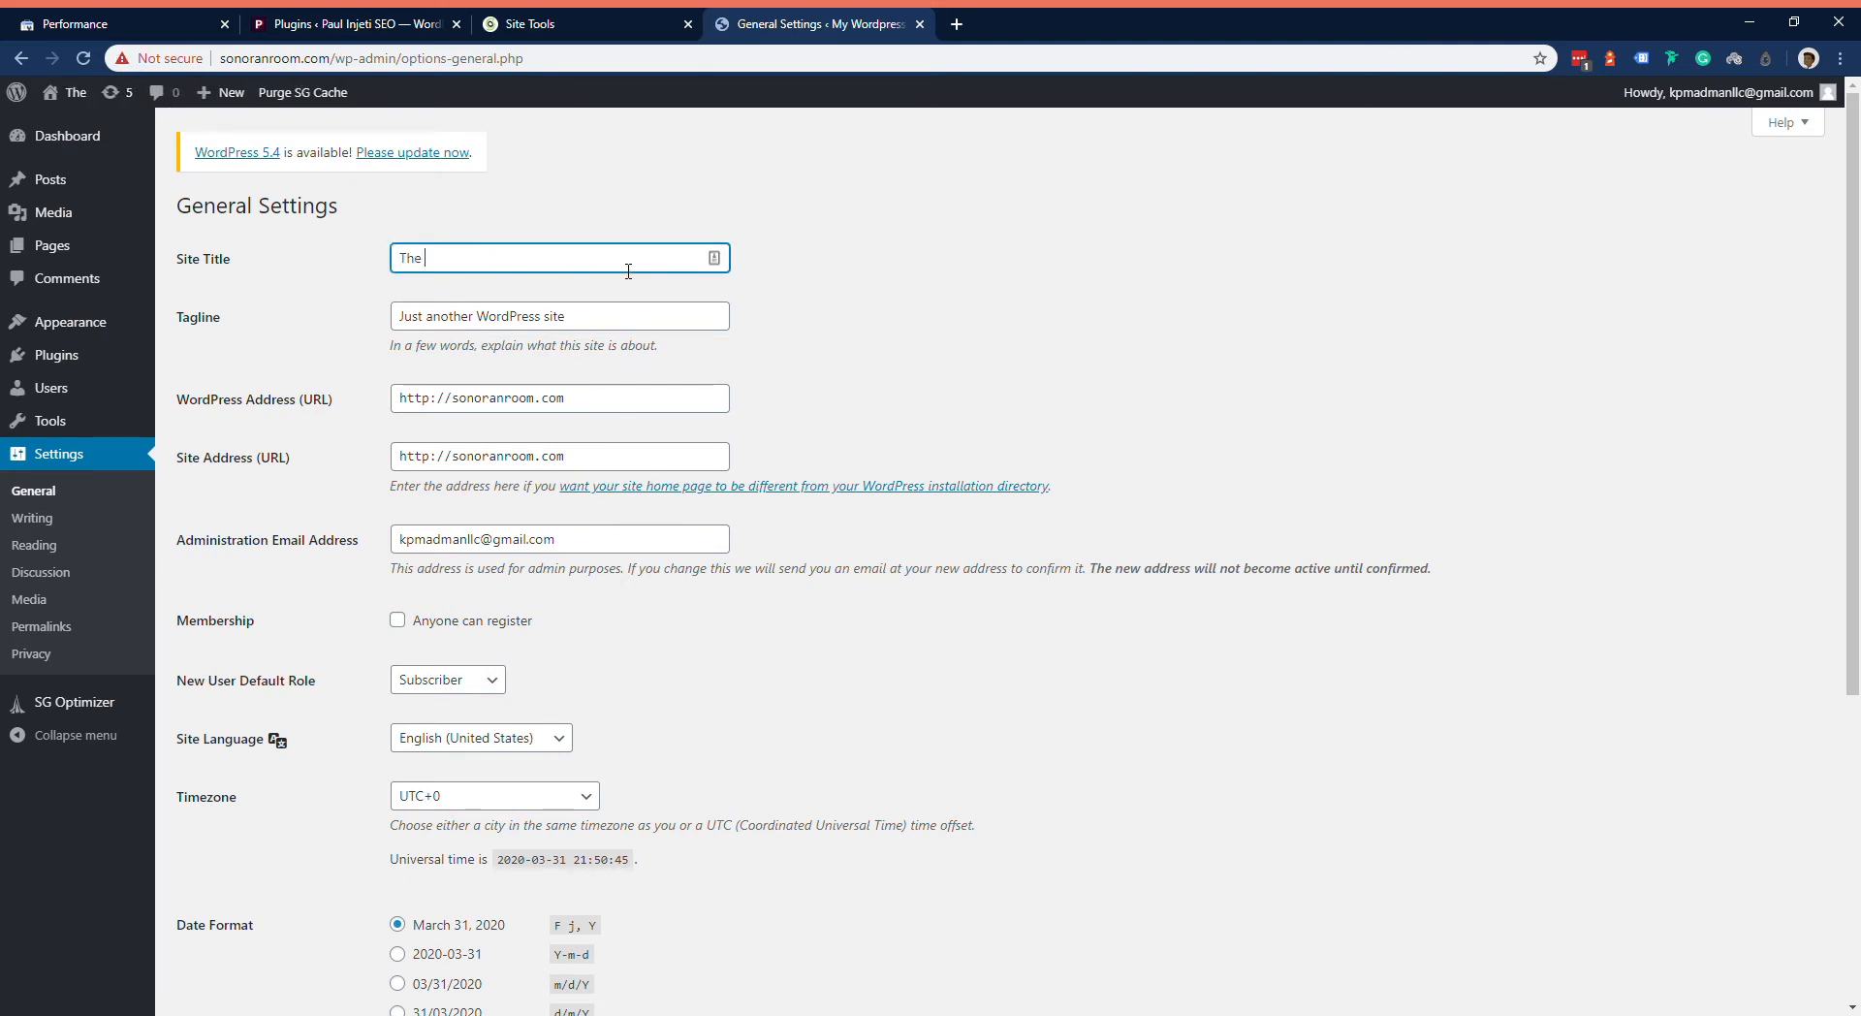
{"action": "type", "text": " Sono"}
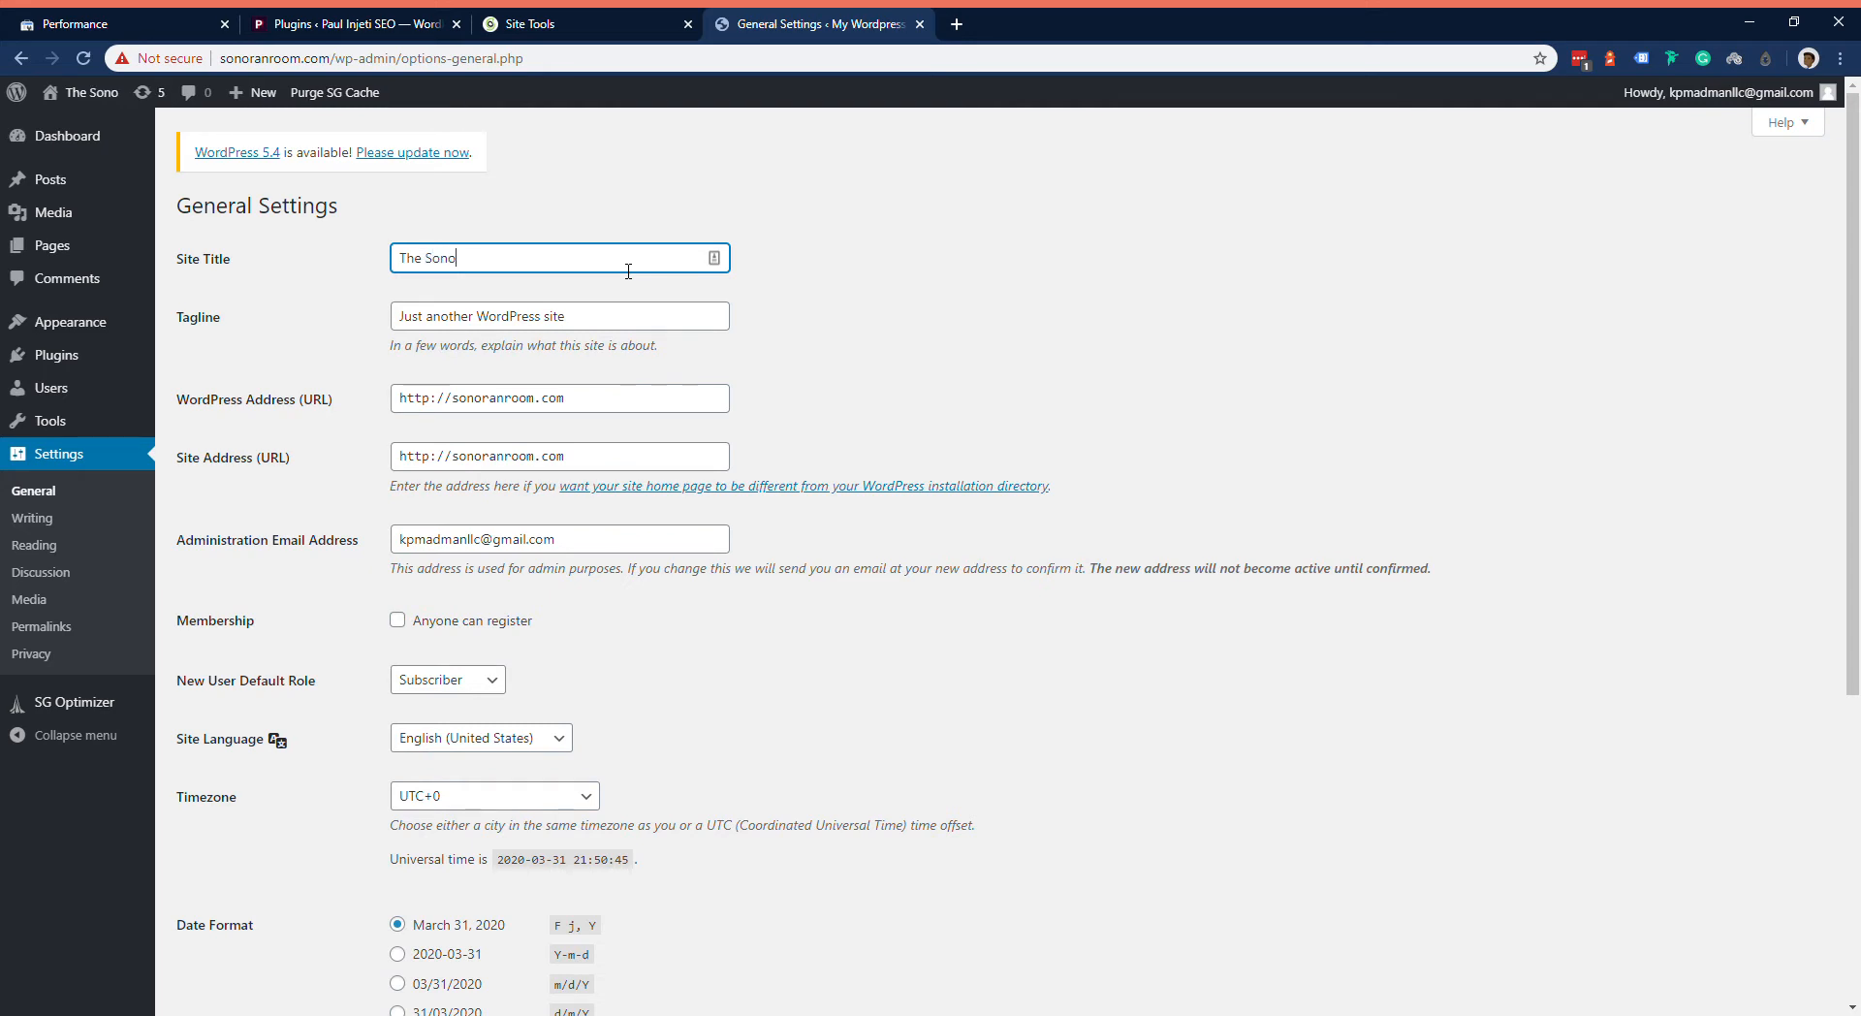
{"action": "type", "text": "ran Room"}
Step: Set the site tagline to "music and lounge" and save the general settings
{"action": "key", "text": "Tab"}
{"action": "type", "text": "music and lounge"}
{"action": "key", "text": "Tab"}
{"action": "key", "text": "Tab"}
{"action": "key", "text": "Tab"}
{"action": "scroll", "coordinate": [884, 366], "scroll_direction": "down", "scroll_amount": 3}
{"action": "key", "text": "Tab"}
{"action": "key", "text": "Tab"}
{"action": "scroll", "coordinate": [768, 644], "scroll_direction": "down", "scroll_amount": 2}
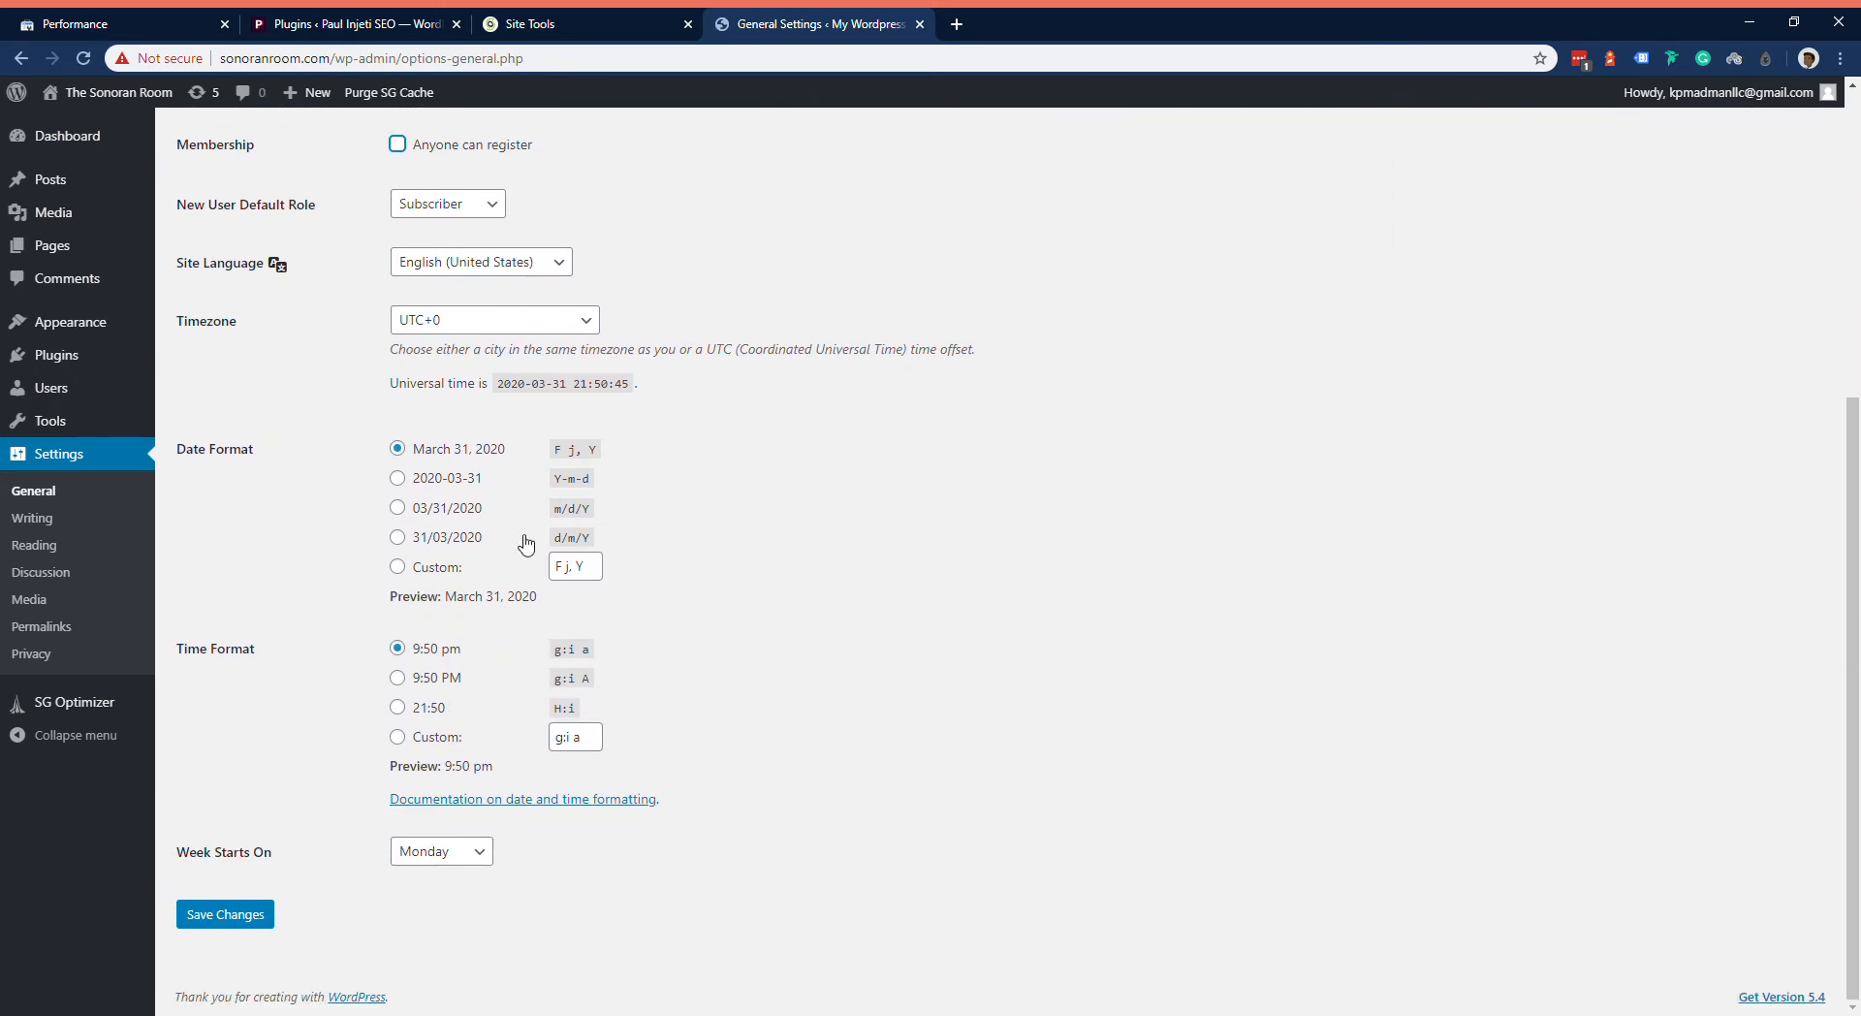
{"action": "left_click", "coordinate": [225, 916]}
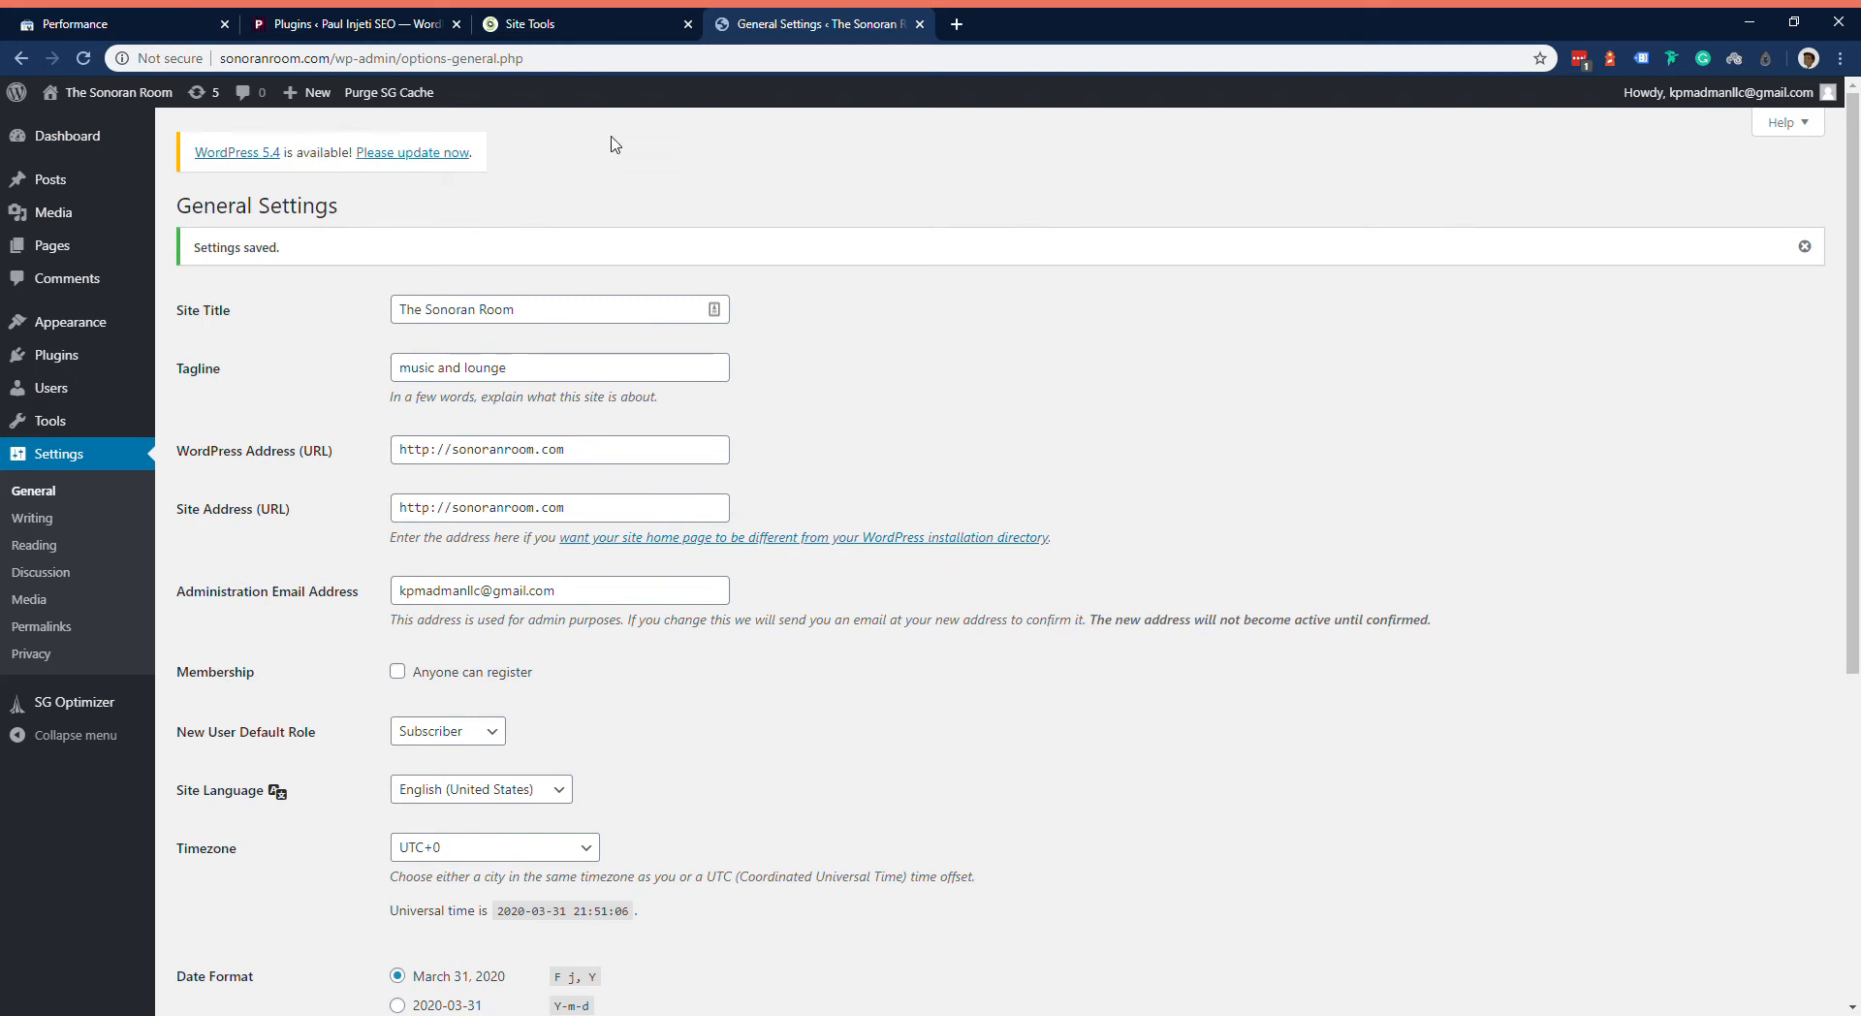
Step: Update the site's WordPress core to version 5.4
{"action": "left_click", "coordinate": [444, 155]}
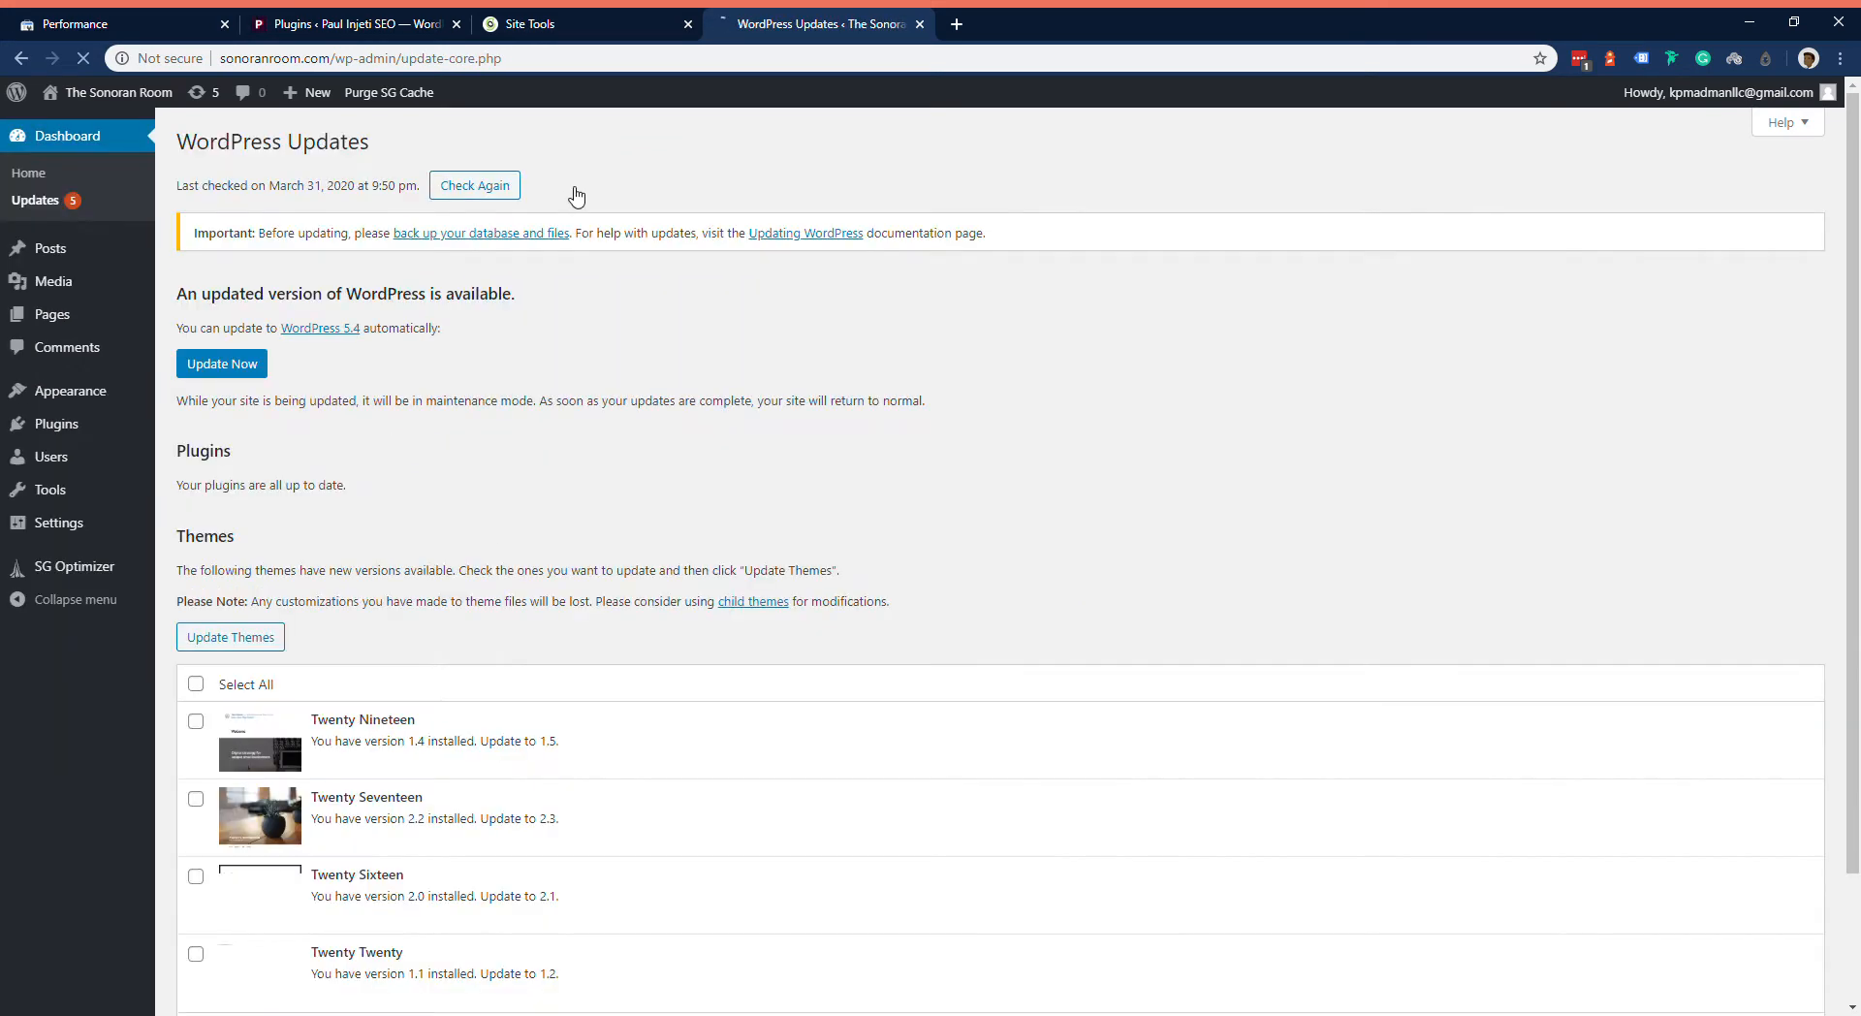
{"action": "left_click", "coordinate": [223, 359]}
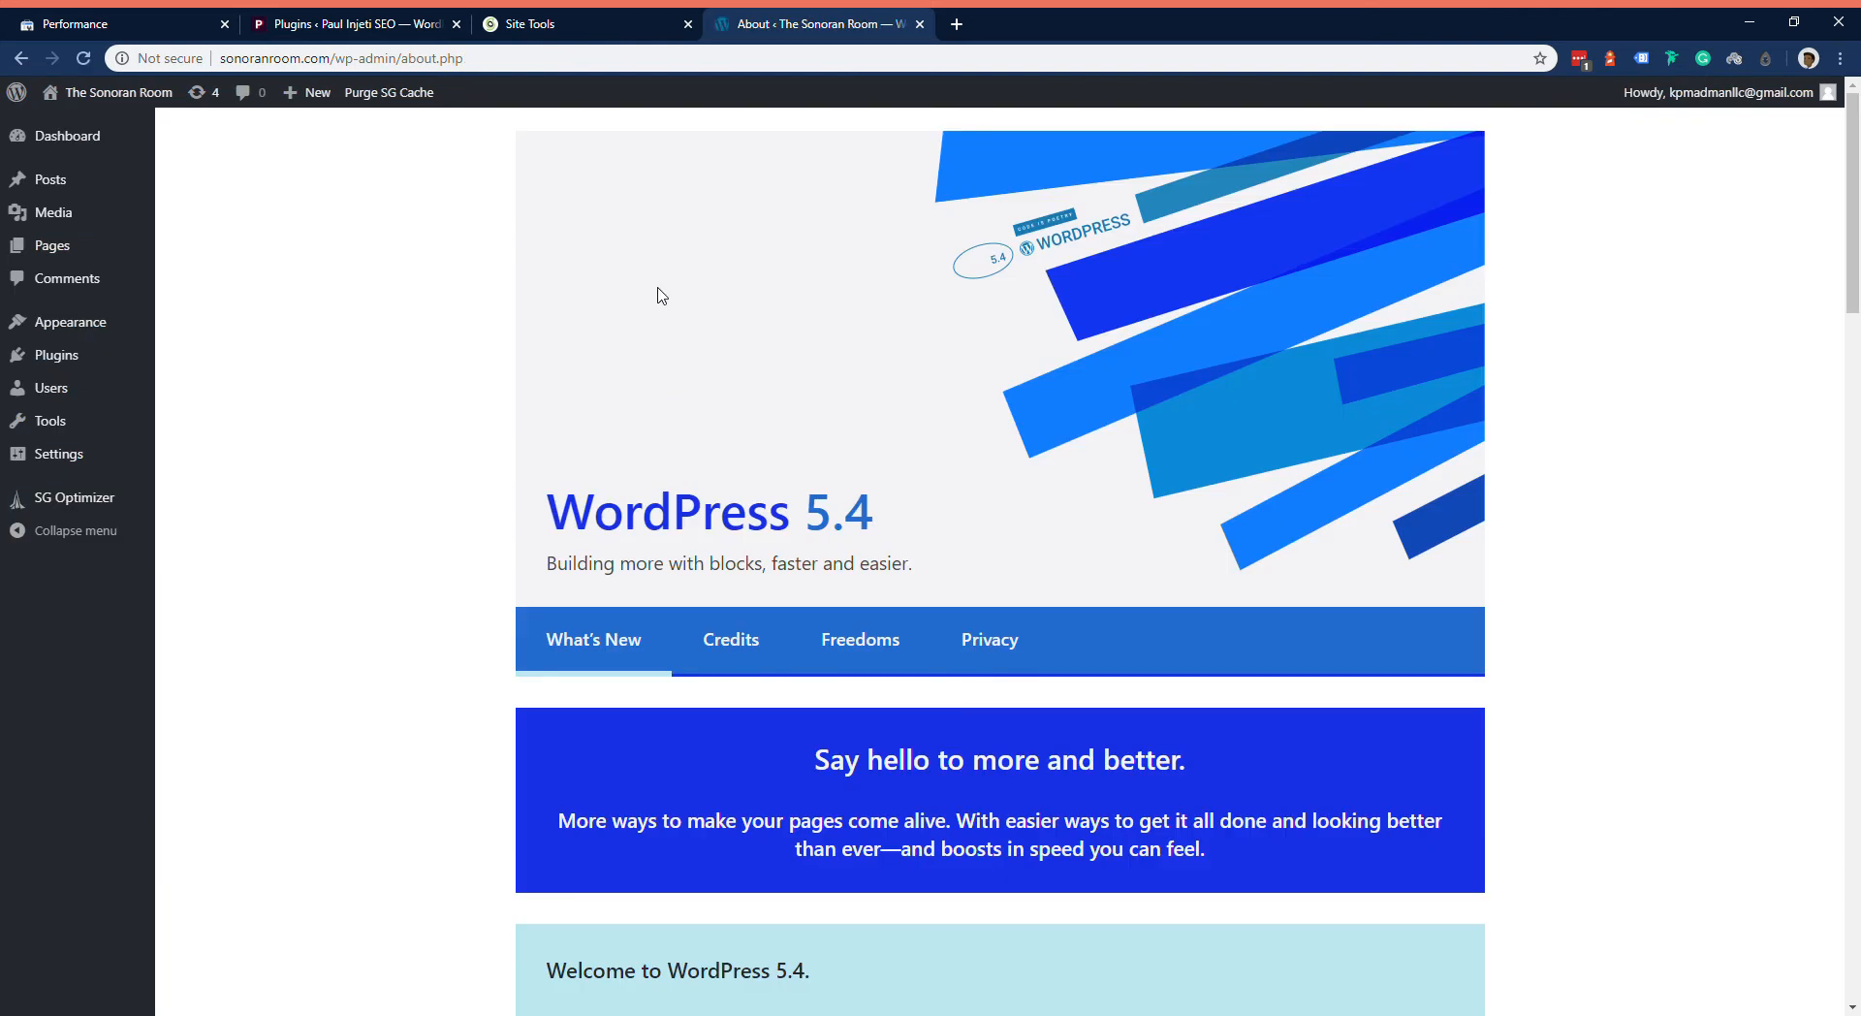
Step: Read through the What's New page for WordPress 5.4, covering the blocks, navigation, privacy and developer sections
{"action": "scroll", "coordinate": [514, 375], "scroll_direction": "down", "scroll_amount": 5}
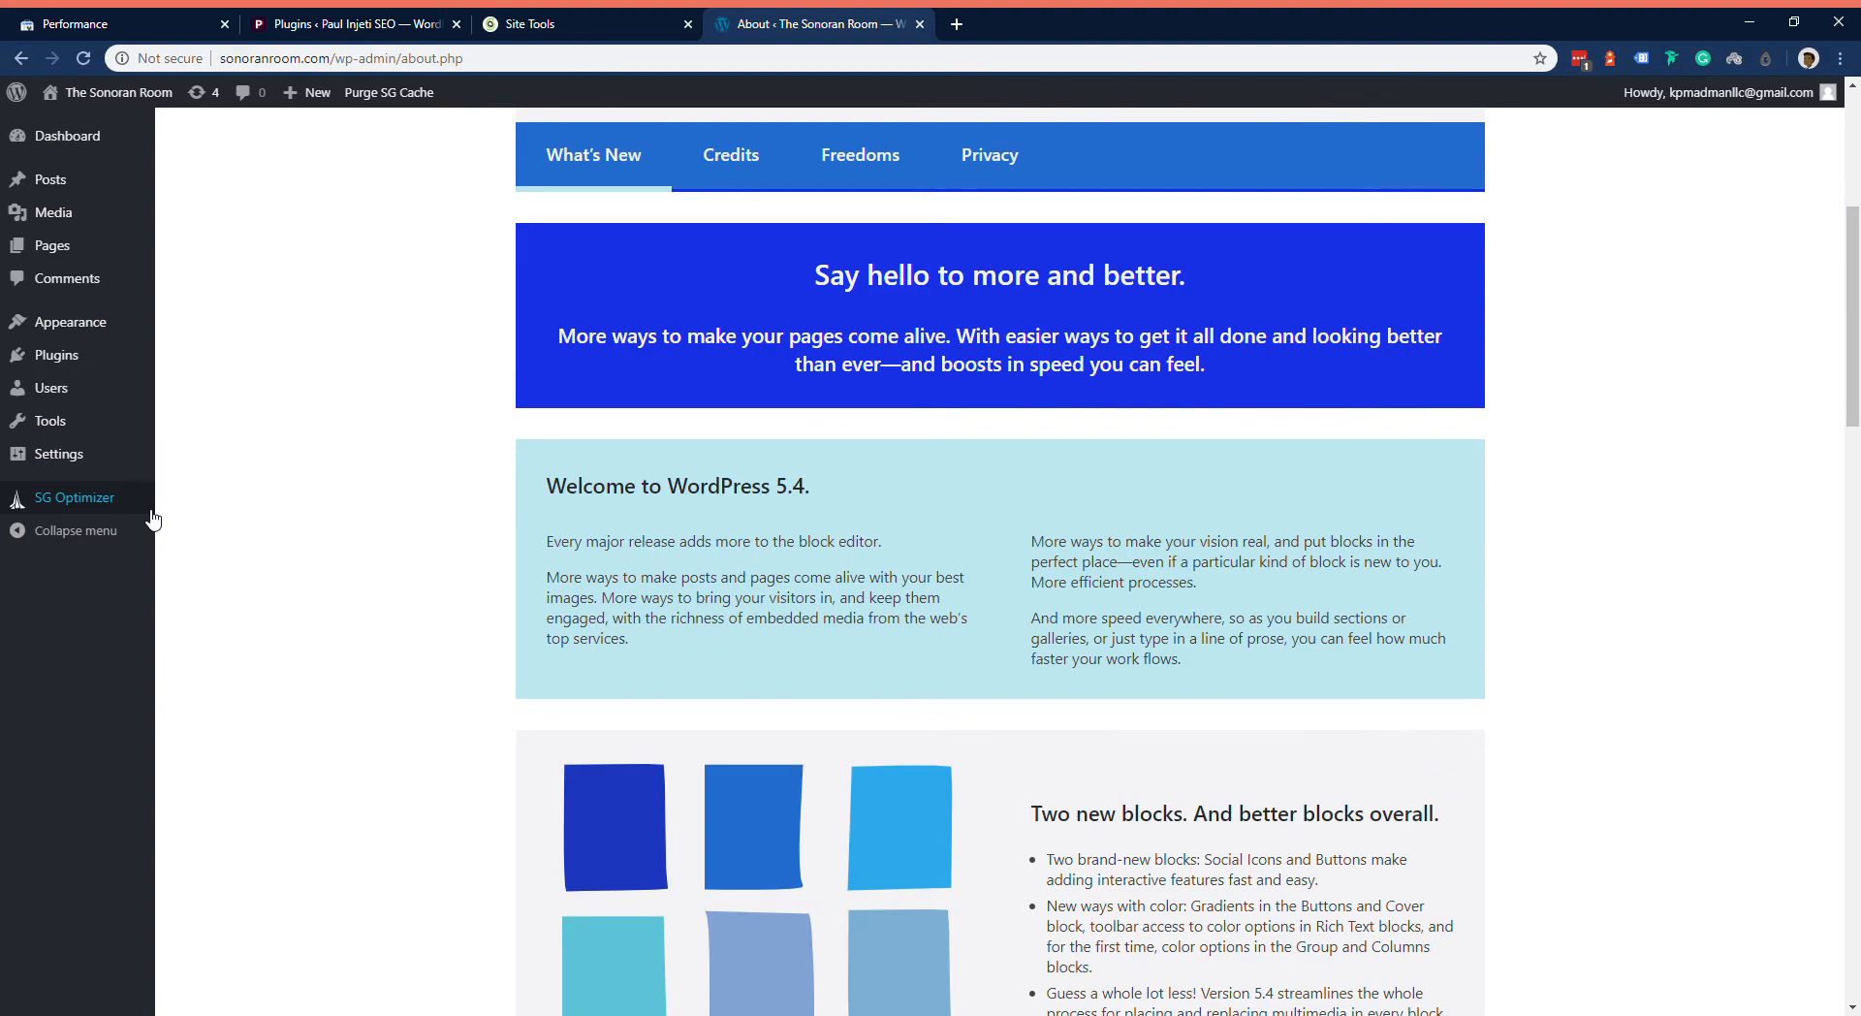
{"action": "scroll", "coordinate": [155, 519], "scroll_direction": "down", "scroll_amount": 14}
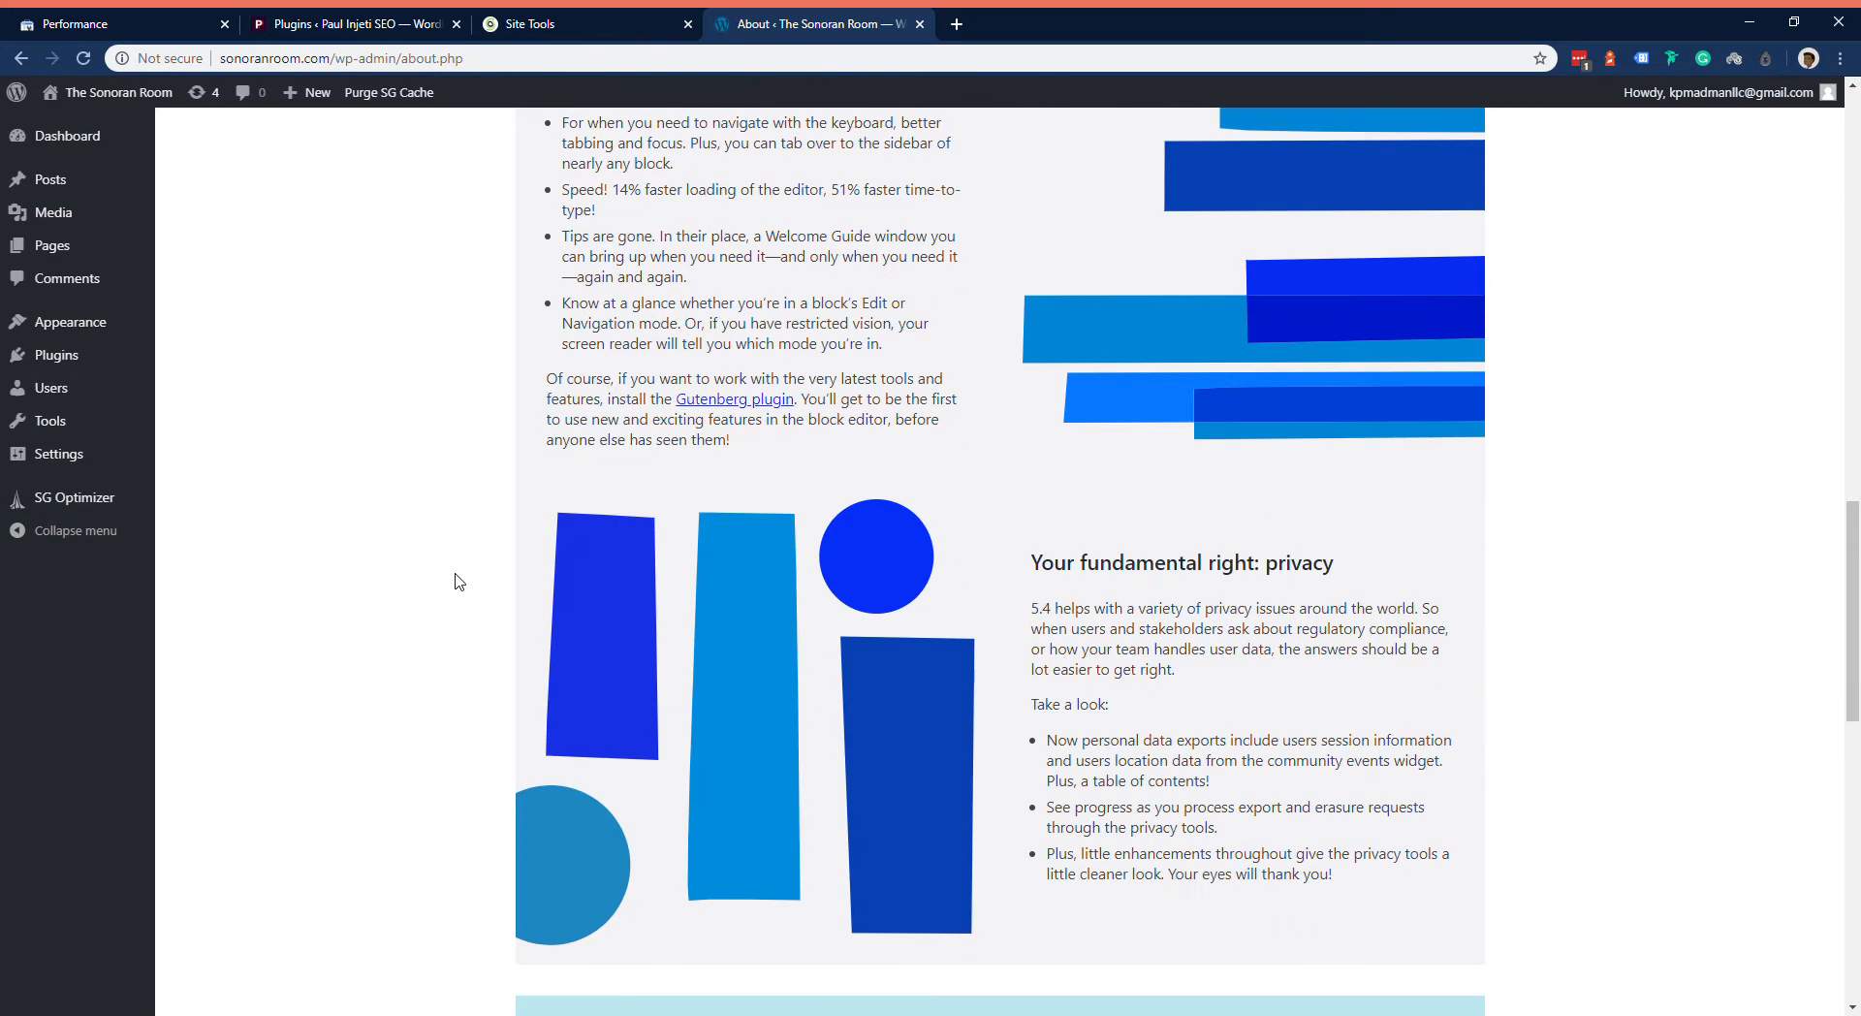
{"action": "scroll", "coordinate": [490, 580], "scroll_direction": "up", "scroll_amount": 5}
{"action": "scroll", "coordinate": [495, 582], "scroll_direction": "down", "scroll_amount": 4}
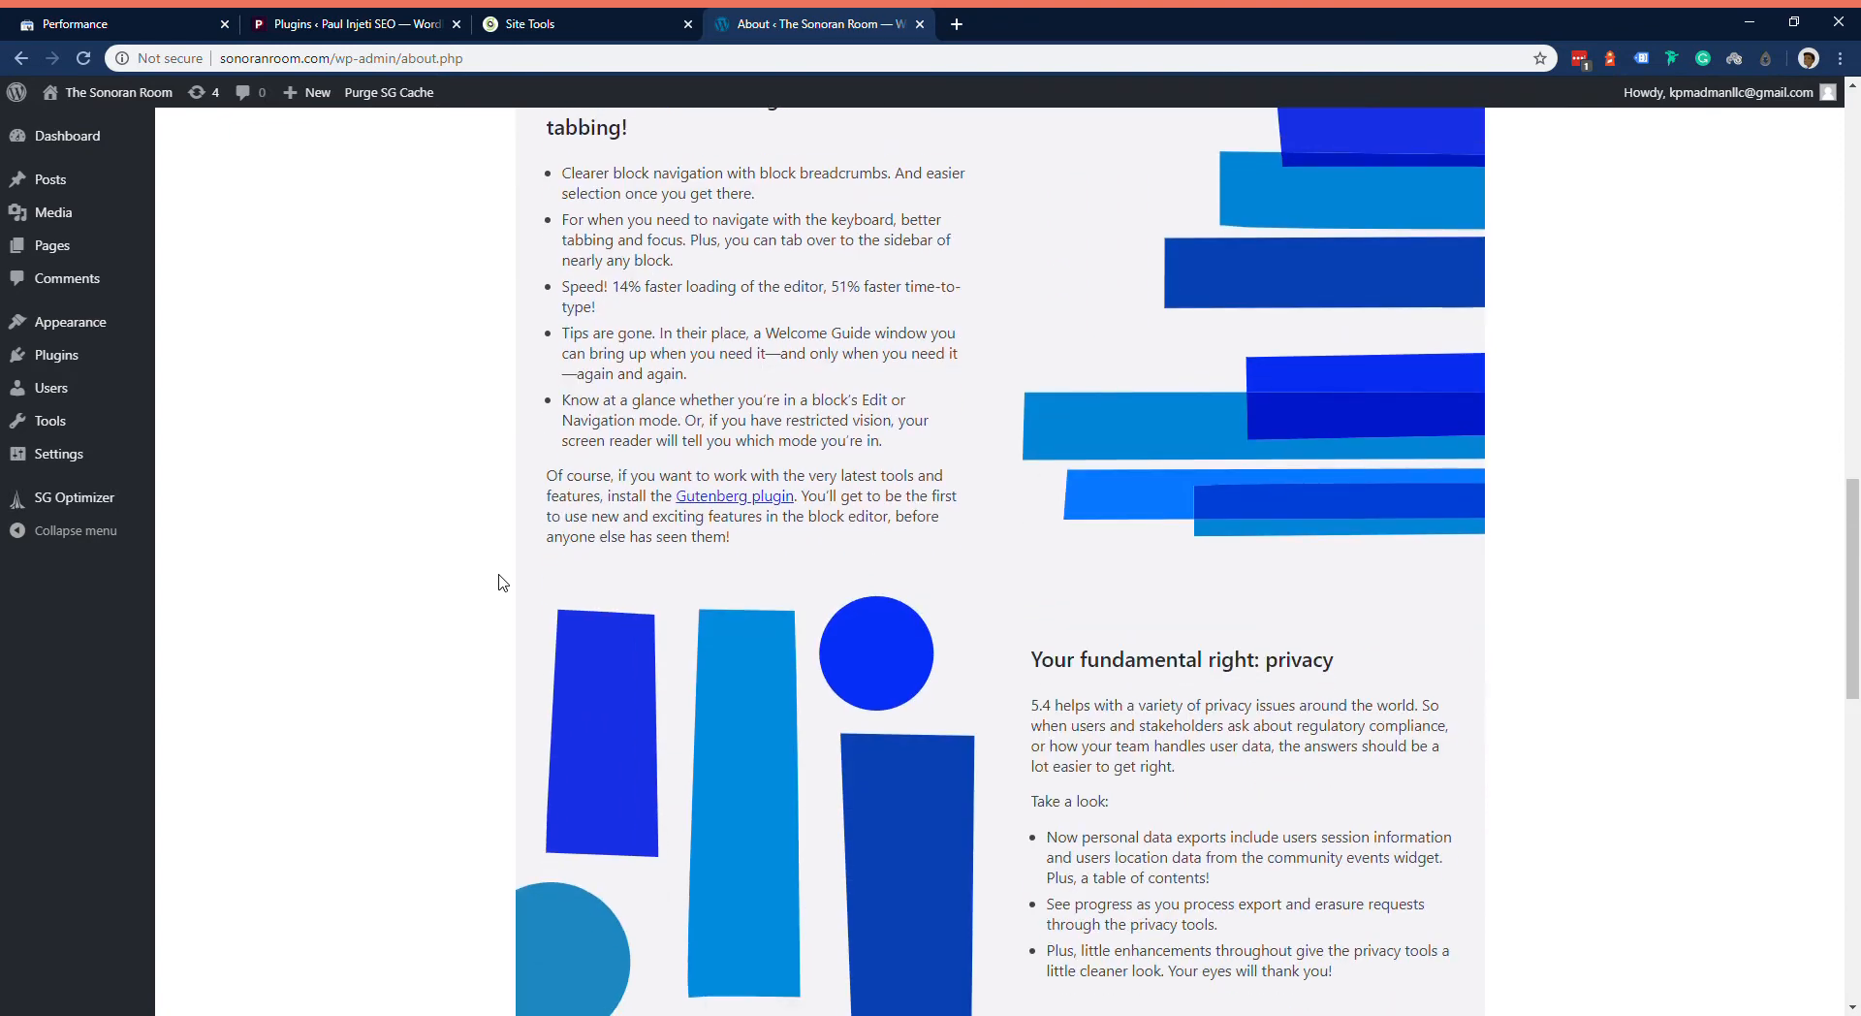
{"action": "scroll", "coordinate": [501, 581], "scroll_direction": "up", "scroll_amount": 3}
{"action": "scroll", "coordinate": [495, 582], "scroll_direction": "down", "scroll_amount": 15}
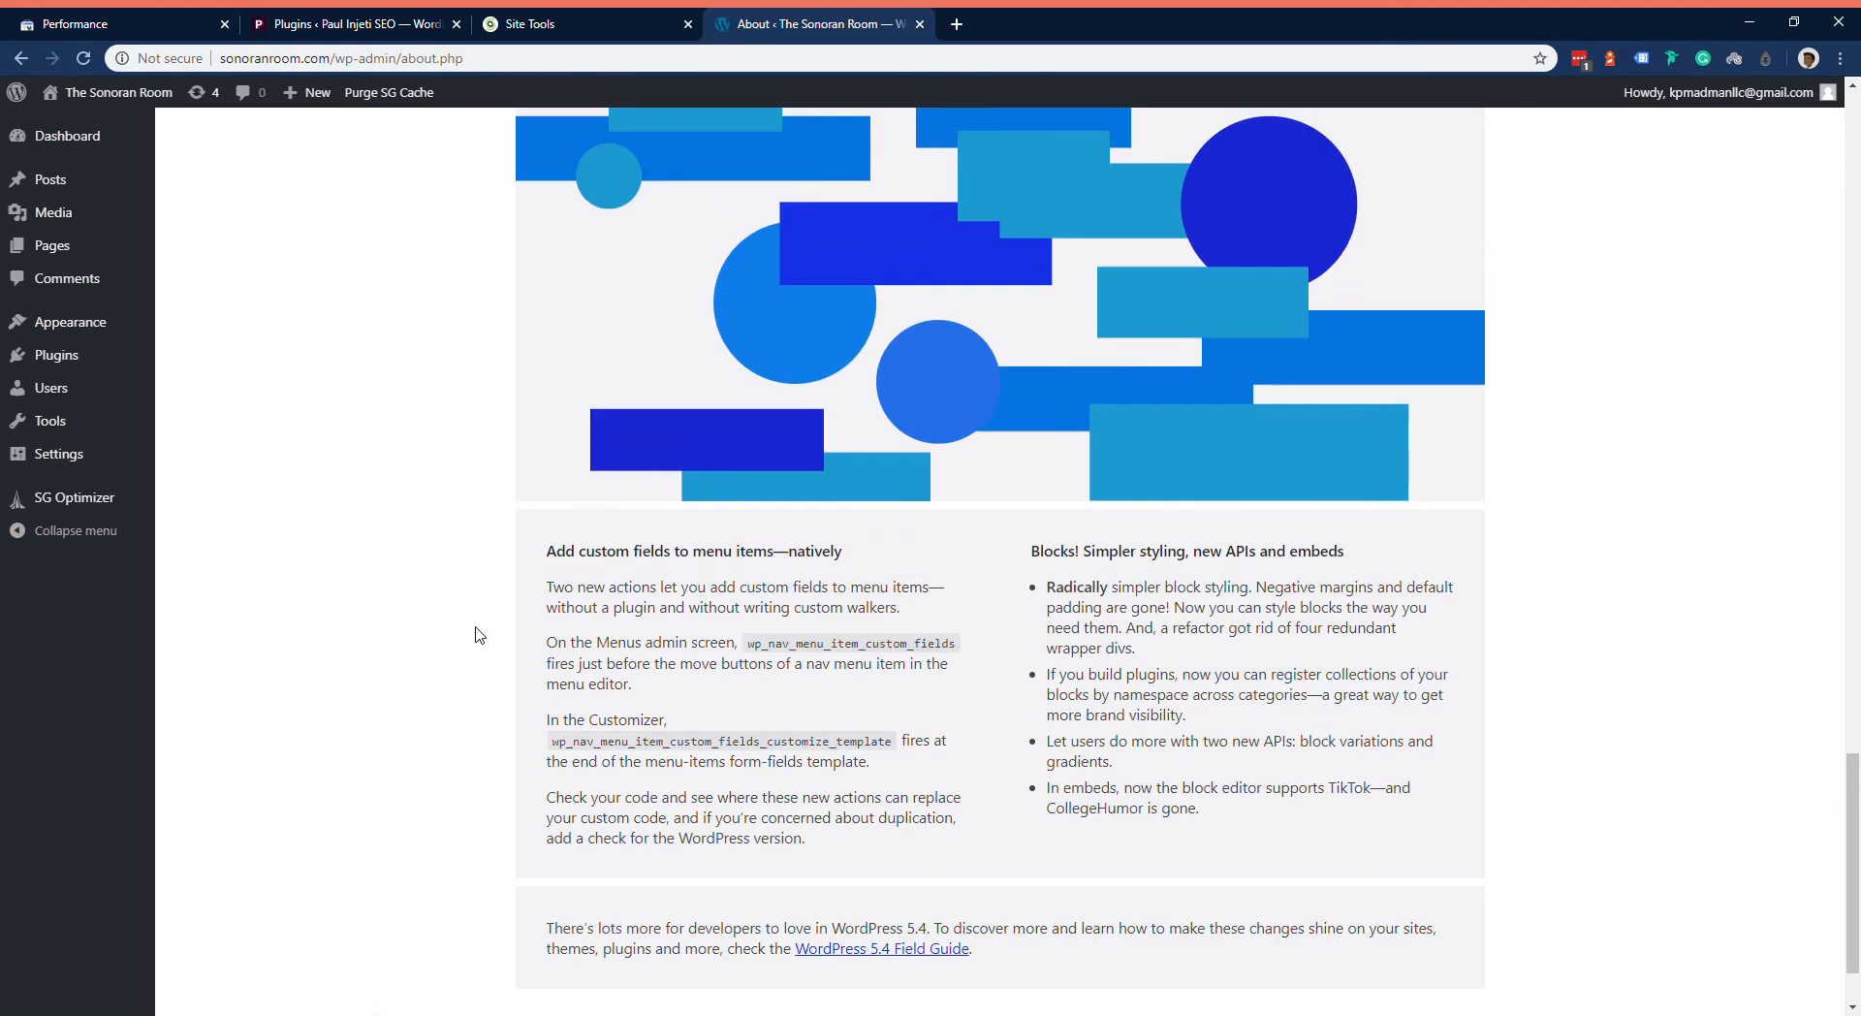
{"action": "scroll", "coordinate": [496, 581], "scroll_direction": "up", "scroll_amount": 7}
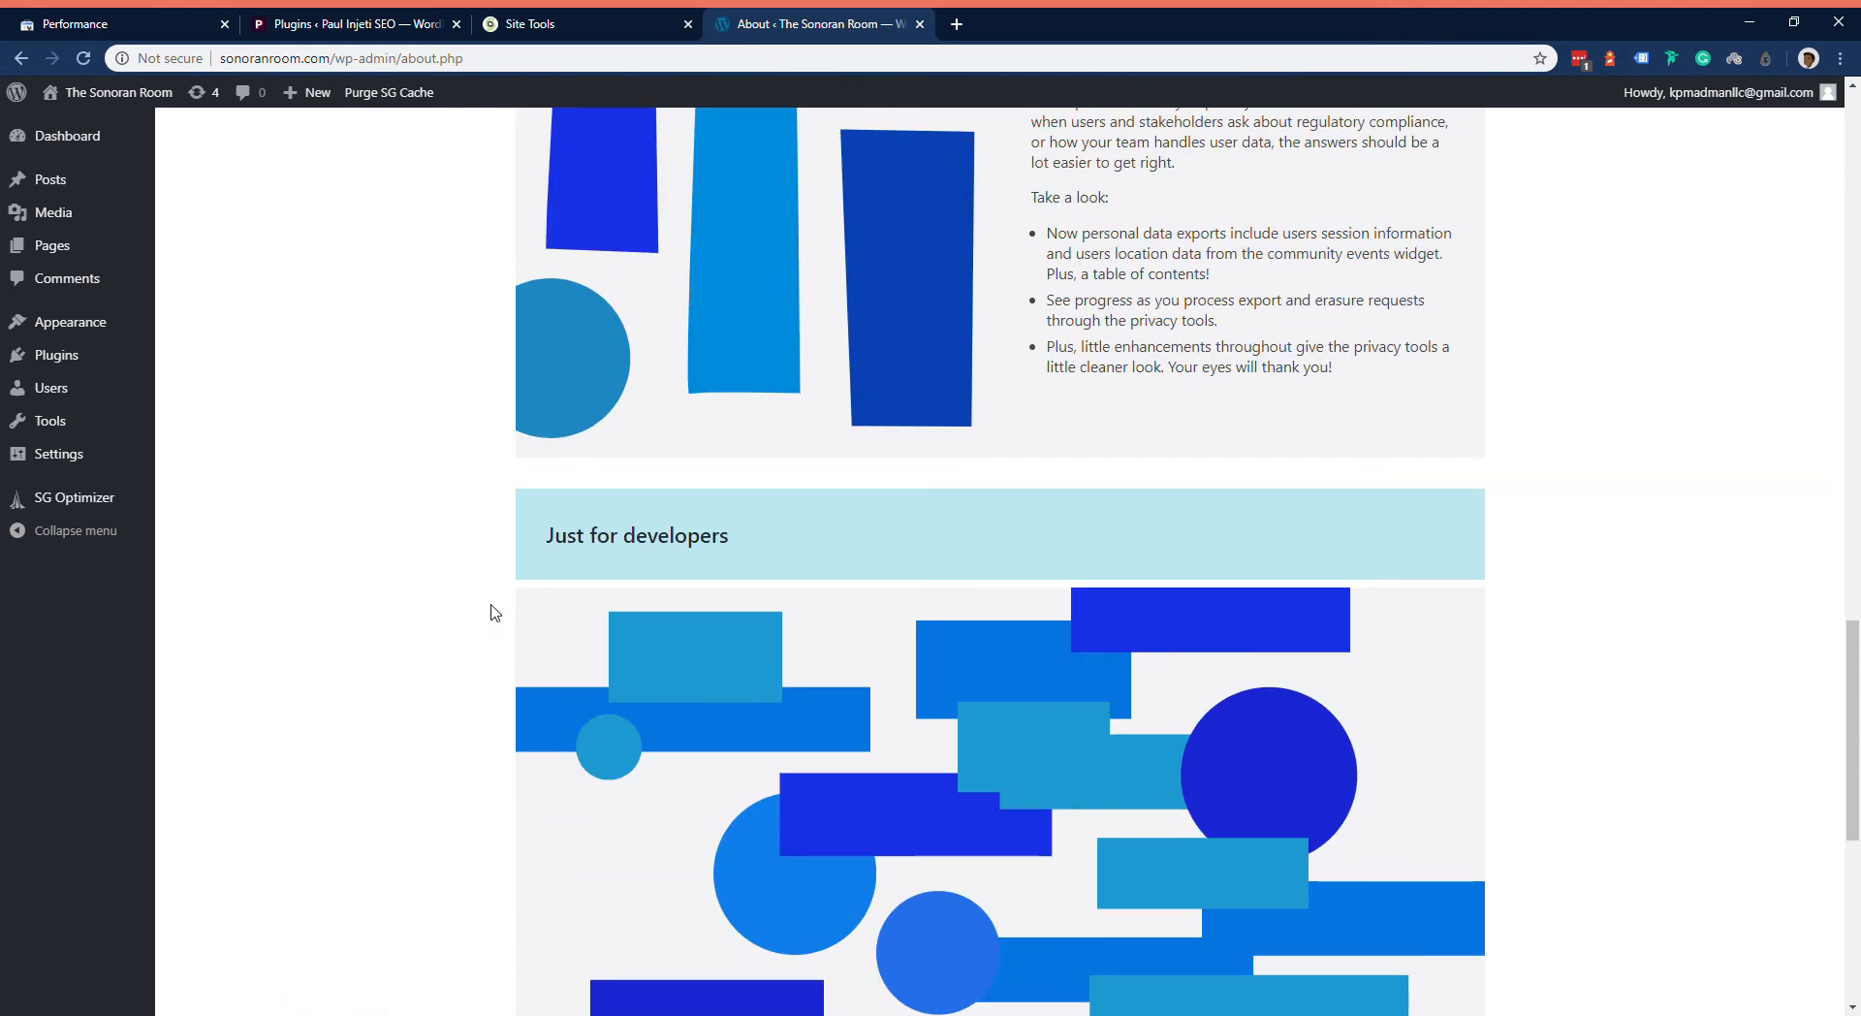
{"action": "scroll", "coordinate": [490, 618], "scroll_direction": "up", "scroll_amount": 6}
{"action": "scroll", "coordinate": [482, 633], "scroll_direction": "up", "scroll_amount": 6}
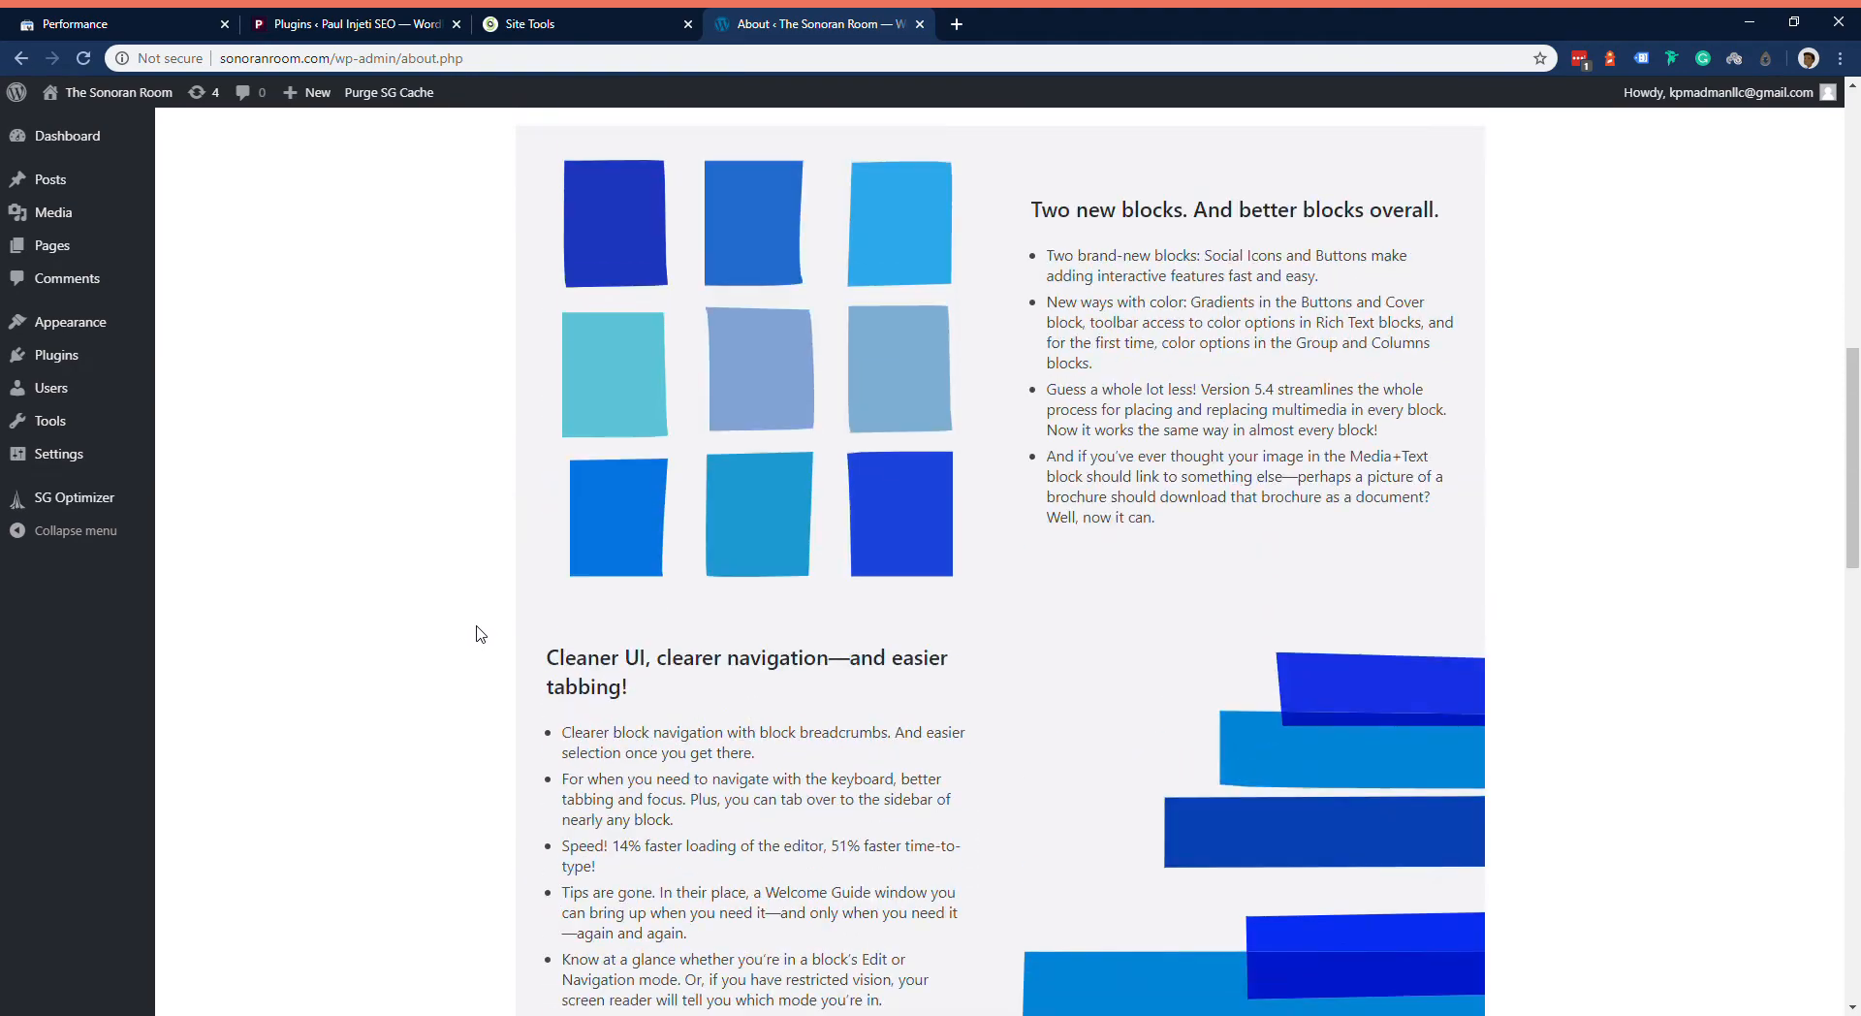
{"action": "scroll", "coordinate": [465, 630], "scroll_direction": "up", "scroll_amount": 12}
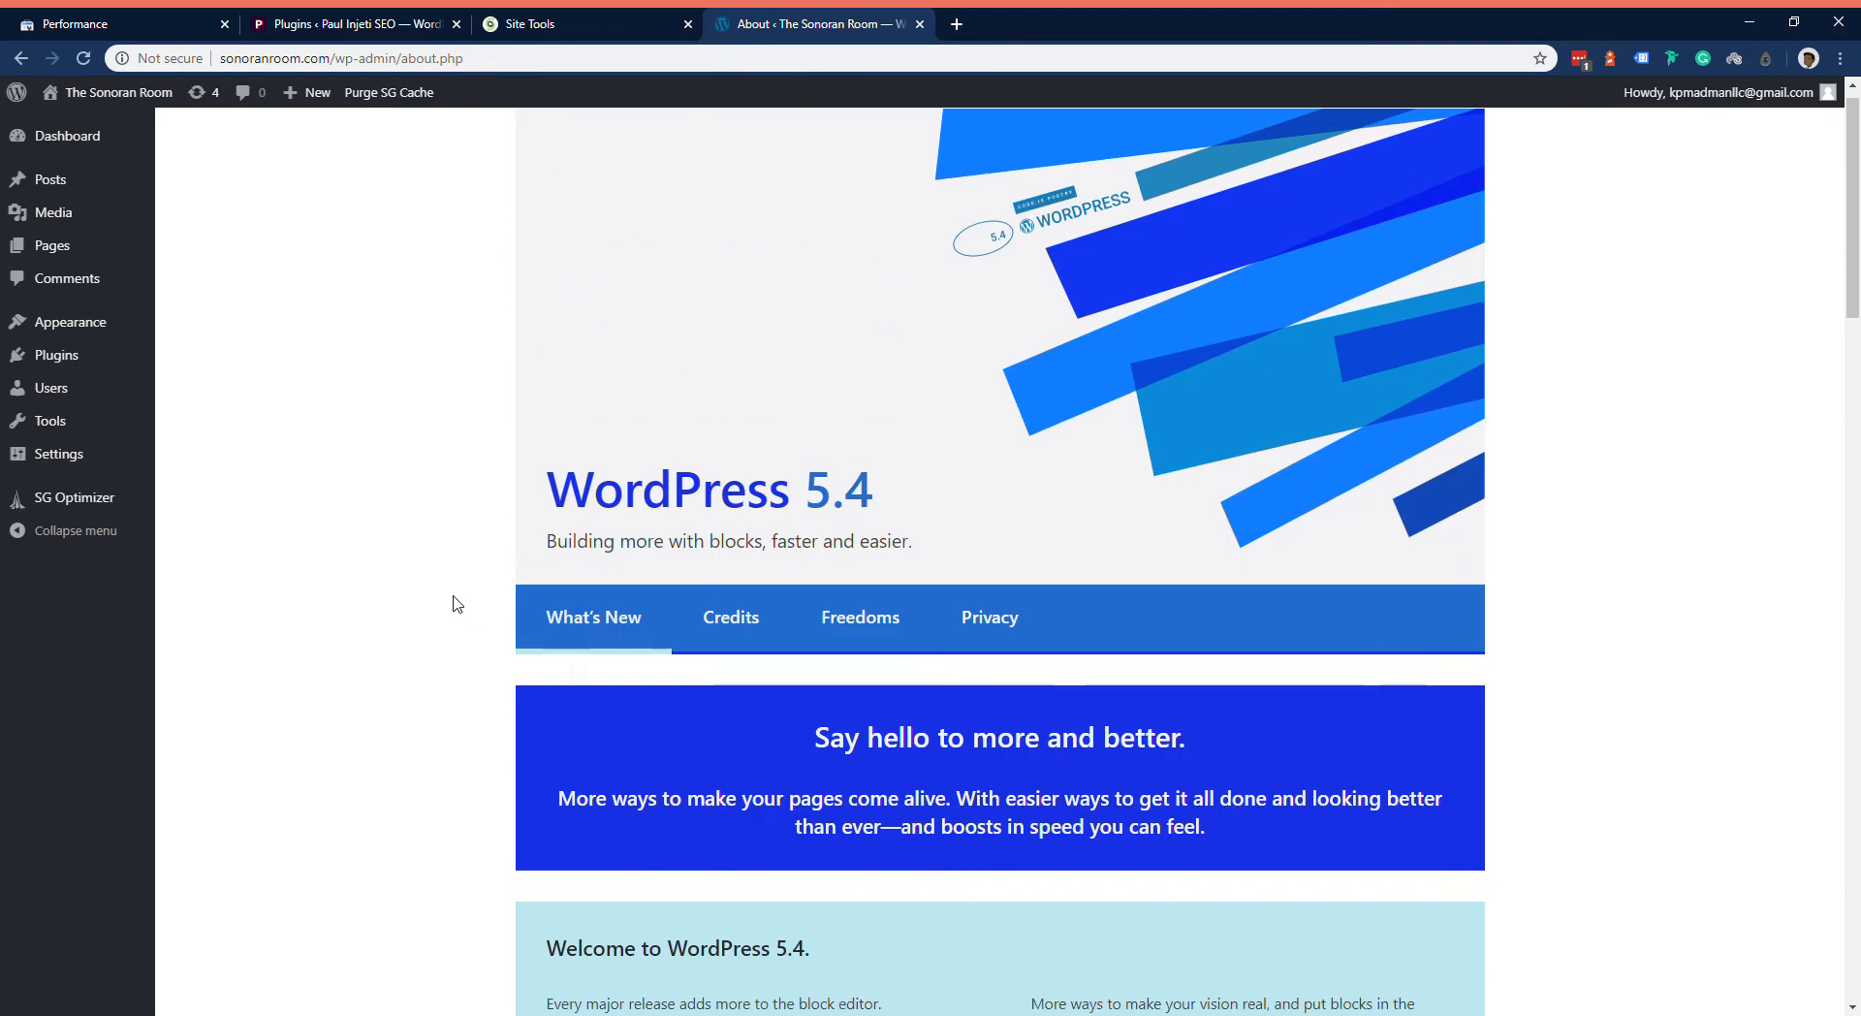
{"action": "scroll", "coordinate": [462, 618], "scroll_direction": "up", "scroll_amount": 1}
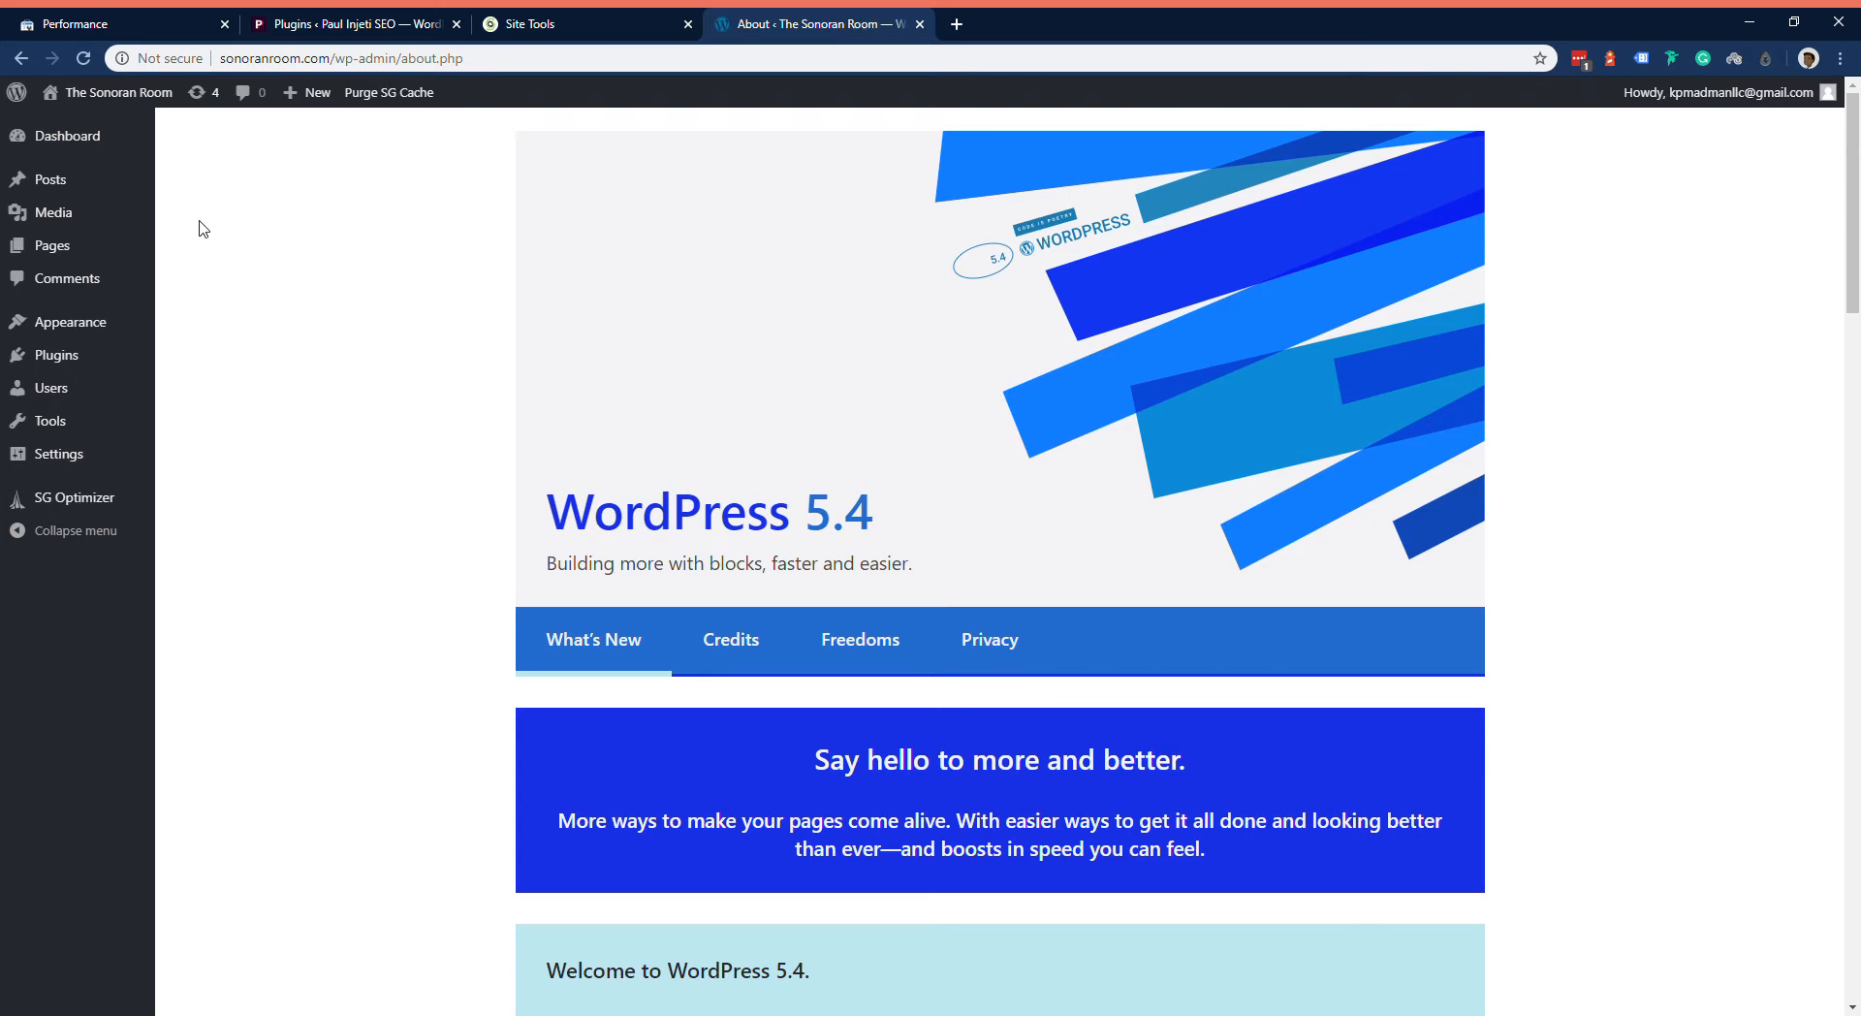
Step: Review the Writing settings, and examine the latest posts and static page homepage options in the Reading settings
{"action": "mouse_move", "coordinate": [110, 361]}
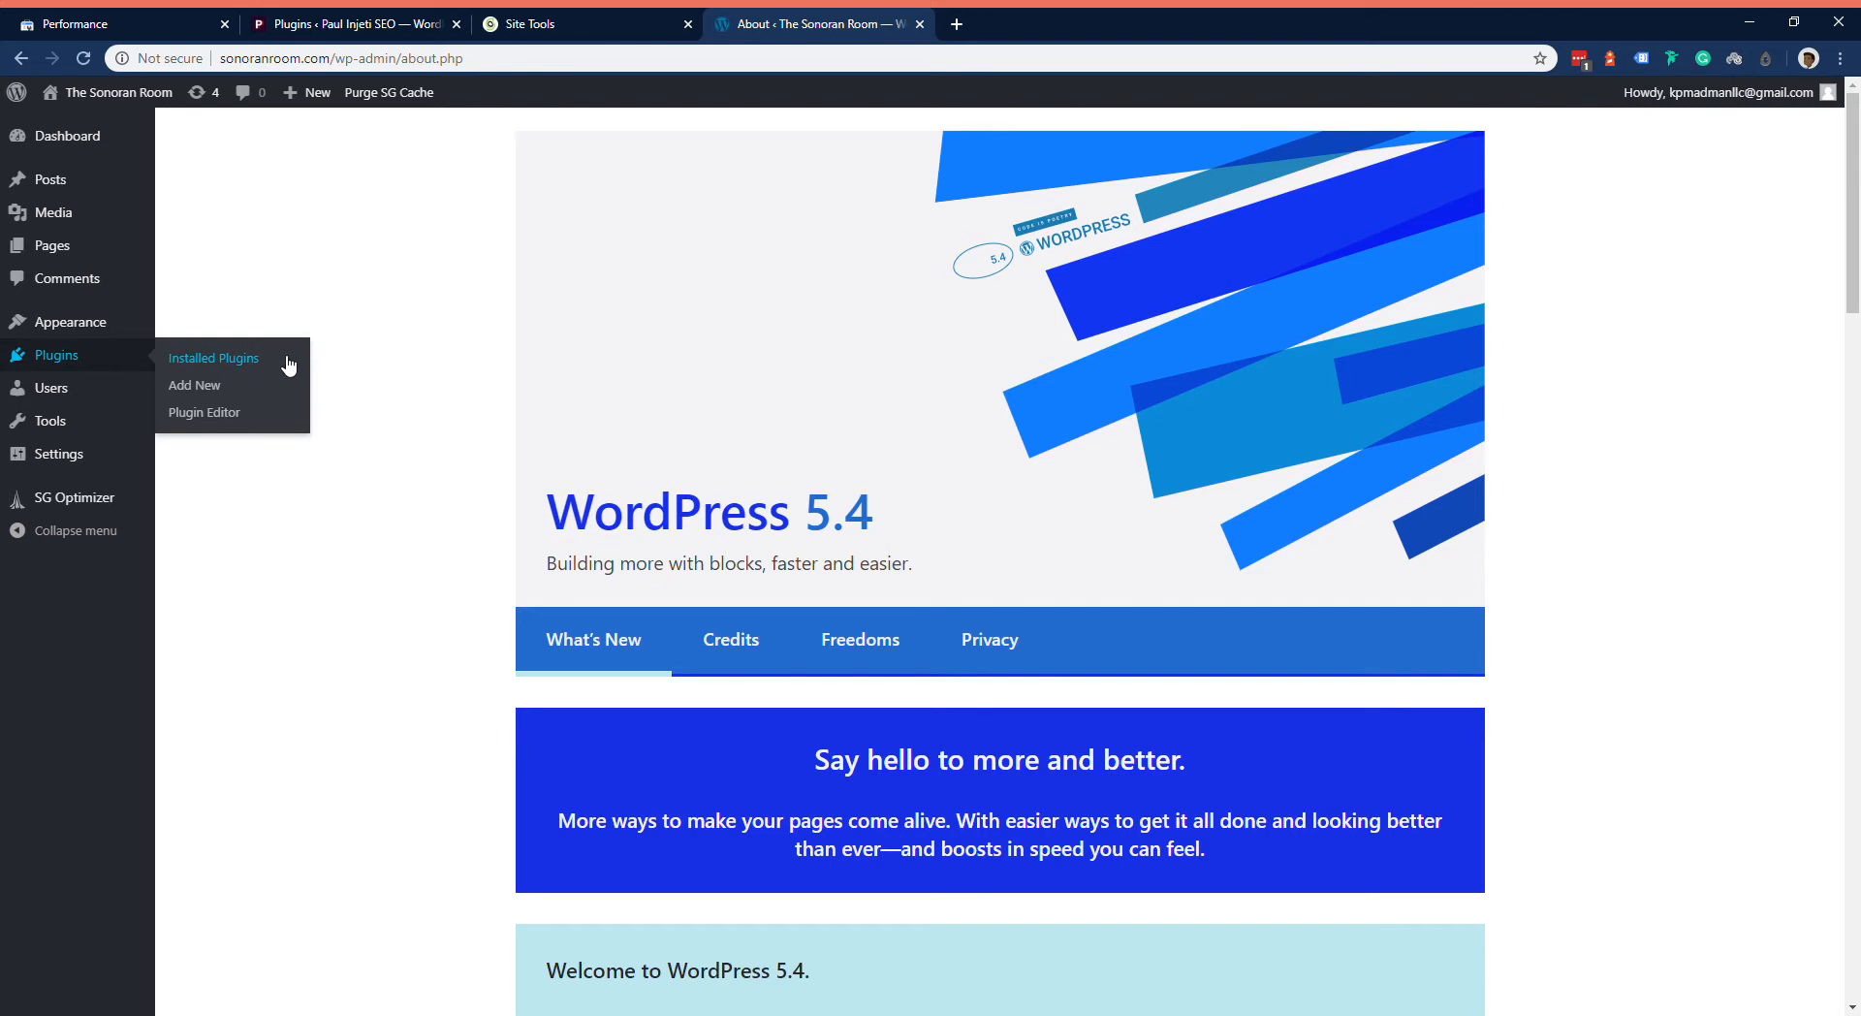
{"action": "mouse_move", "coordinate": [62, 460]}
{"action": "left_click", "coordinate": [260, 492]}
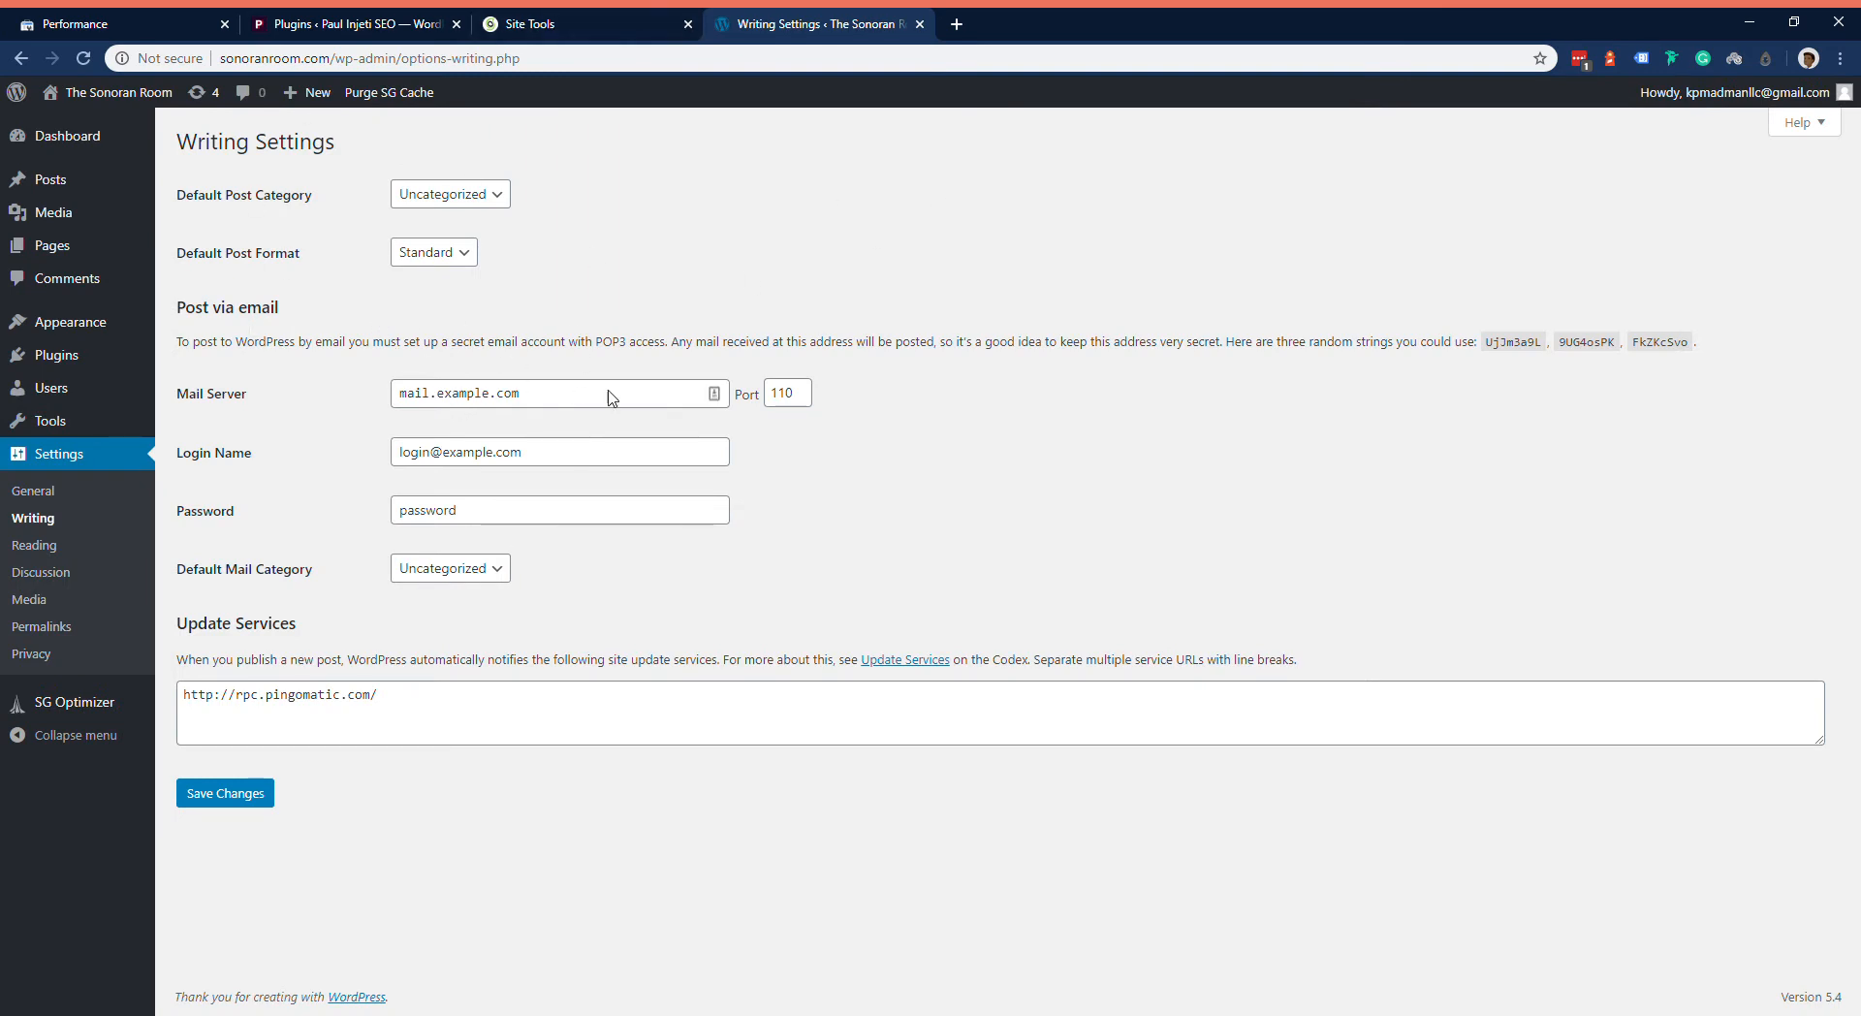
{"action": "left_click", "coordinate": [81, 549]}
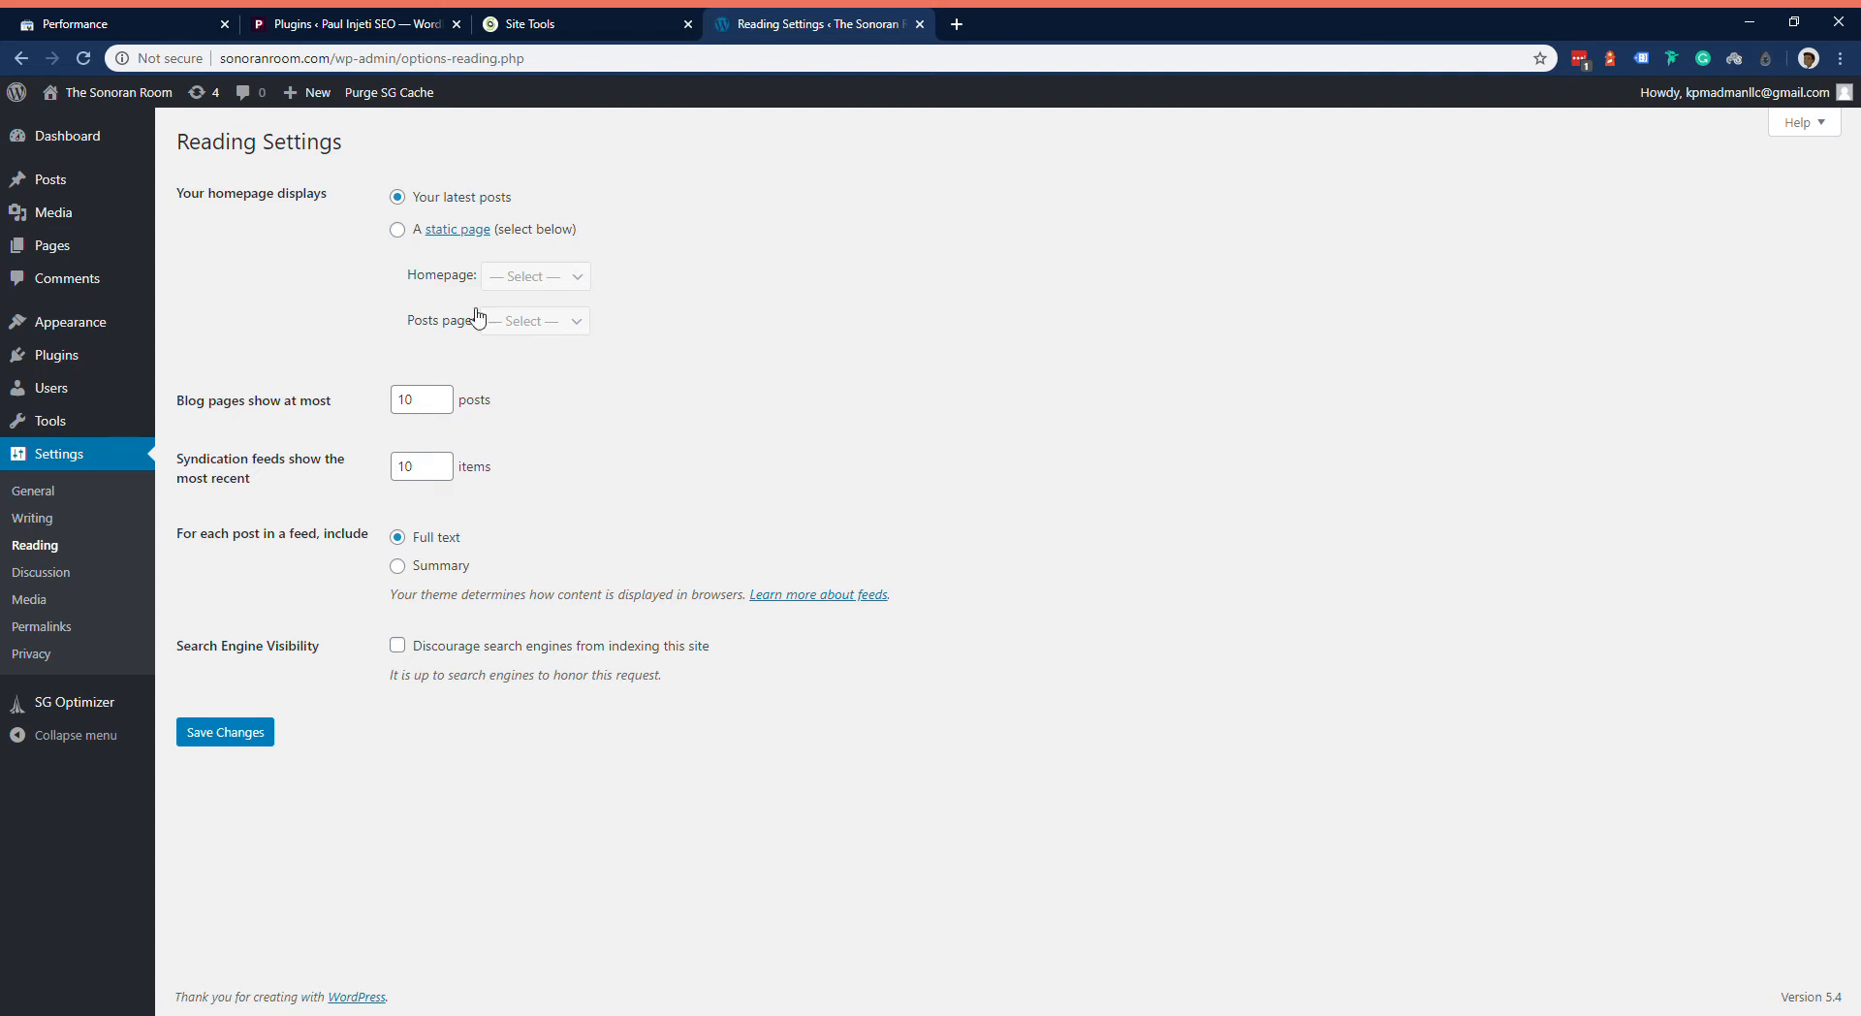
{"action": "left_click_drag", "start_coordinate": [553, 206], "coordinate": [428, 206]}
{"action": "left_click", "coordinate": [661, 234]}
{"action": "left_click_drag", "start_coordinate": [619, 239], "coordinate": [522, 233]}
{"action": "left_click", "coordinate": [627, 259]}
{"action": "mouse_move", "coordinate": [109, 250]}
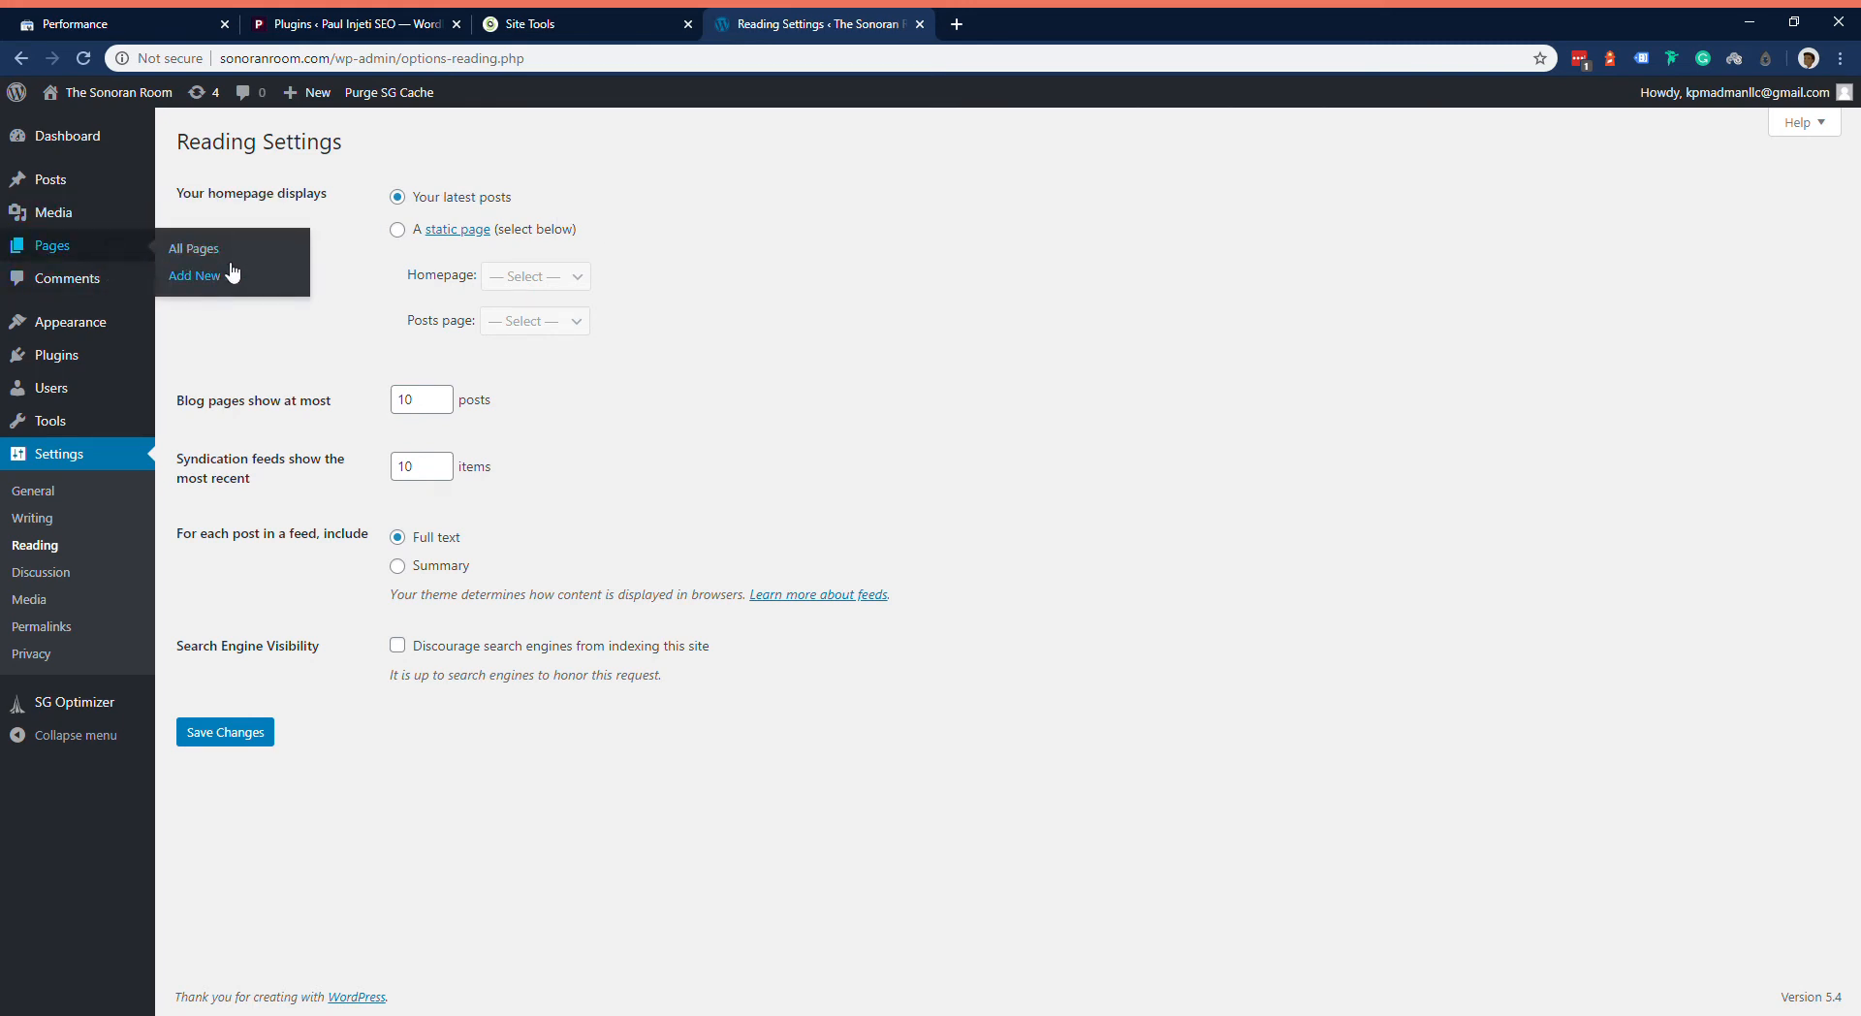
Step: Switch the homepage display to a static page, trying Sample Page as the homepage before clearing that choice
{"action": "left_click", "coordinate": [415, 233]}
{"action": "left_click", "coordinate": [571, 288]}
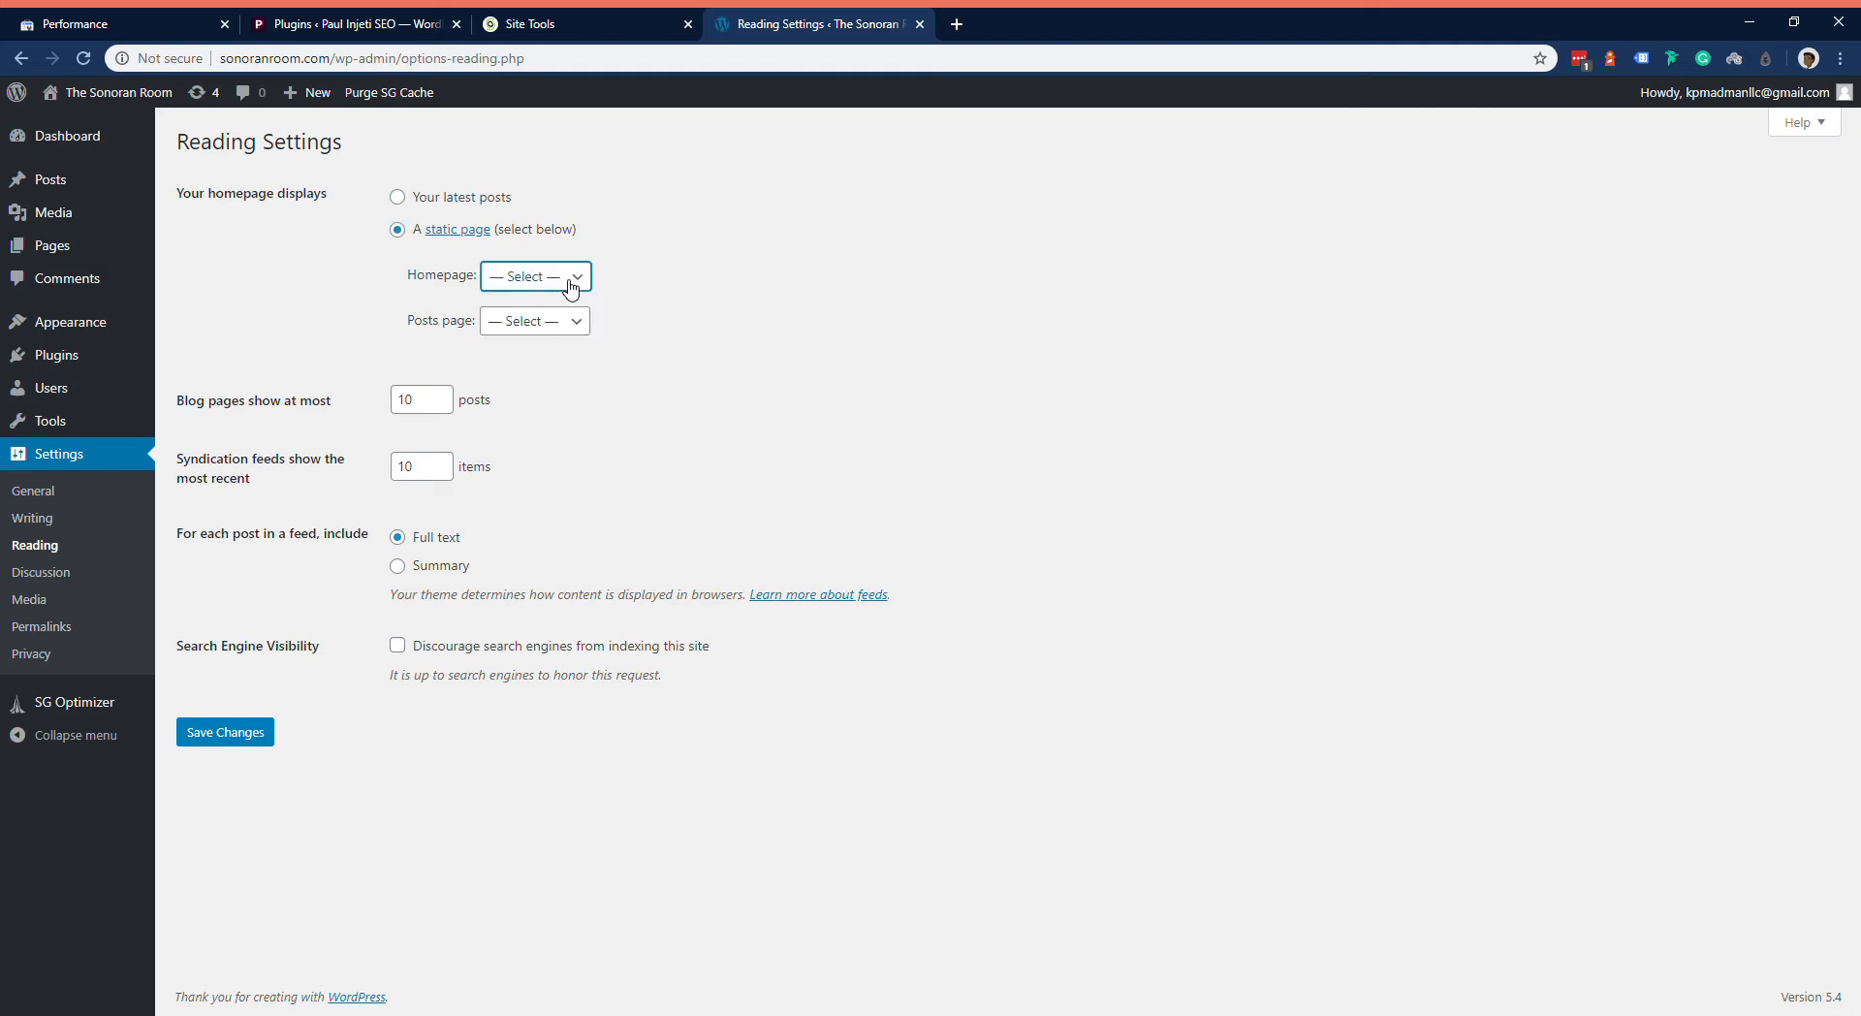
{"action": "left_click", "coordinate": [574, 335]}
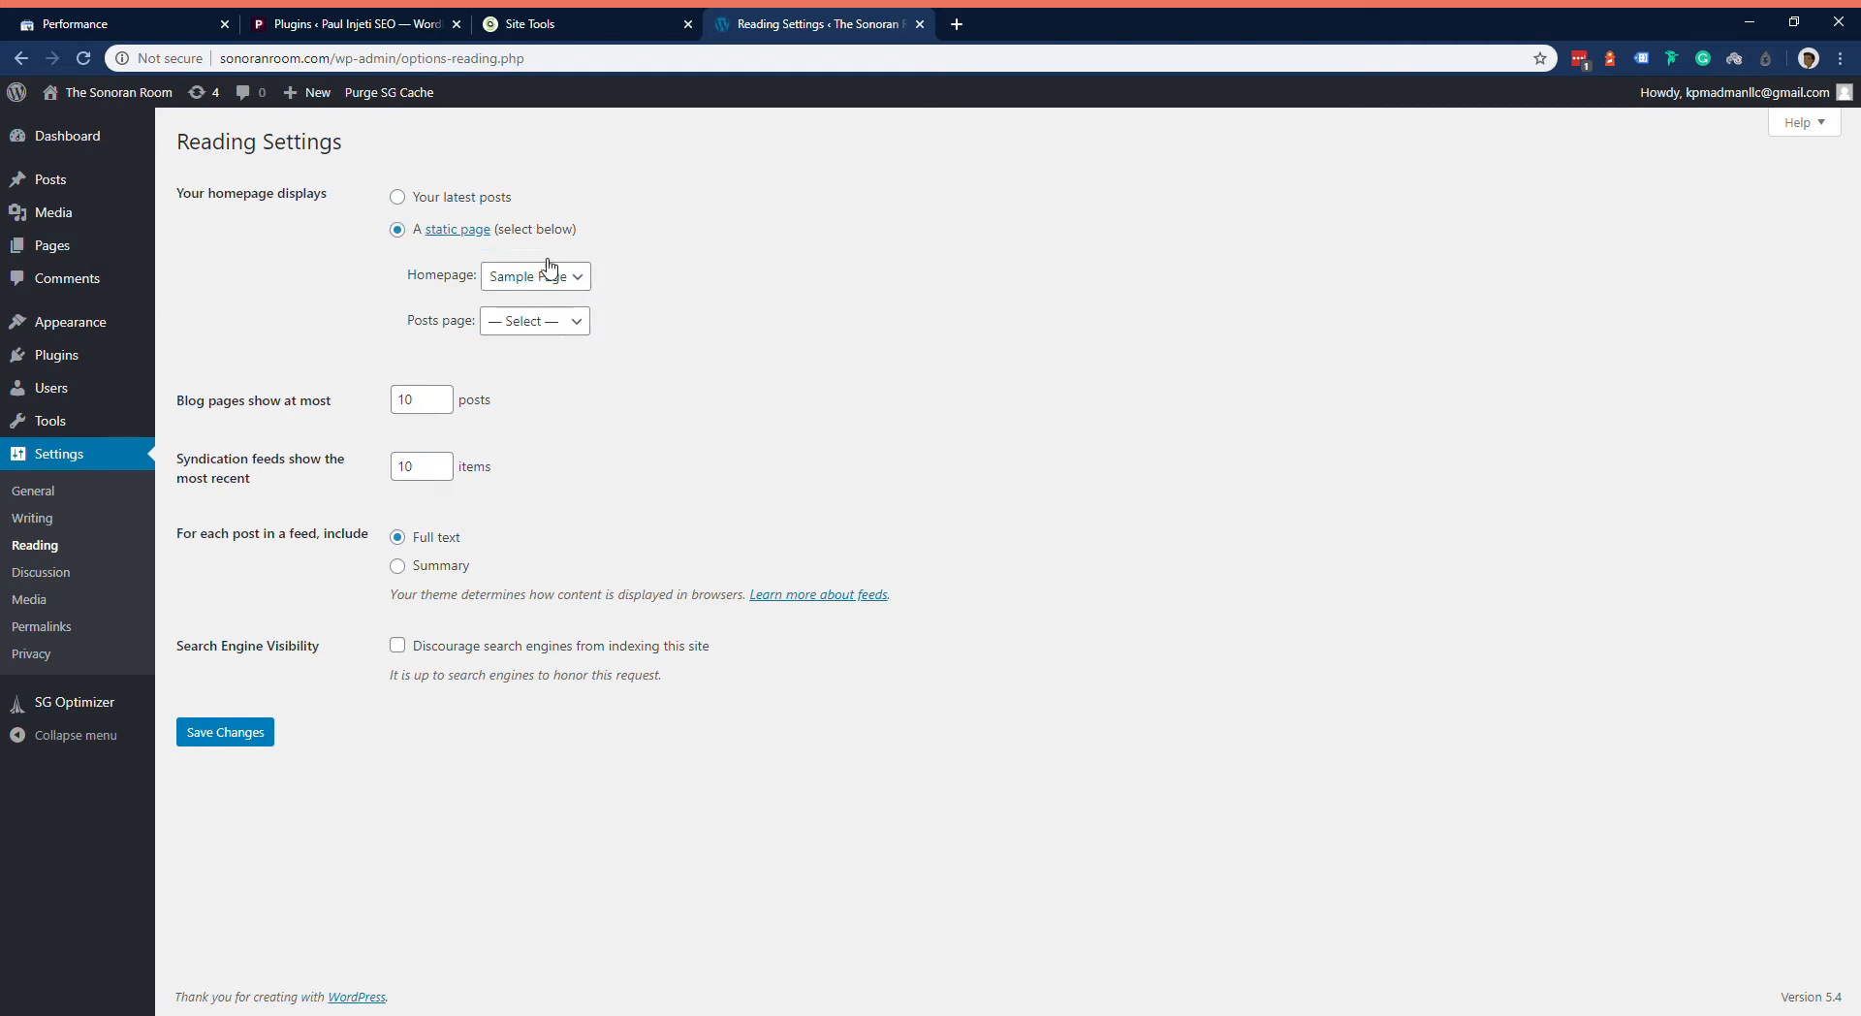
{"action": "left_click", "coordinate": [523, 289]}
{"action": "left_click", "coordinate": [523, 302]}
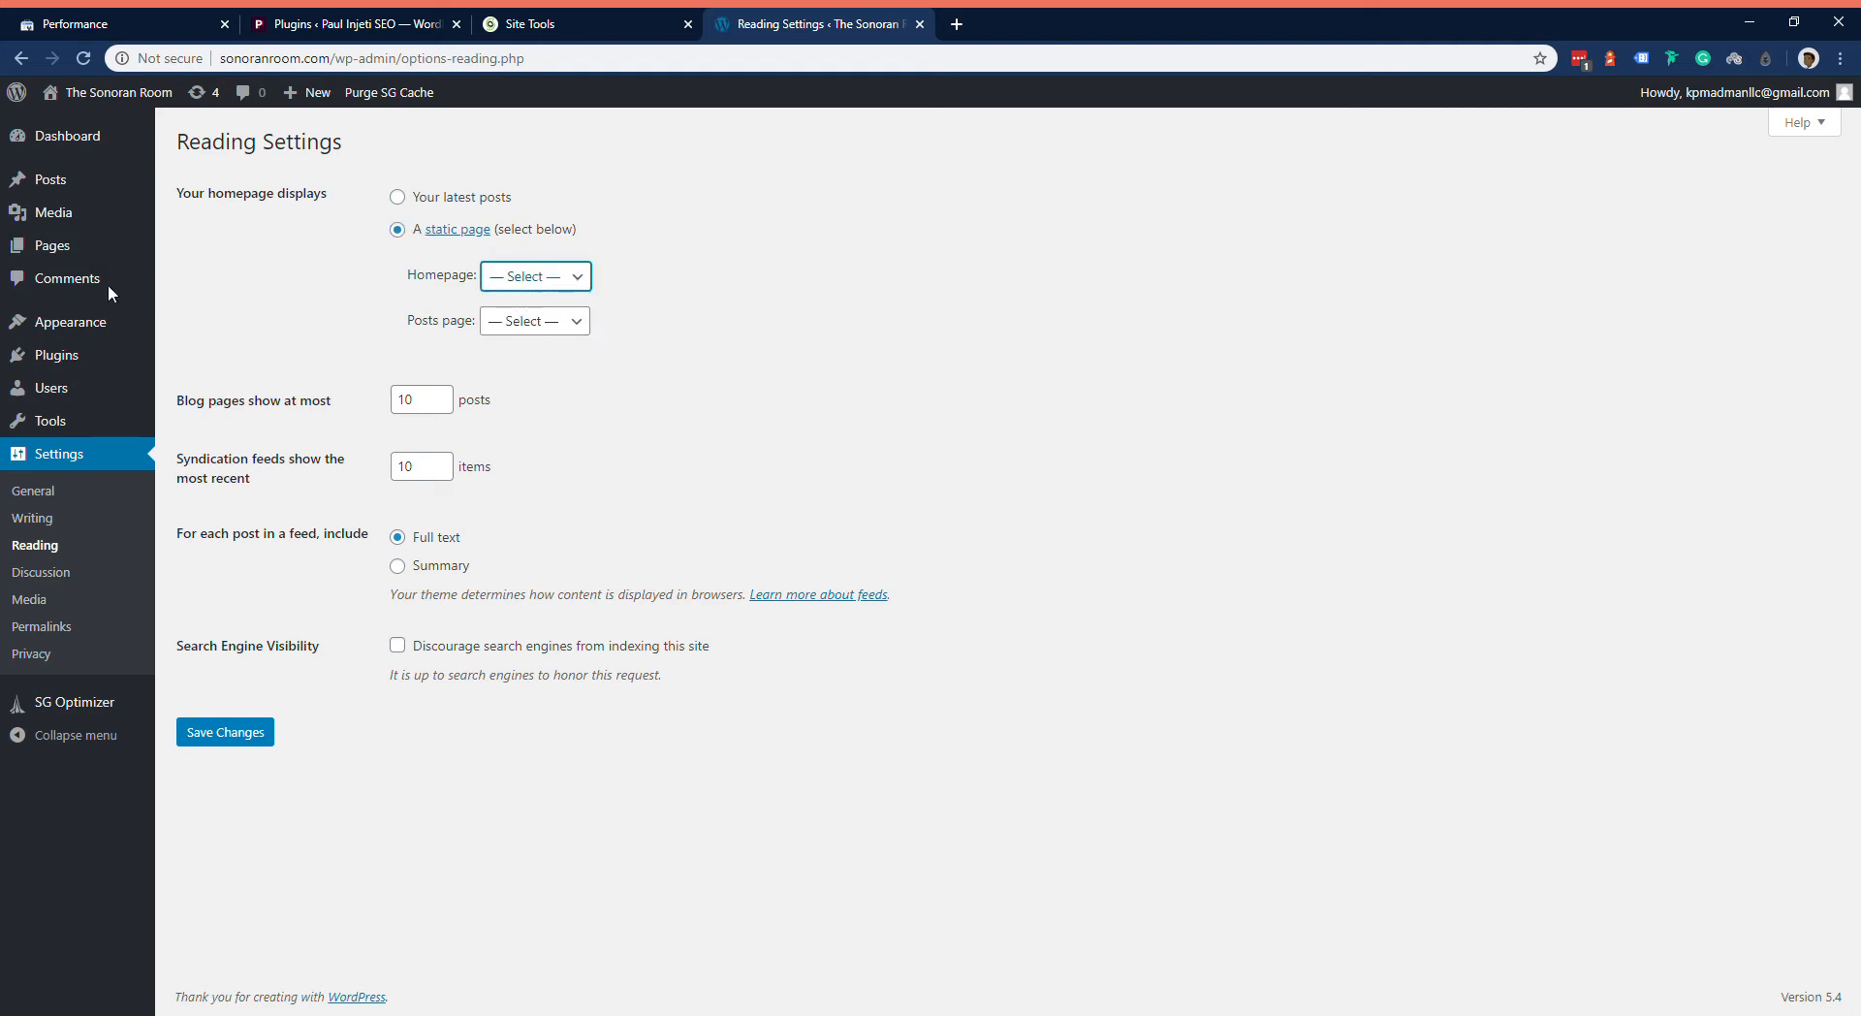
Step: Start a new page in a separate browser tab and dismiss the Block Editor welcome guide
{"action": "mouse_move", "coordinate": [78, 254]}
{"action": "middle_click", "coordinate": [242, 279]}
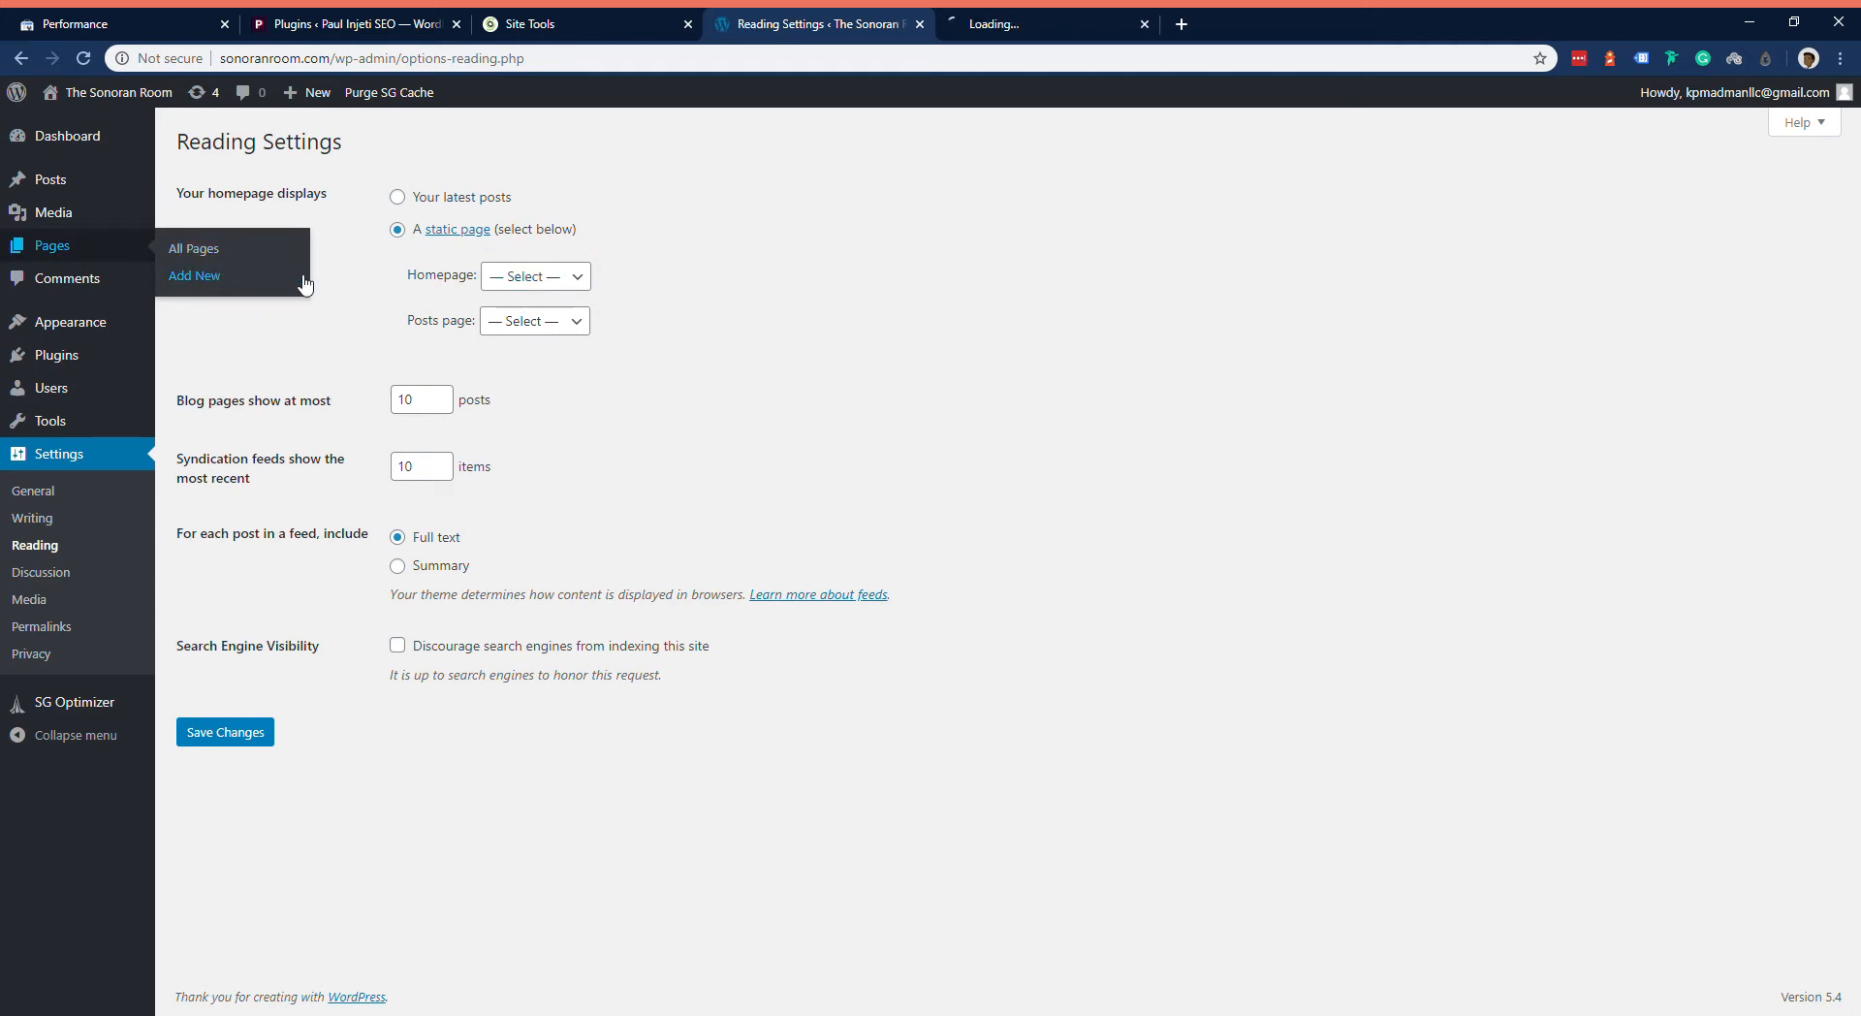
{"action": "left_click", "coordinate": [1050, 23]}
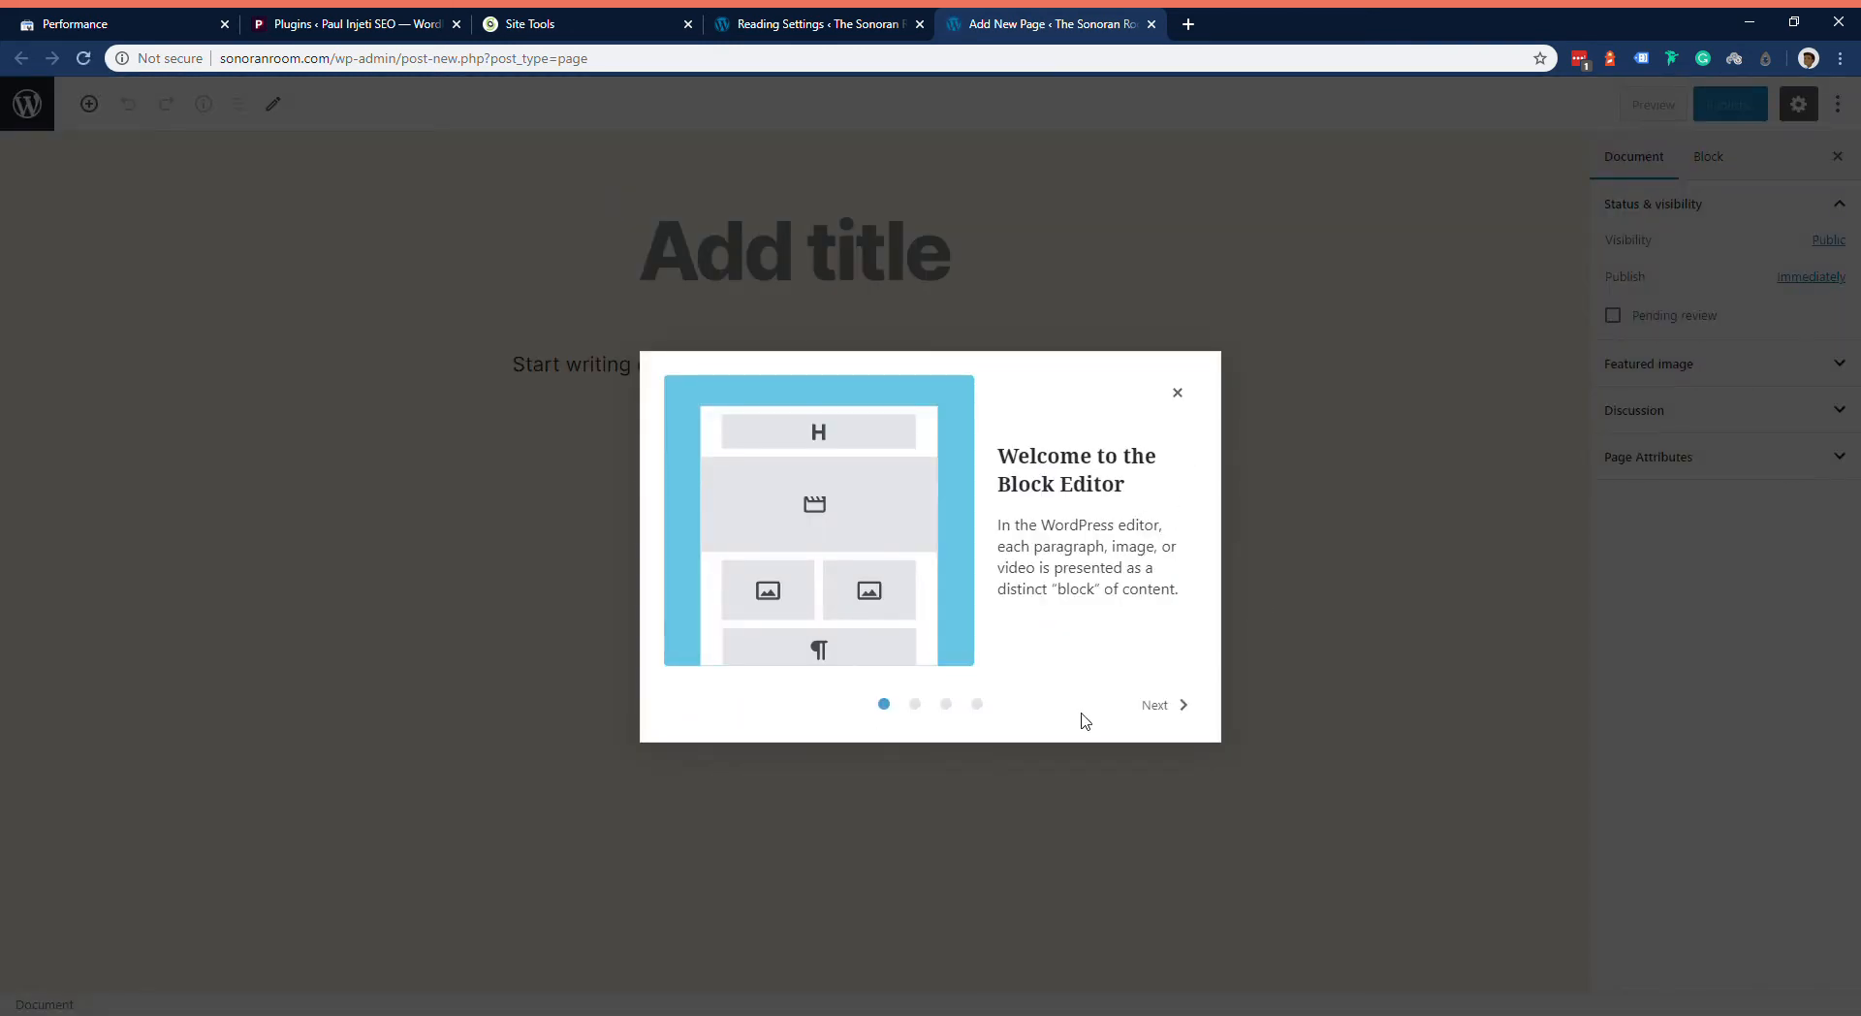
{"action": "left_click", "coordinate": [1166, 705]}
{"action": "left_click", "coordinate": [1173, 705]}
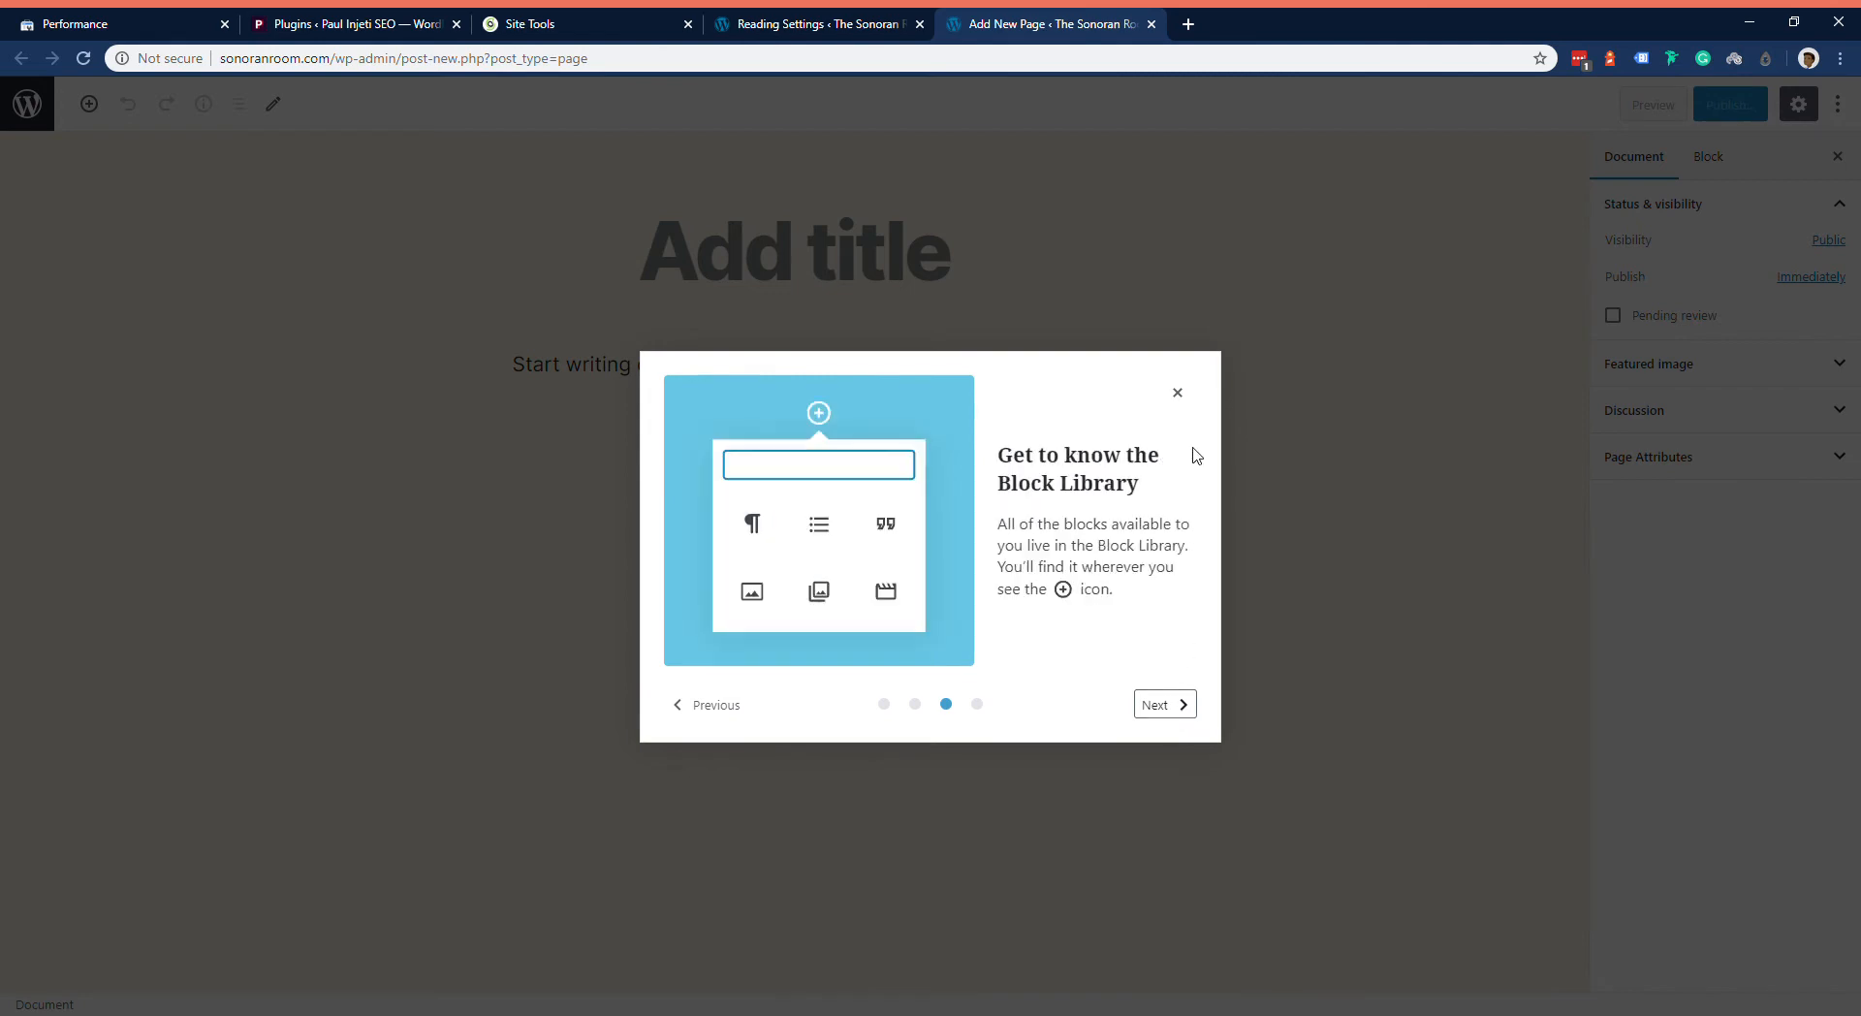
{"action": "left_click", "coordinate": [1178, 391]}
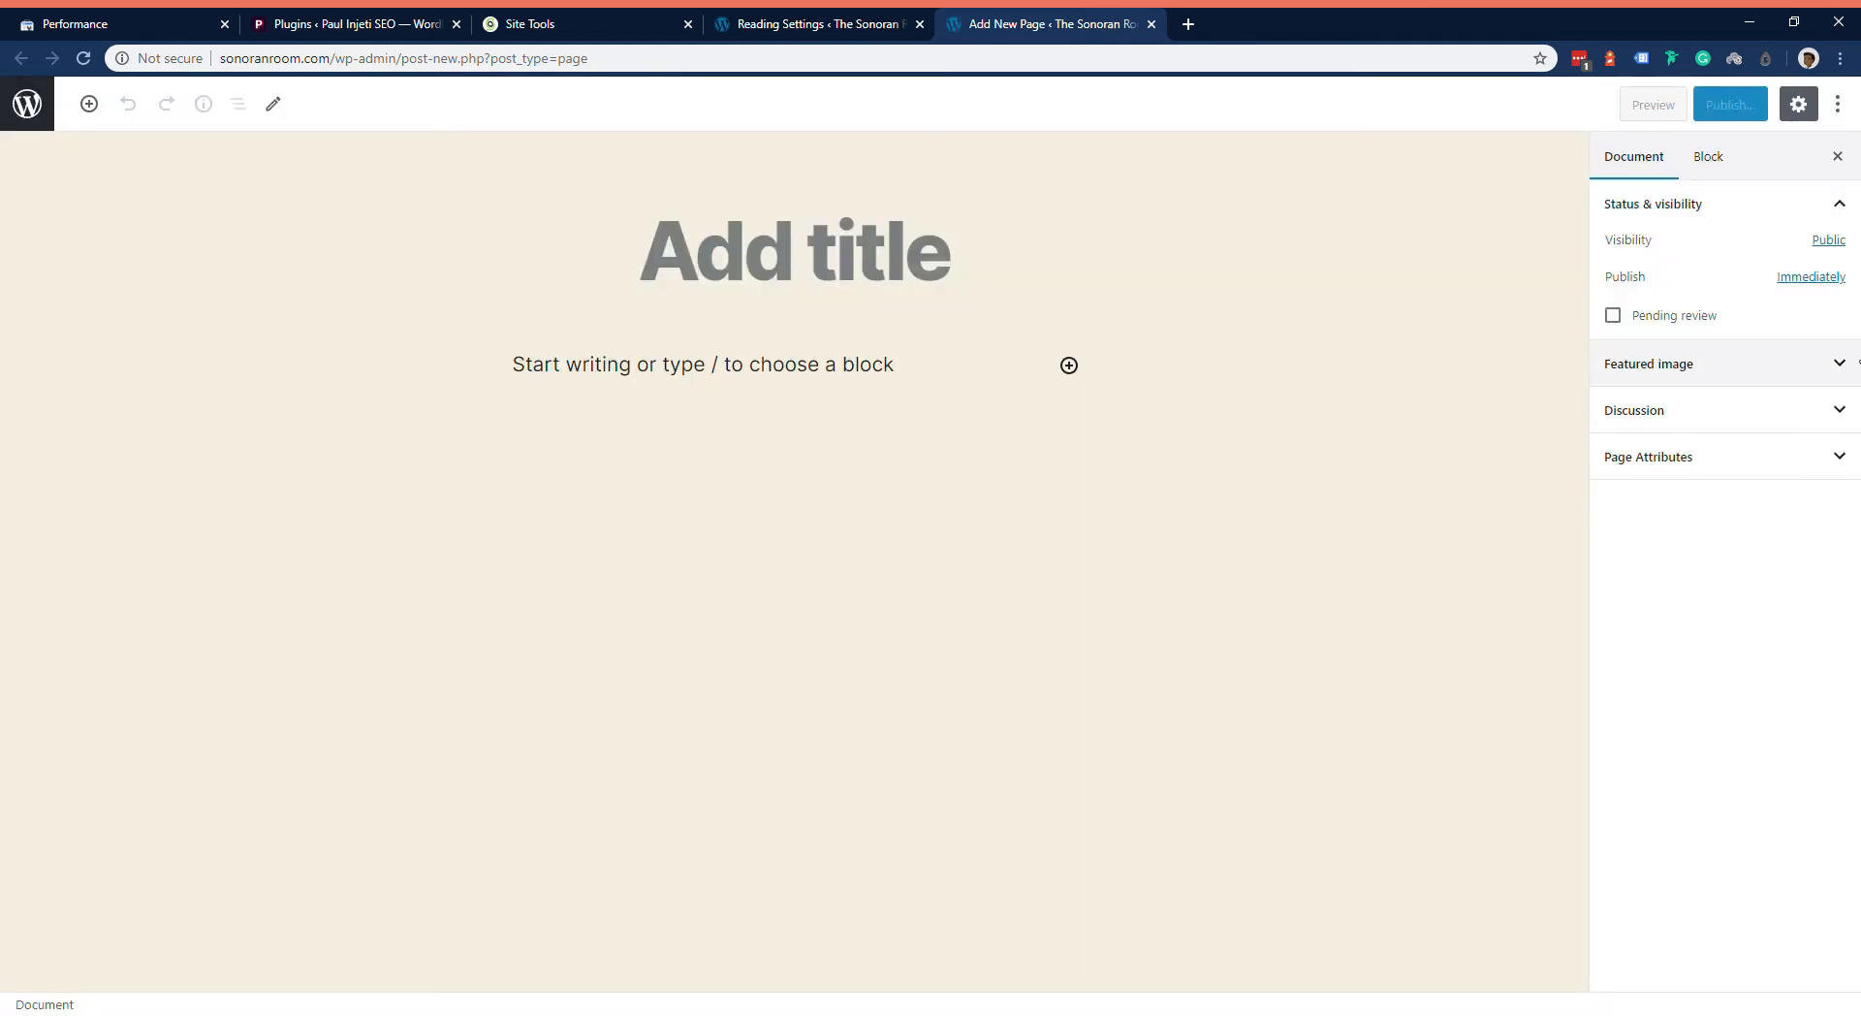
Step: Title the new page Home and publish it with public visibility
{"action": "left_click", "coordinate": [1813, 101]}
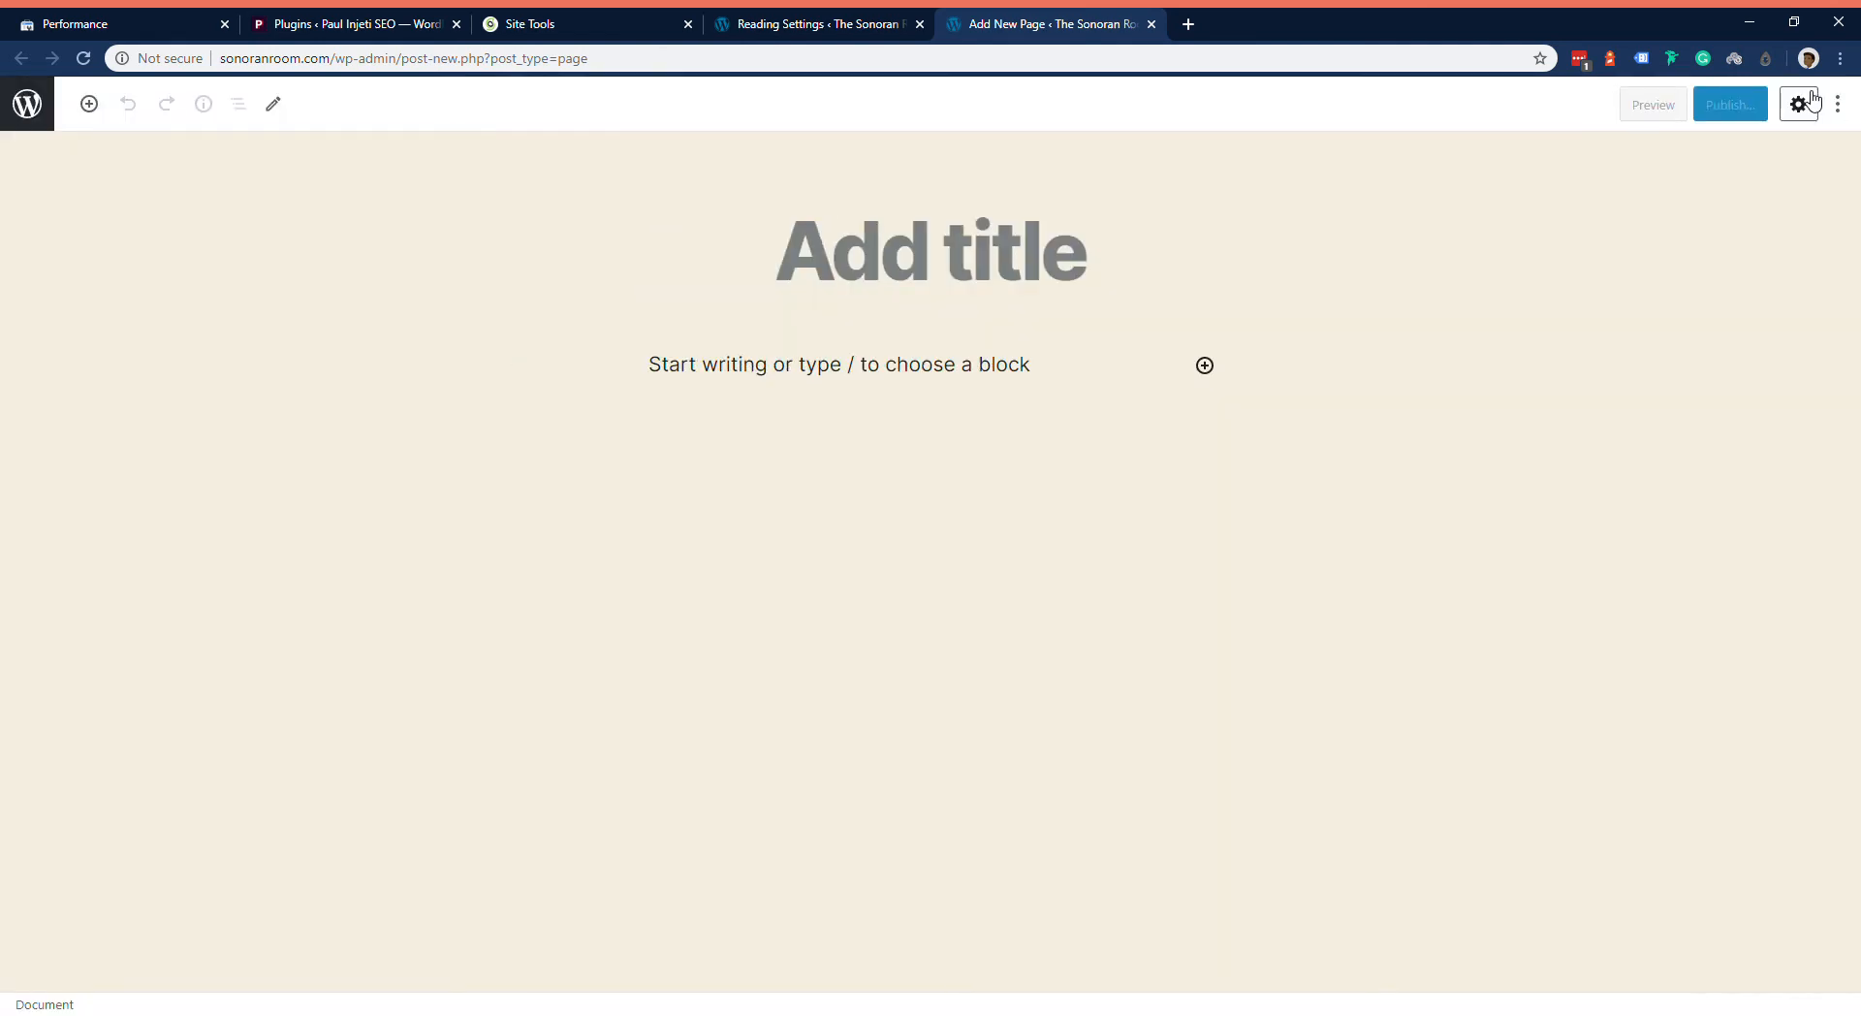
{"action": "left_click", "coordinate": [1813, 102]}
{"action": "left_click", "coordinate": [769, 284]}
{"action": "type", "text": "Home"}
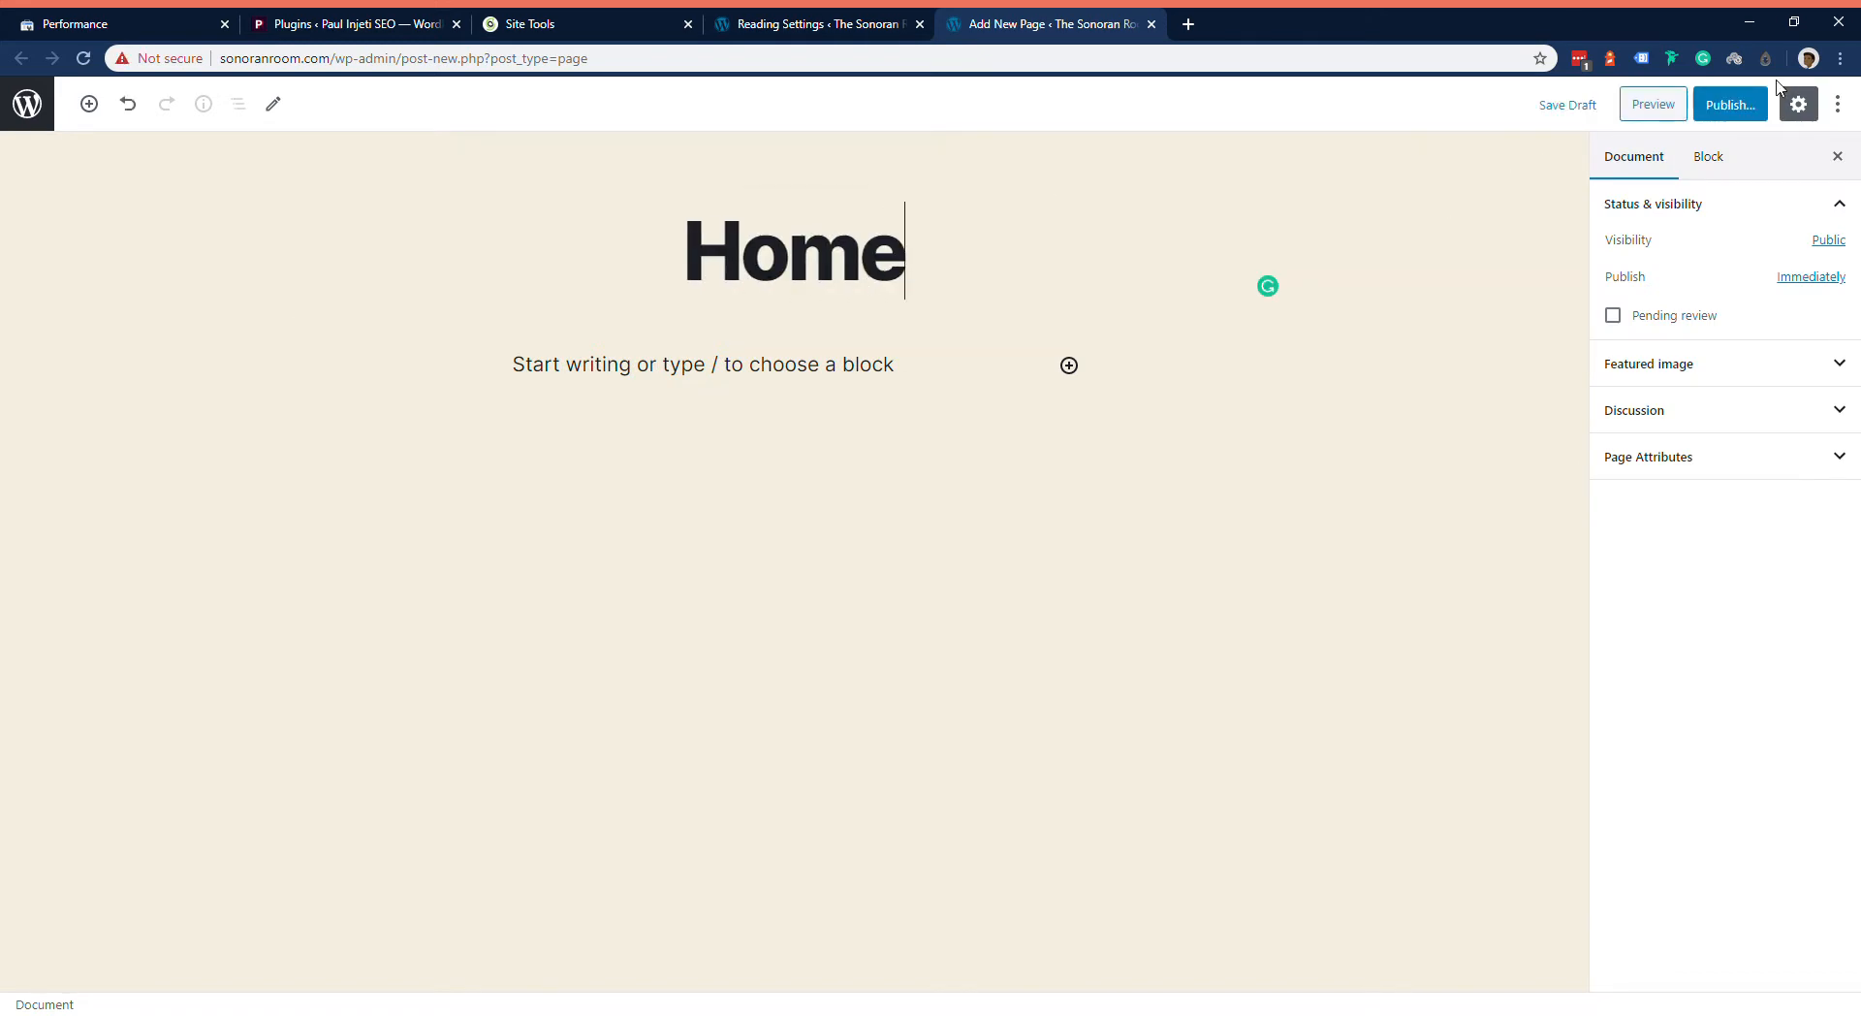
{"action": "left_click", "coordinate": [1730, 104]}
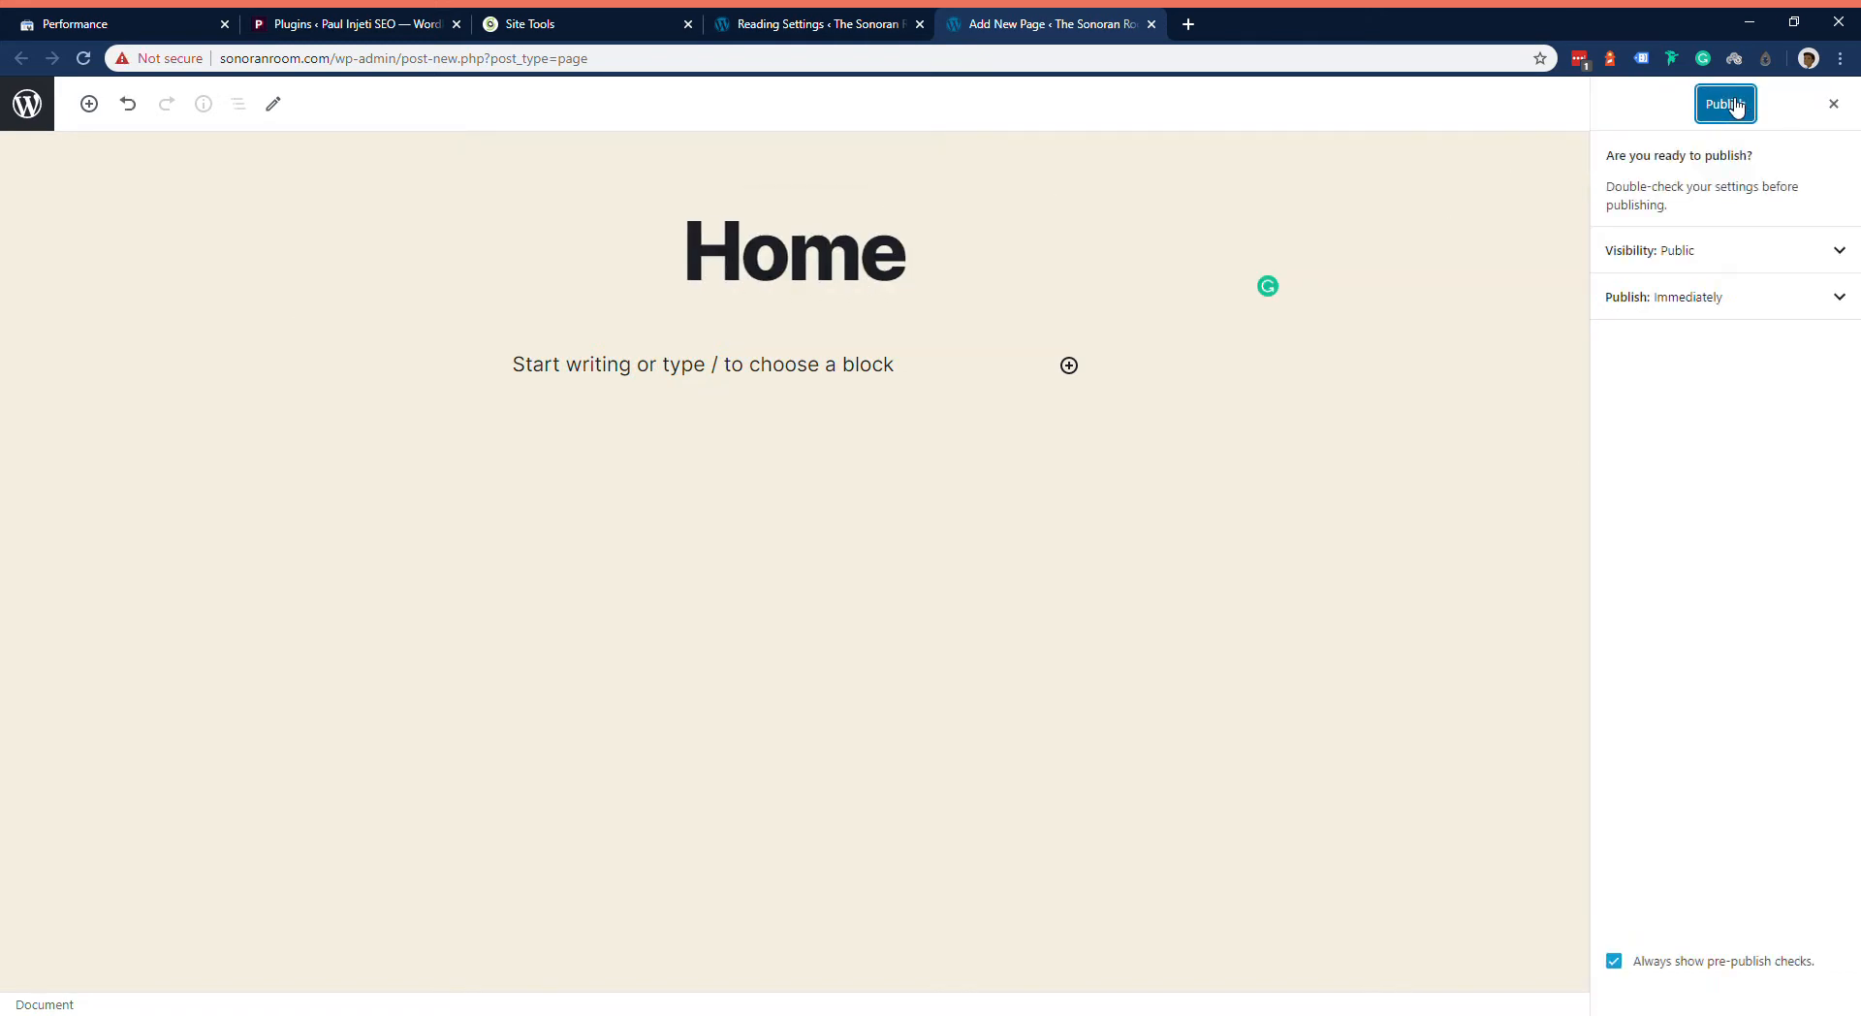
{"action": "left_click", "coordinate": [1732, 114]}
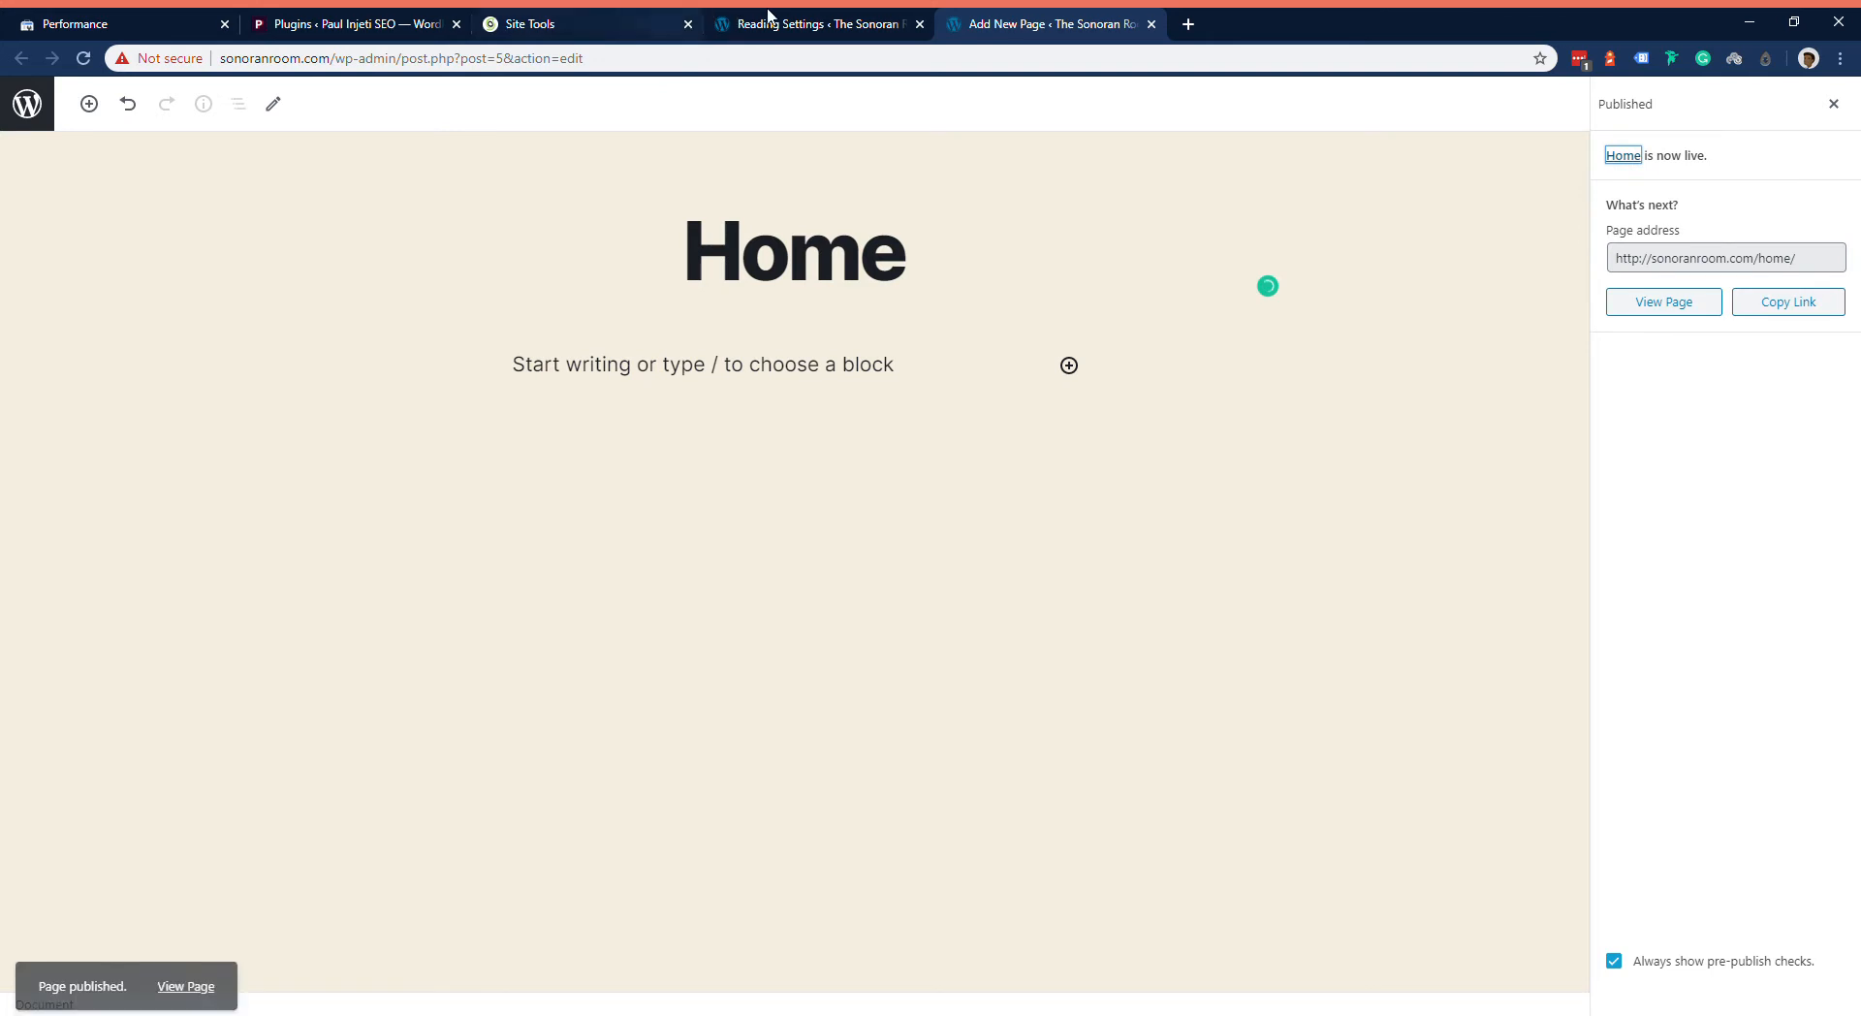
Step: Reload the Reading settings, assign the Home page as the static homepage, and save the changes
{"action": "left_click", "coordinate": [768, 21]}
{"action": "left_click", "coordinate": [83, 60]}
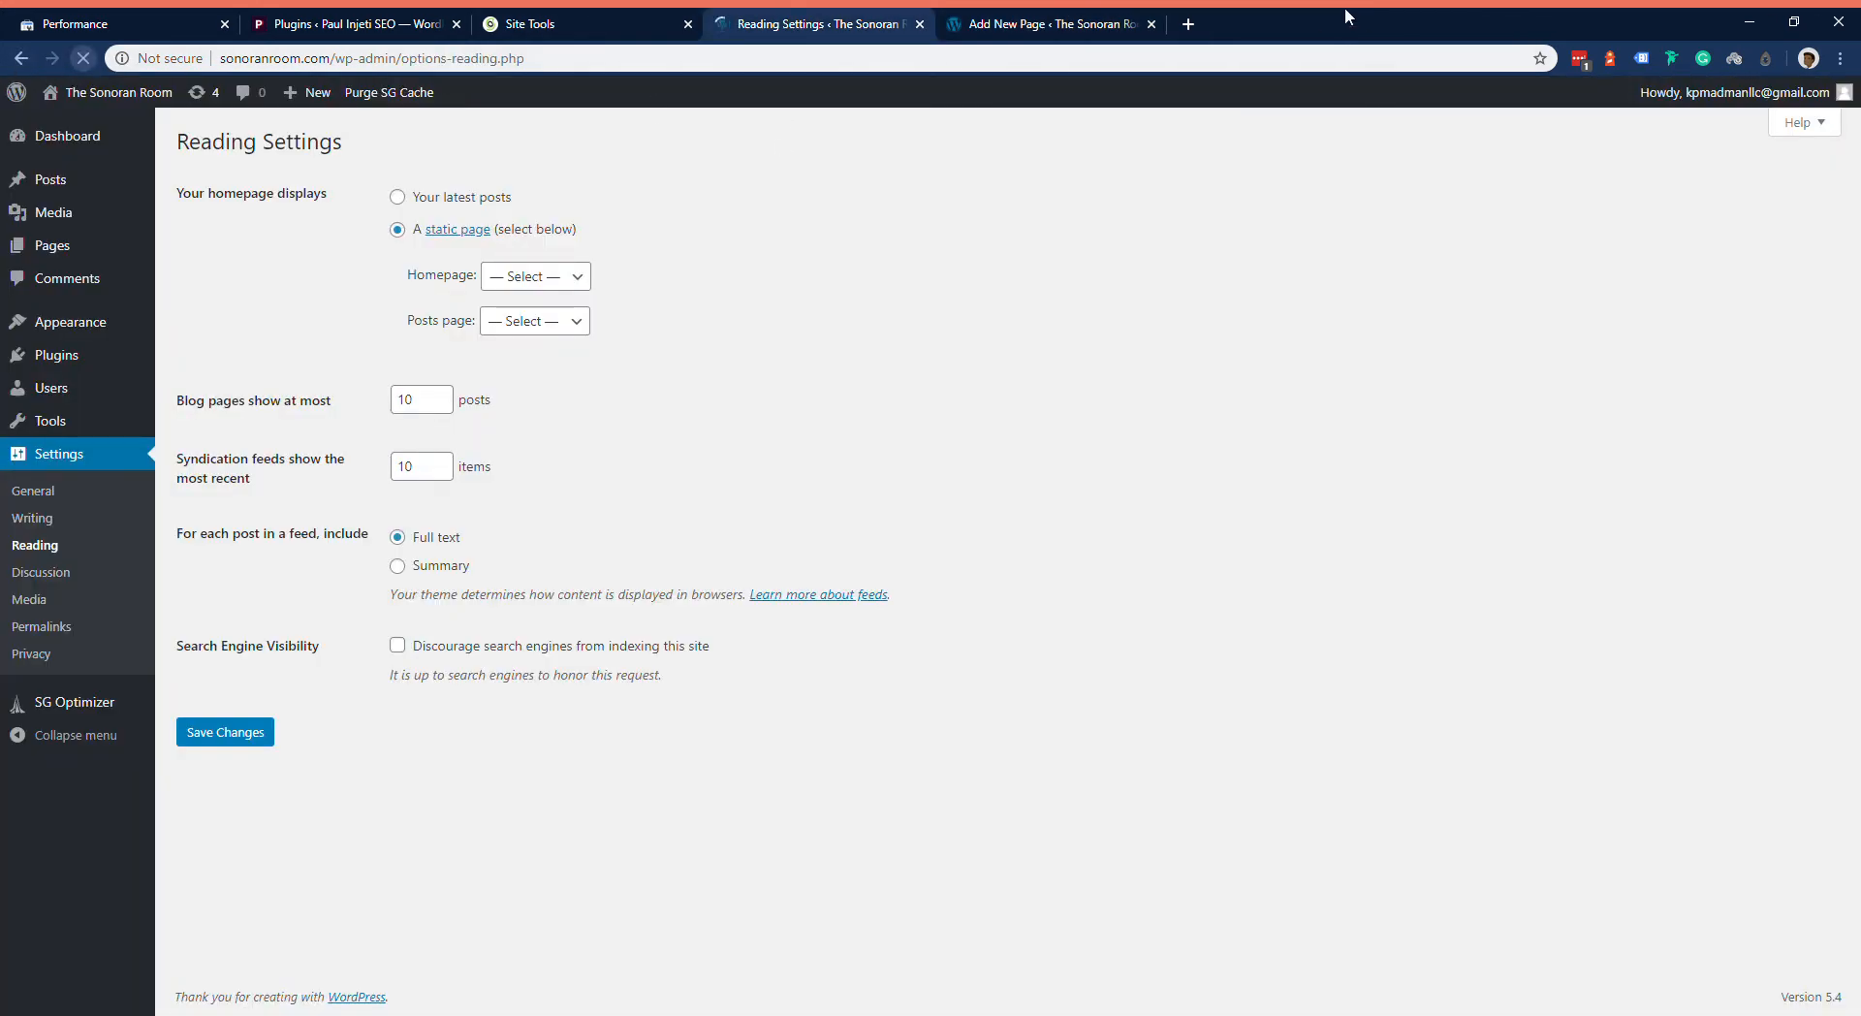
{"action": "left_click", "coordinate": [1151, 23]}
{"action": "left_click", "coordinate": [412, 230]}
{"action": "left_click", "coordinate": [530, 276]}
{"action": "left_click", "coordinate": [572, 343]}
{"action": "left_click", "coordinate": [679, 279]}
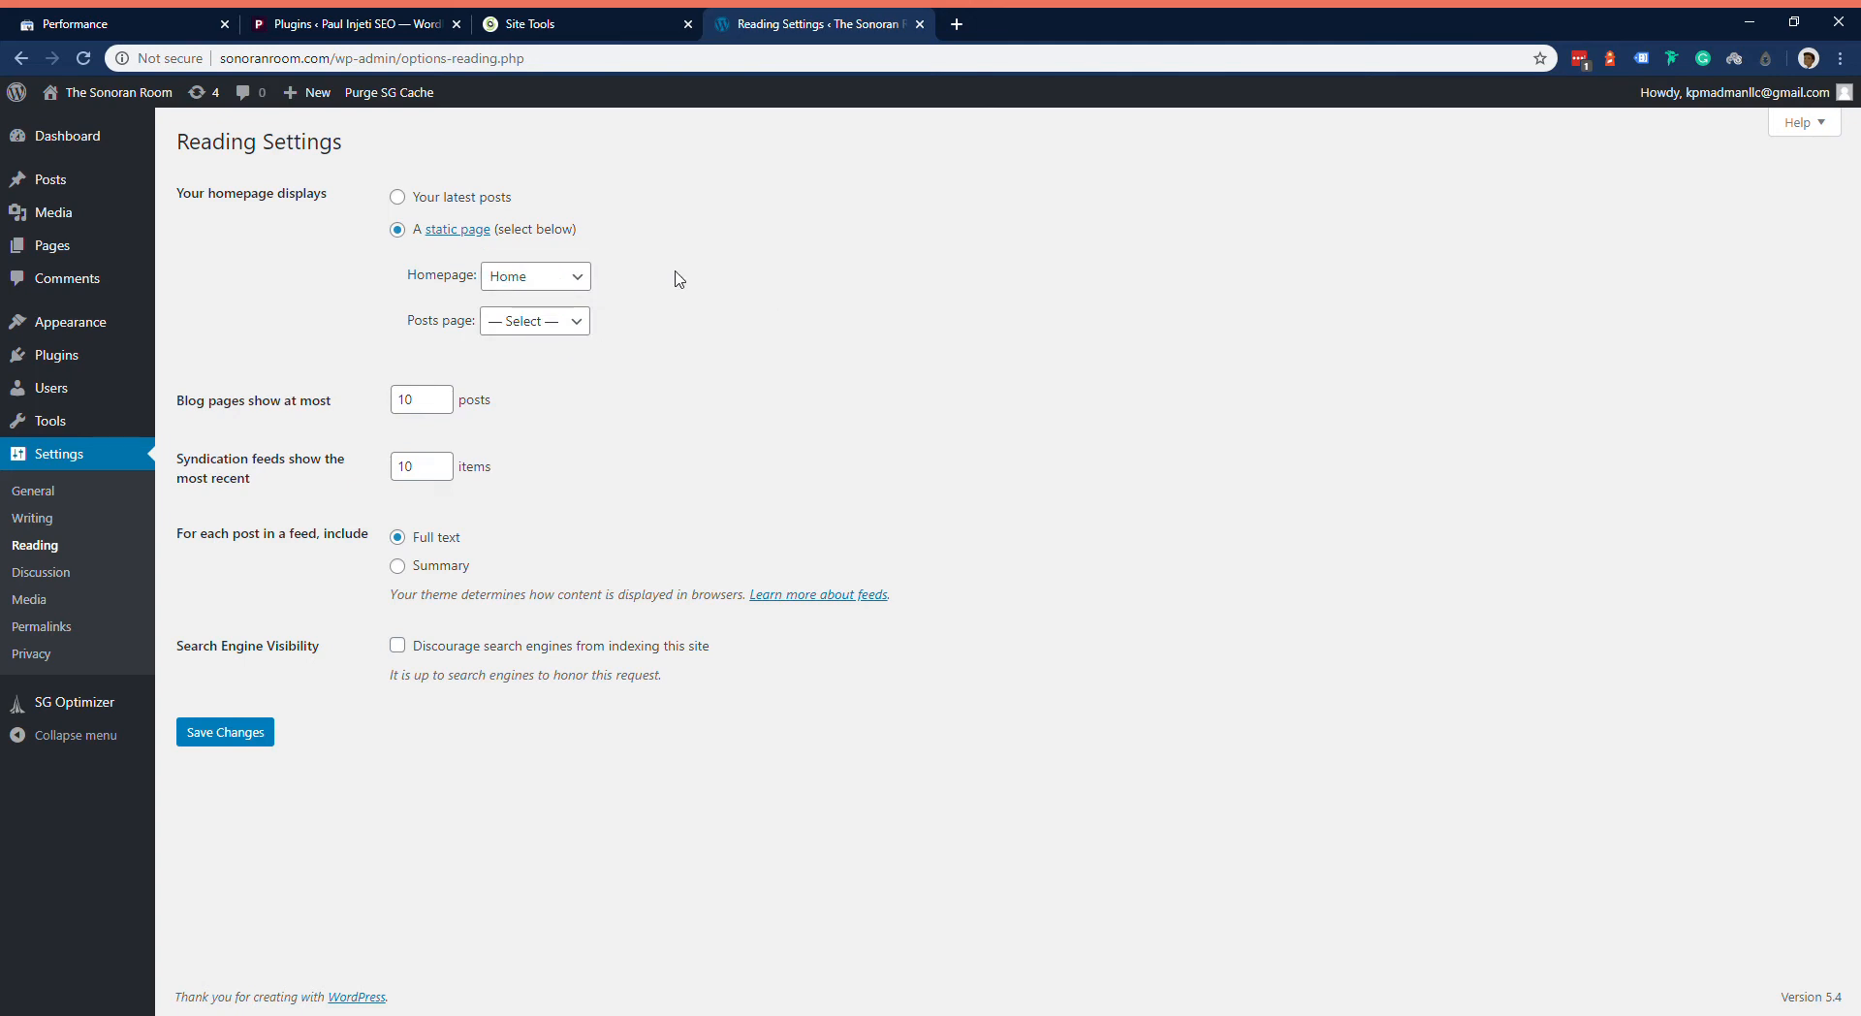
{"action": "left_click", "coordinate": [228, 737]}
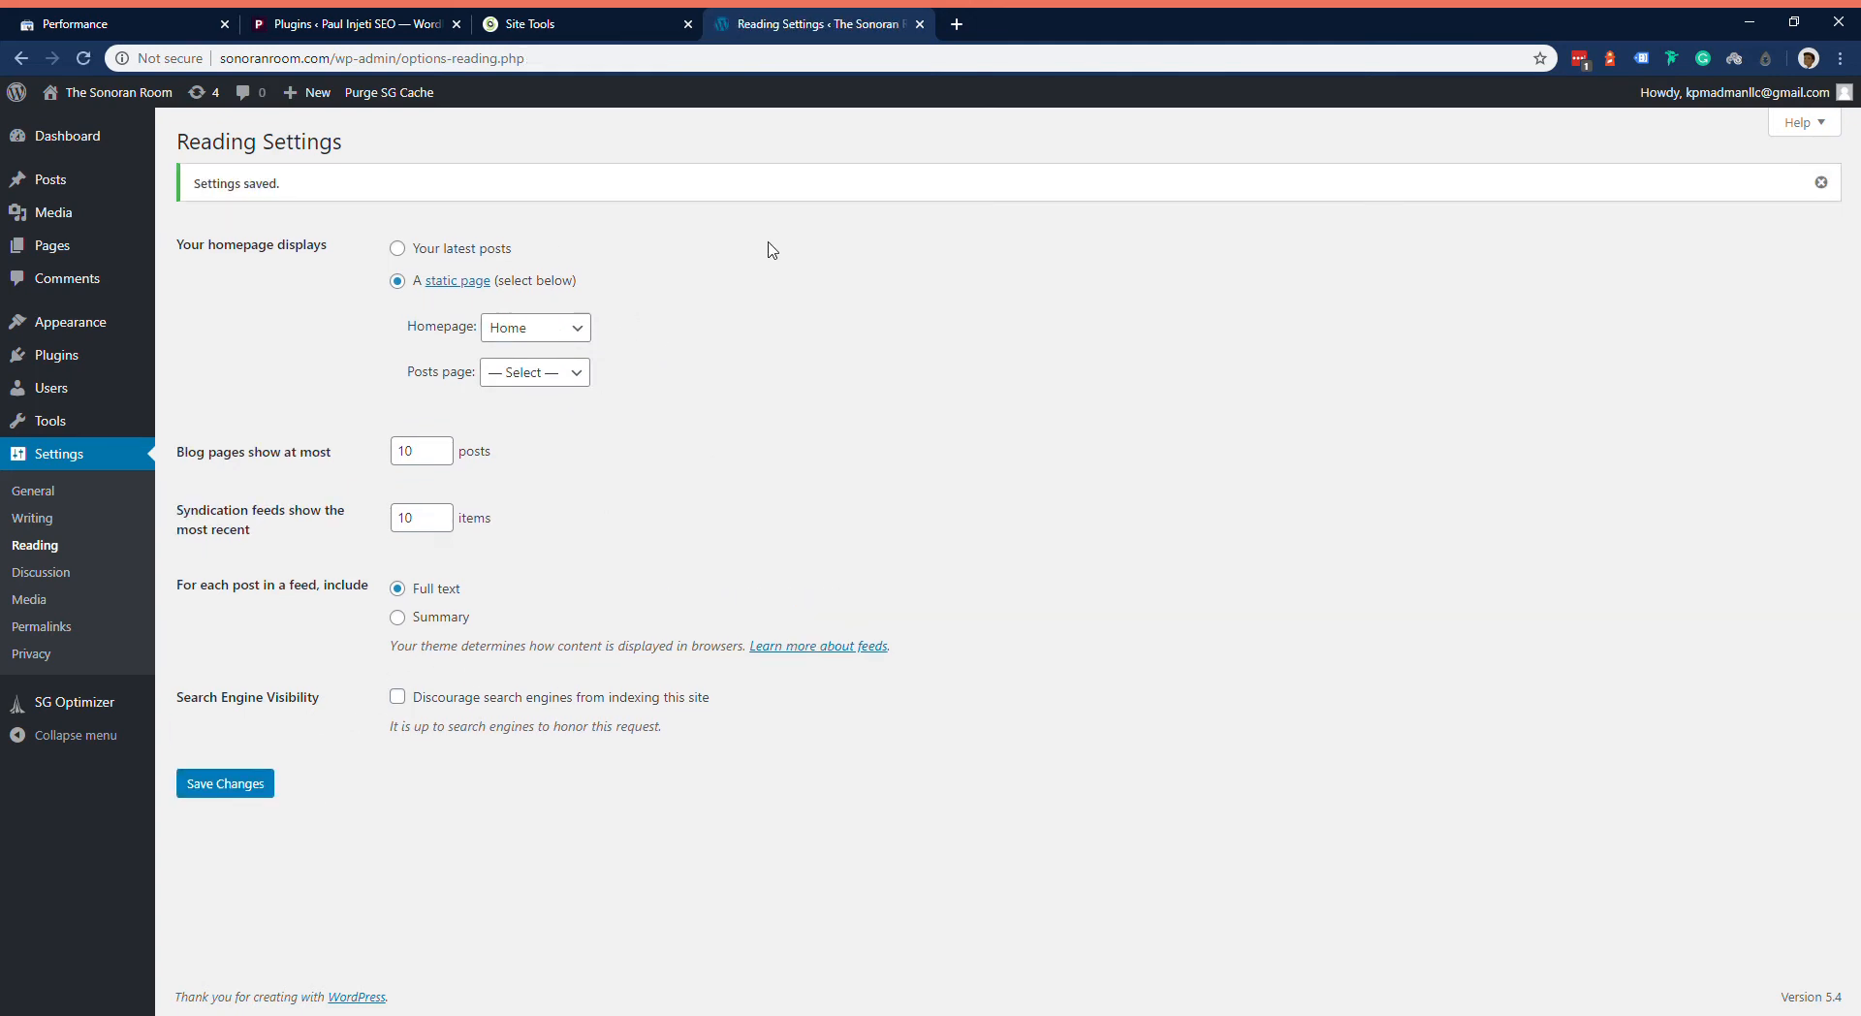
Step: Review the Discussion settings and turn off the e-mail notifications for anyone posting a comment and for comments held for moderation
{"action": "left_click", "coordinate": [146, 572]}
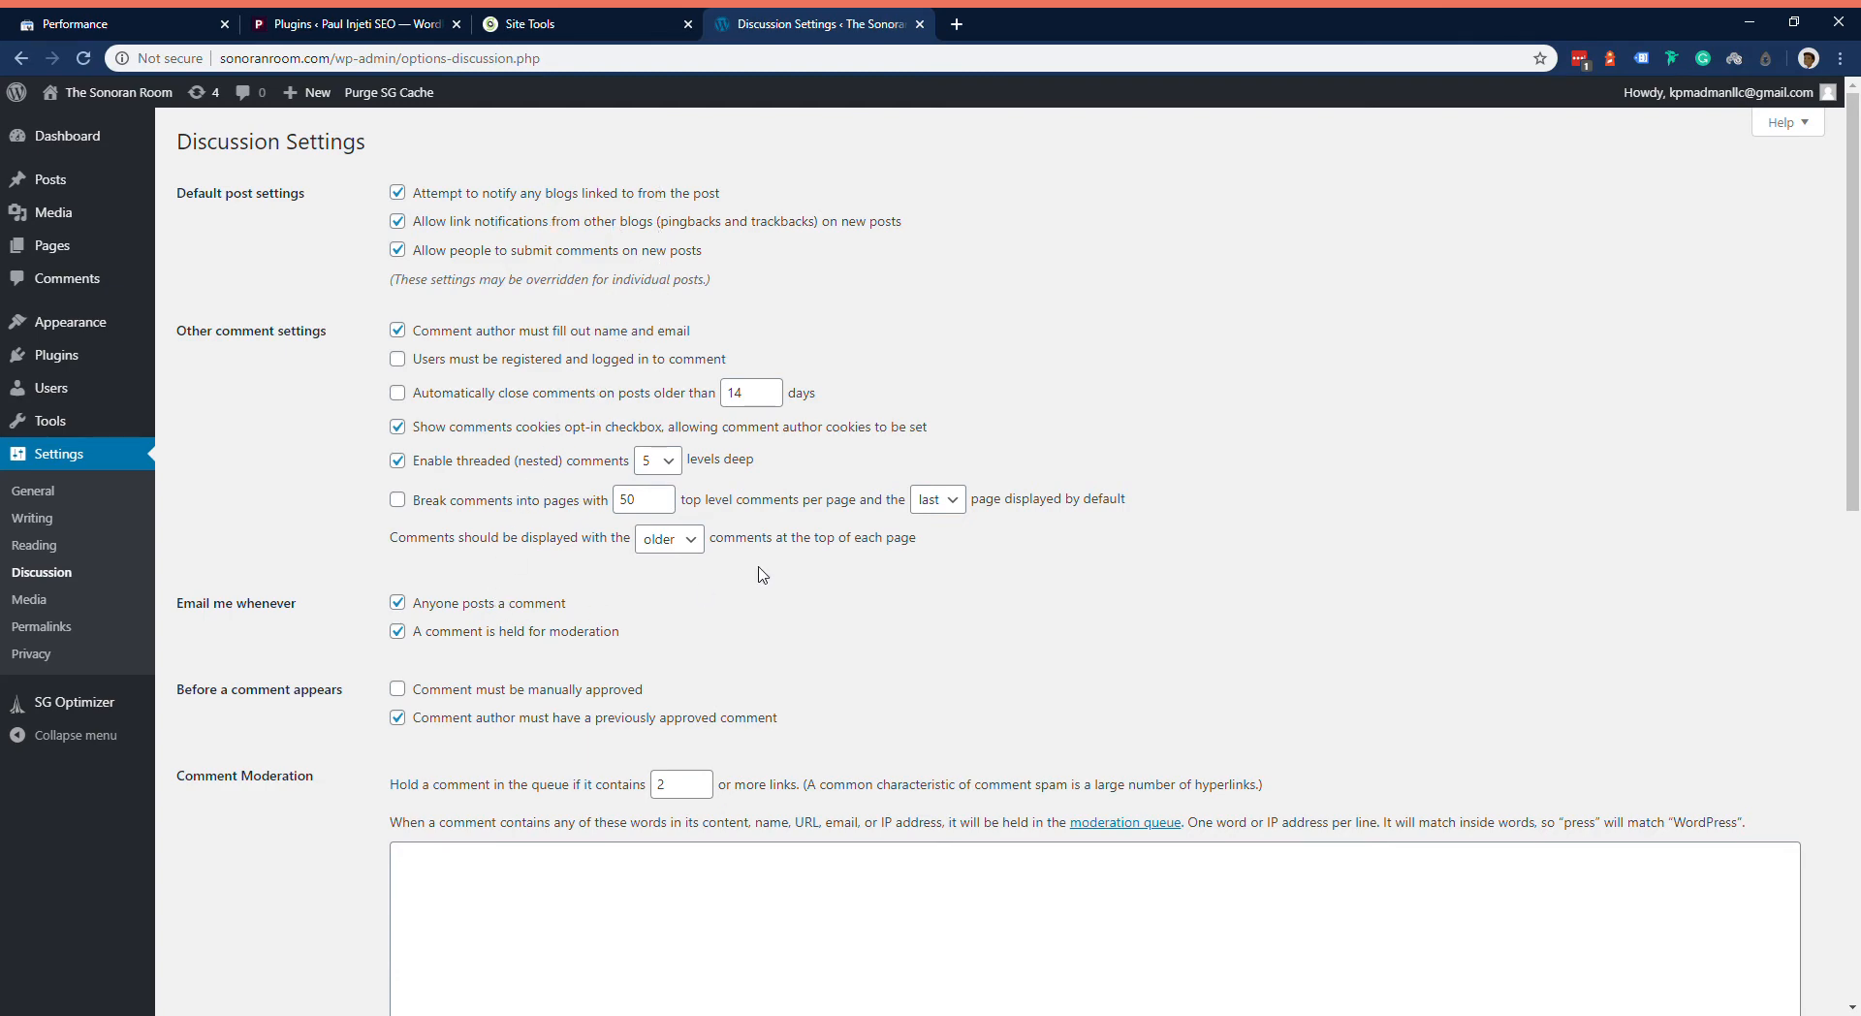
{"action": "scroll", "coordinate": [766, 543], "scroll_direction": "down", "scroll_amount": 1}
{"action": "scroll", "coordinate": [665, 320], "scroll_direction": "down", "scroll_amount": 2}
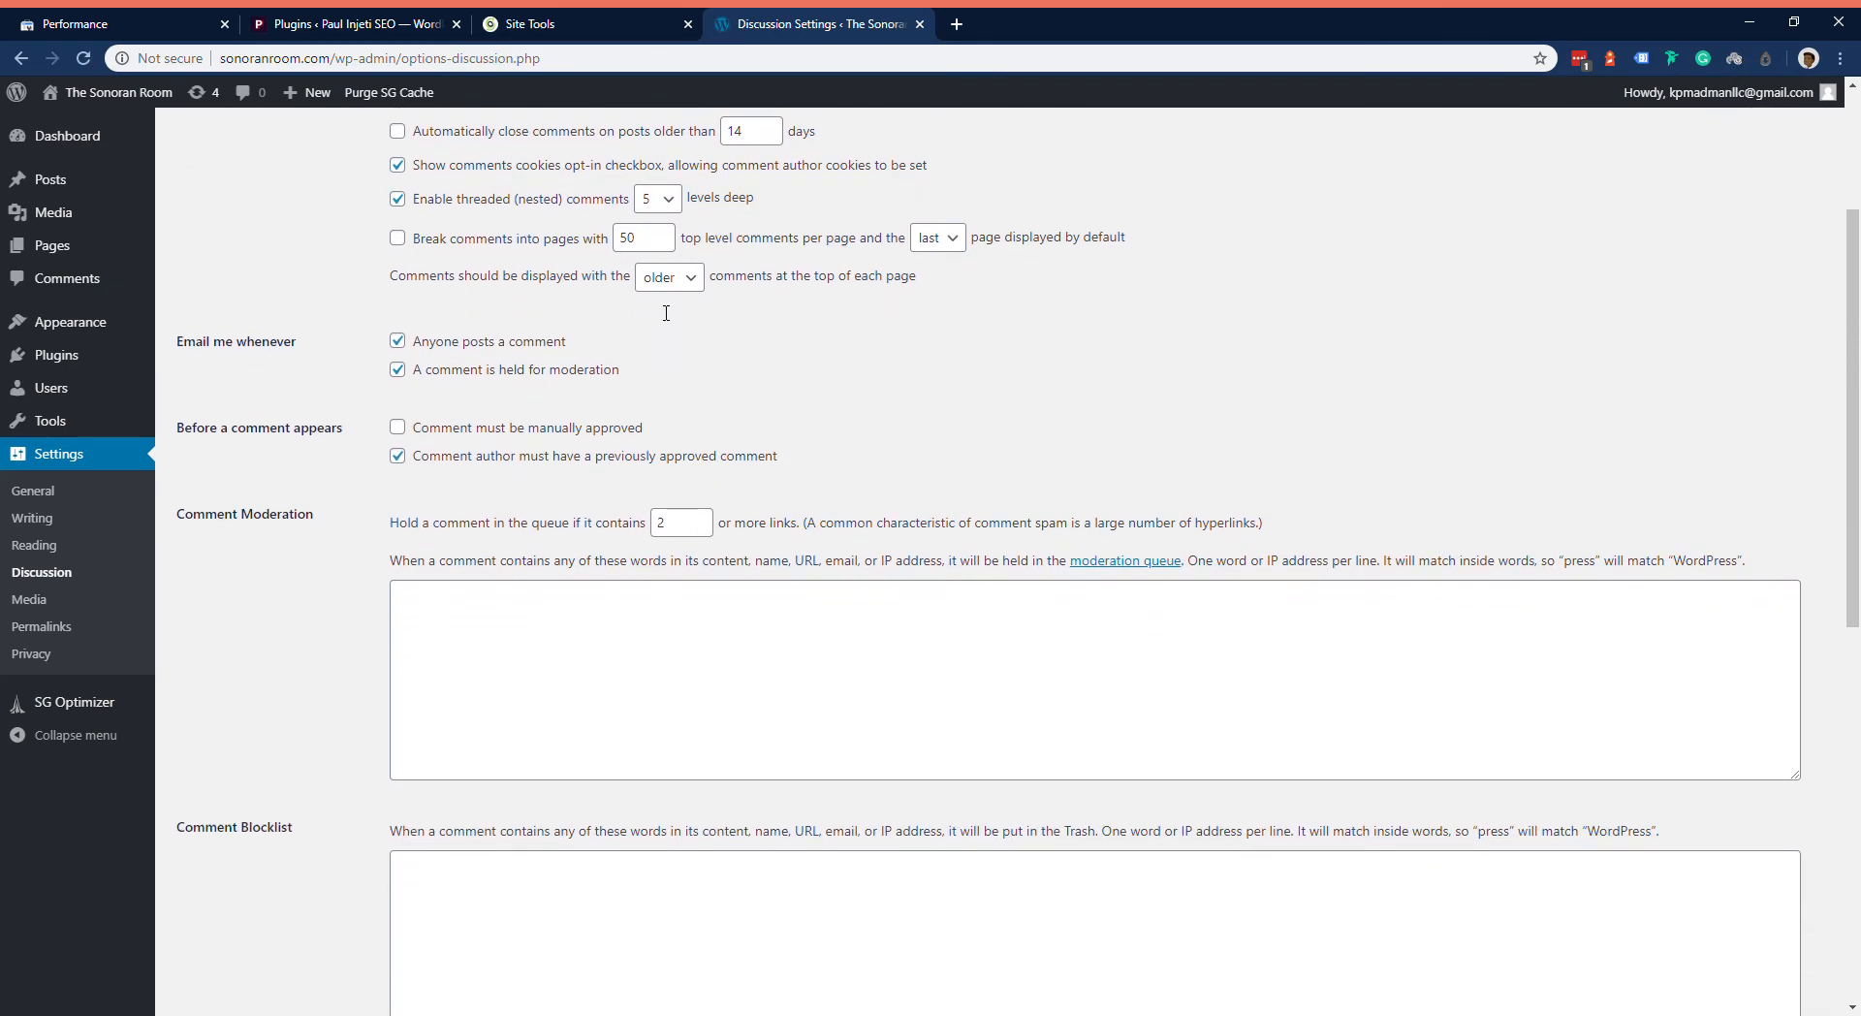
{"action": "scroll", "coordinate": [650, 324], "scroll_direction": "down", "scroll_amount": 7}
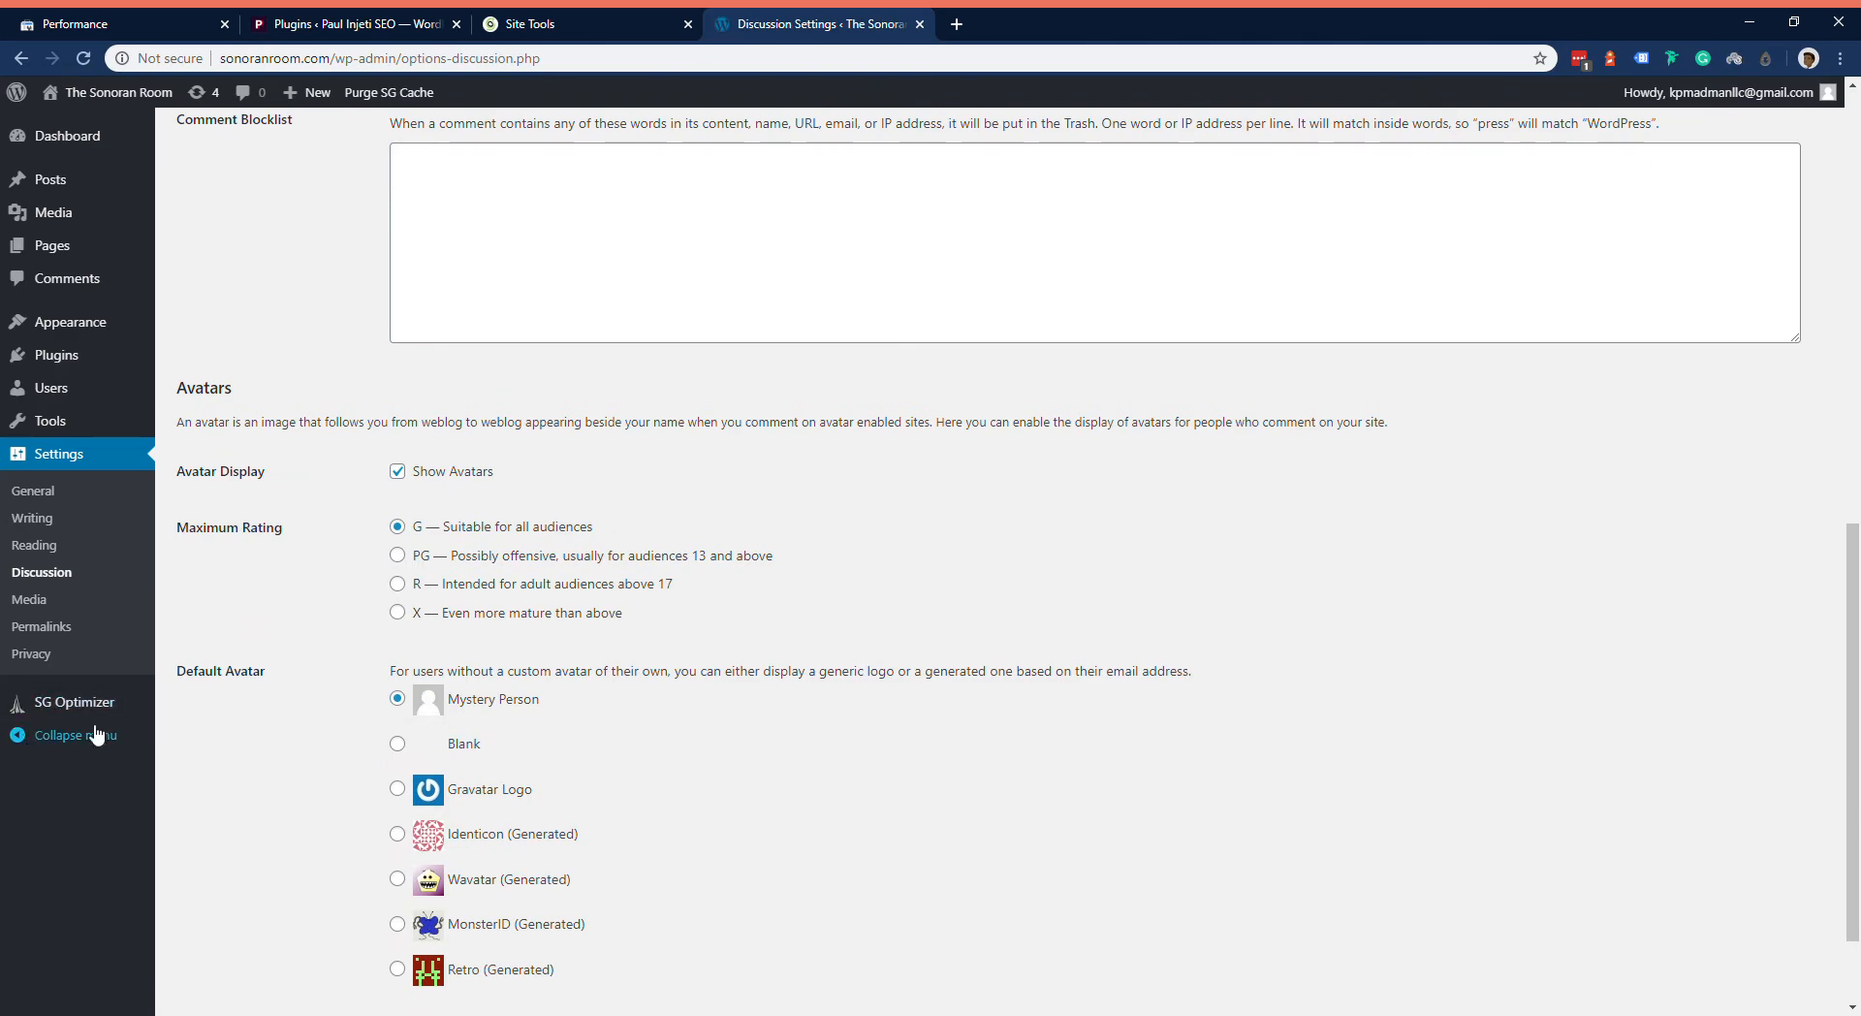
{"action": "scroll", "coordinate": [607, 701], "scroll_direction": "down", "scroll_amount": 1}
{"action": "scroll", "coordinate": [638, 703], "scroll_direction": "up", "scroll_amount": 7}
{"action": "scroll", "coordinate": [638, 704], "scroll_direction": "up", "scroll_amount": 4}
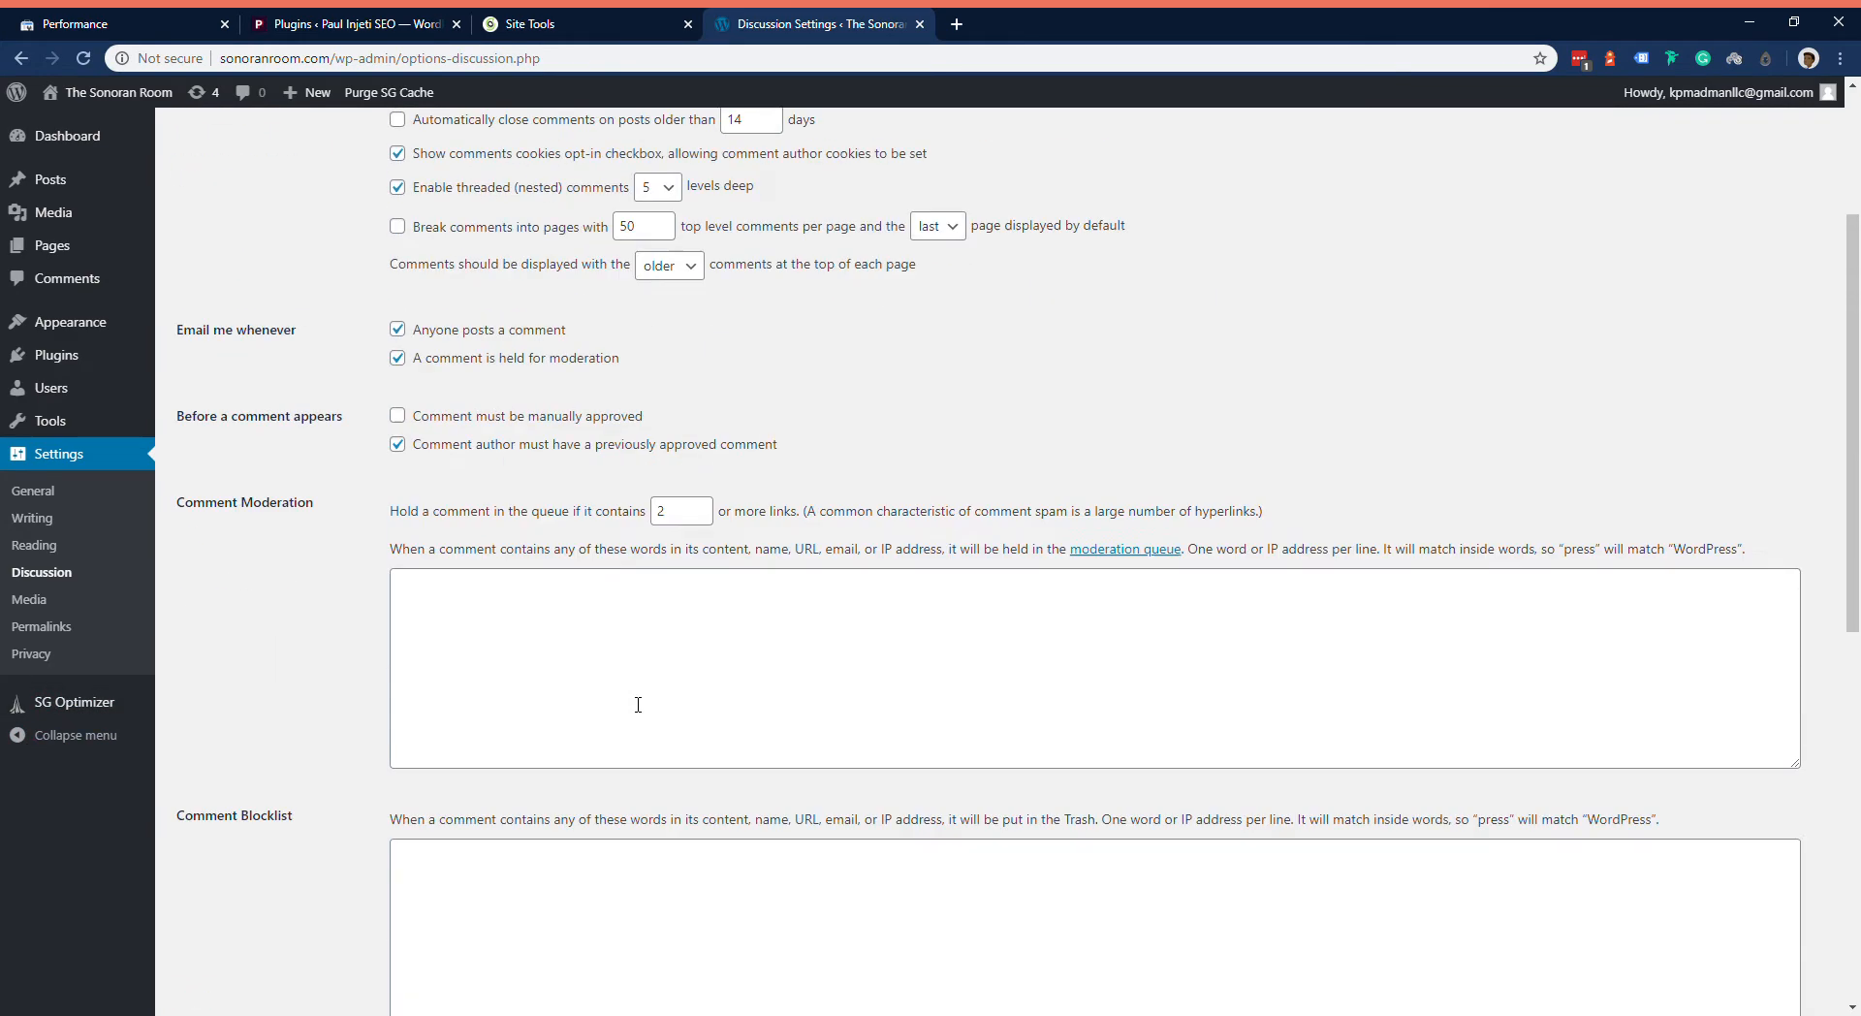
{"action": "left_click", "coordinate": [499, 606]}
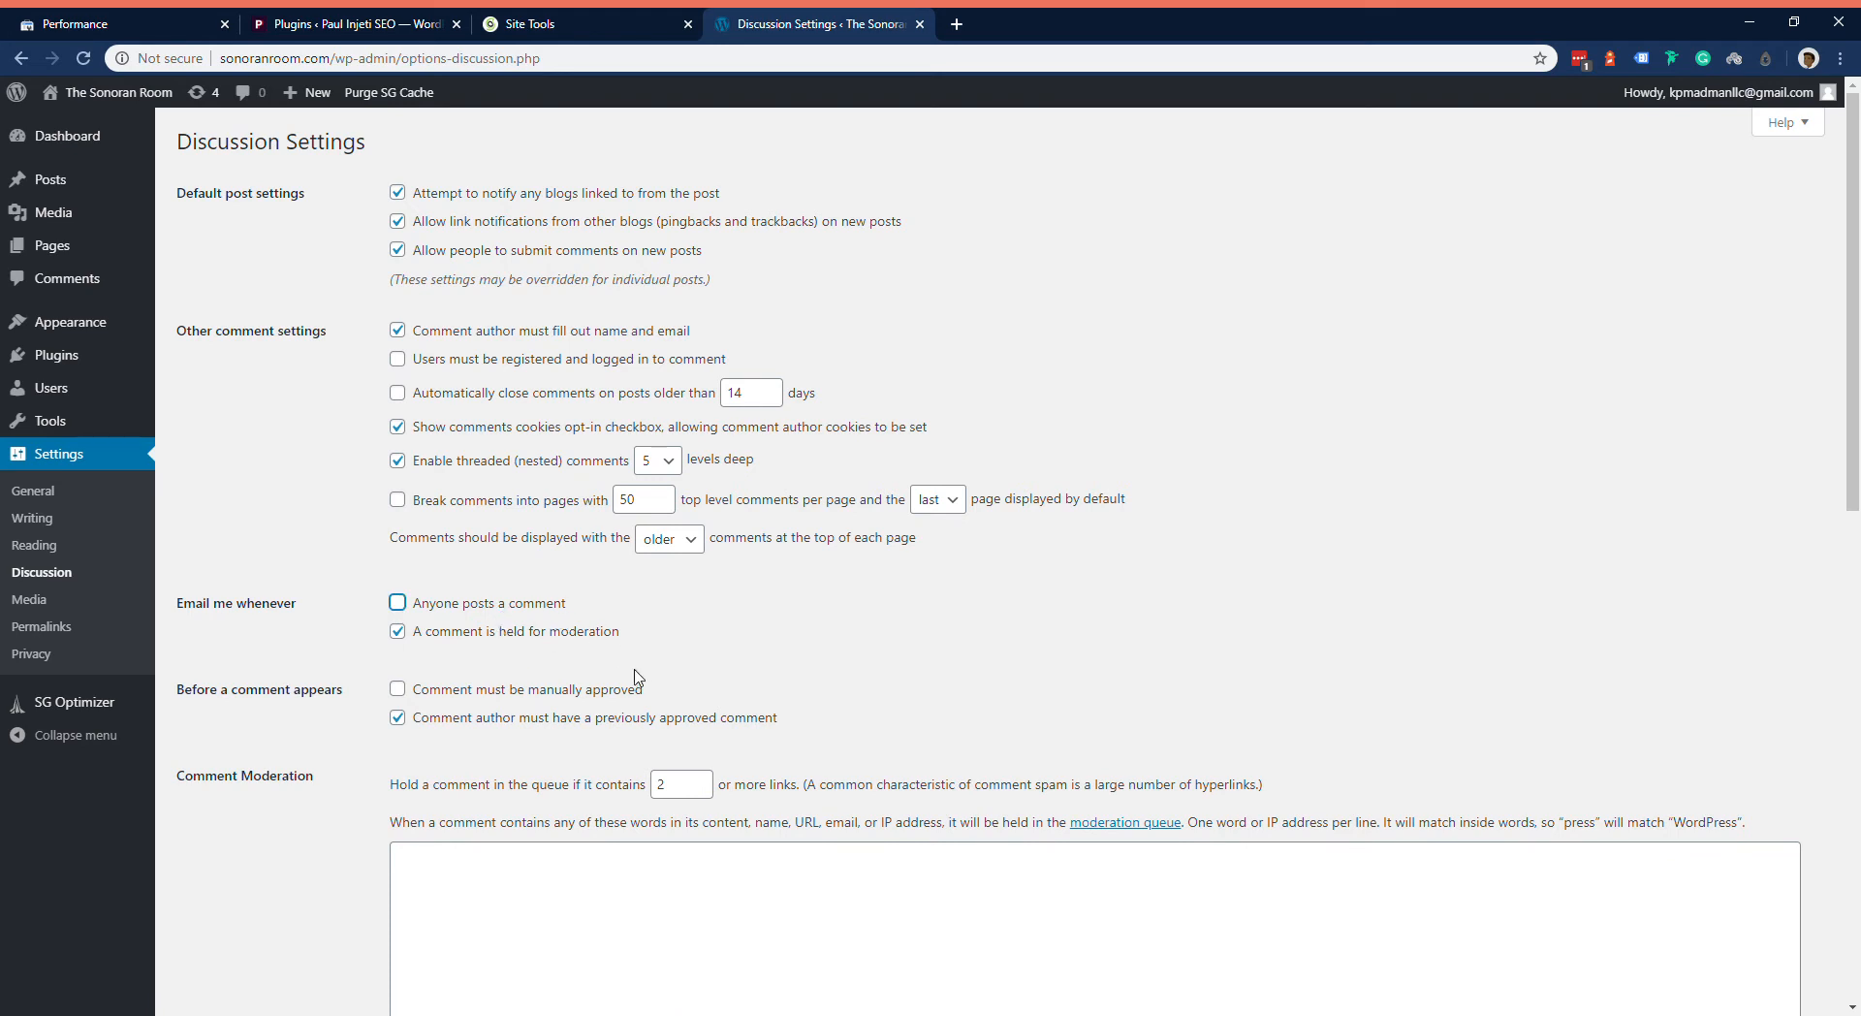
{"action": "left_click", "coordinate": [567, 640]}
Step: Look over the Media and Permalink settings, and assign the Privacy Policy page in the Privacy settings
{"action": "left_click", "coordinate": [61, 607]}
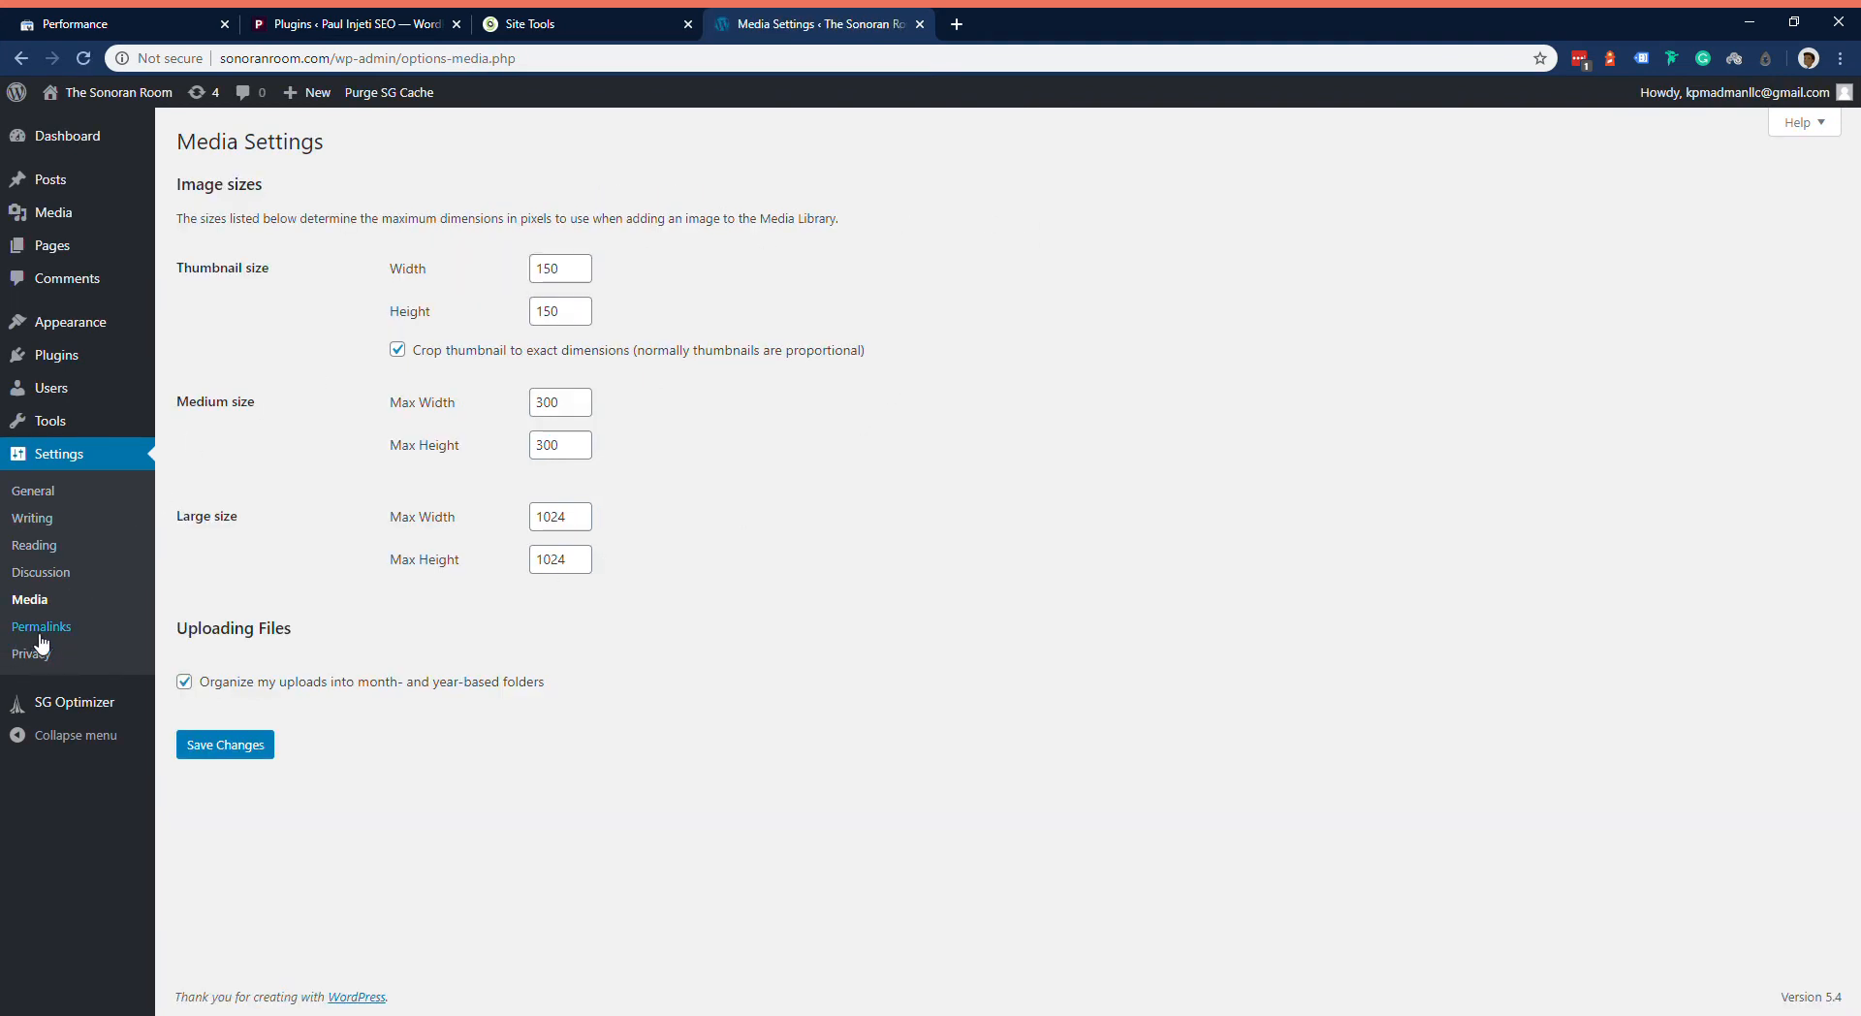
{"action": "left_click", "coordinate": [85, 635]}
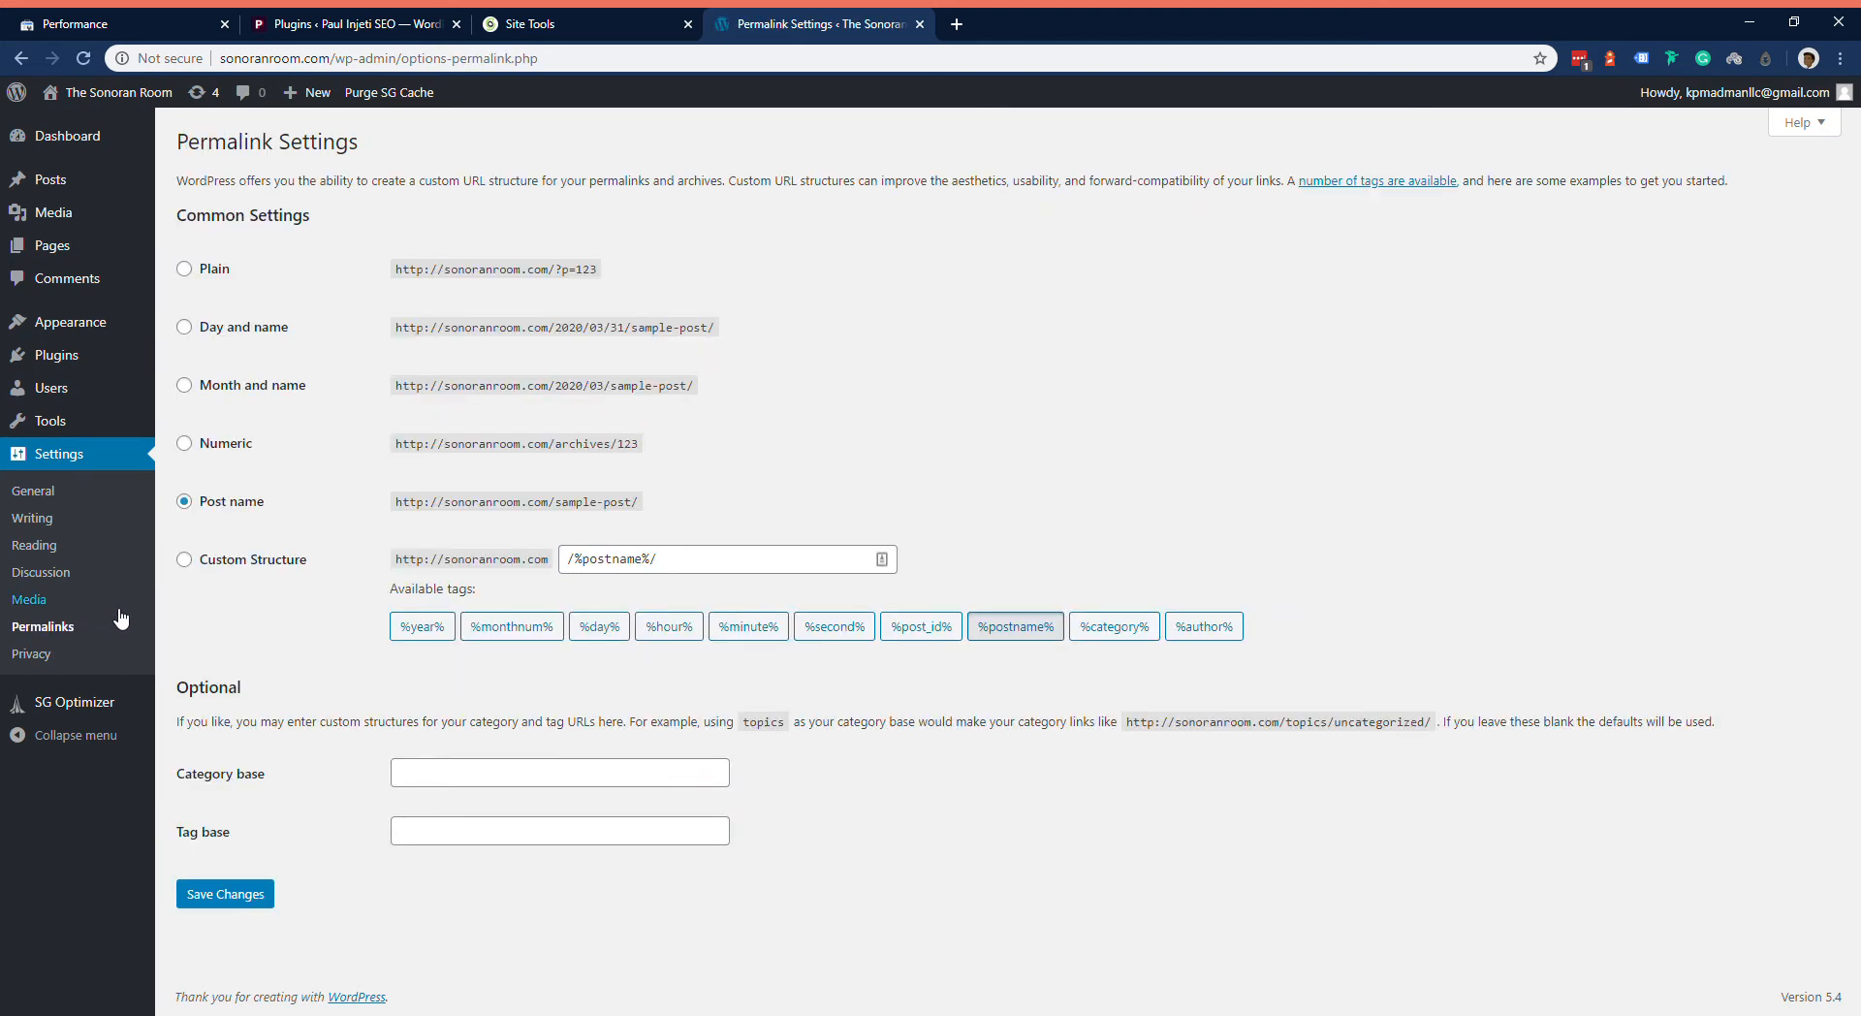
{"action": "left_click", "coordinate": [79, 656]}
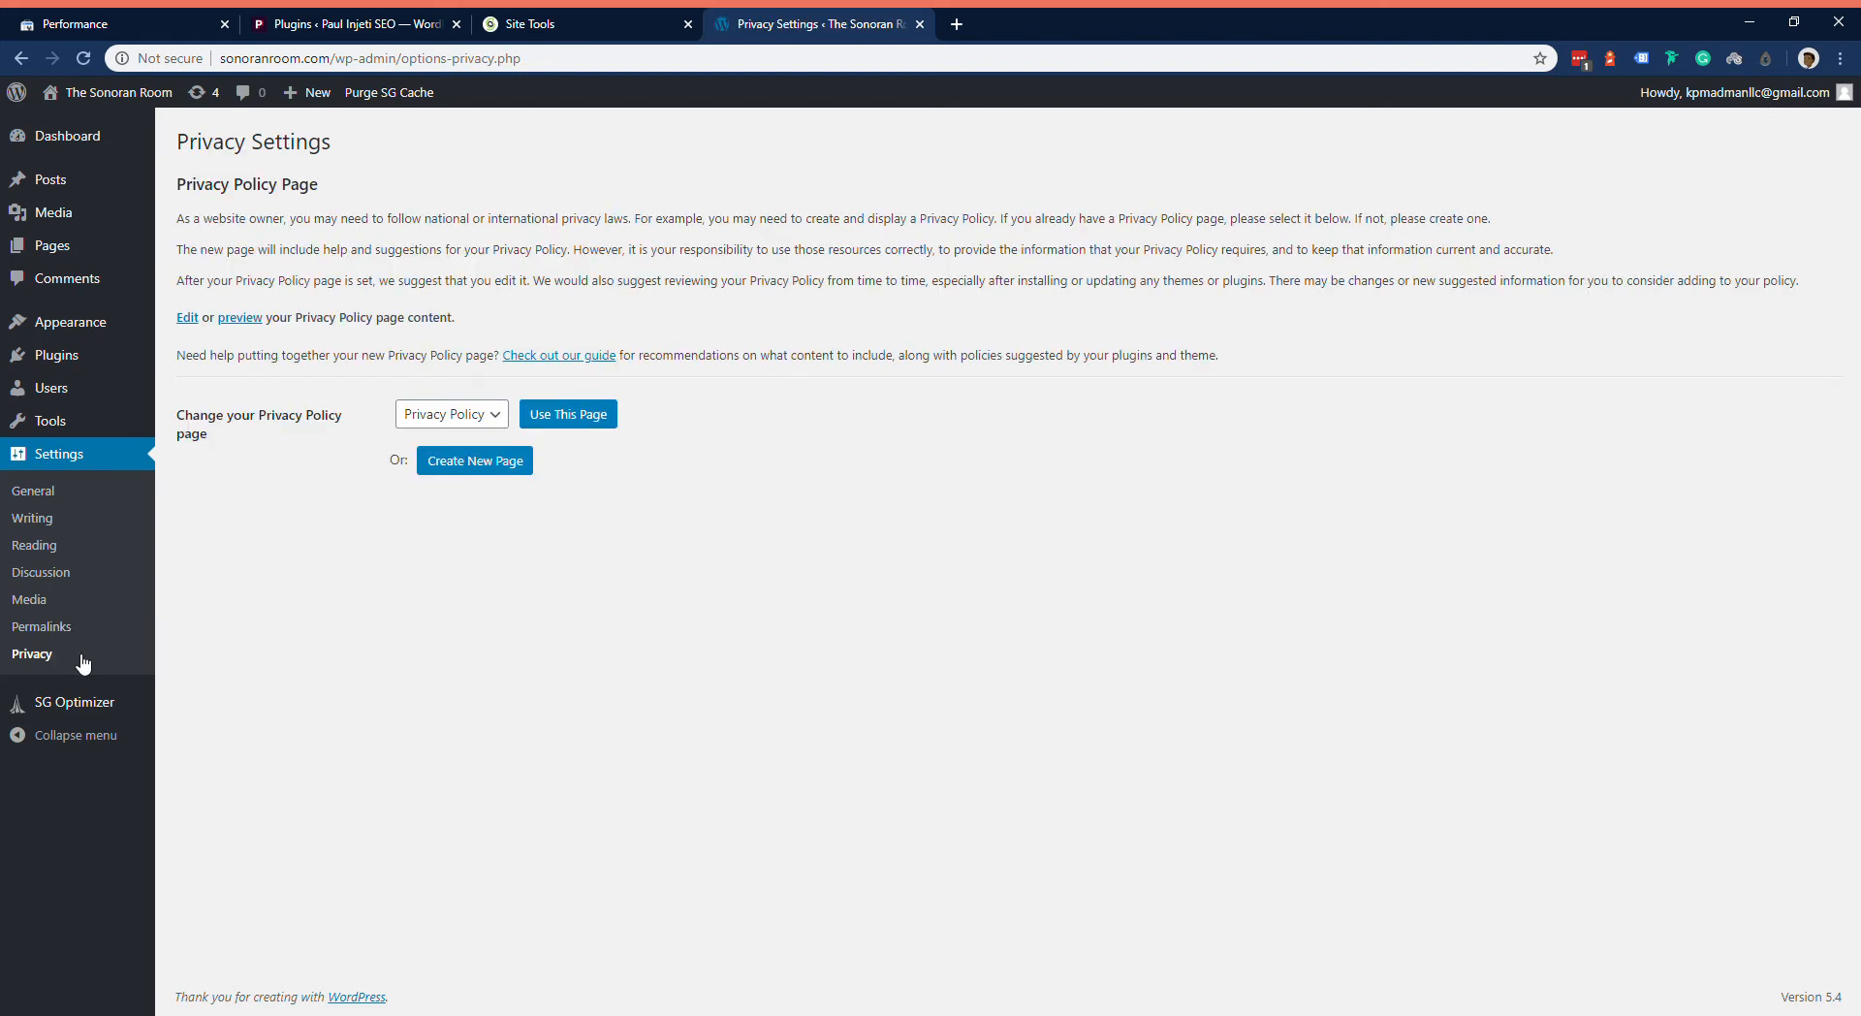
{"action": "left_click", "coordinate": [567, 417]}
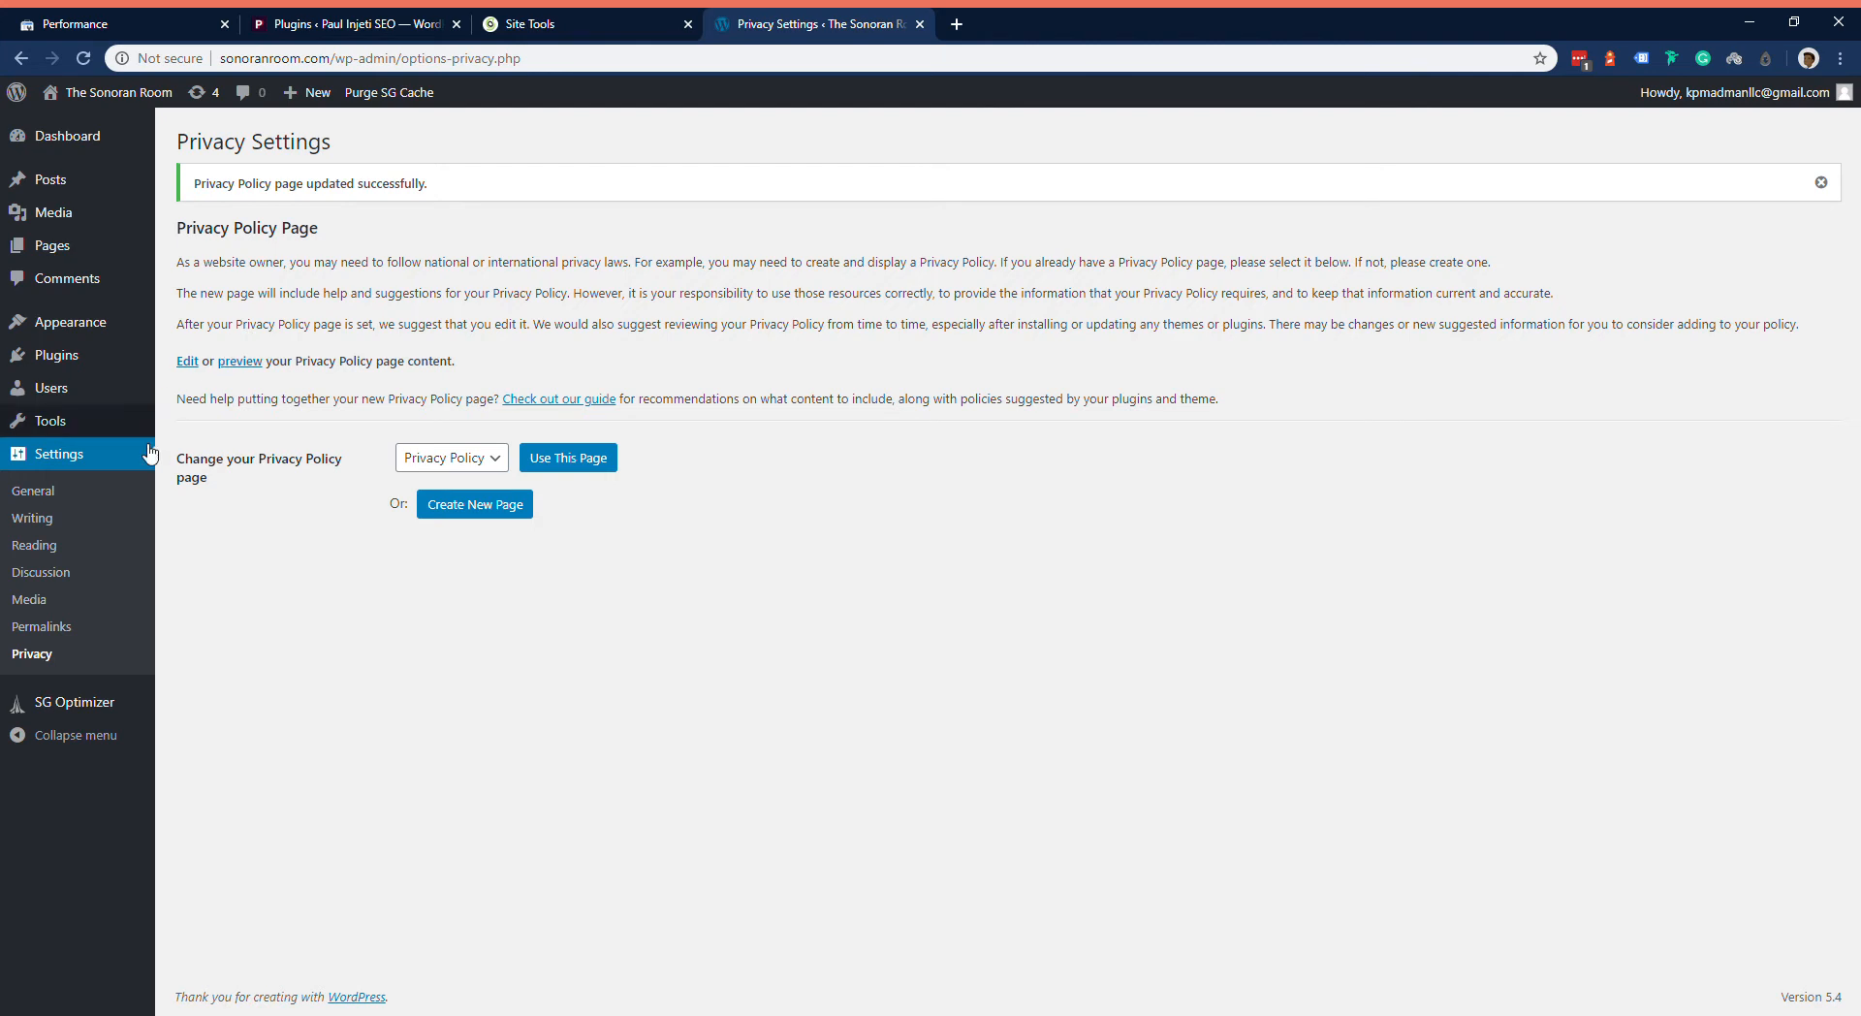
Step: Install and activate the Classic Editor plugin from the featured plugins
{"action": "left_click", "coordinate": [96, 359]}
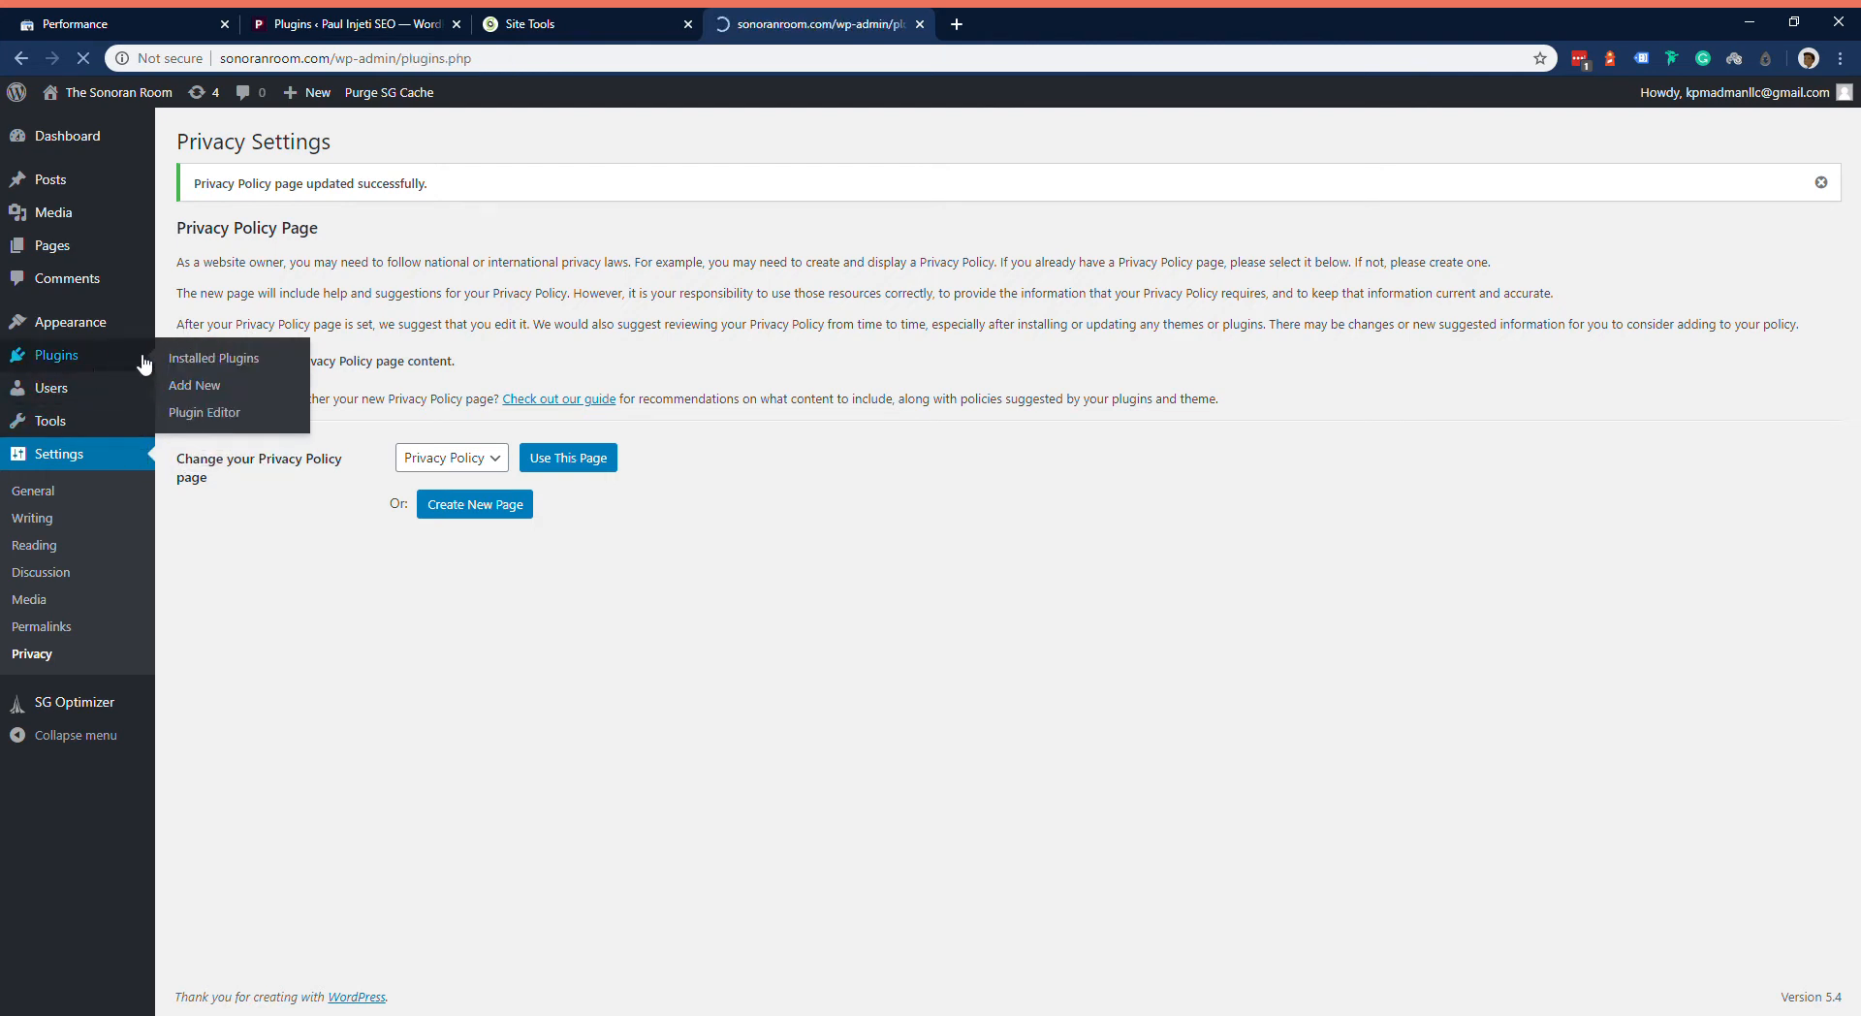
{"action": "left_click", "coordinate": [293, 143]}
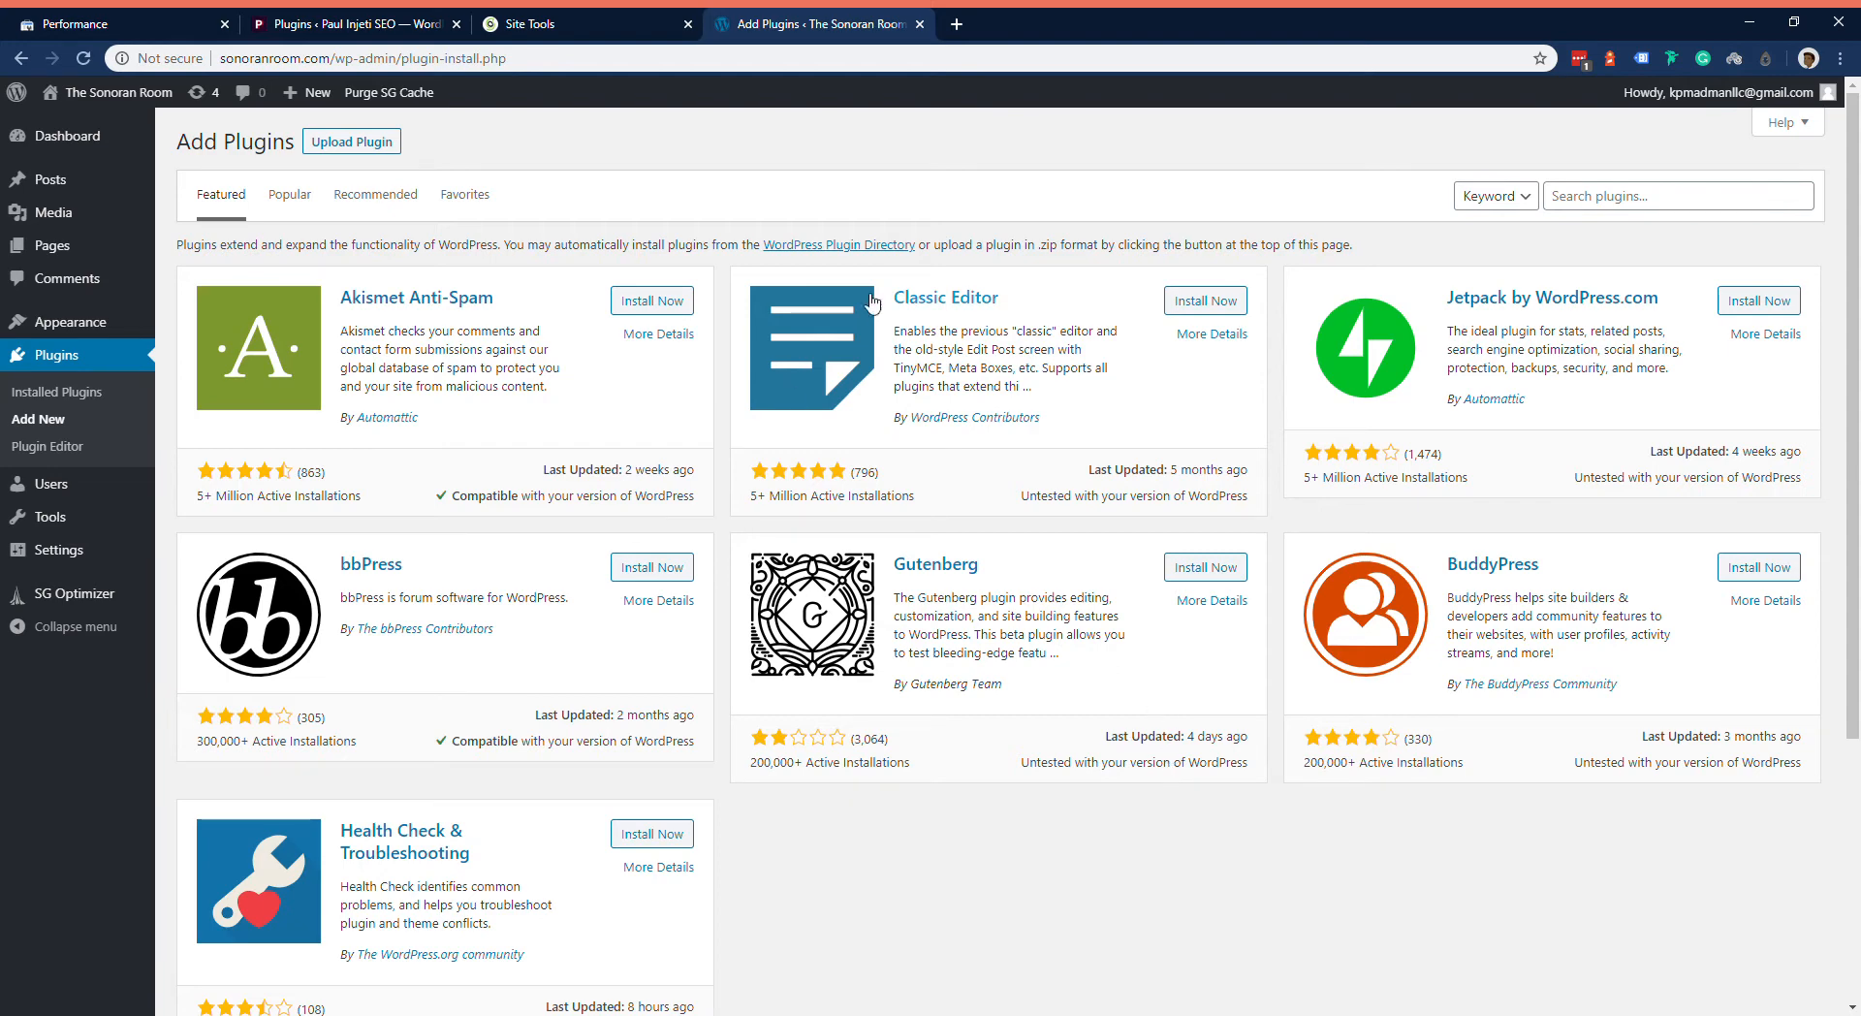
{"action": "left_click", "coordinate": [1212, 298]}
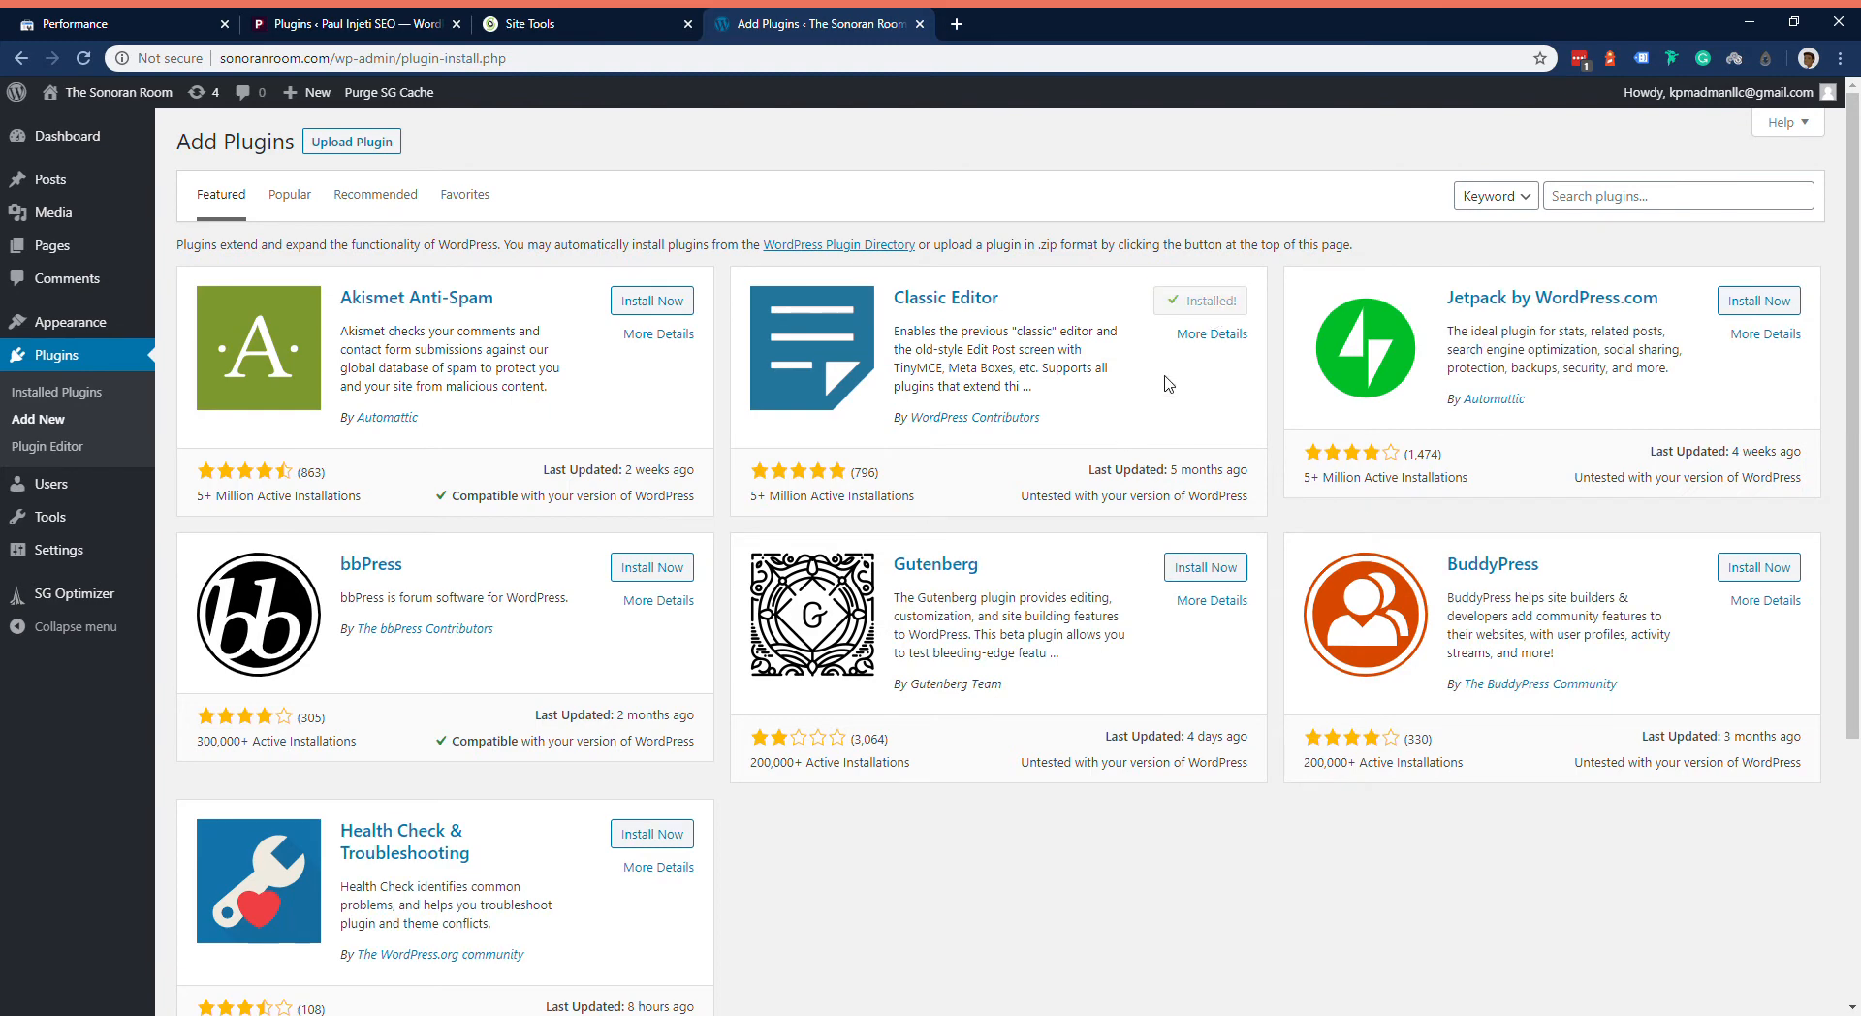
{"action": "left_click", "coordinate": [1233, 306]}
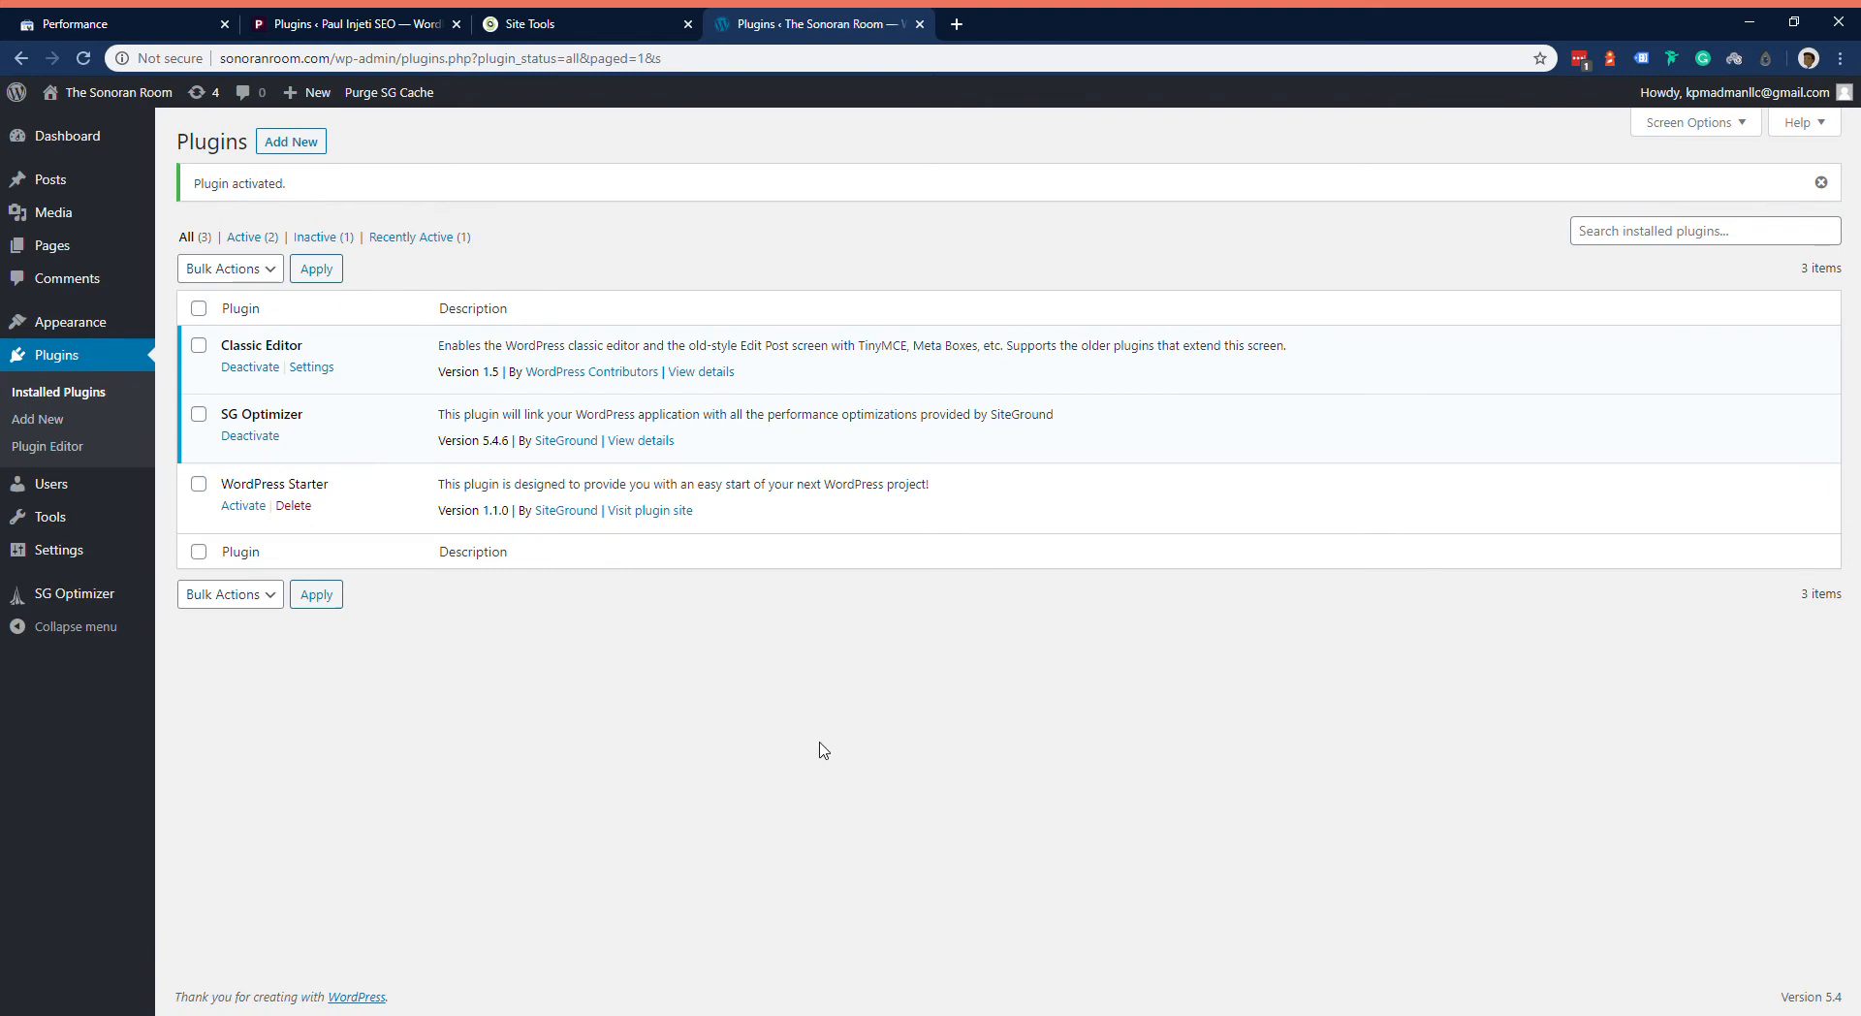
Step: Search the plugin directory for redirection, and install and activate the Redirection plugin
{"action": "left_click", "coordinate": [308, 146]}
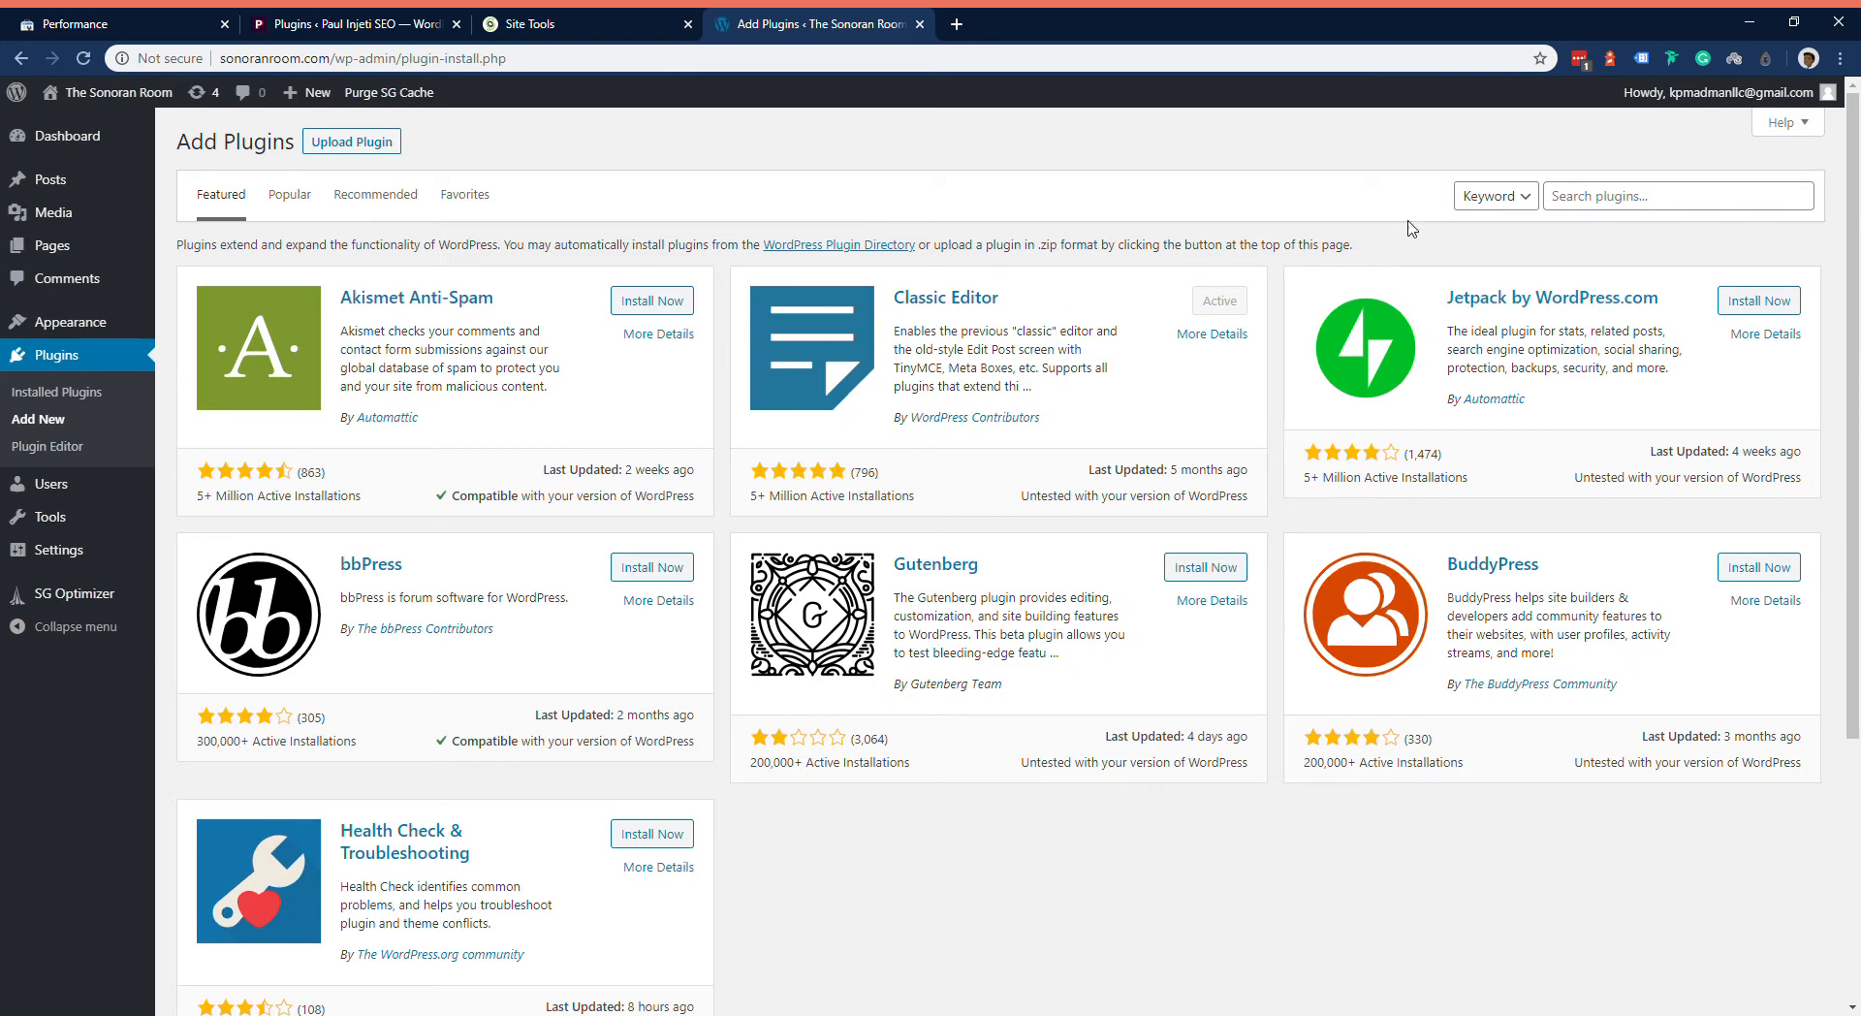
{"action": "left_click", "coordinate": [1556, 197]}
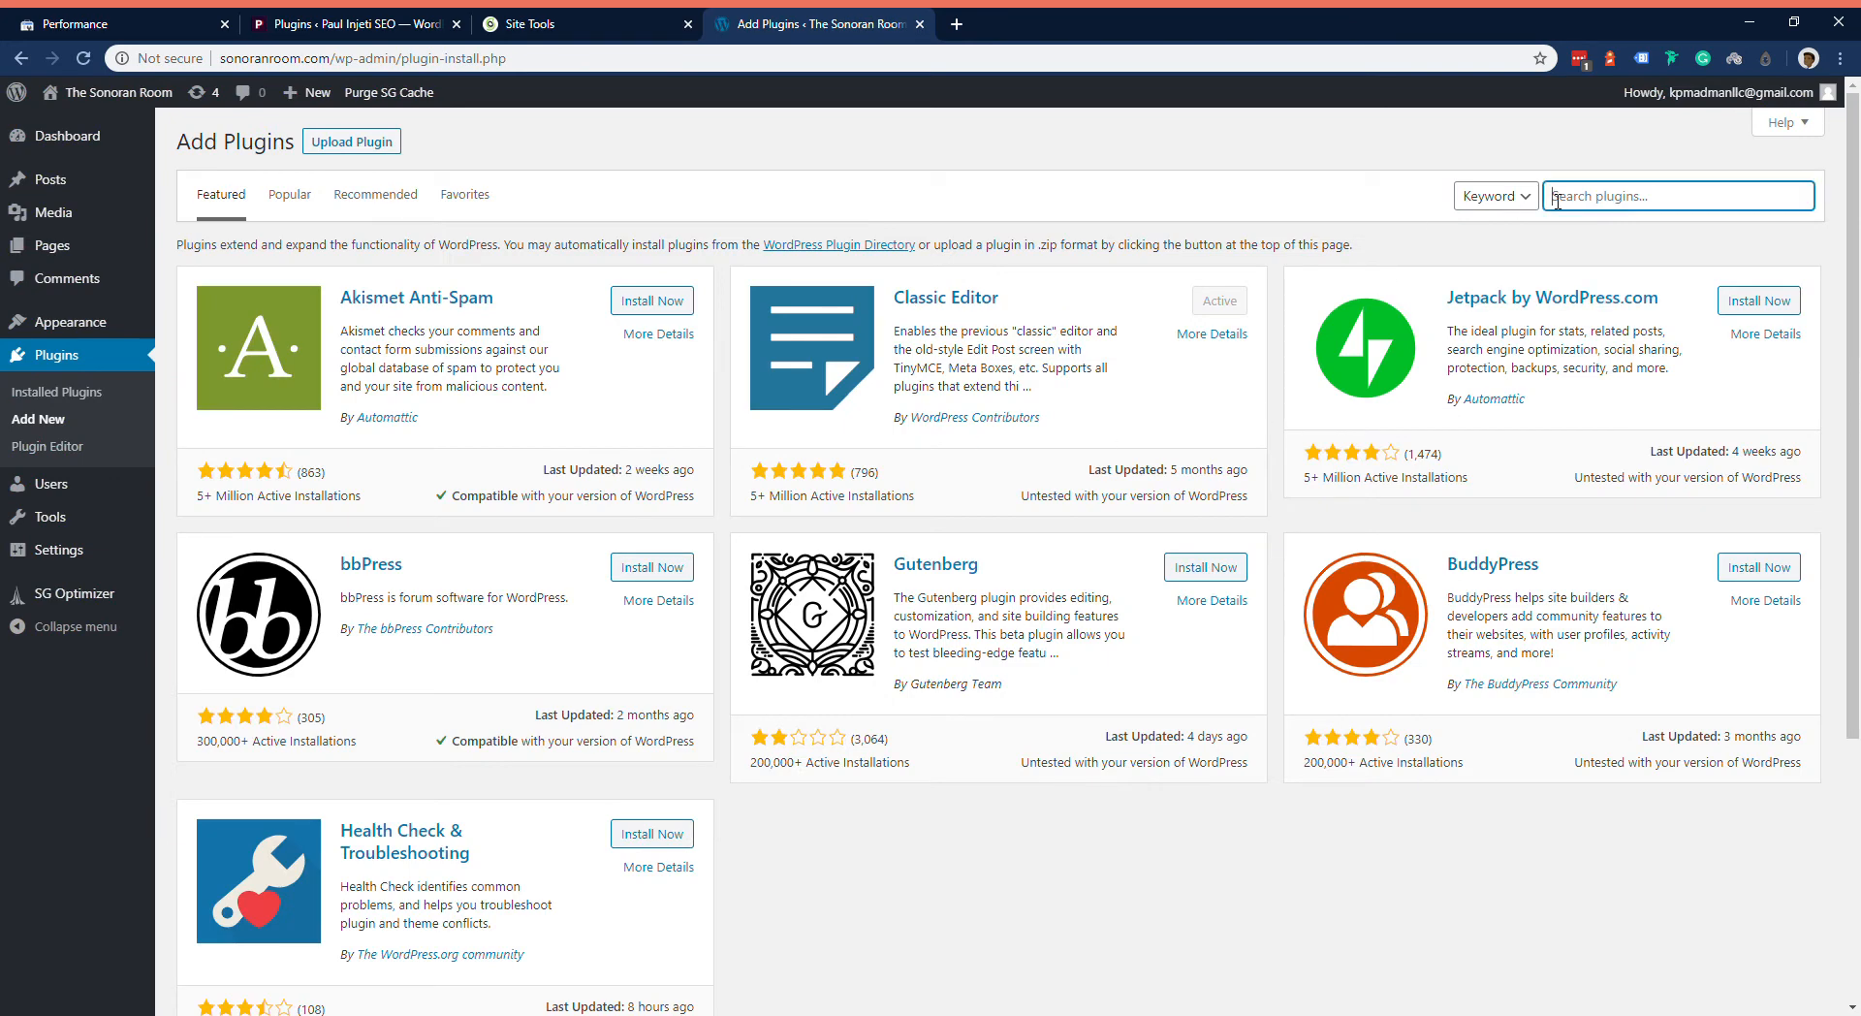
{"action": "type", "text": "redirection"}
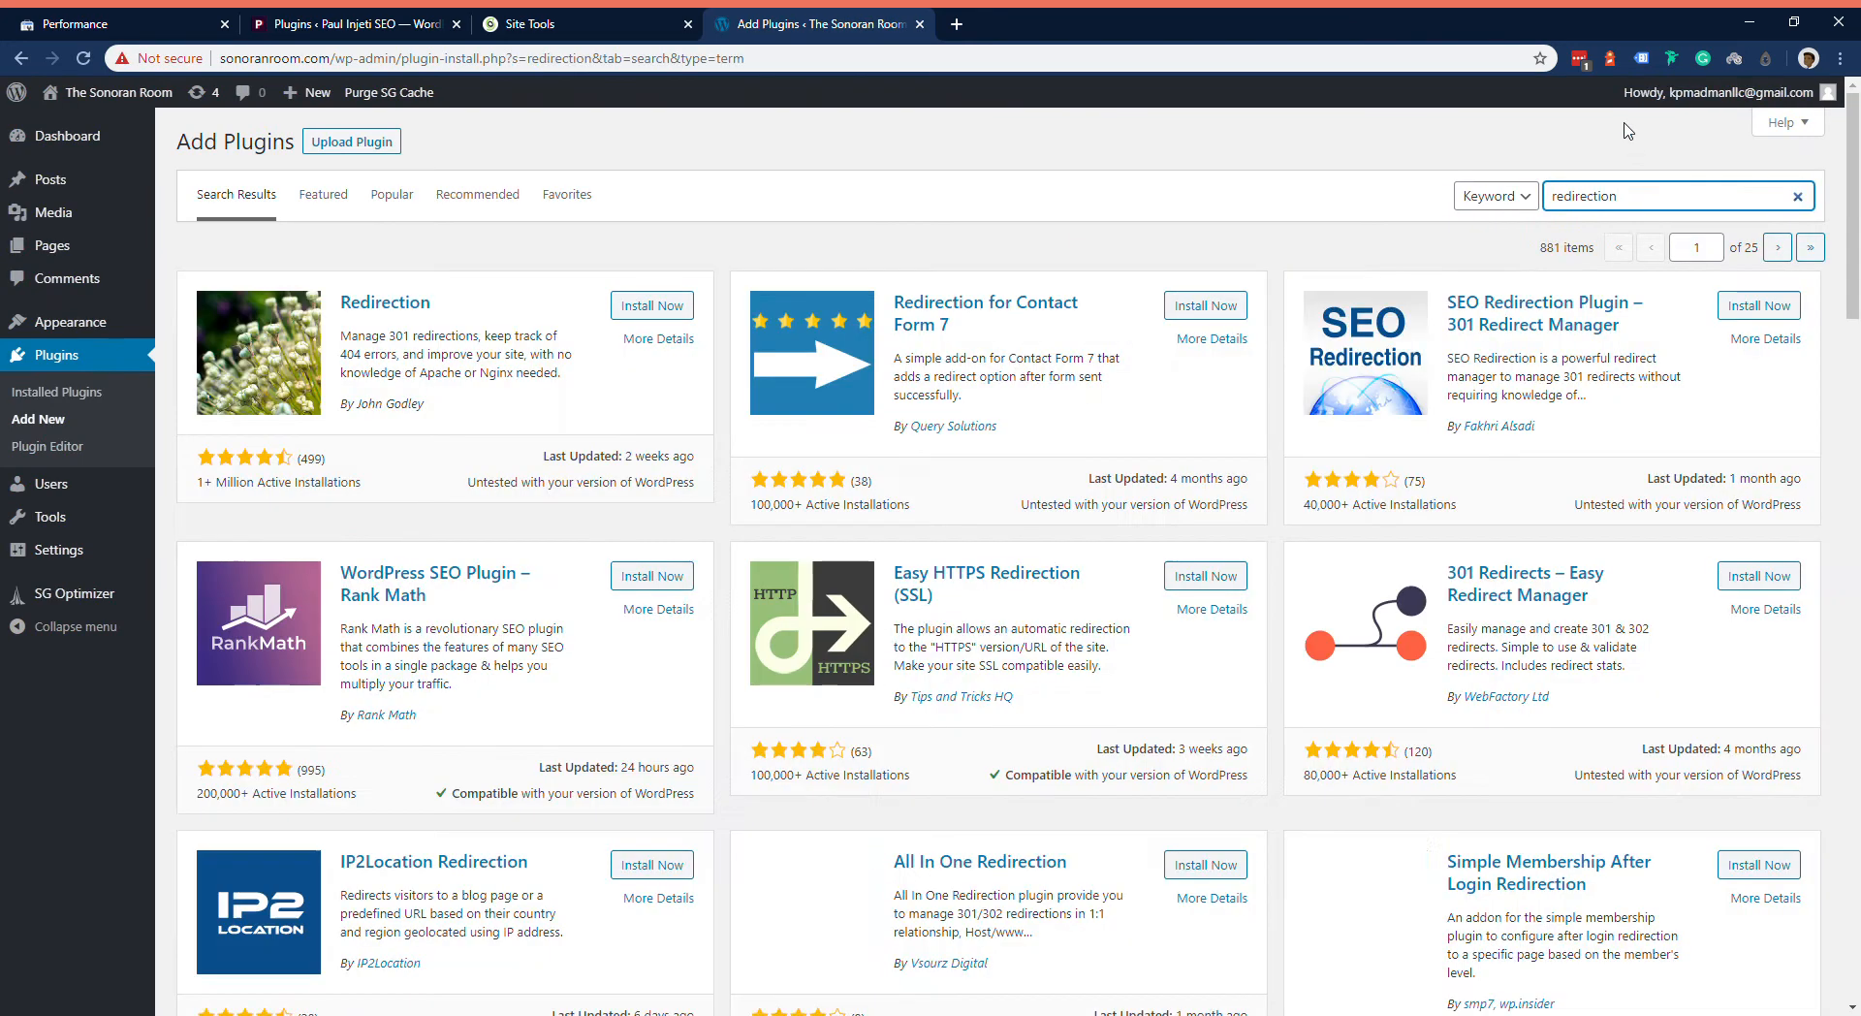
{"action": "left_click", "coordinate": [667, 306]}
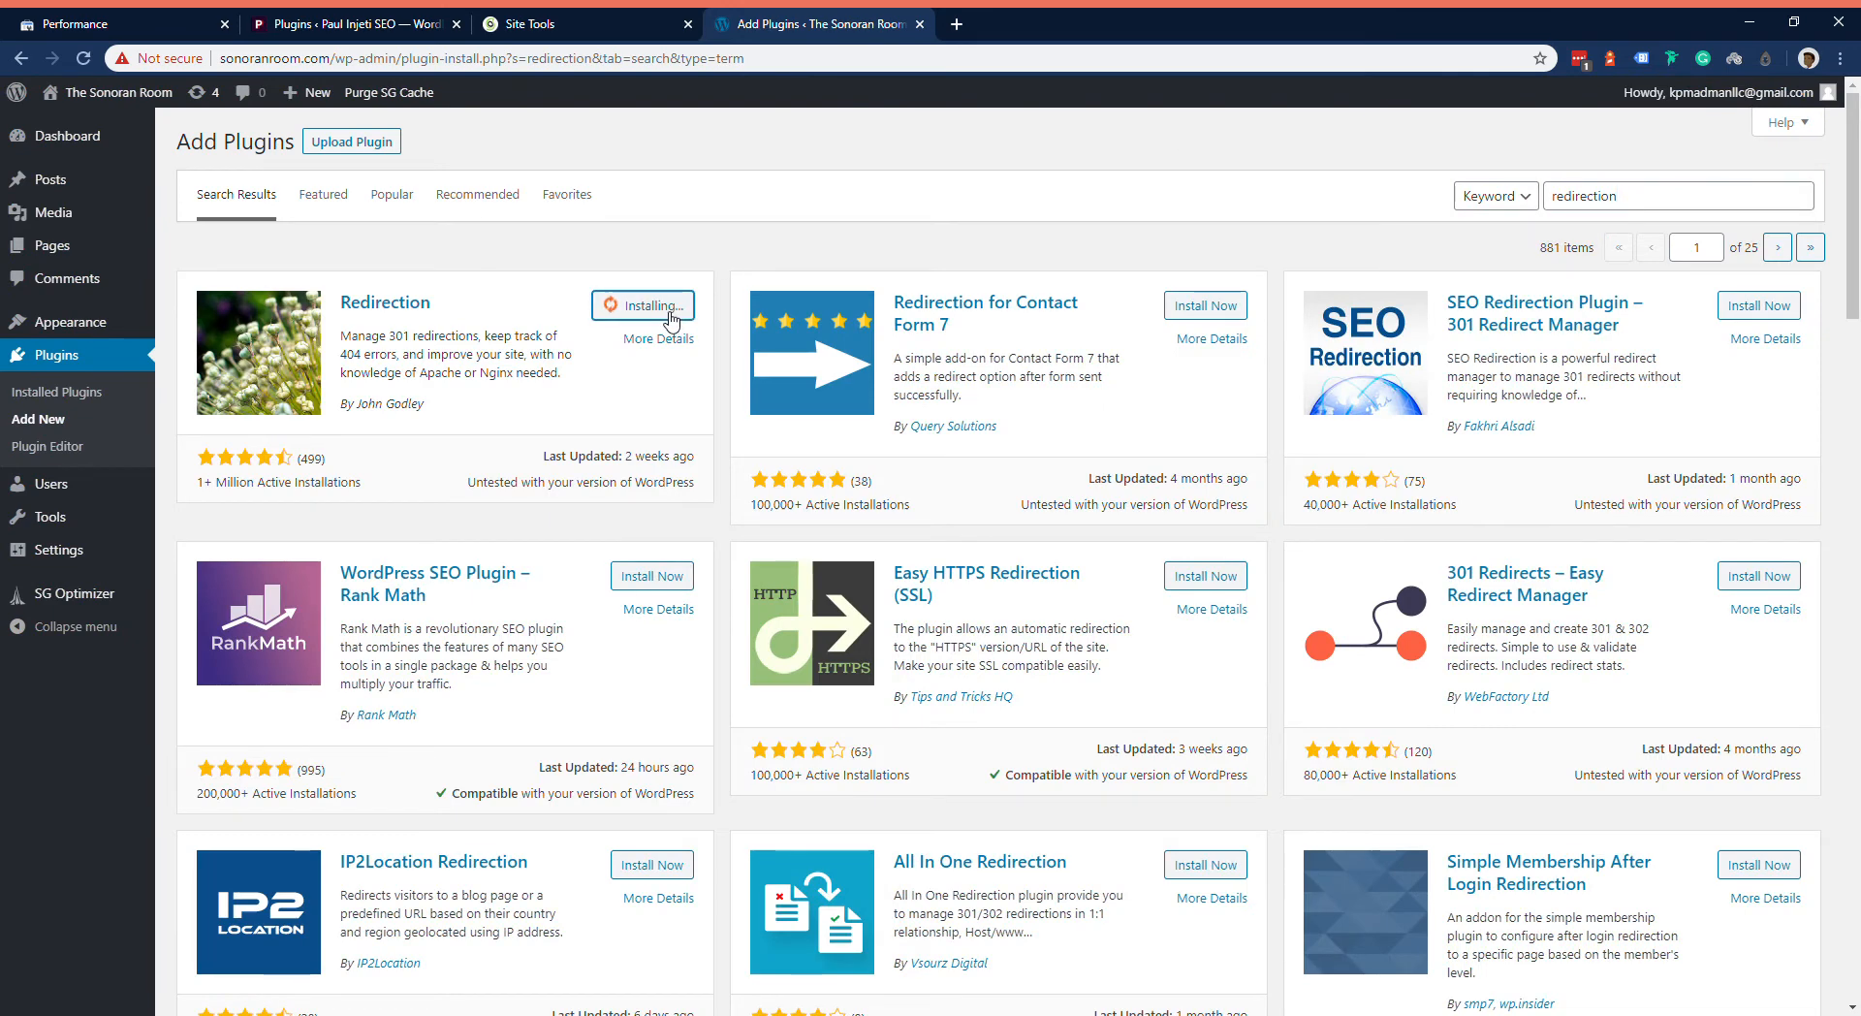
{"action": "left_click", "coordinate": [683, 318]}
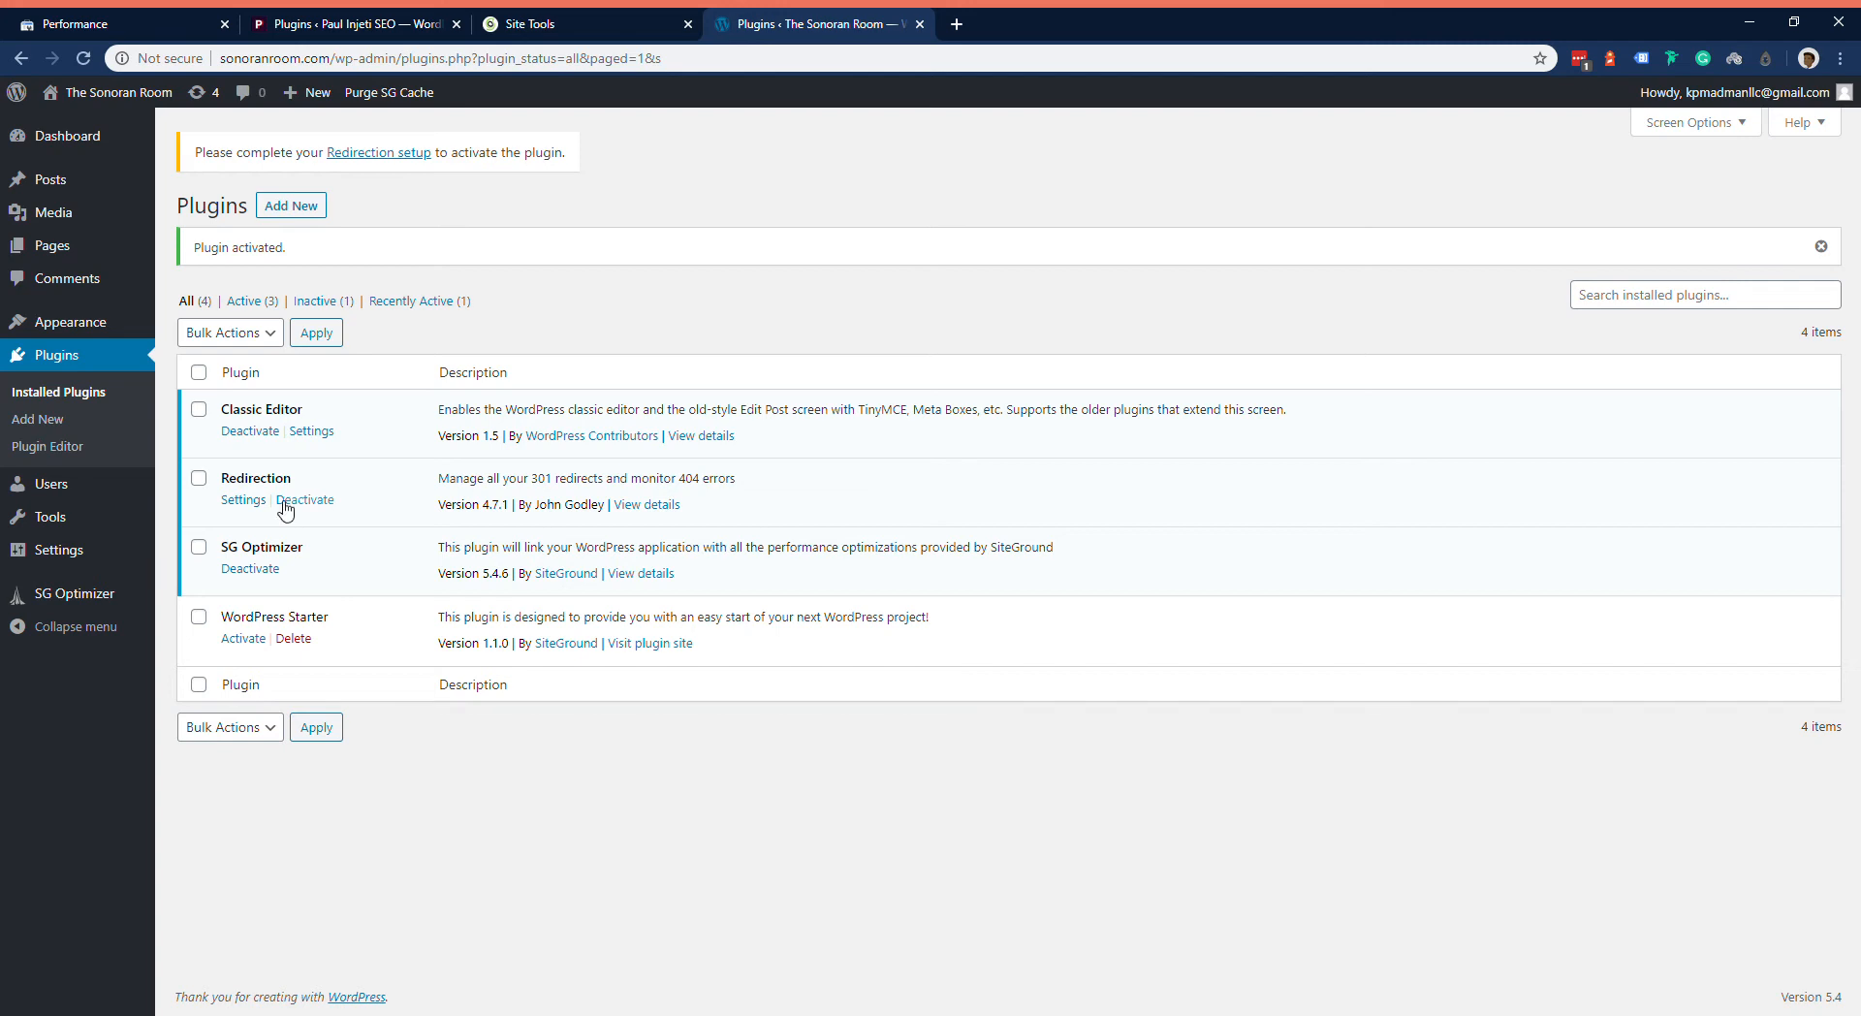
Step: Complete the Redirection plugin's setup with permalink change monitoring and logging of all redirects and 404 errors enabled
{"action": "left_click", "coordinate": [258, 506]}
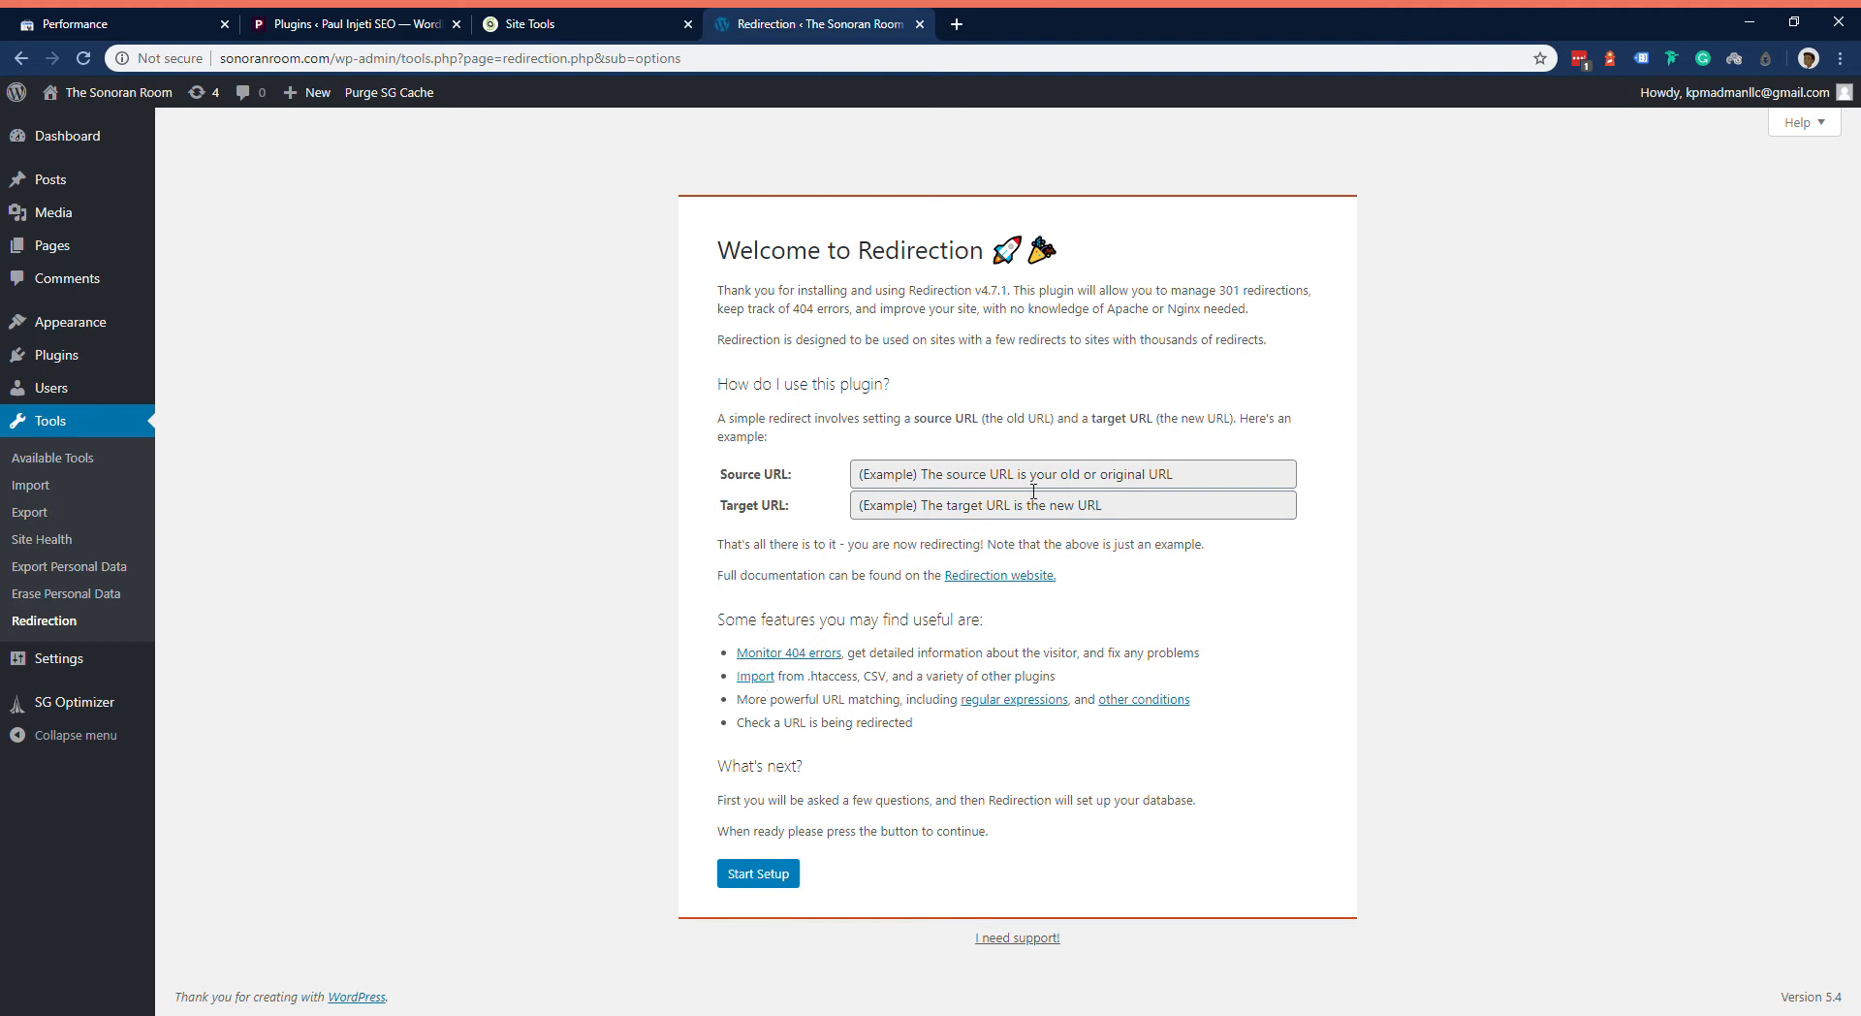
{"action": "left_click", "coordinate": [747, 874]}
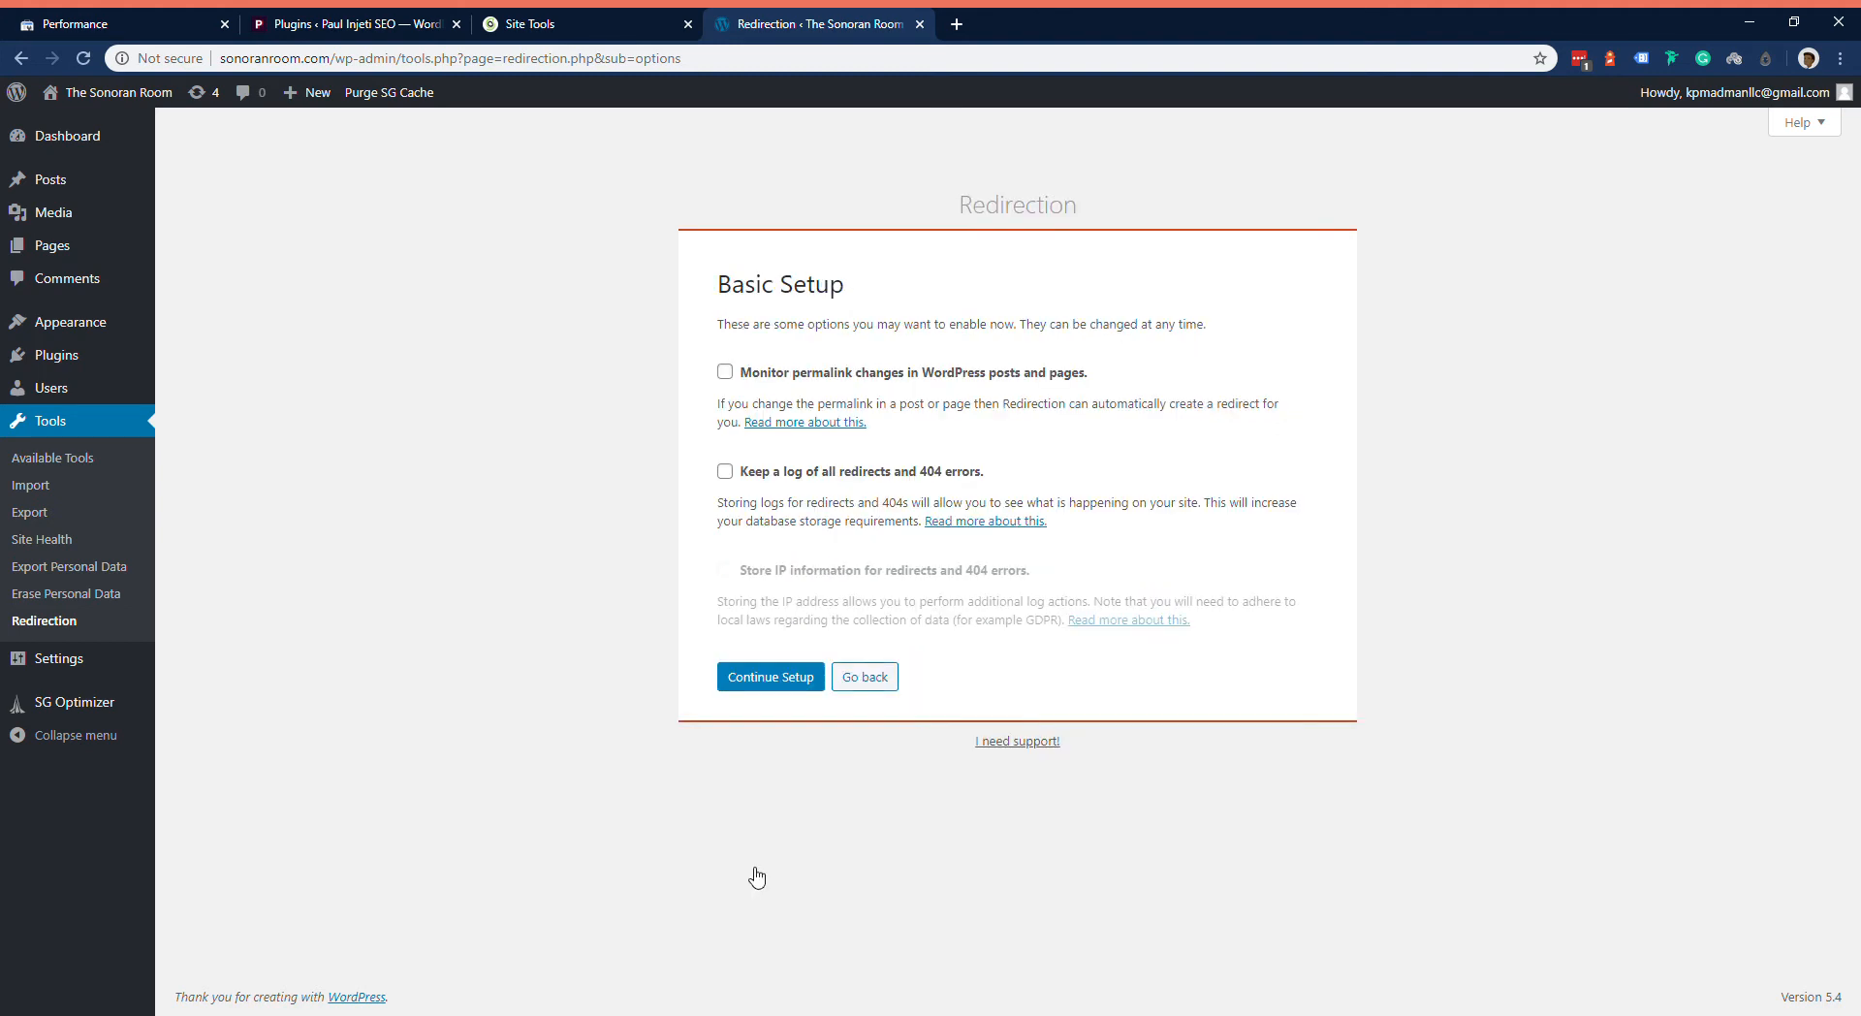
{"action": "left_click", "coordinate": [902, 385]}
{"action": "left_click", "coordinate": [924, 473]}
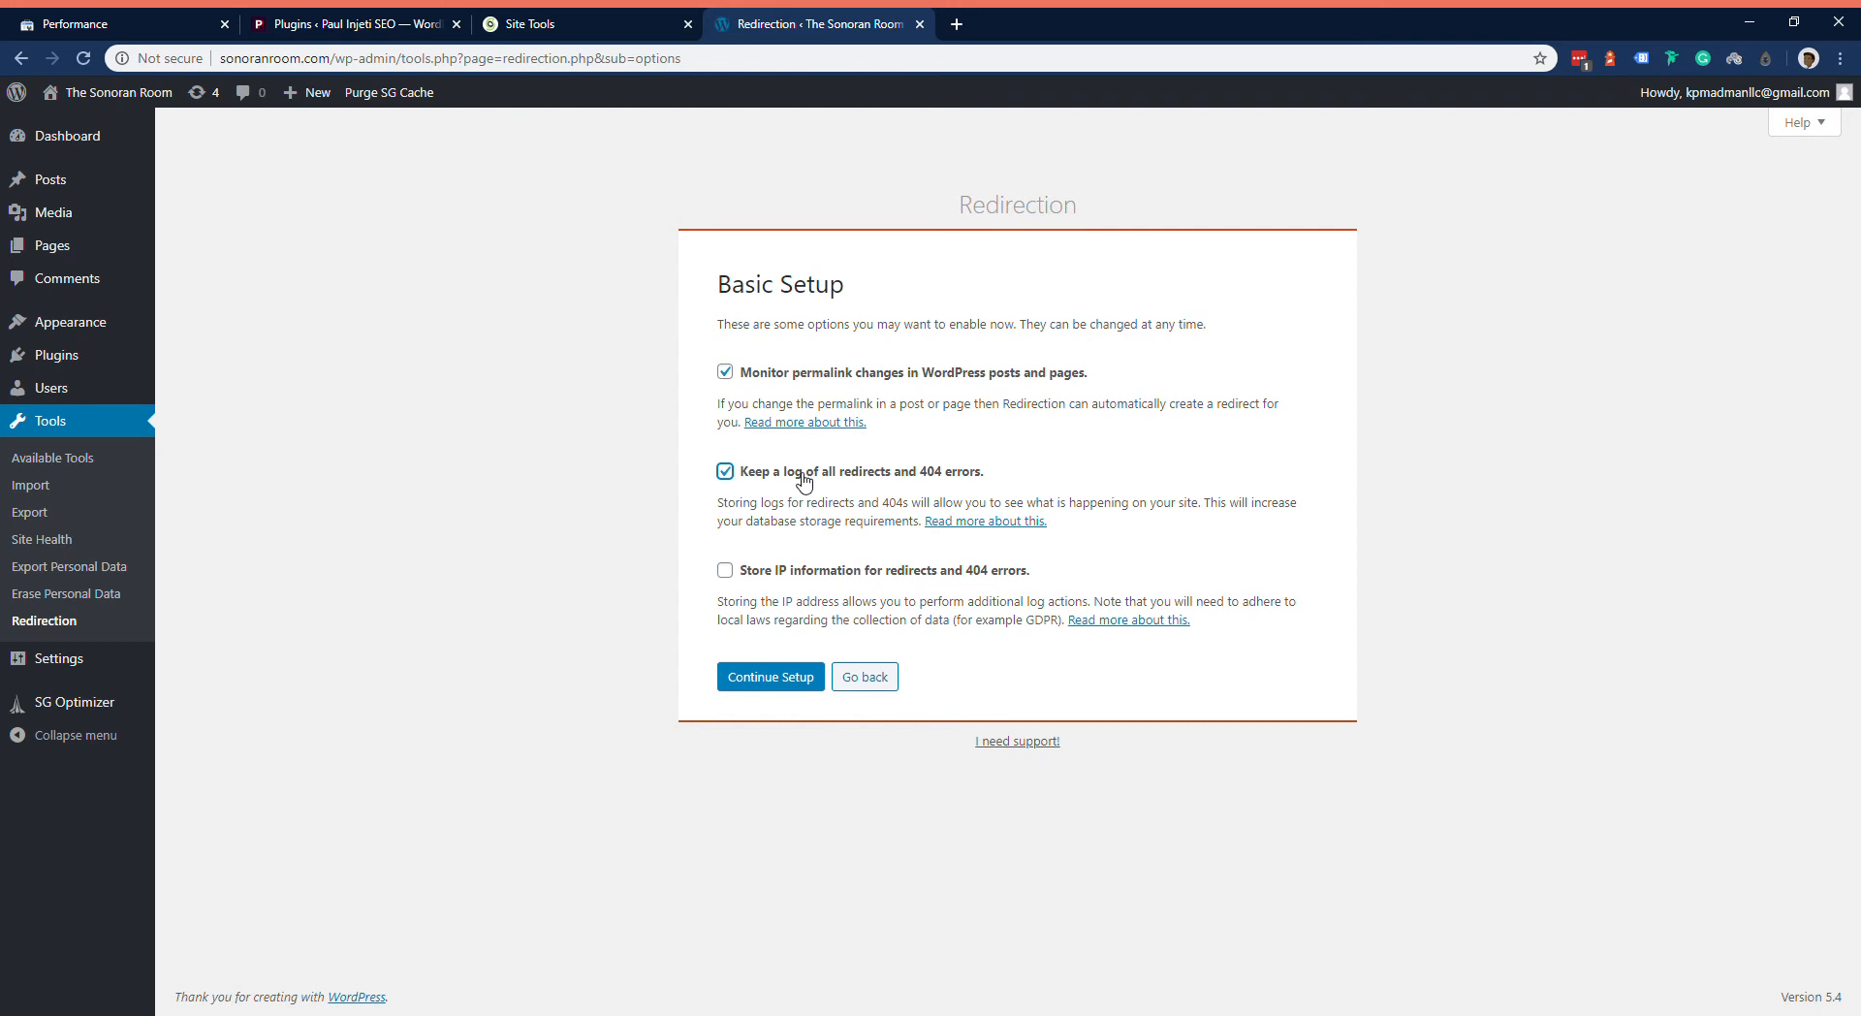
{"action": "left_click", "coordinate": [756, 674]}
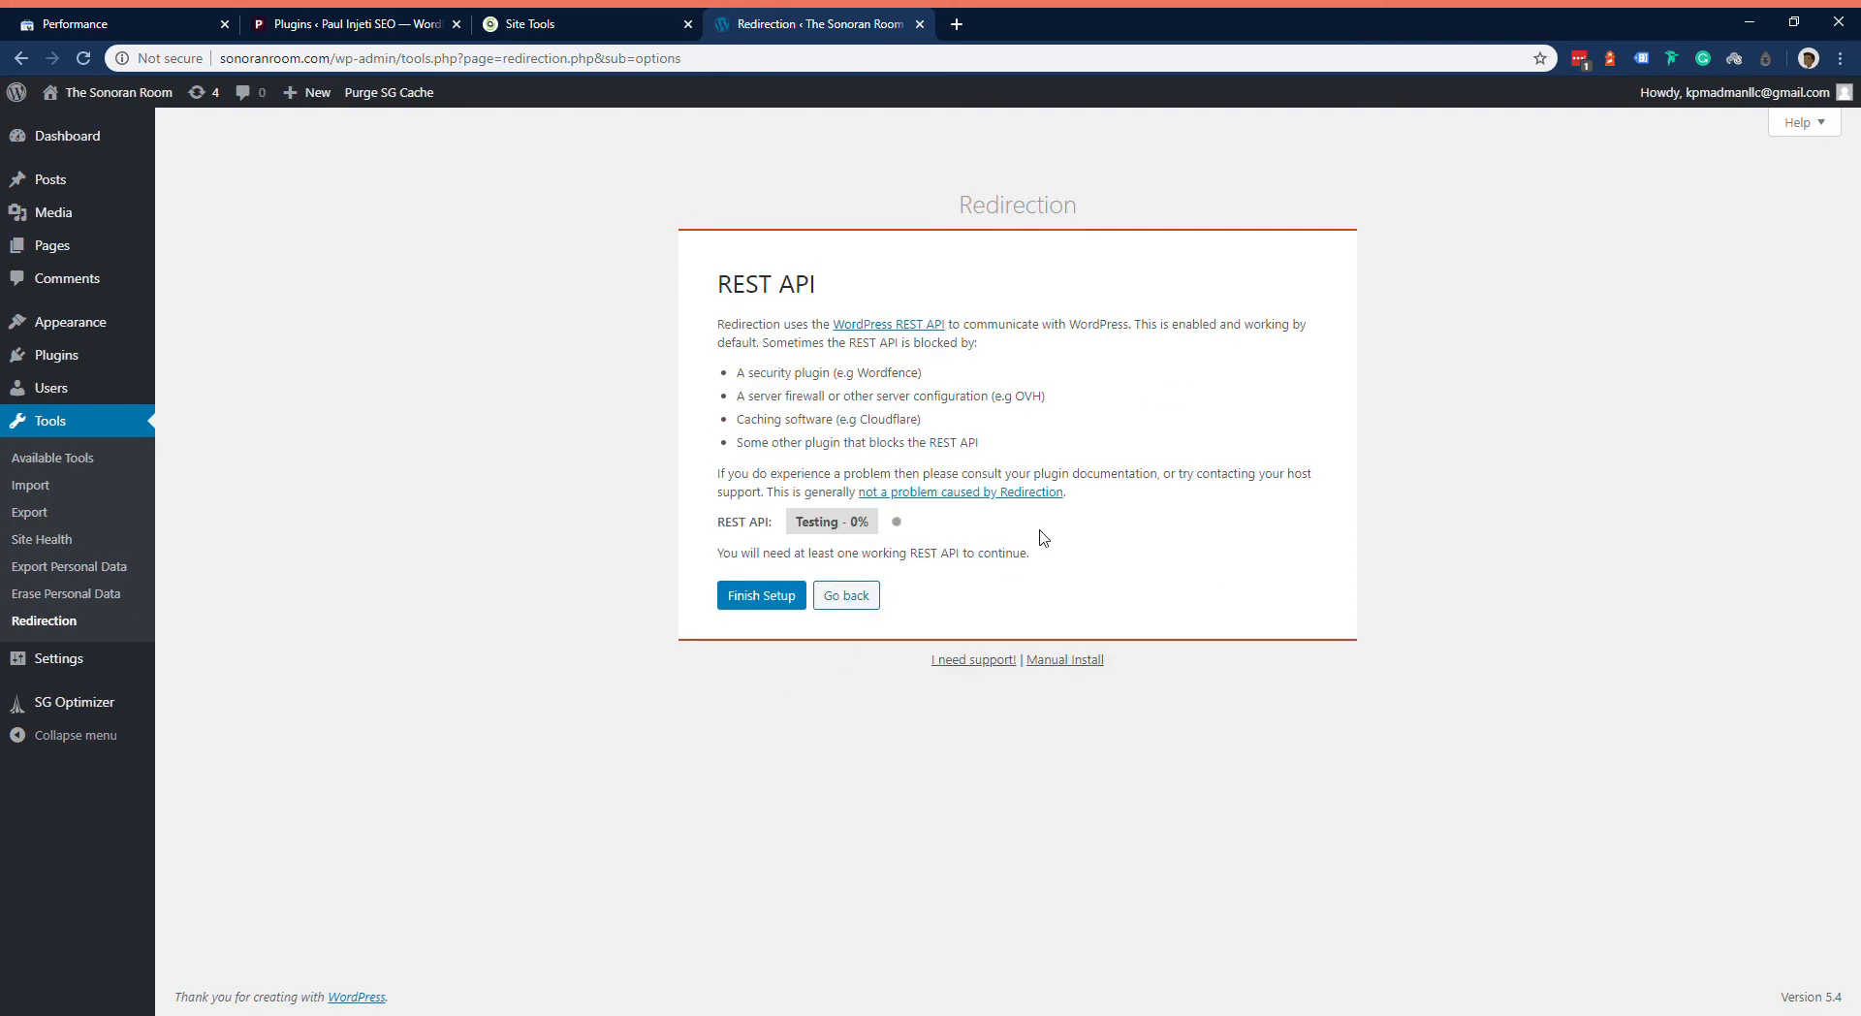
{"action": "left_click", "coordinate": [786, 599]}
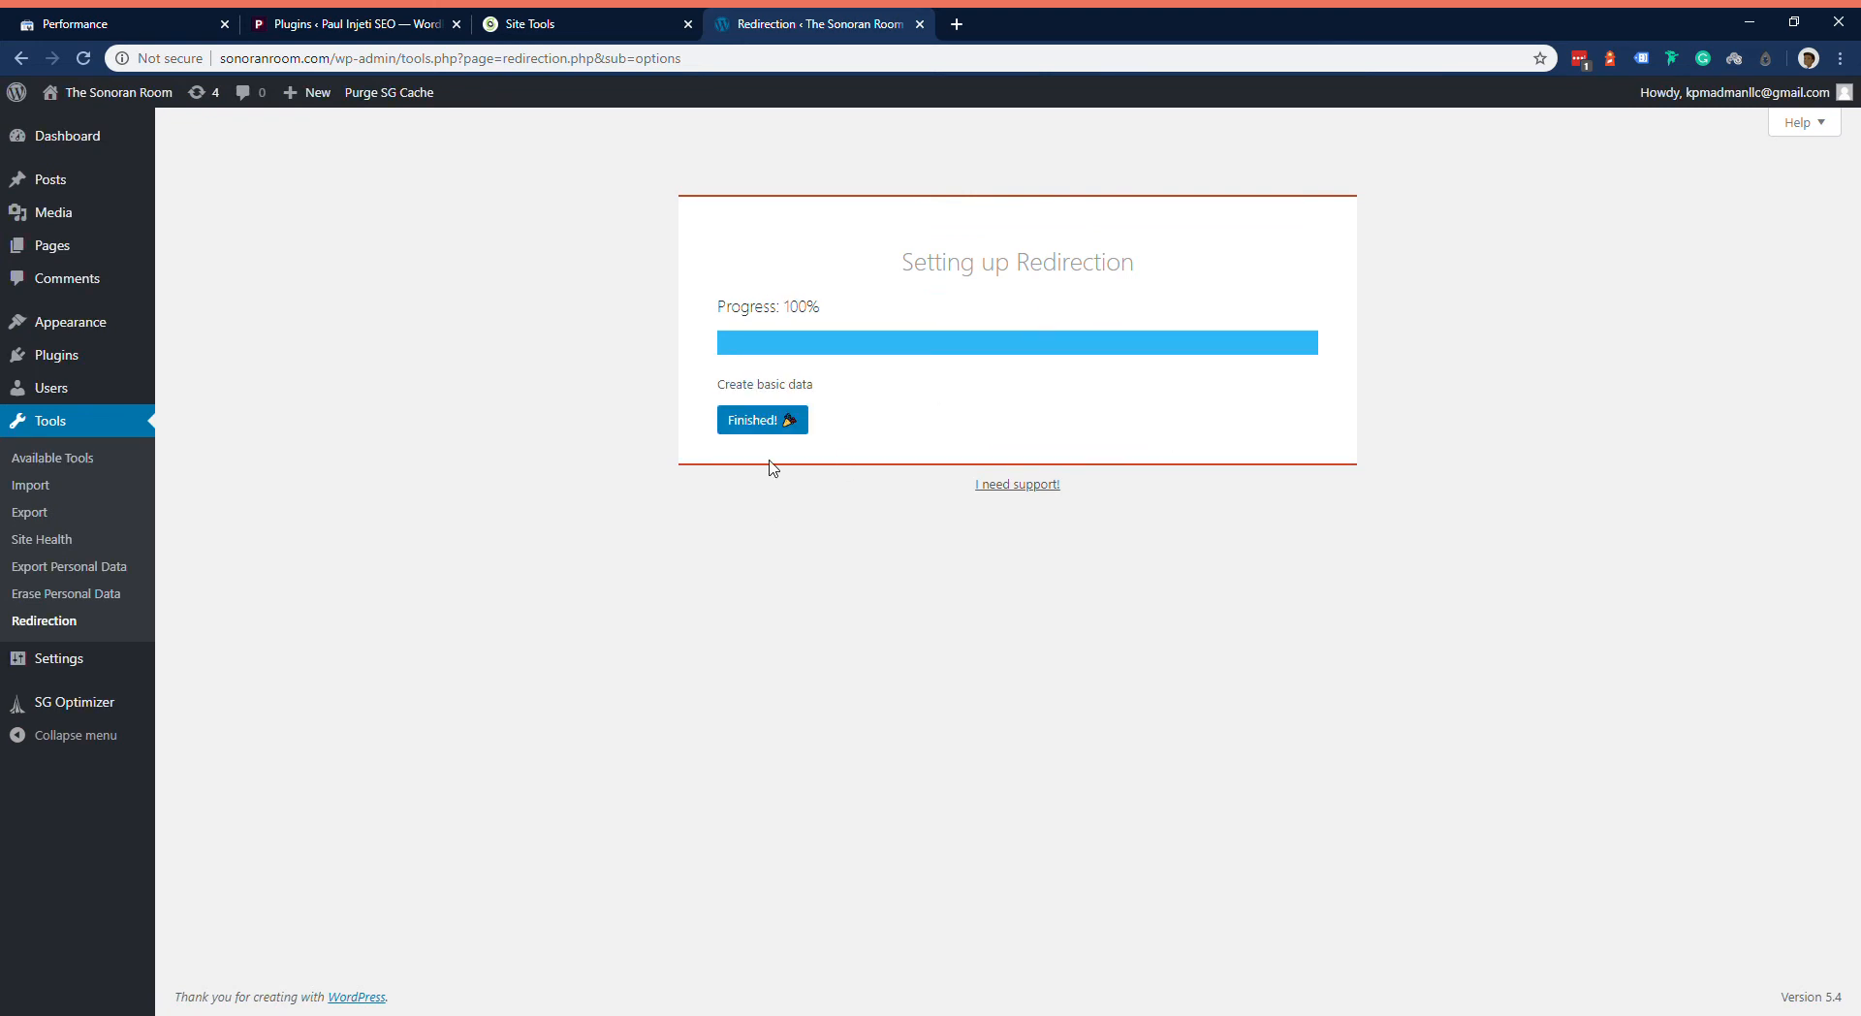
{"action": "left_click", "coordinate": [791, 419]}
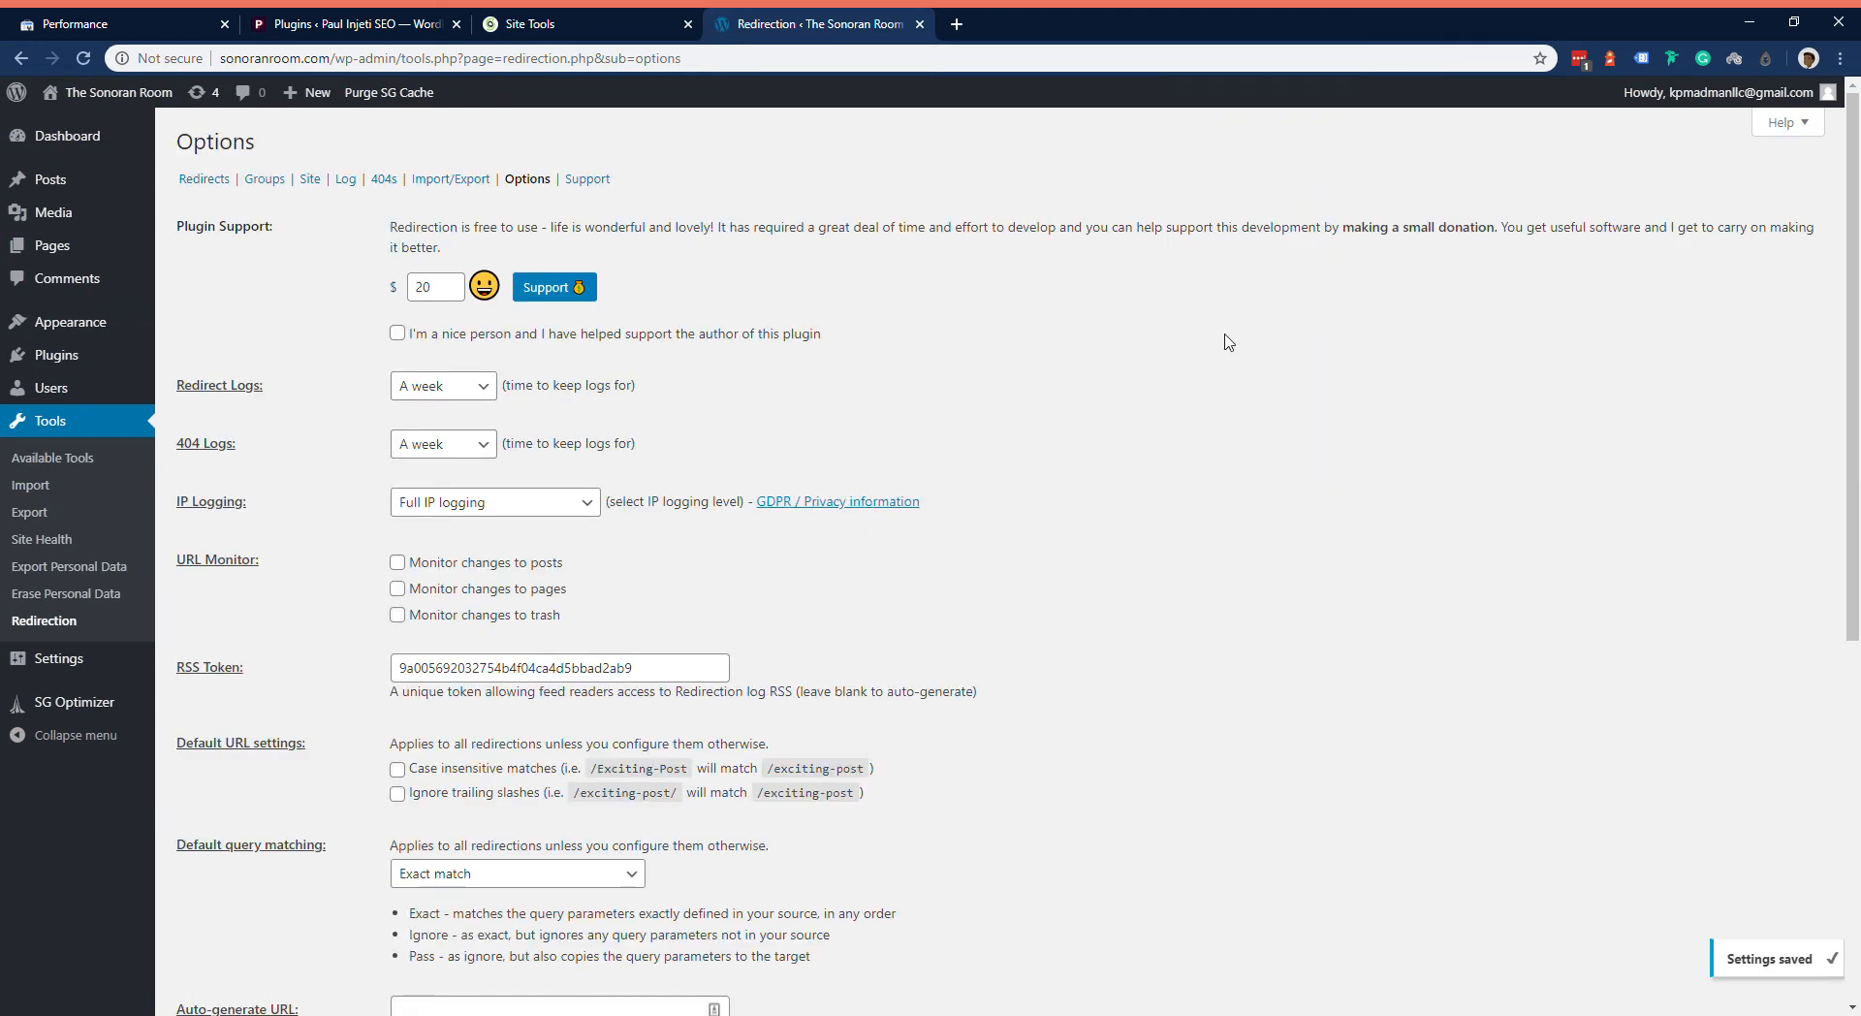
Step: Search the plugin directory for yoast, and install and activate the Yoast SEO plugin
{"action": "scroll", "coordinate": [1229, 342], "scroll_direction": "down", "scroll_amount": 6}
{"action": "scroll", "coordinate": [207, 370], "scroll_direction": "up", "scroll_amount": 6}
{"action": "mouse_move", "coordinate": [107, 369]}
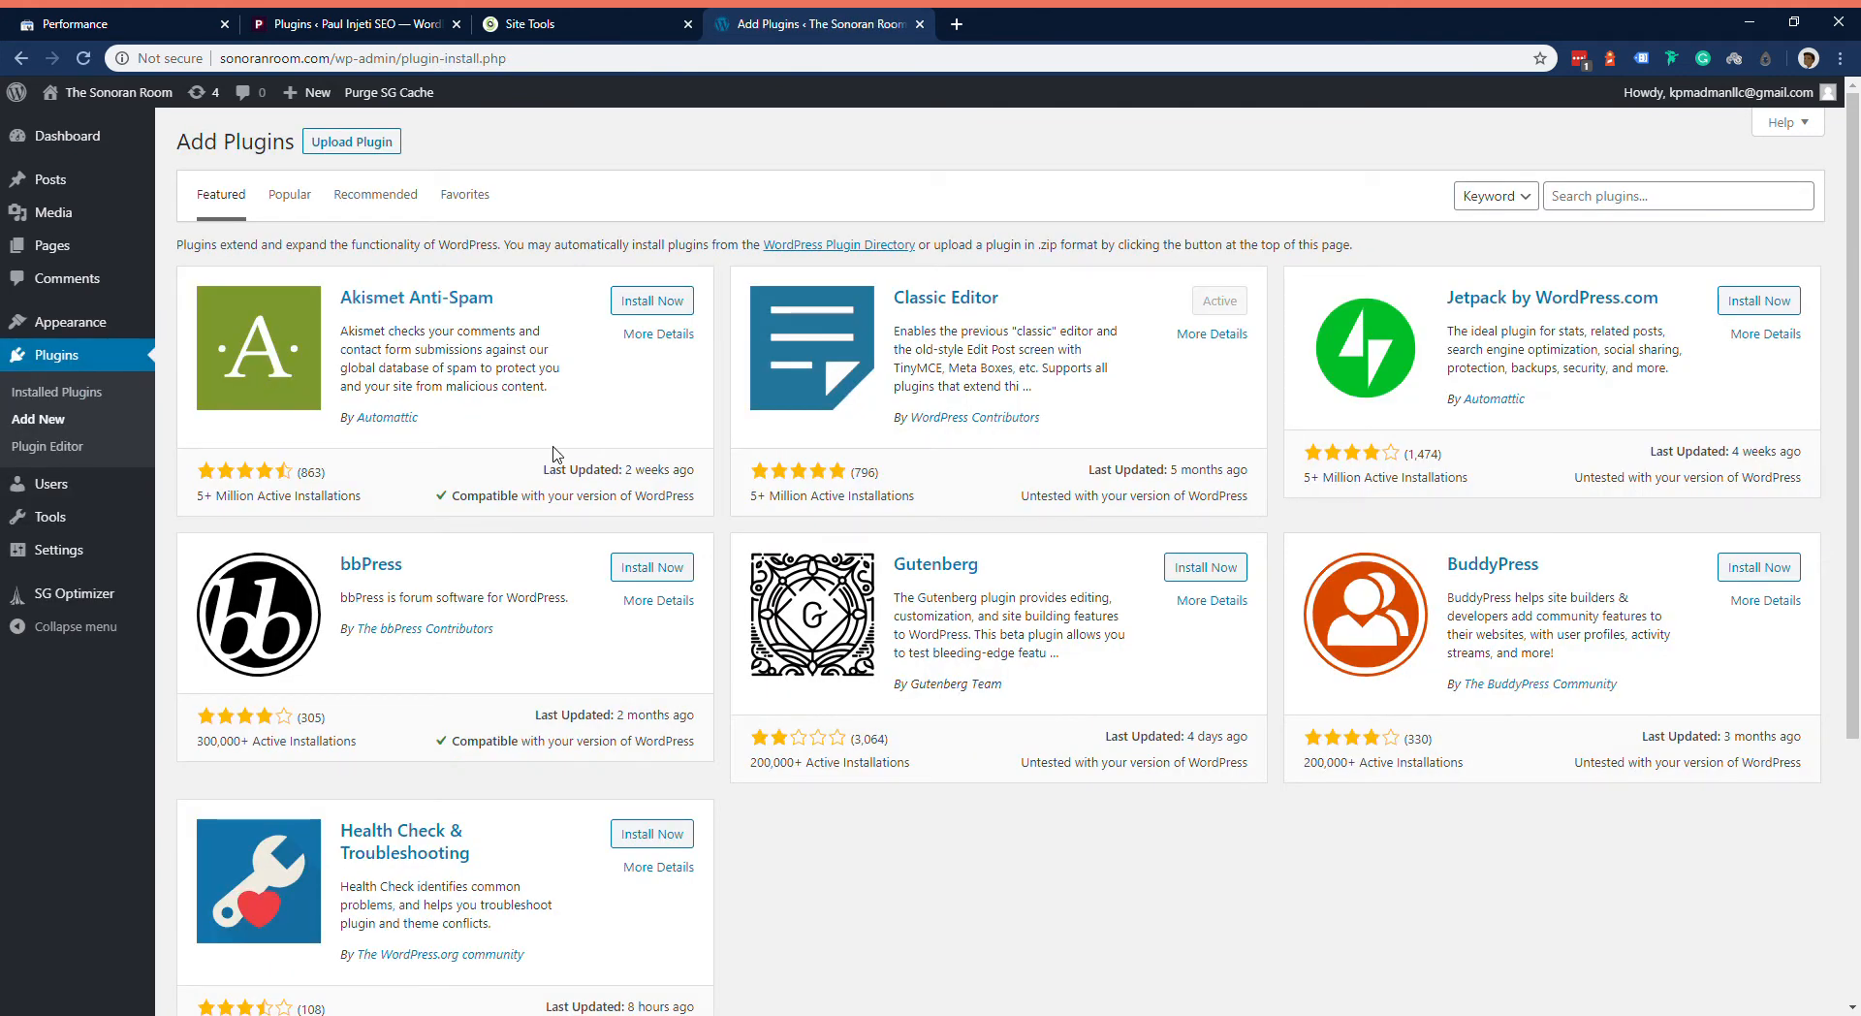
{"action": "left_click", "coordinate": [1619, 199]}
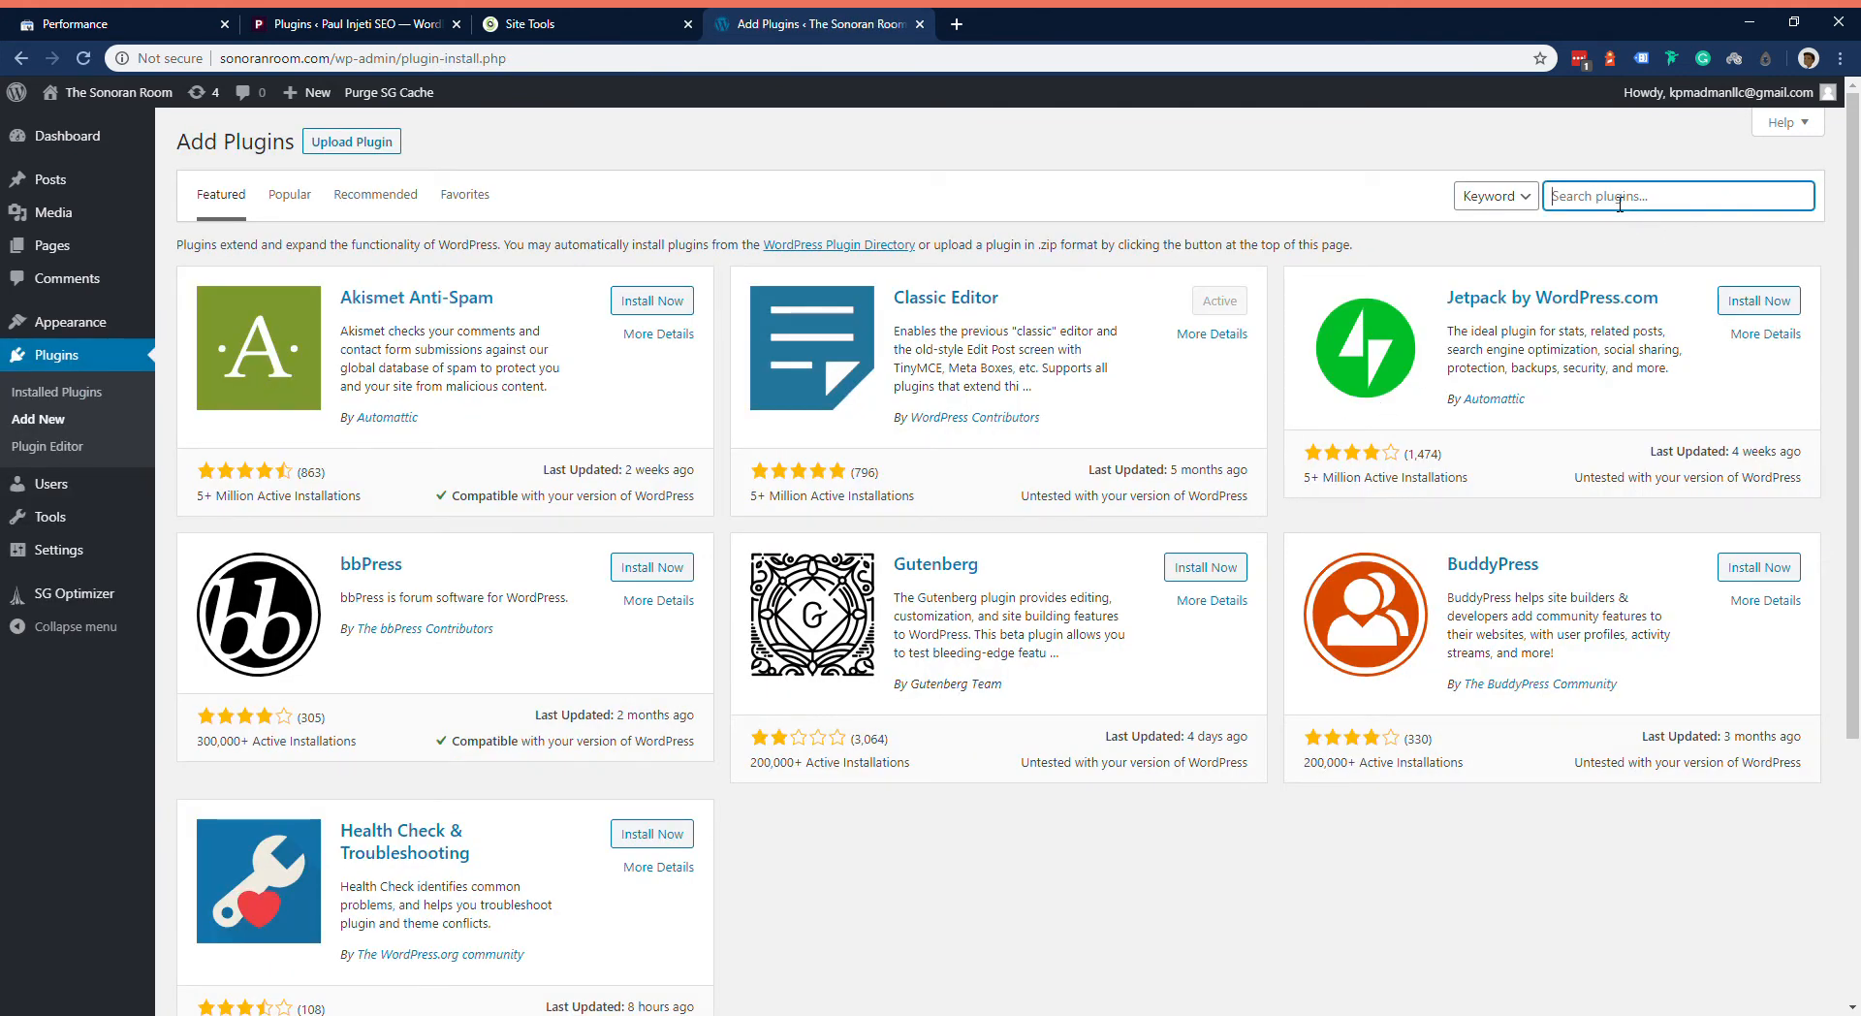
{"action": "type", "text": "yoast"}
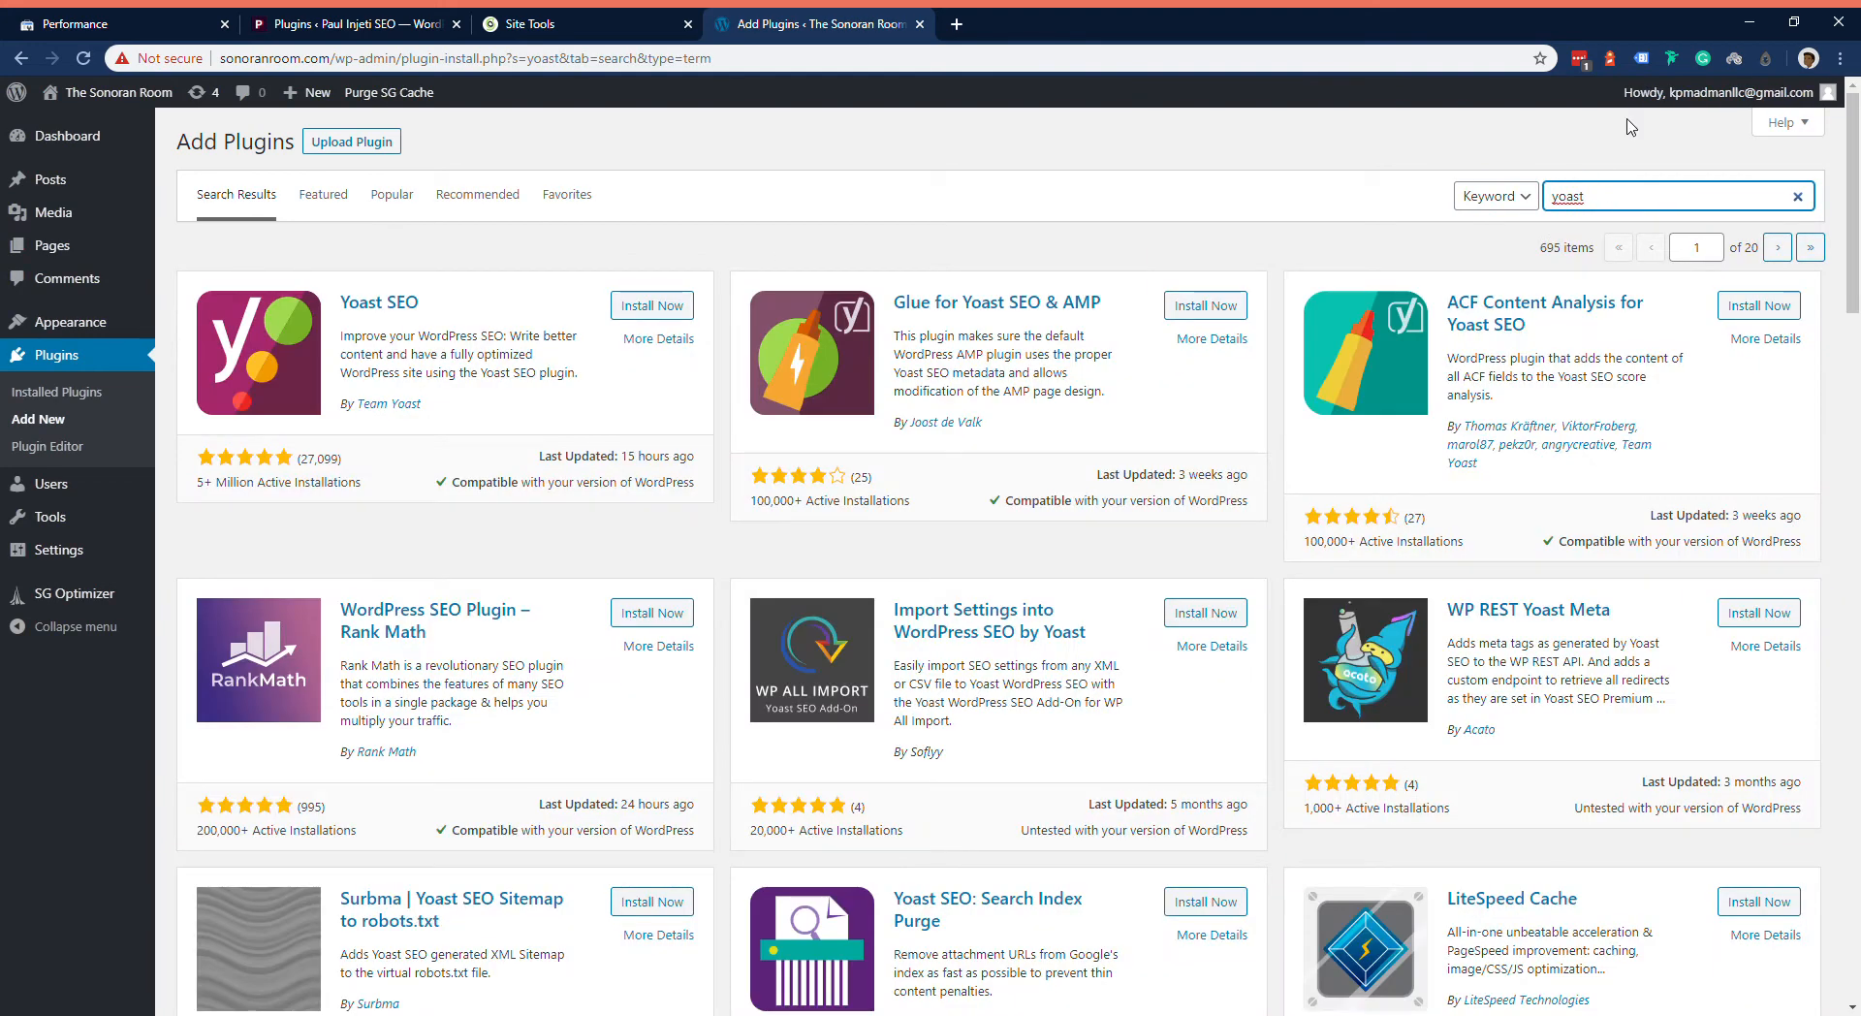
{"action": "left_click", "coordinate": [644, 308]}
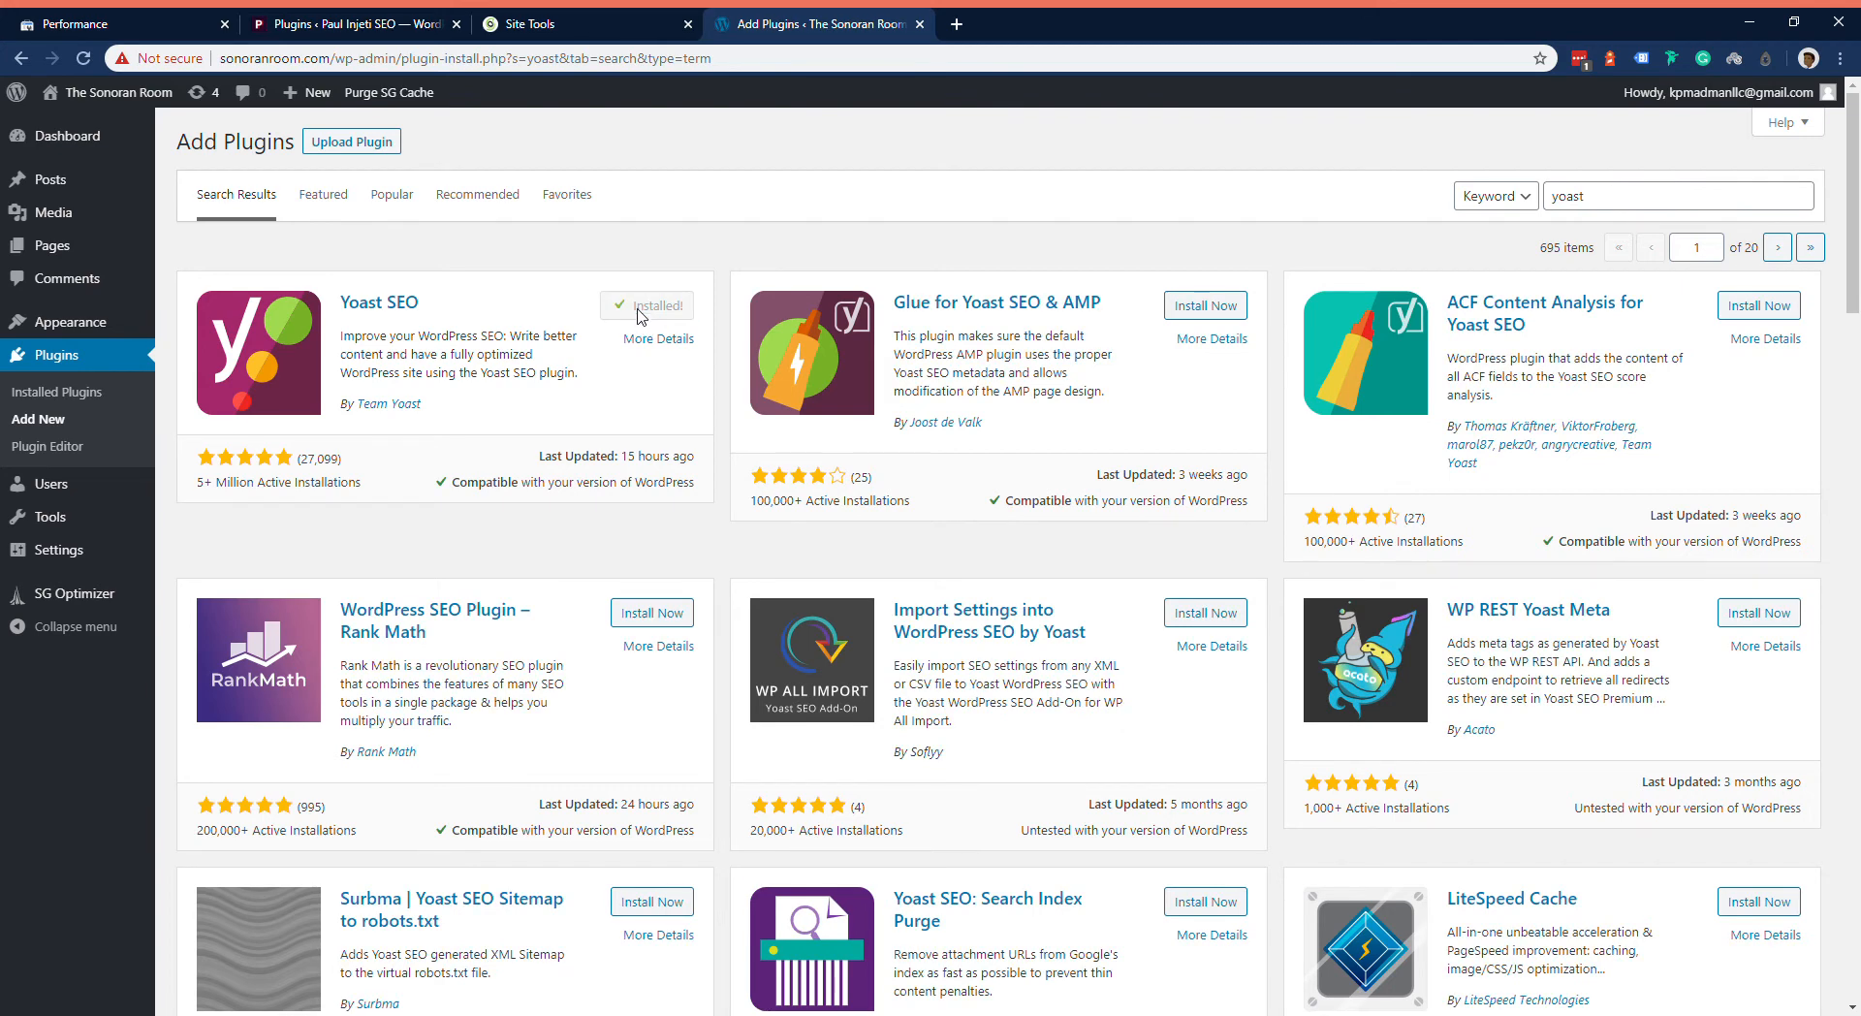
{"action": "left_click", "coordinate": [665, 319]}
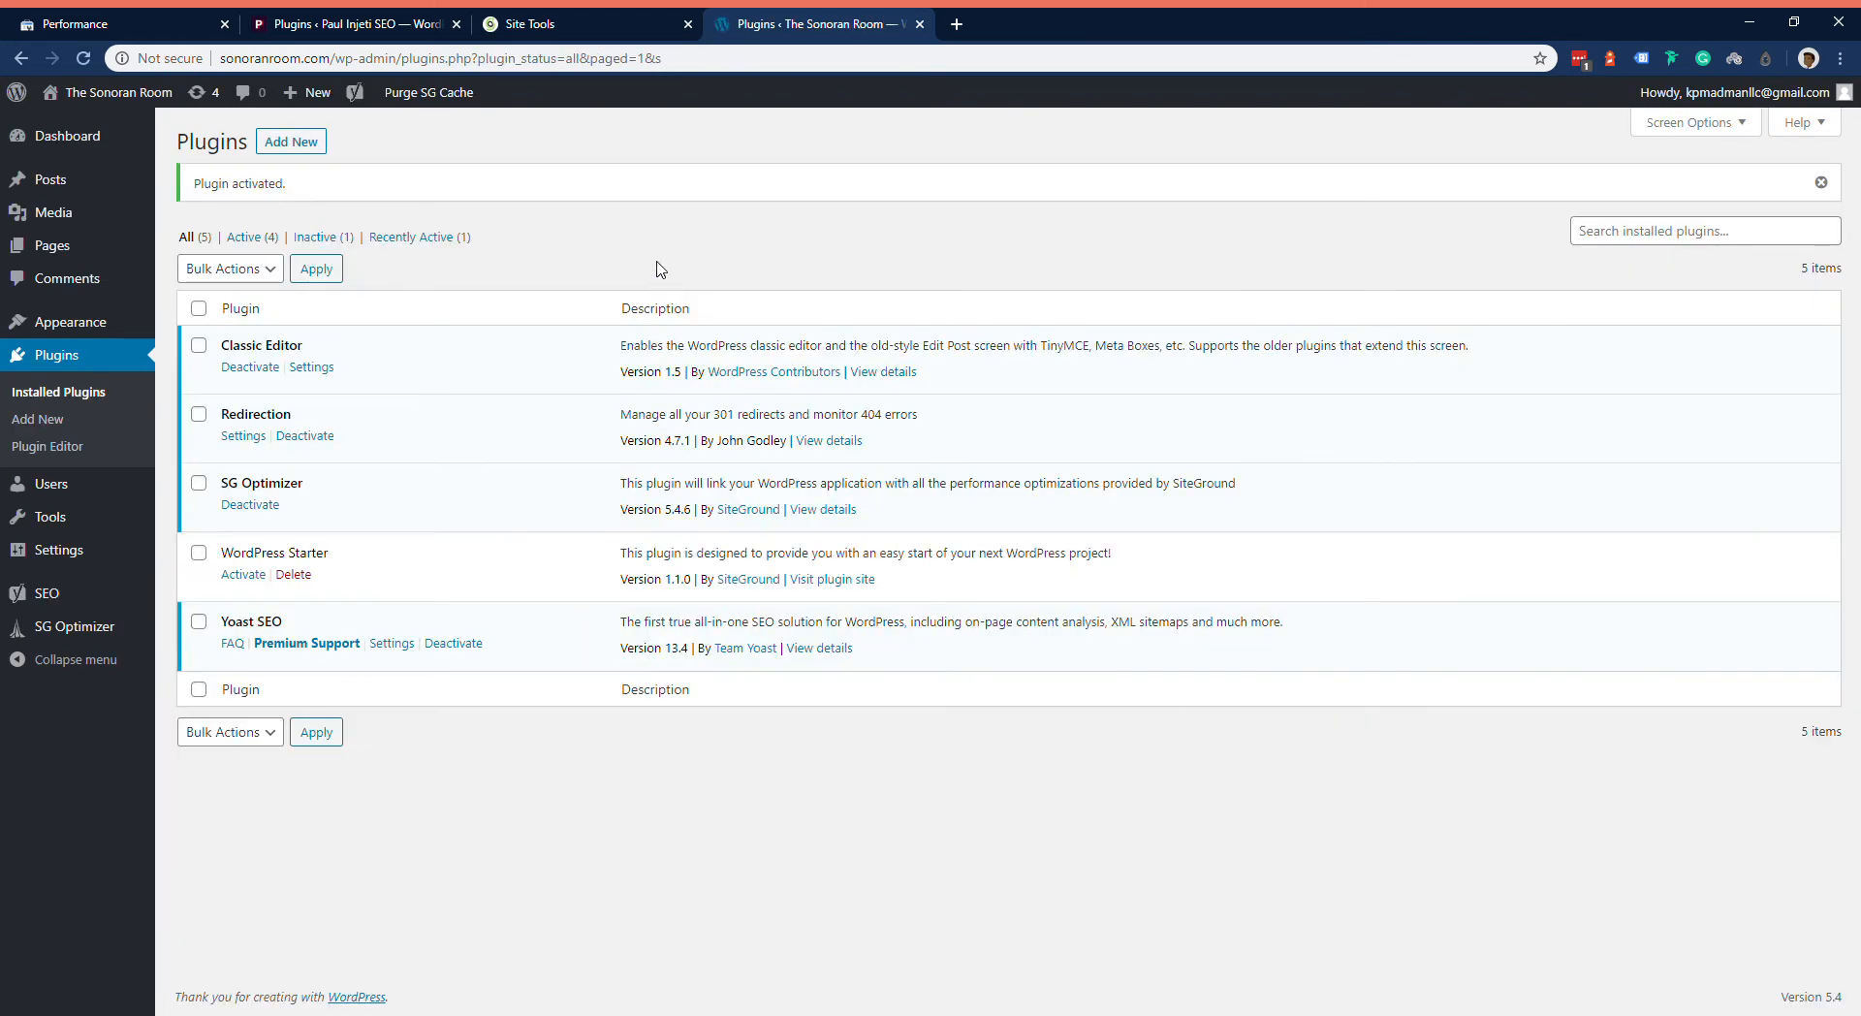
Step: Look over the Features and Webmaster Tools verification options in Yoast SEO's general settings
{"action": "left_click", "coordinate": [391, 644]}
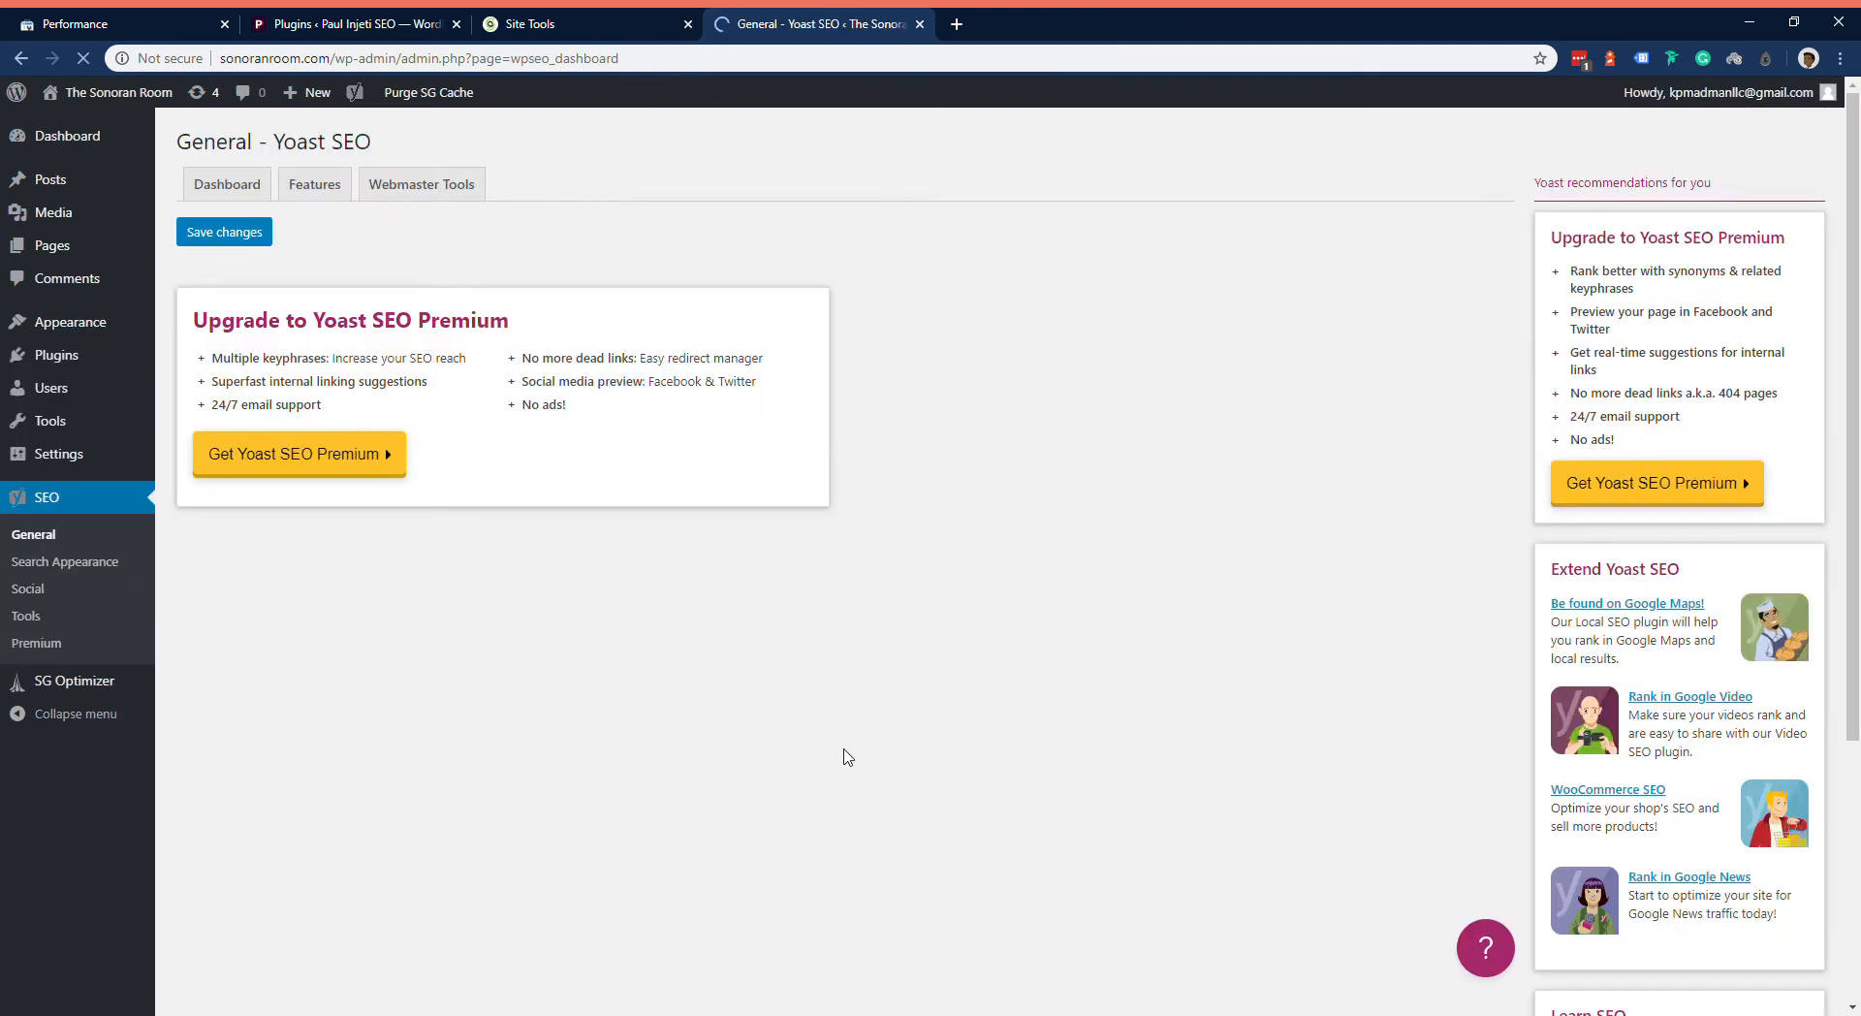
{"action": "left_click", "coordinate": [330, 191]}
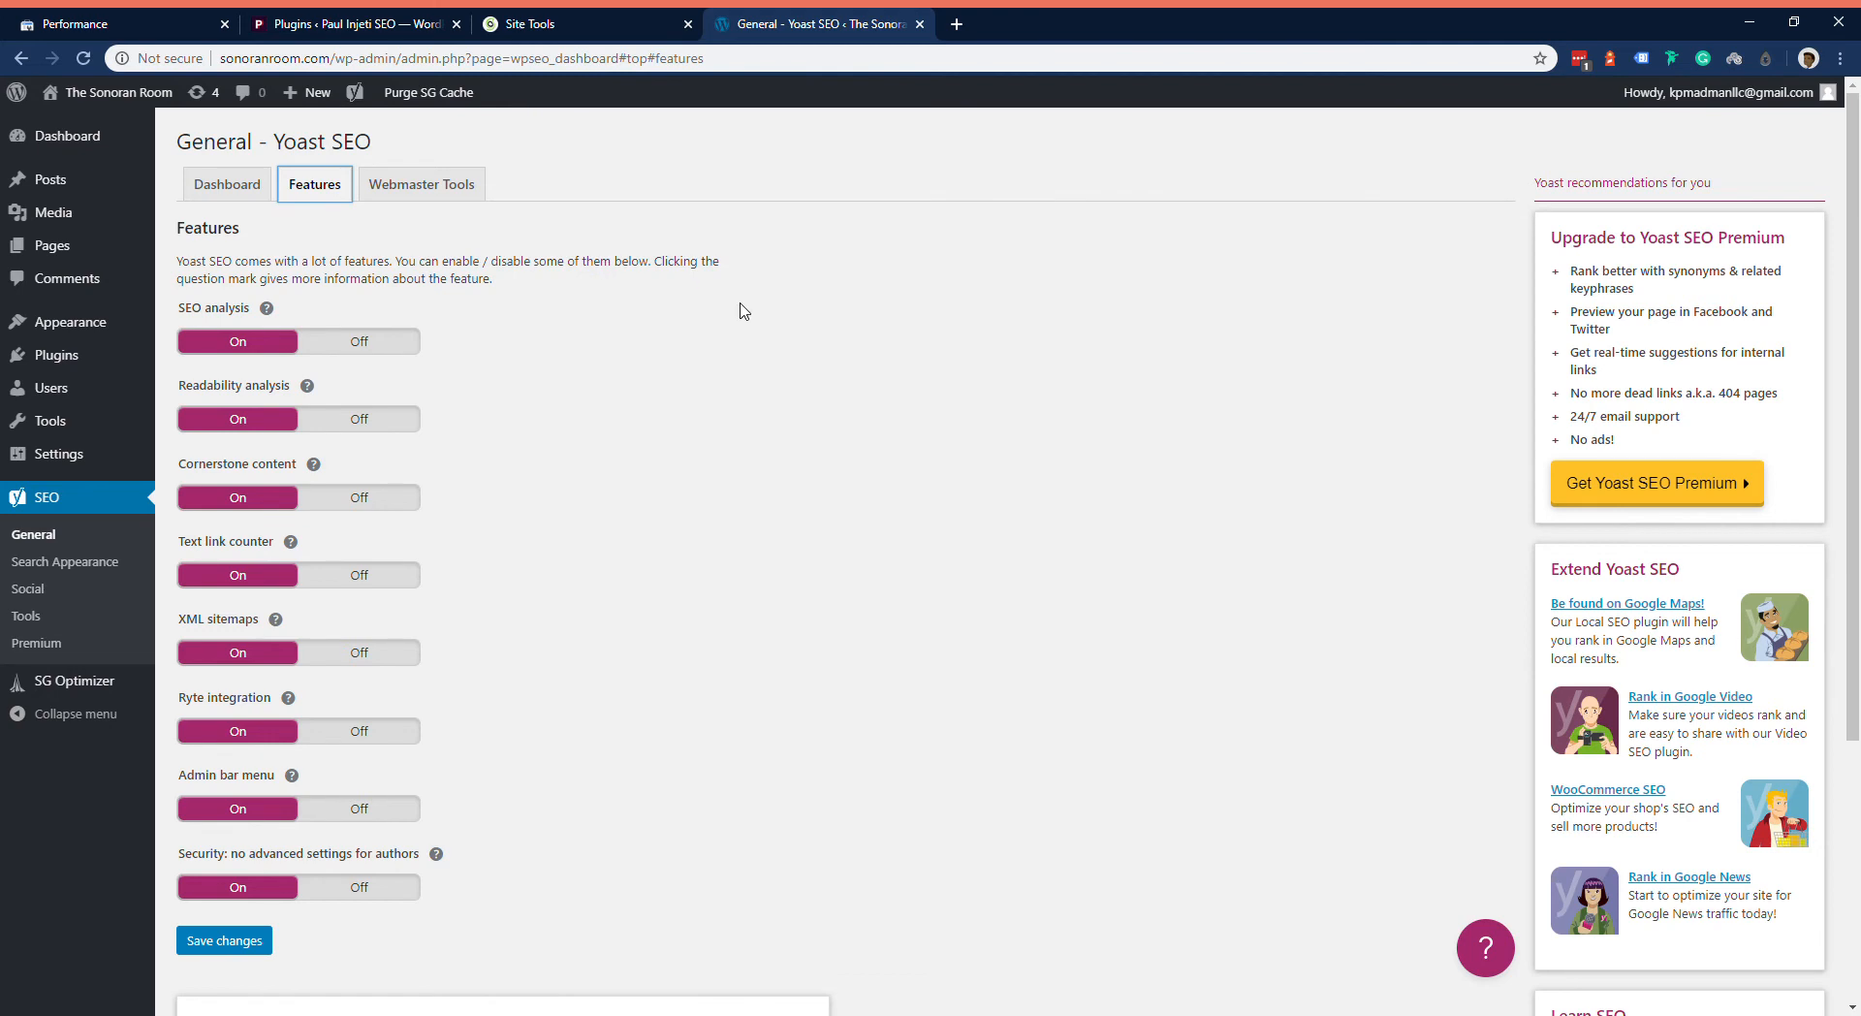
{"action": "scroll", "coordinate": [740, 307], "scroll_direction": "down", "scroll_amount": 1}
{"action": "scroll", "coordinate": [740, 320], "scroll_direction": "up", "scroll_amount": 1}
{"action": "left_click", "coordinate": [452, 184]}
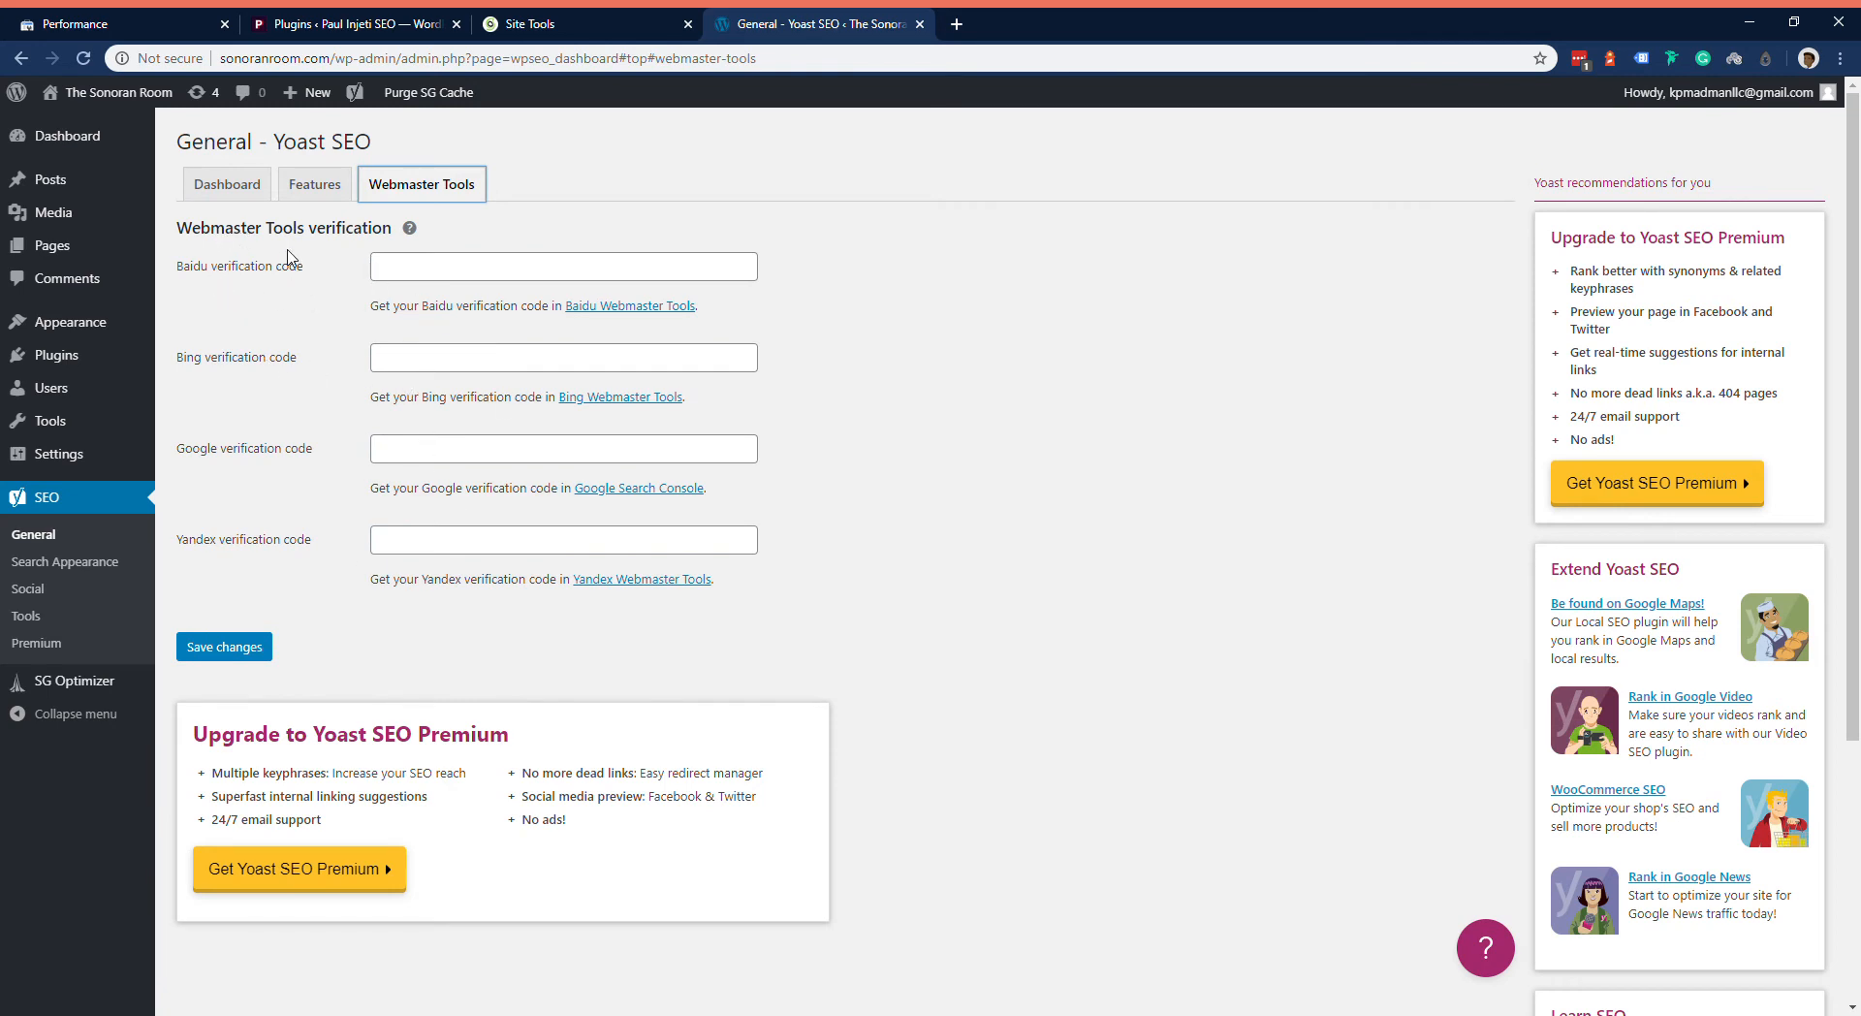
{"action": "left_click", "coordinate": [229, 188]}
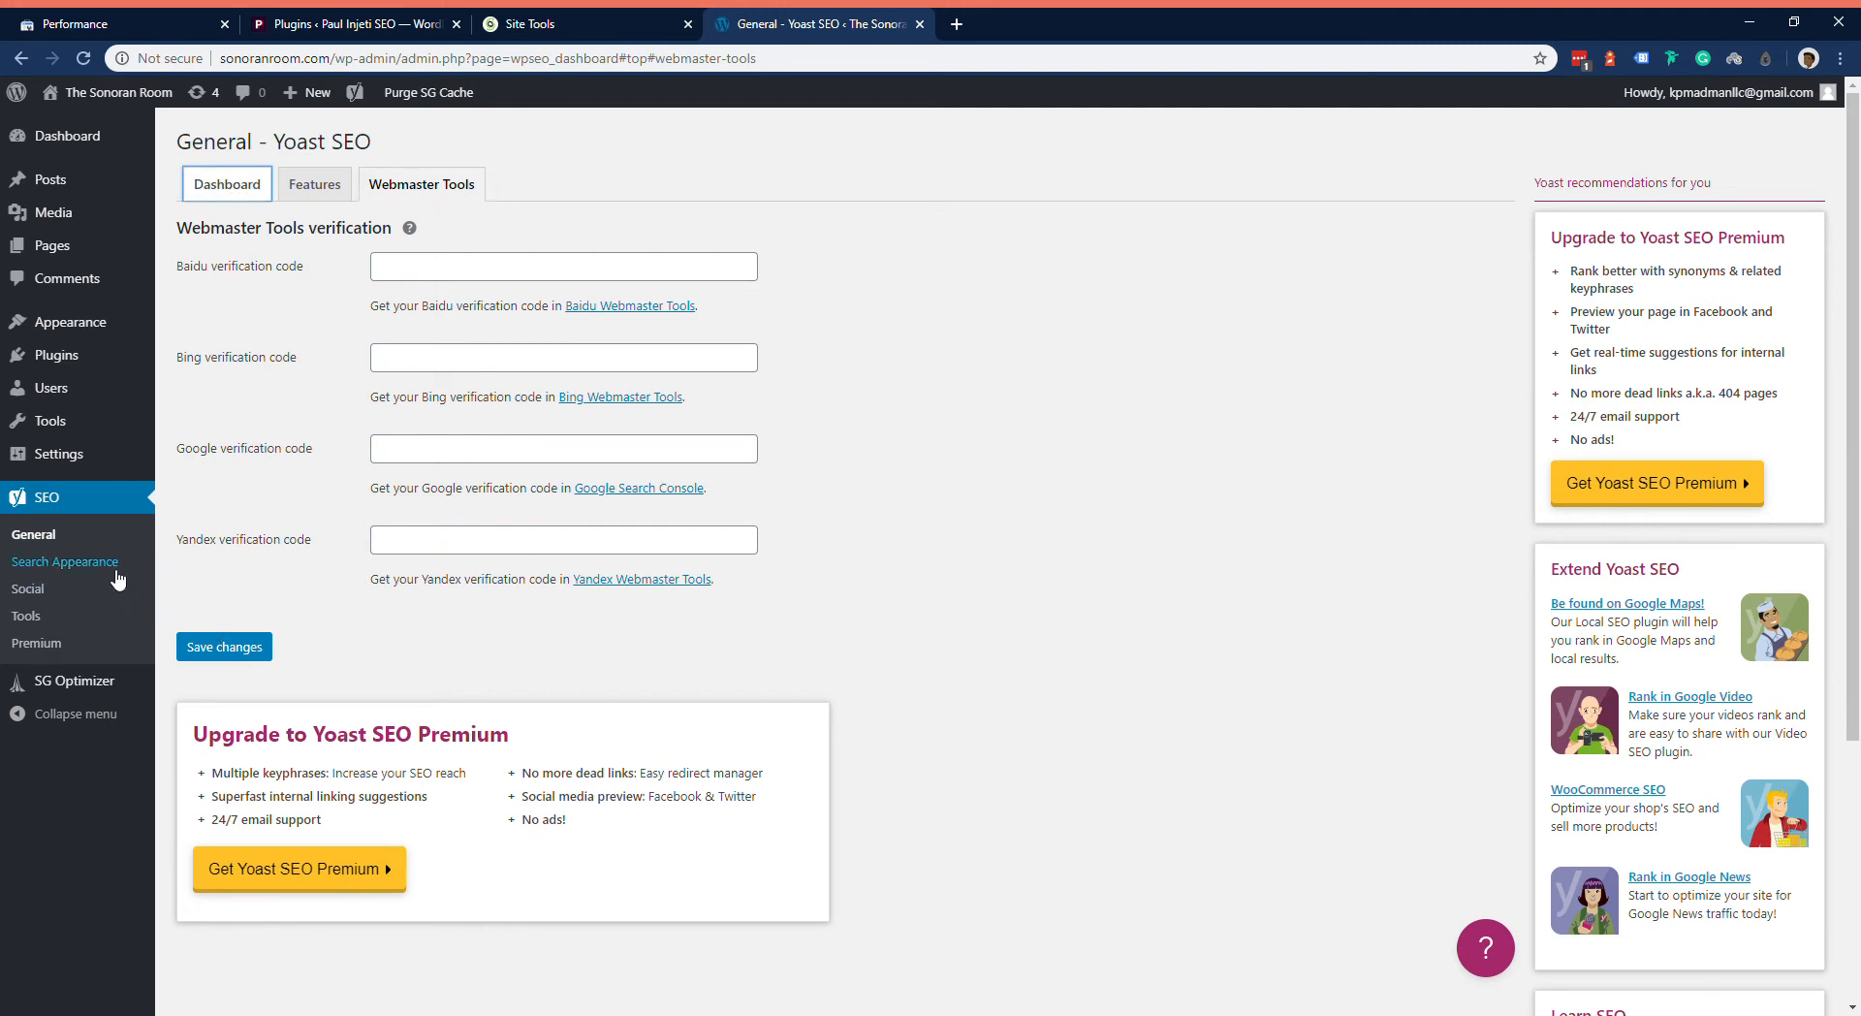
Step: Set the organization name to The Sonoran Room in Yoast SEO's Search Appearance settings, keeping Organization as the site type, and save the changes
{"action": "left_click", "coordinate": [79, 572]}
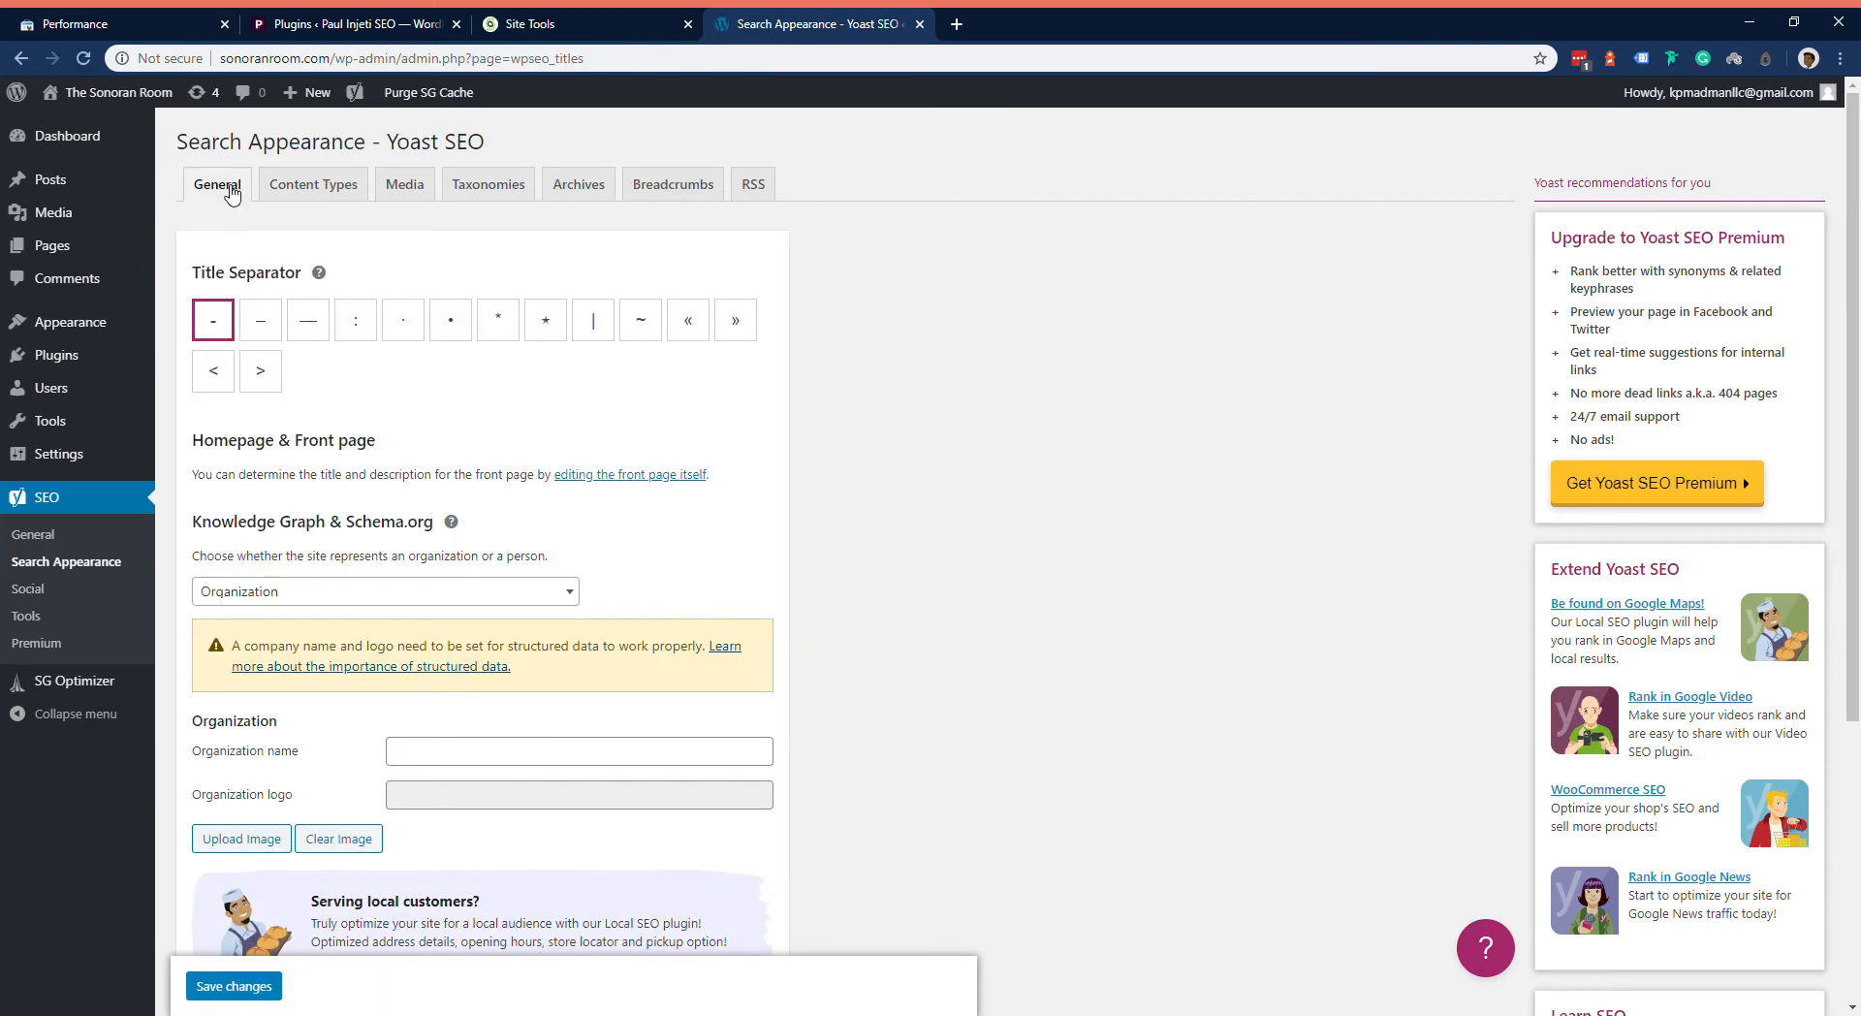
{"action": "scroll", "coordinate": [665, 577], "scroll_direction": "down", "scroll_amount": 2}
{"action": "left_click", "coordinate": [548, 559]}
{"action": "type", "text": "The Sonoran Room"}
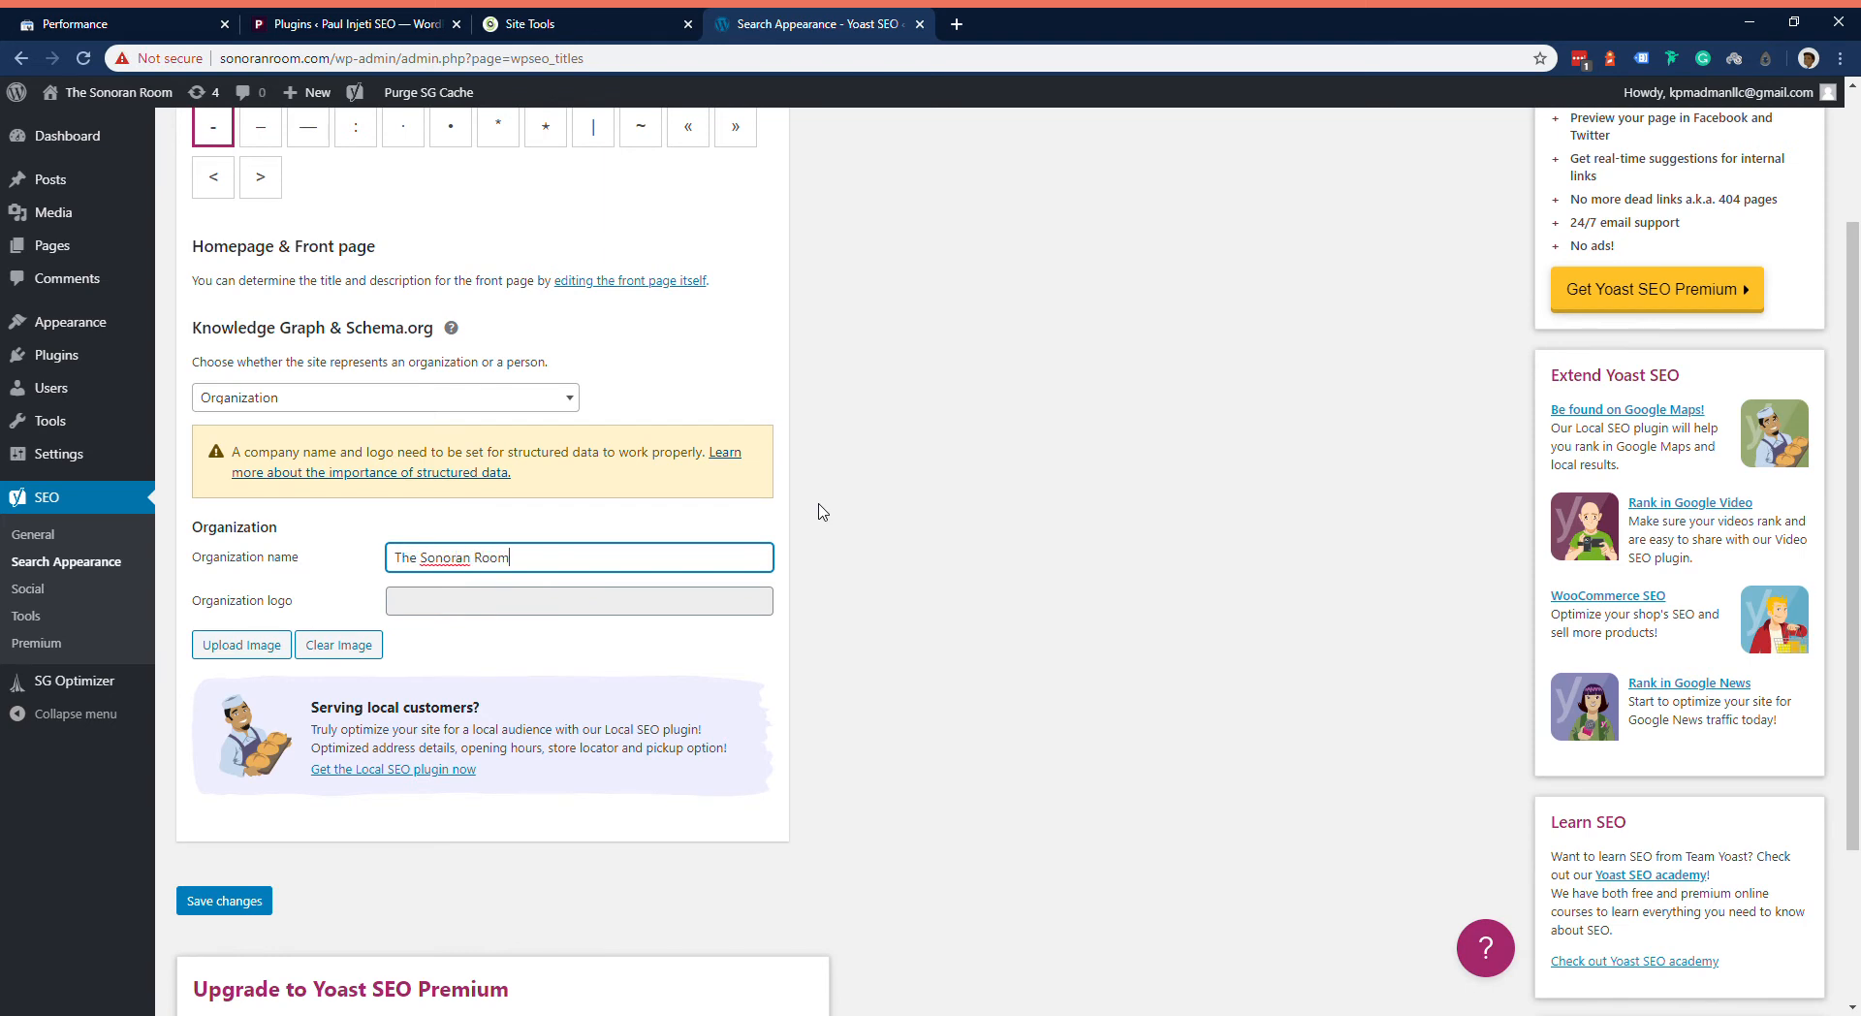
{"action": "left_click", "coordinate": [546, 399]}
{"action": "left_click", "coordinate": [931, 288]}
{"action": "left_click", "coordinate": [543, 399]}
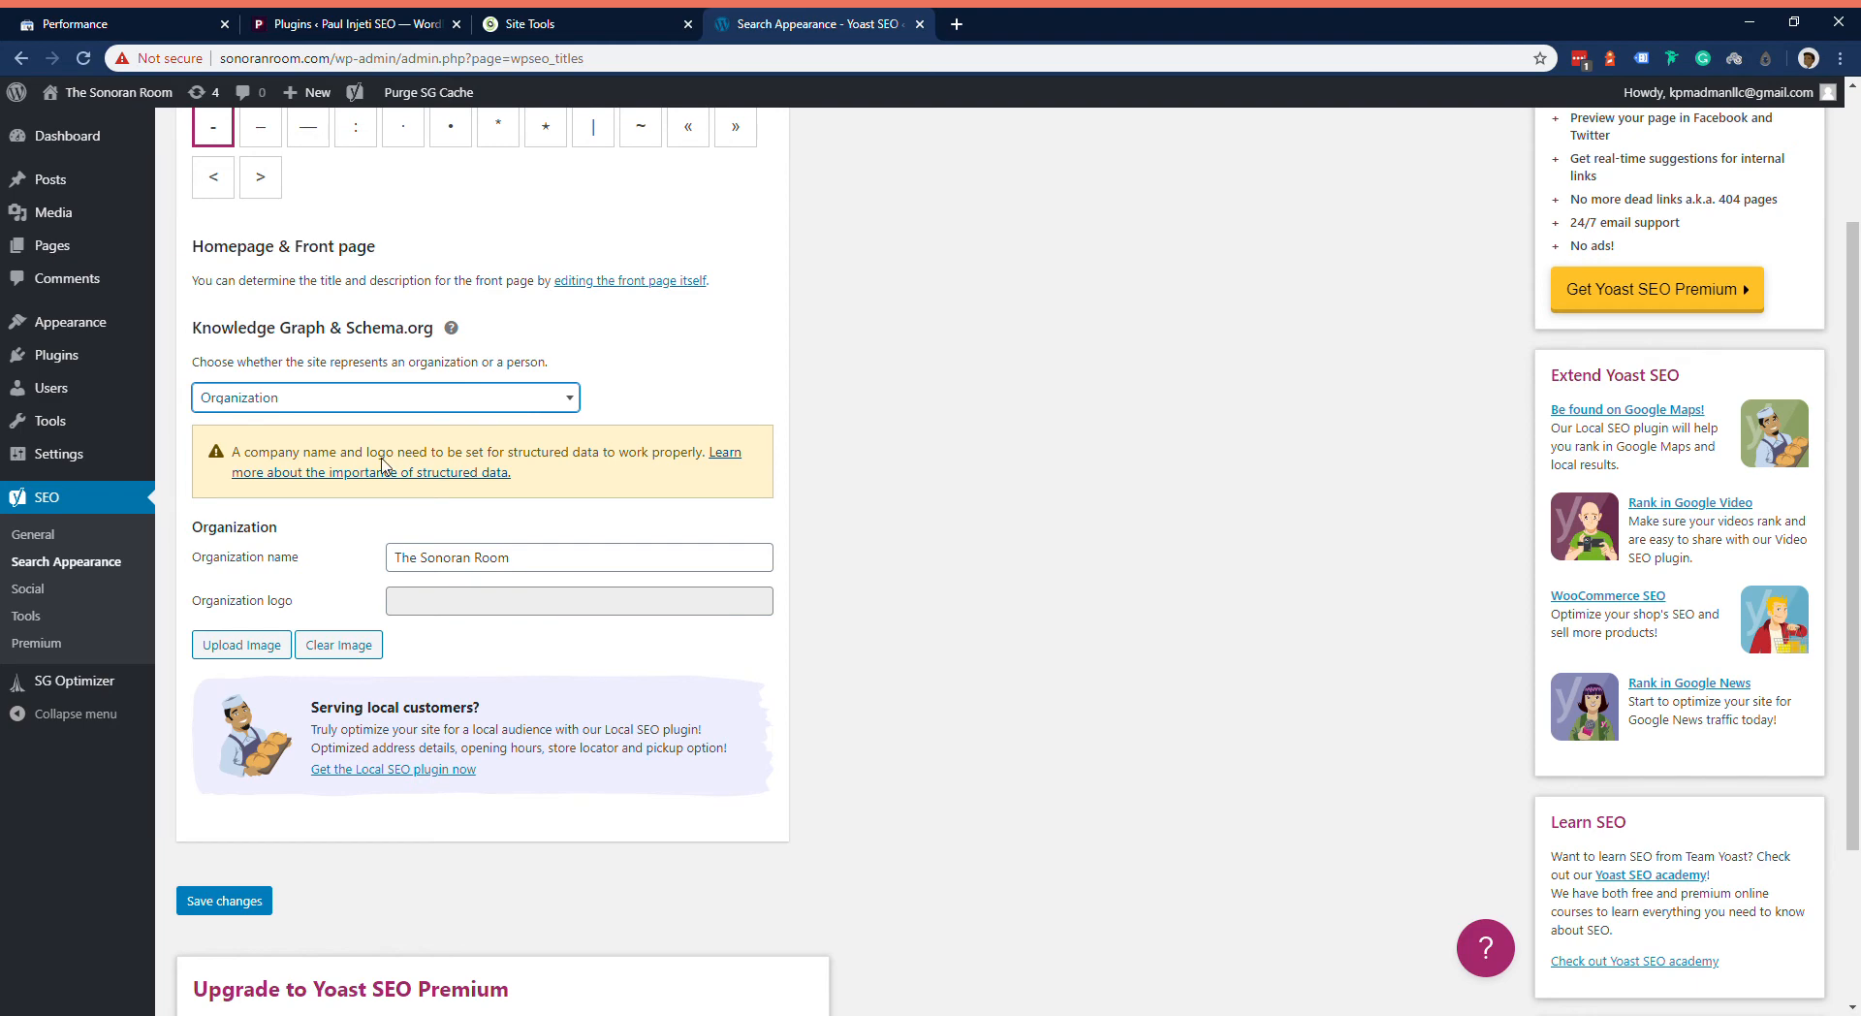
{"action": "left_click", "coordinate": [939, 360]}
{"action": "scroll", "coordinate": [938, 361], "scroll_direction": "up", "scroll_amount": 2}
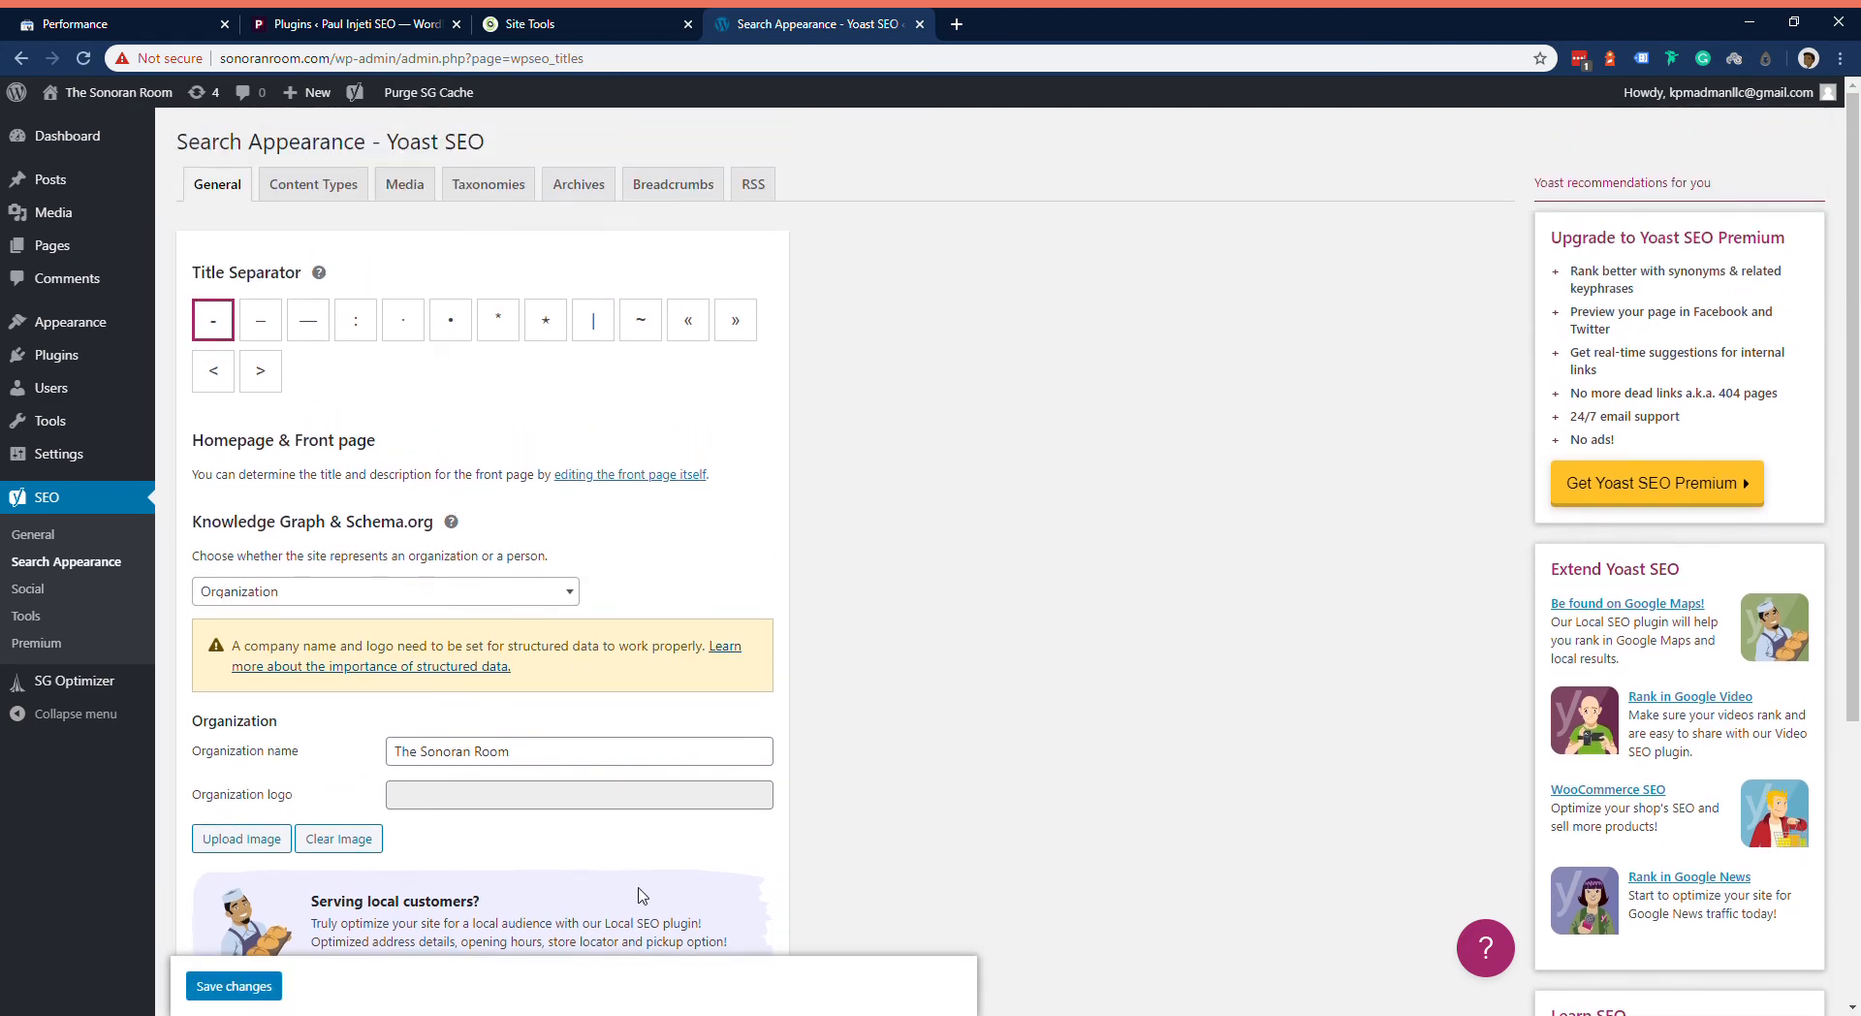
{"action": "scroll", "coordinate": [602, 775], "scroll_direction": "down", "scroll_amount": 5}
{"action": "scroll", "coordinate": [853, 719], "scroll_direction": "up", "scroll_amount": 5}
{"action": "scroll", "coordinate": [211, 749], "scroll_direction": "down", "scroll_amount": 4}
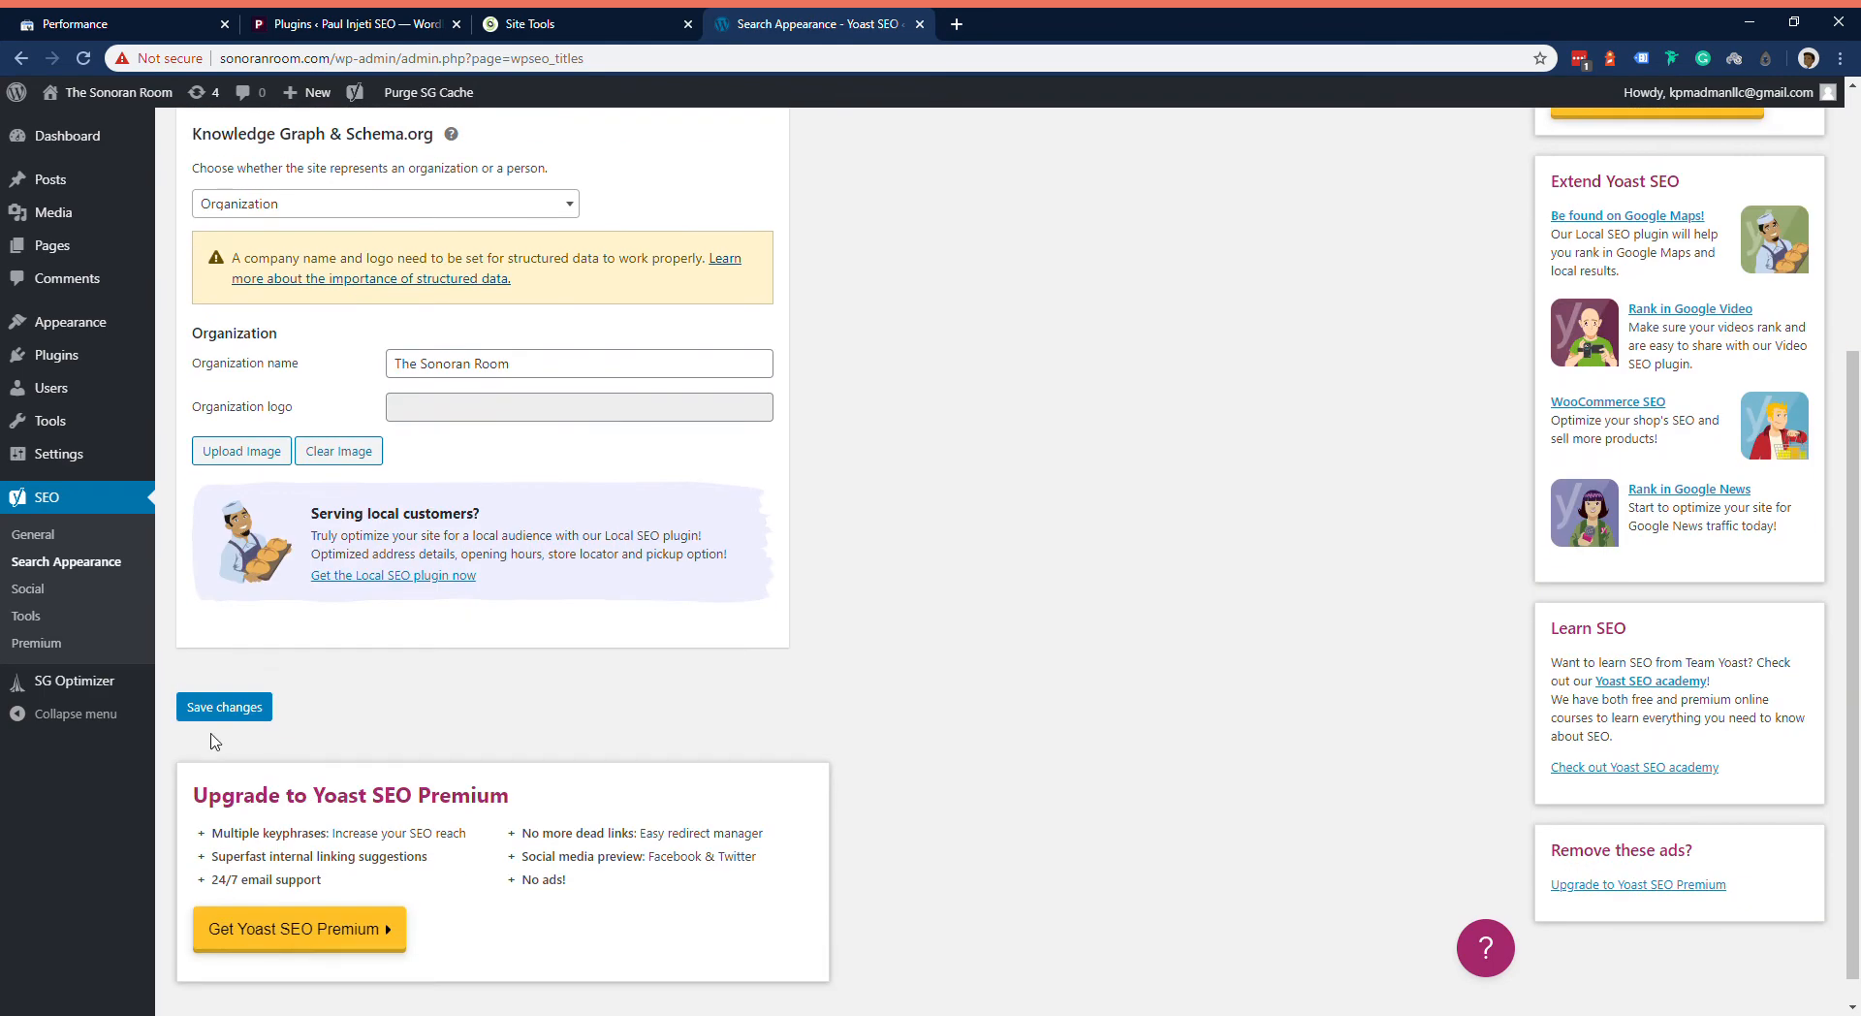
{"action": "left_click", "coordinate": [243, 707]}
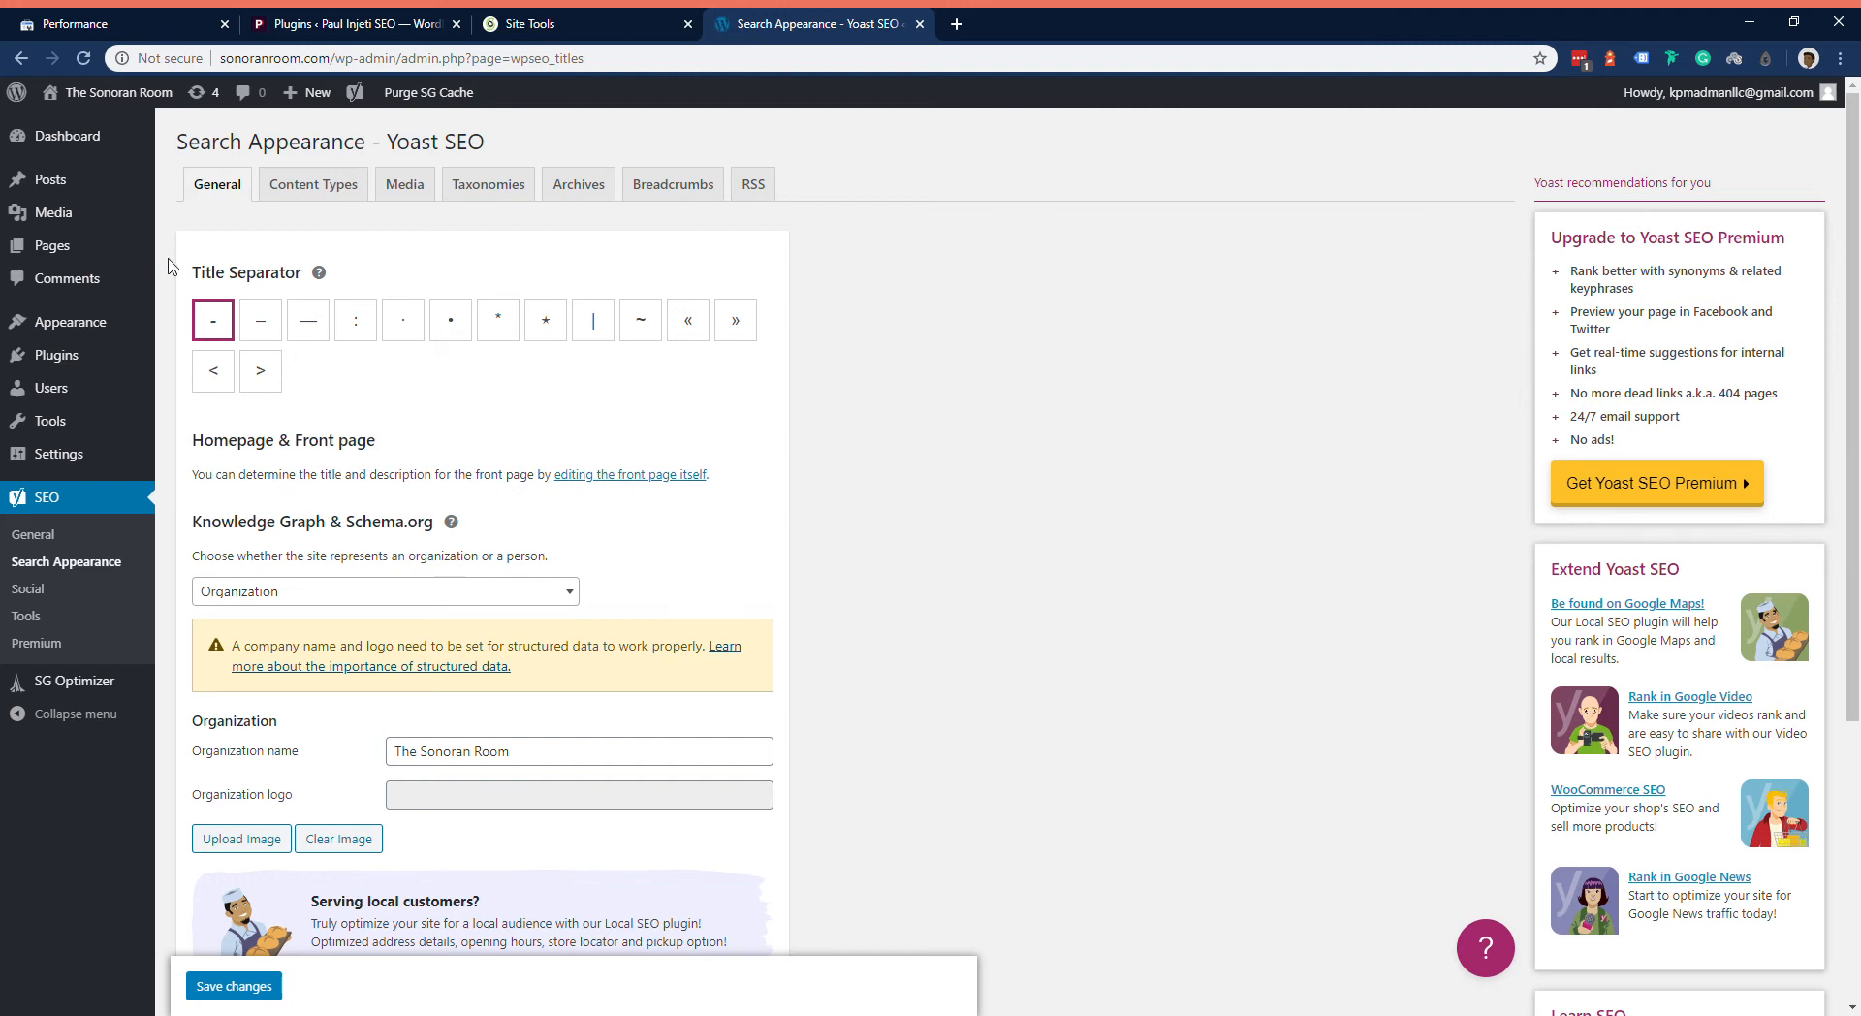
Step: Look over the Content Types, Media, Taxonomies and Archives options in Yoast SEO's Search Appearance settings
{"action": "left_click", "coordinate": [313, 184]}
{"action": "scroll", "coordinate": [1278, 554], "scroll_direction": "down", "scroll_amount": 1}
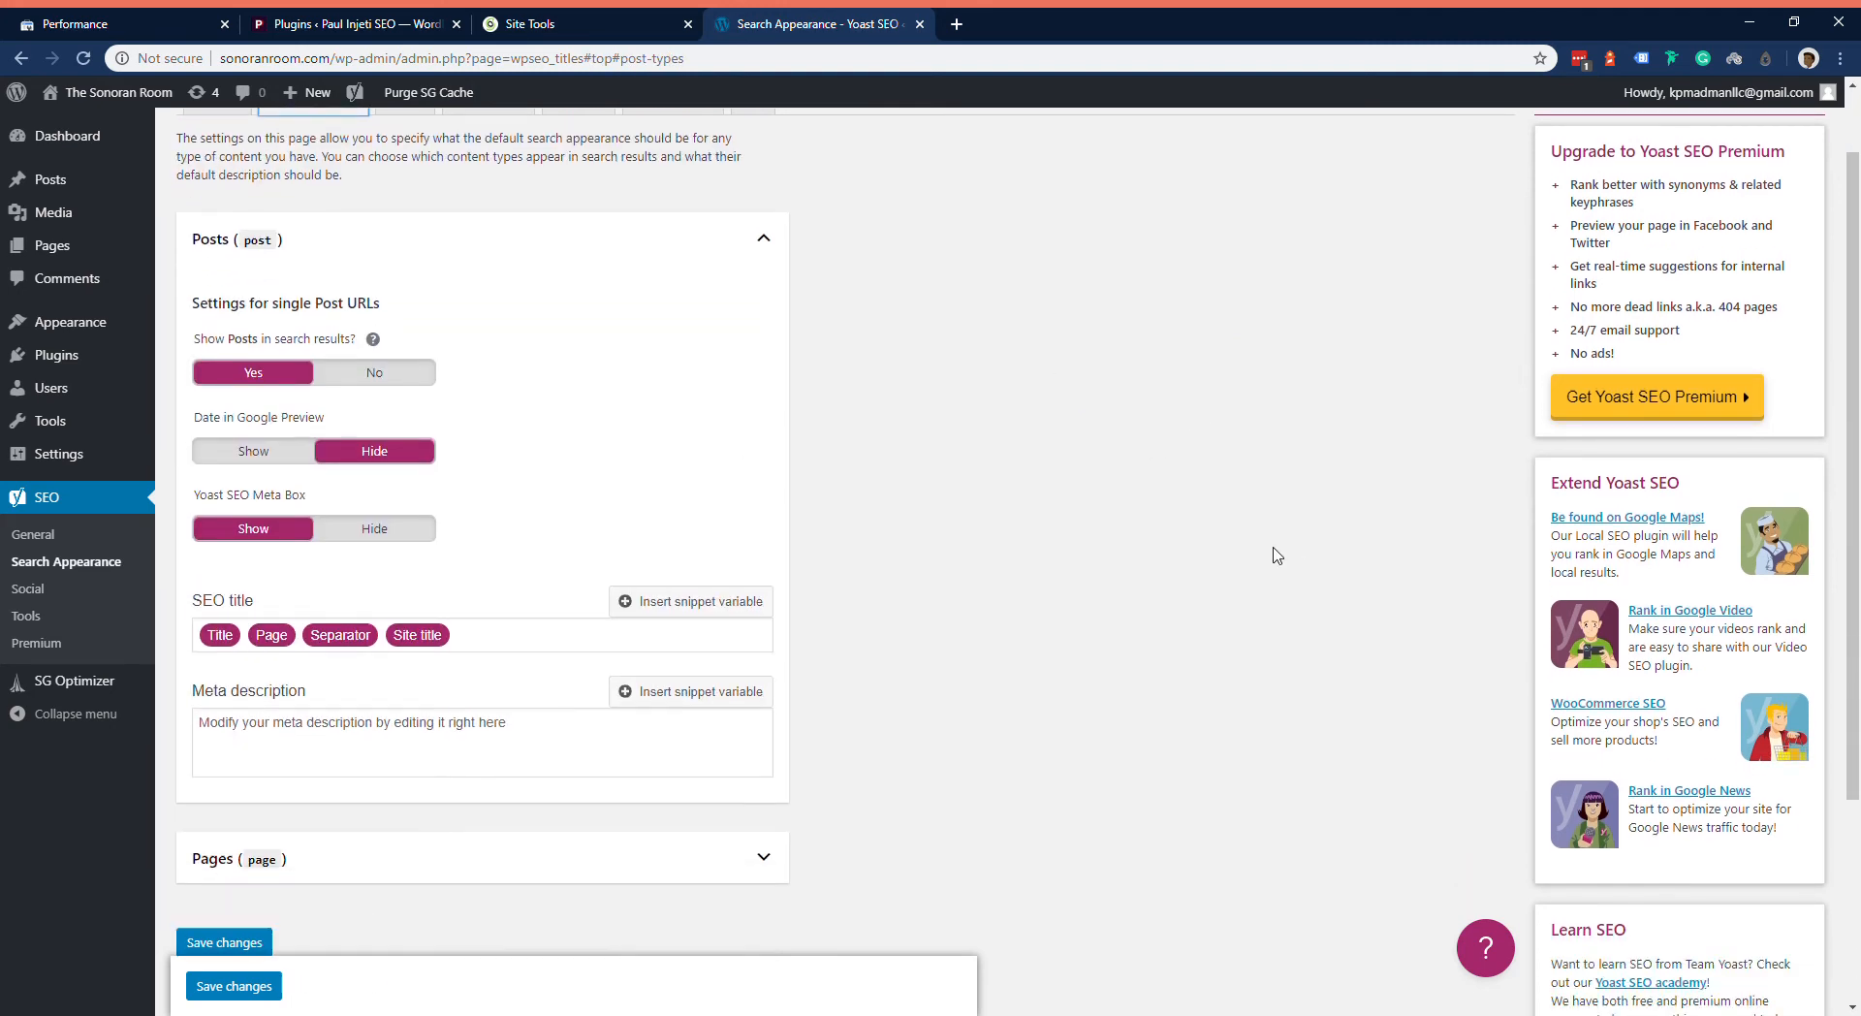
{"action": "scroll", "coordinate": [886, 544], "scroll_direction": "down", "scroll_amount": 1}
{"action": "scroll", "coordinate": [869, 544], "scroll_direction": "up", "scroll_amount": 2}
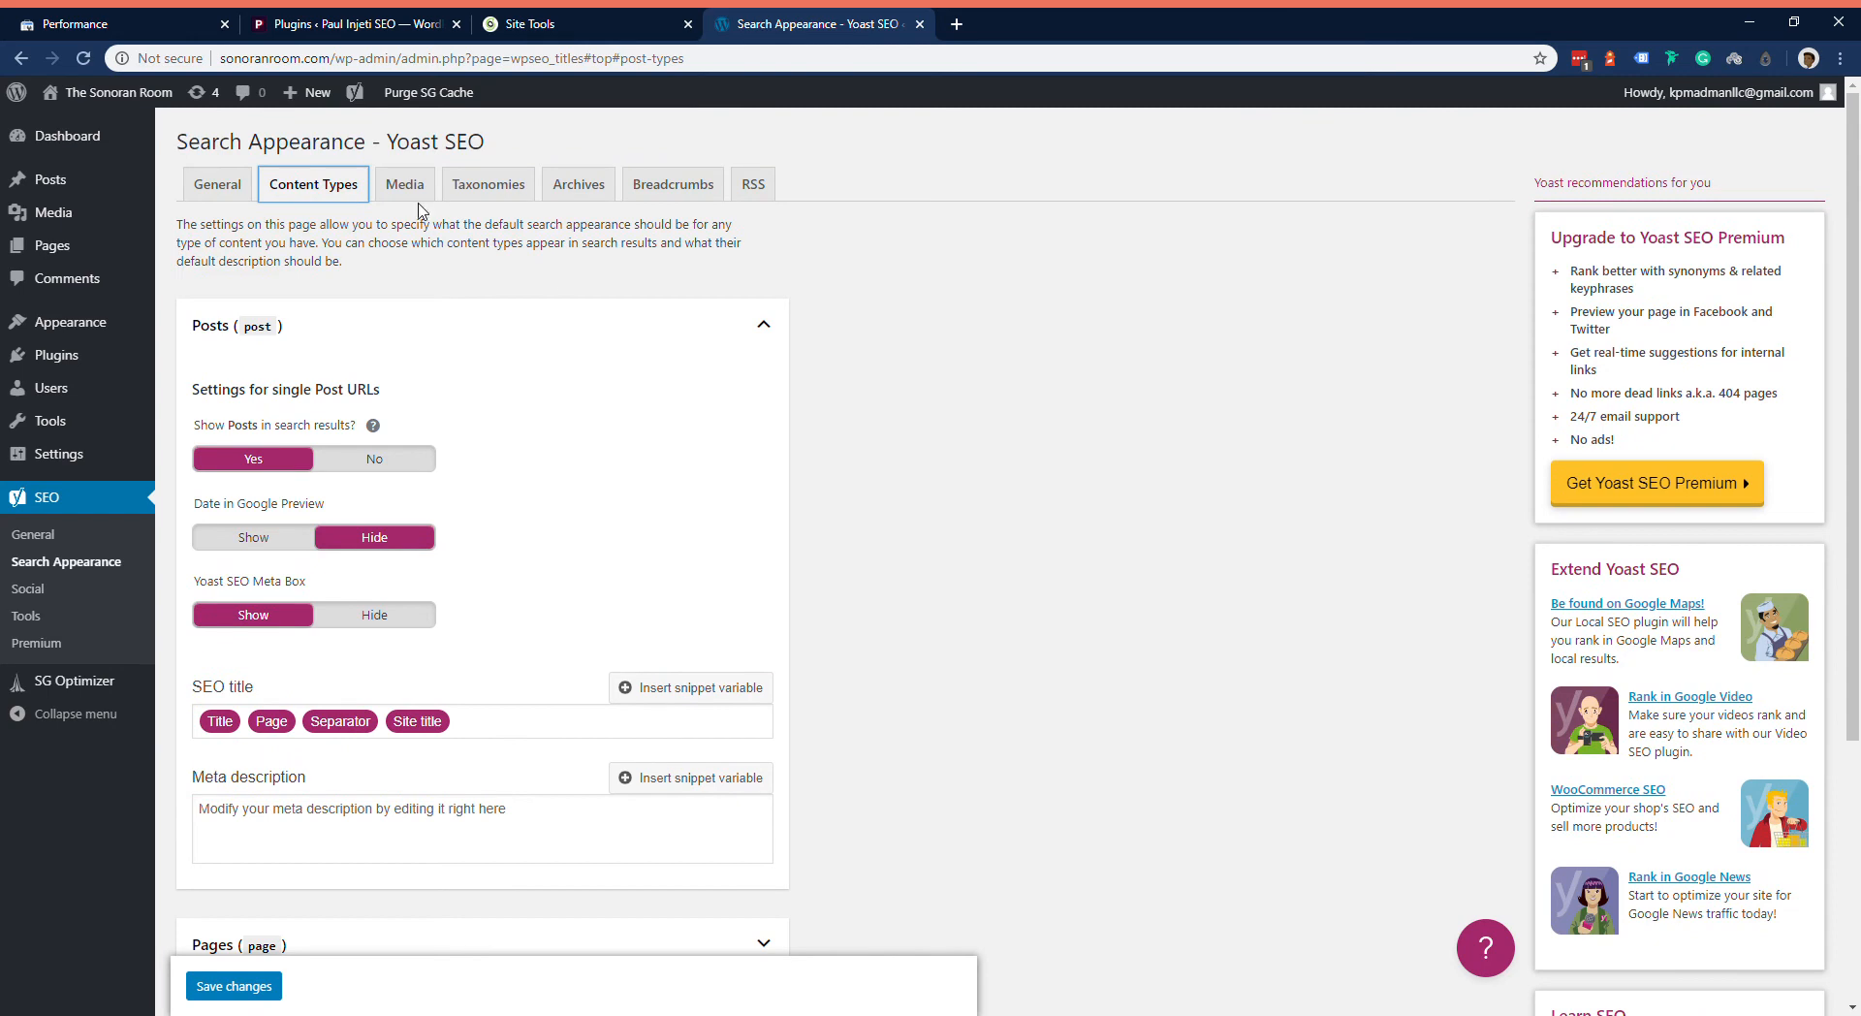
{"action": "left_click", "coordinate": [340, 857]}
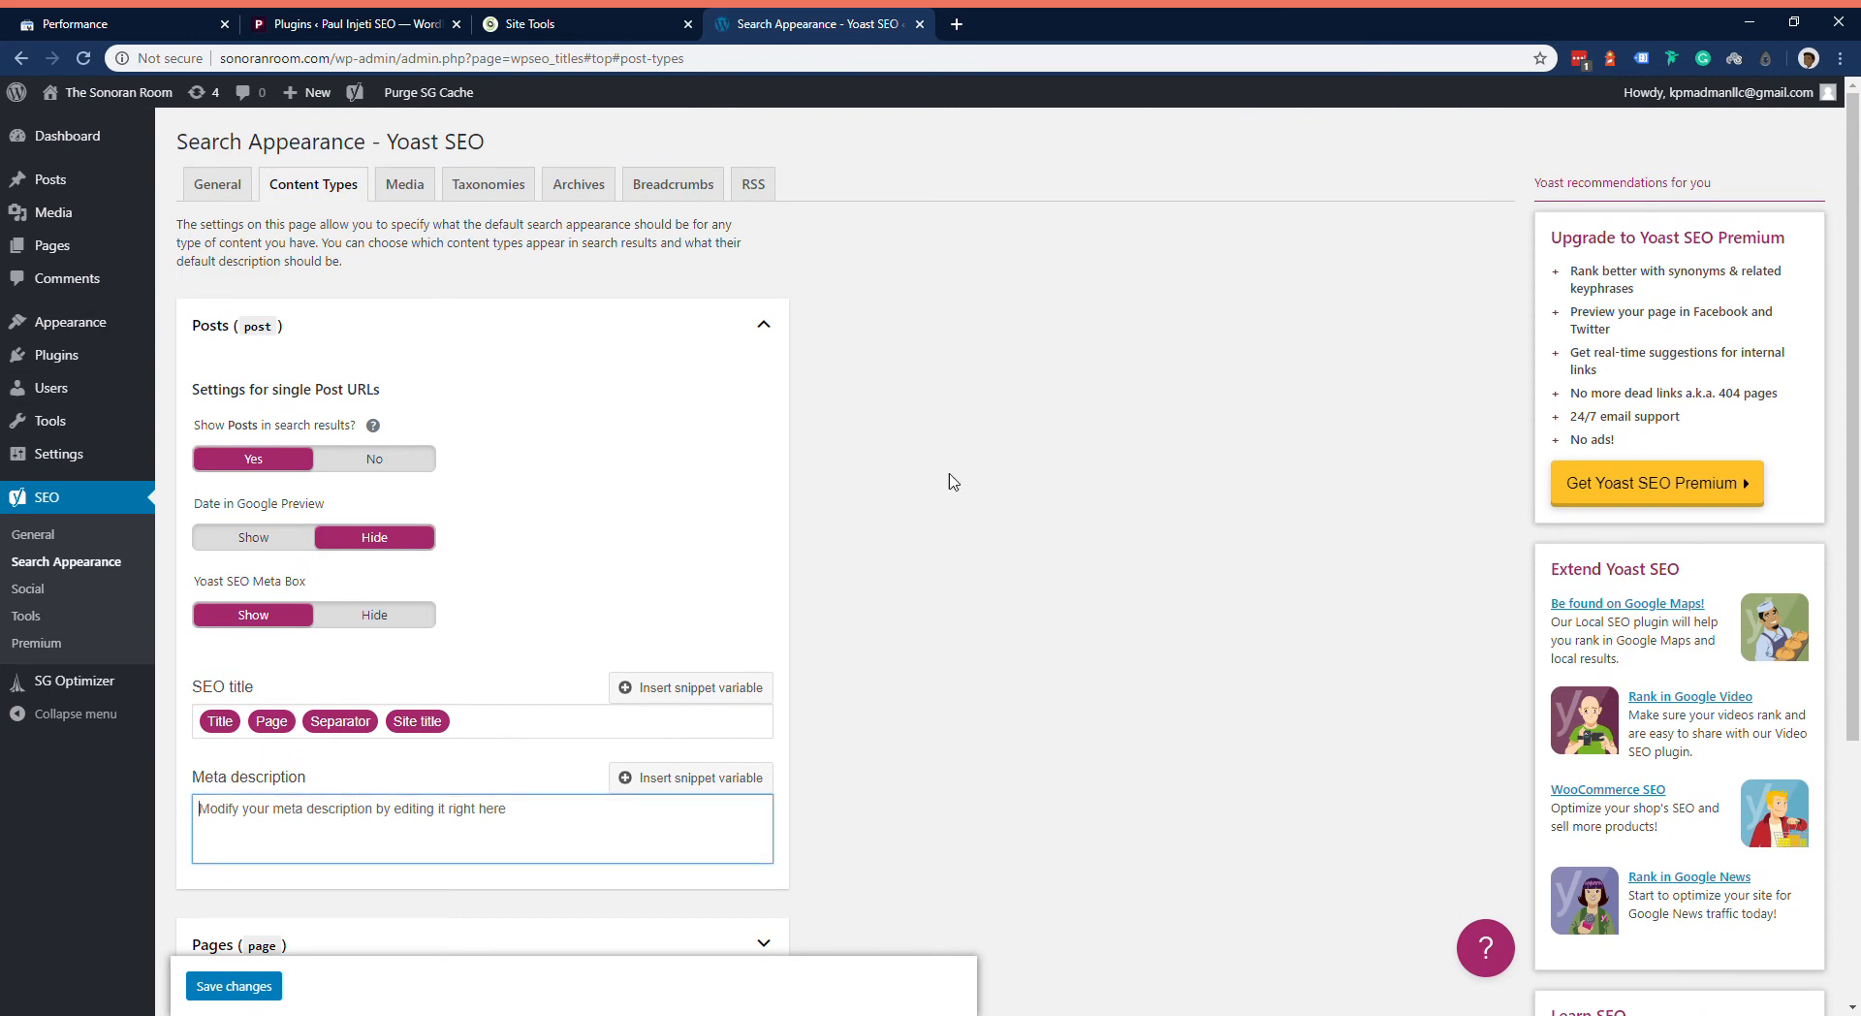
{"action": "left_click", "coordinate": [408, 193]}
{"action": "left_click", "coordinate": [473, 193]}
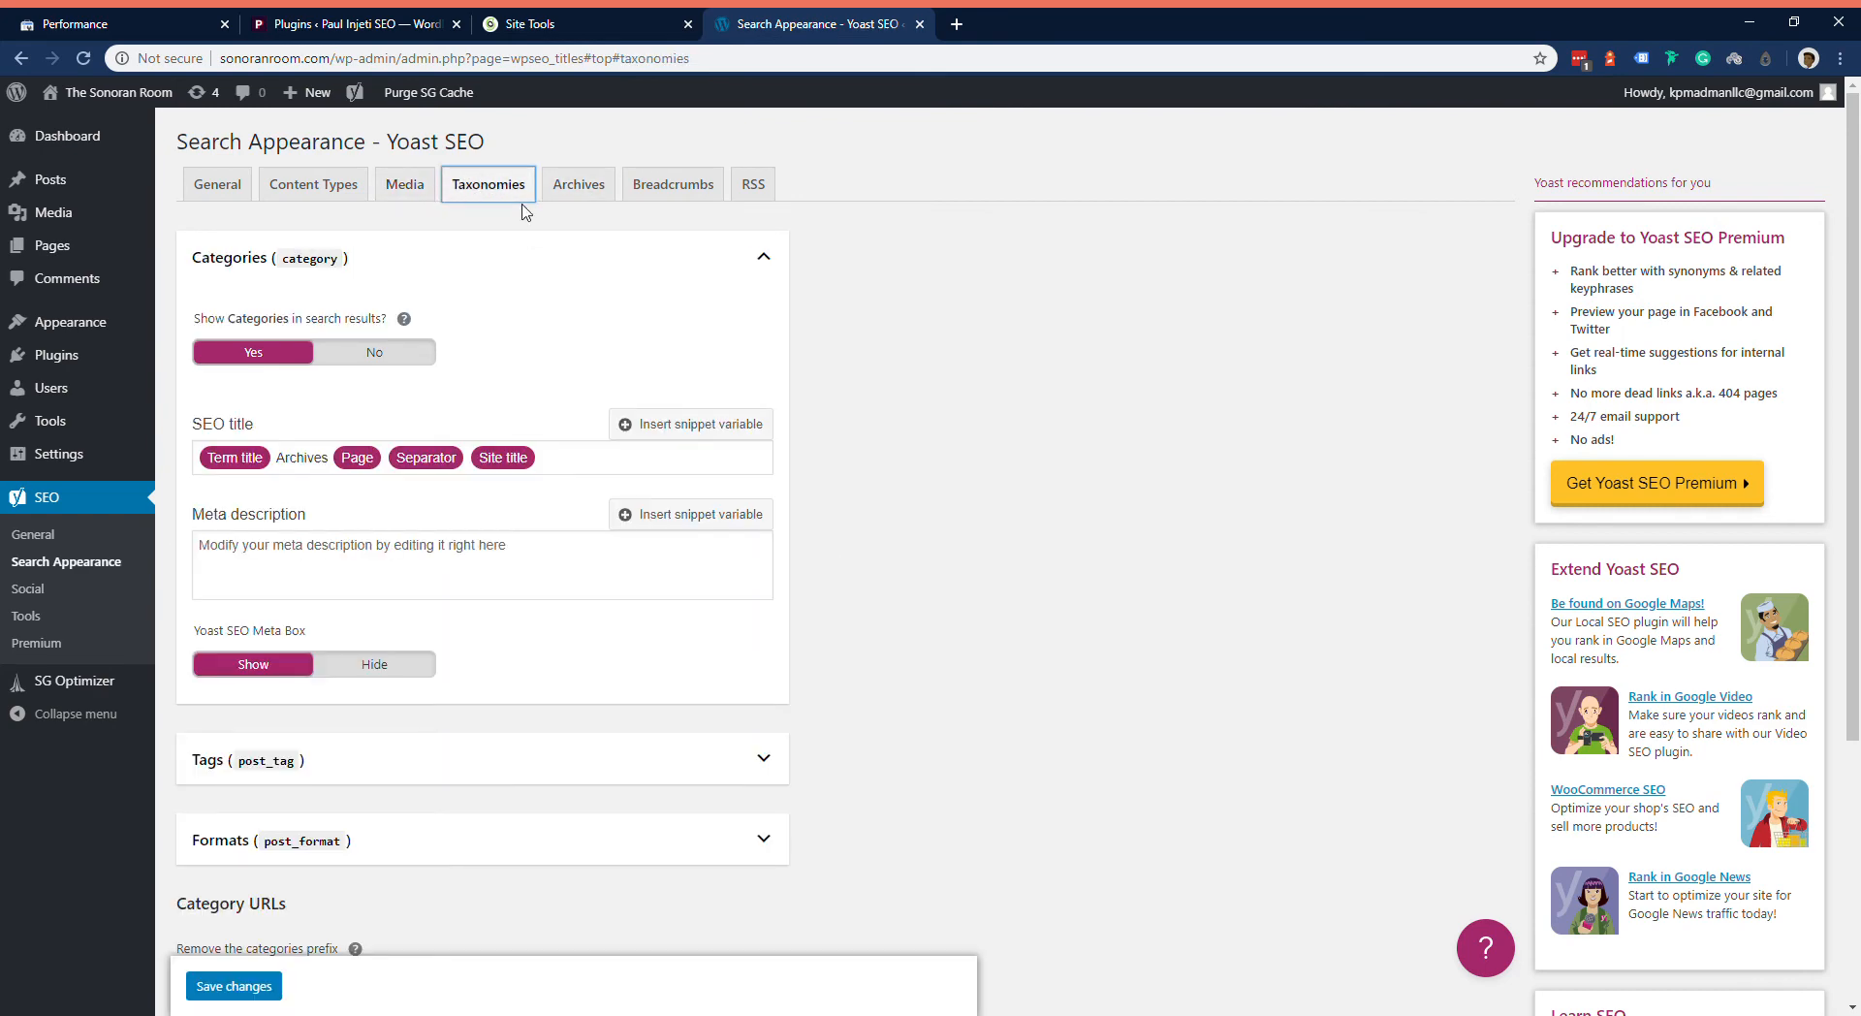
{"action": "scroll", "coordinate": [578, 520], "scroll_direction": "down", "scroll_amount": 3}
{"action": "scroll", "coordinate": [600, 307], "scroll_direction": "up", "scroll_amount": 3}
{"action": "left_click", "coordinate": [593, 194]}
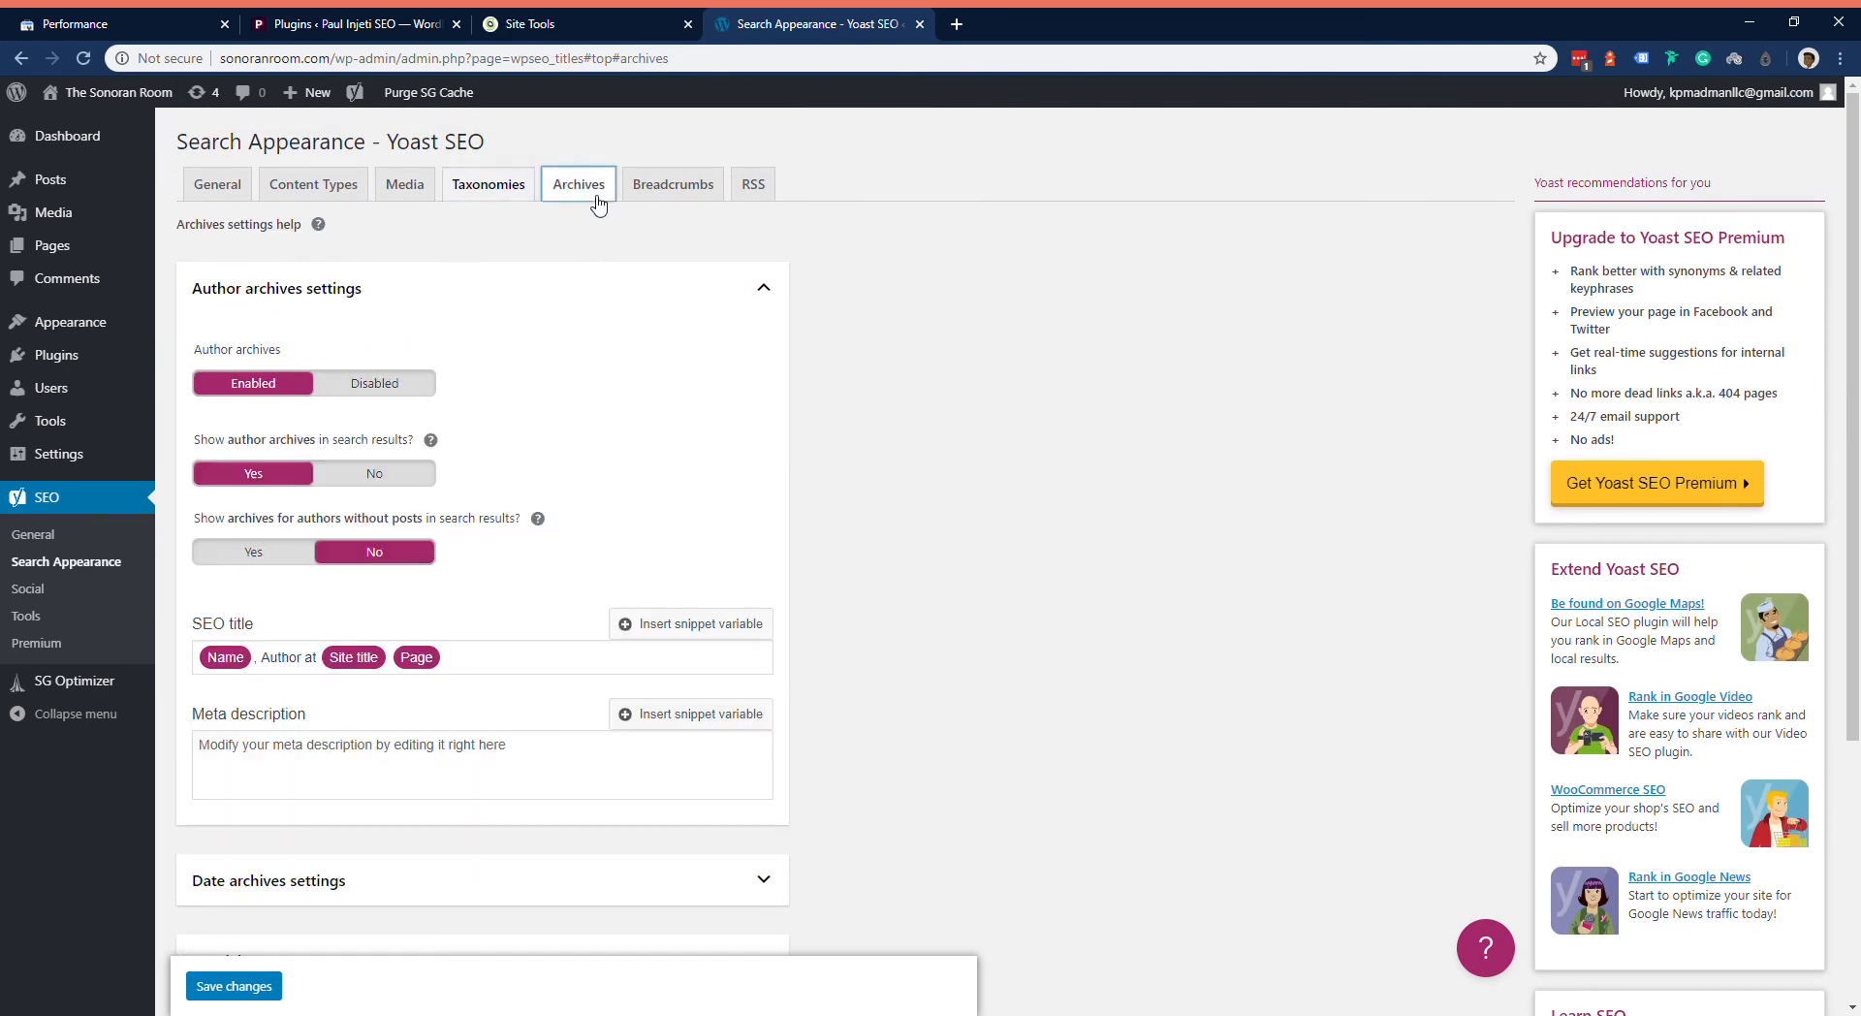
Step: Look over Yoast SEO's social profile fields and its tools, including the robots.txt and .htaccess file editor
{"action": "left_click", "coordinate": [109, 593]}
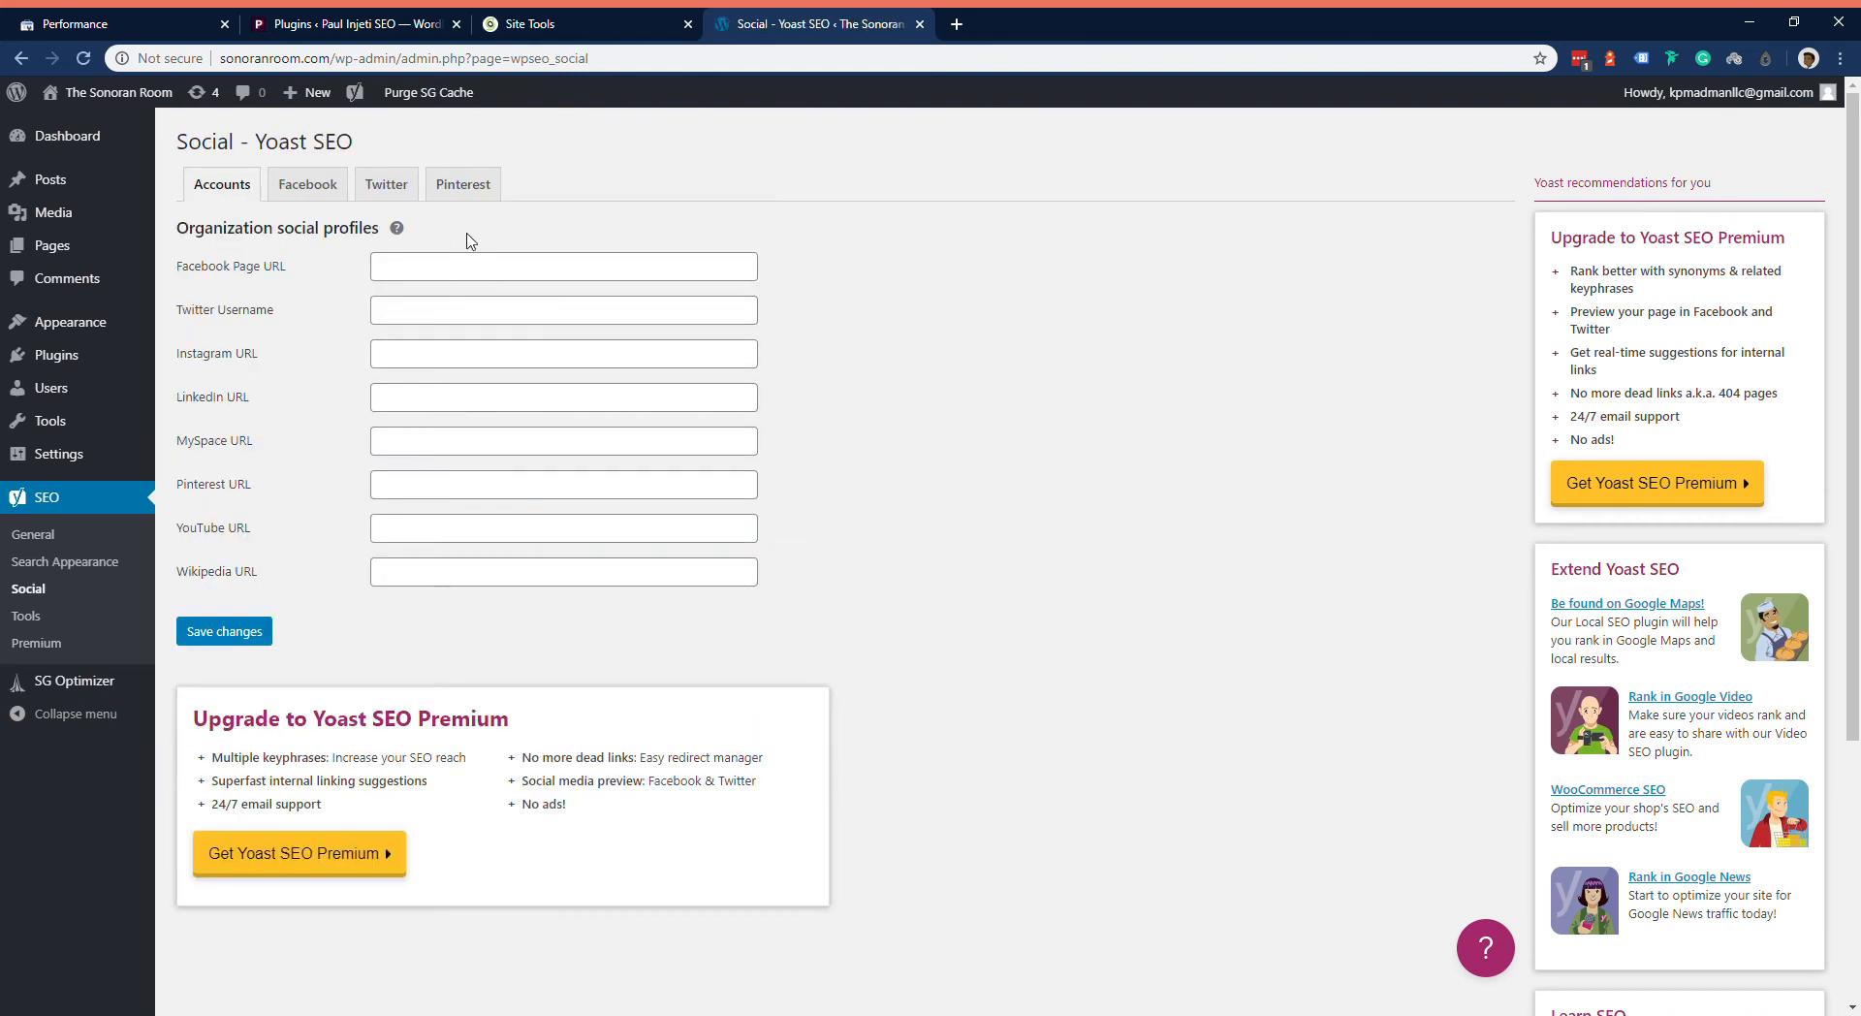
{"action": "left_click", "coordinate": [49, 618]}
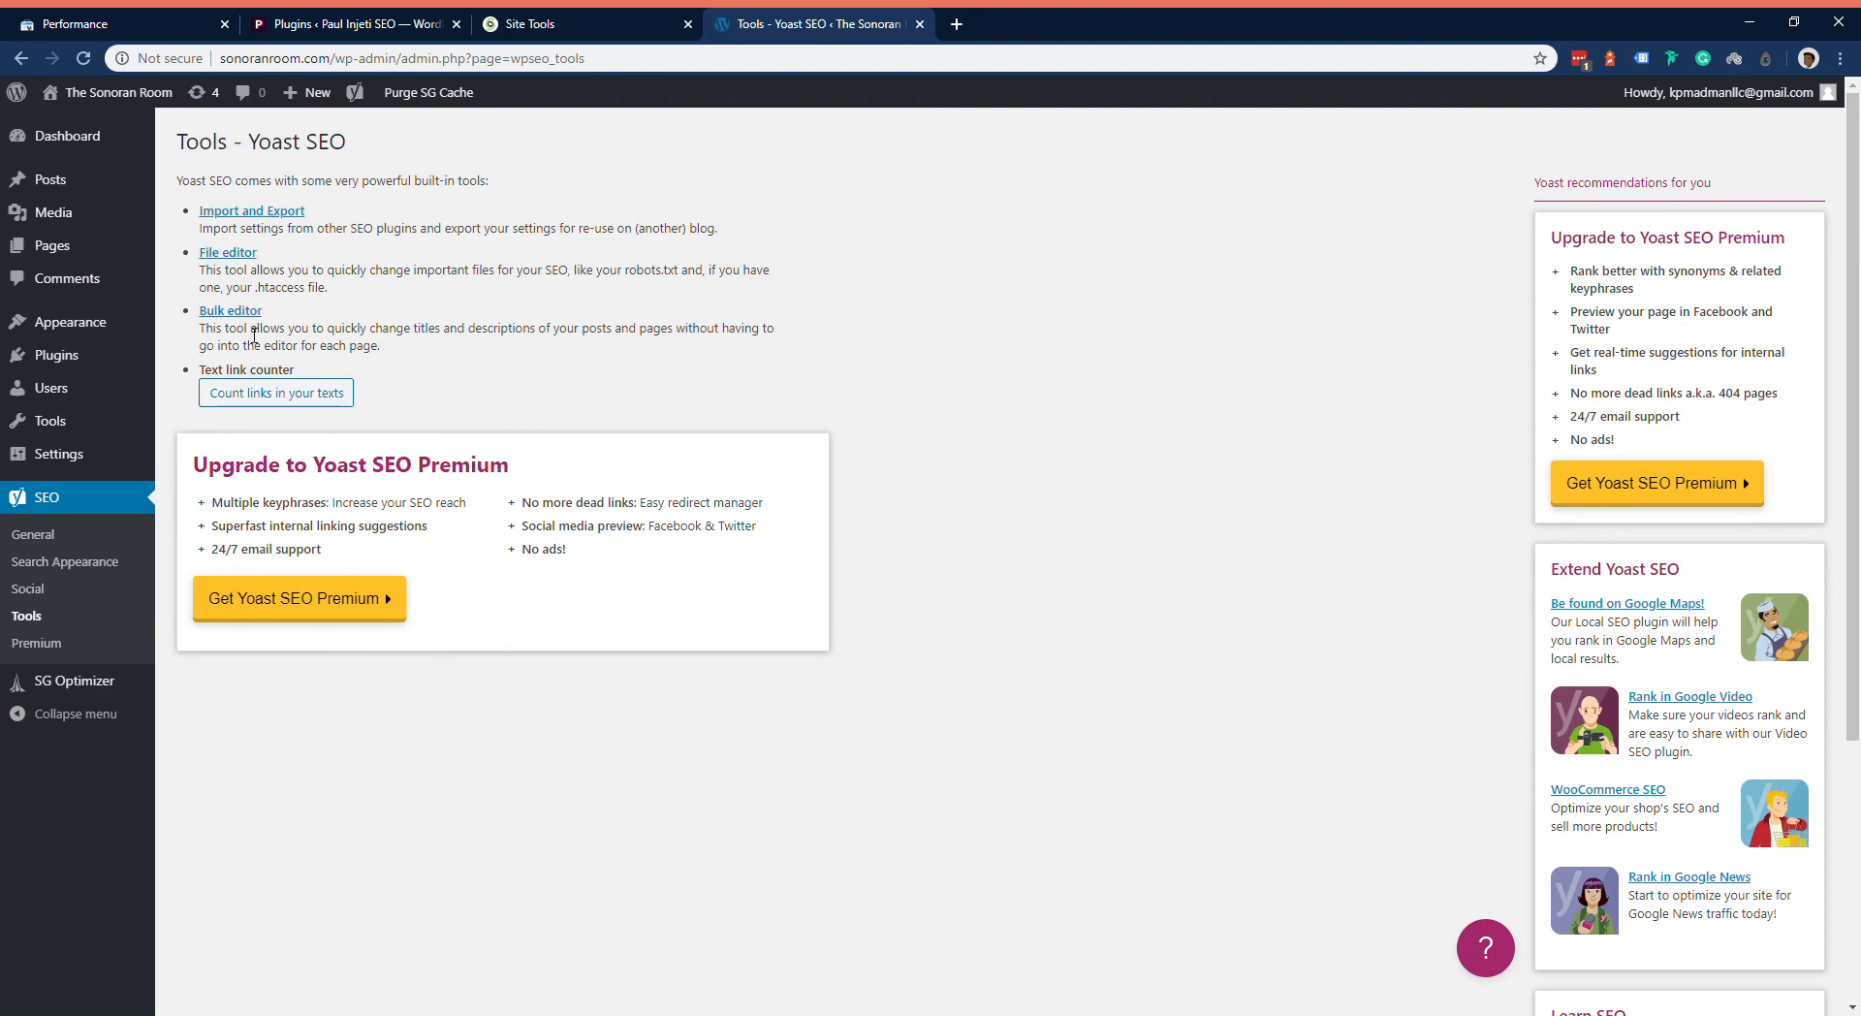
{"action": "left_click", "coordinate": [231, 253]}
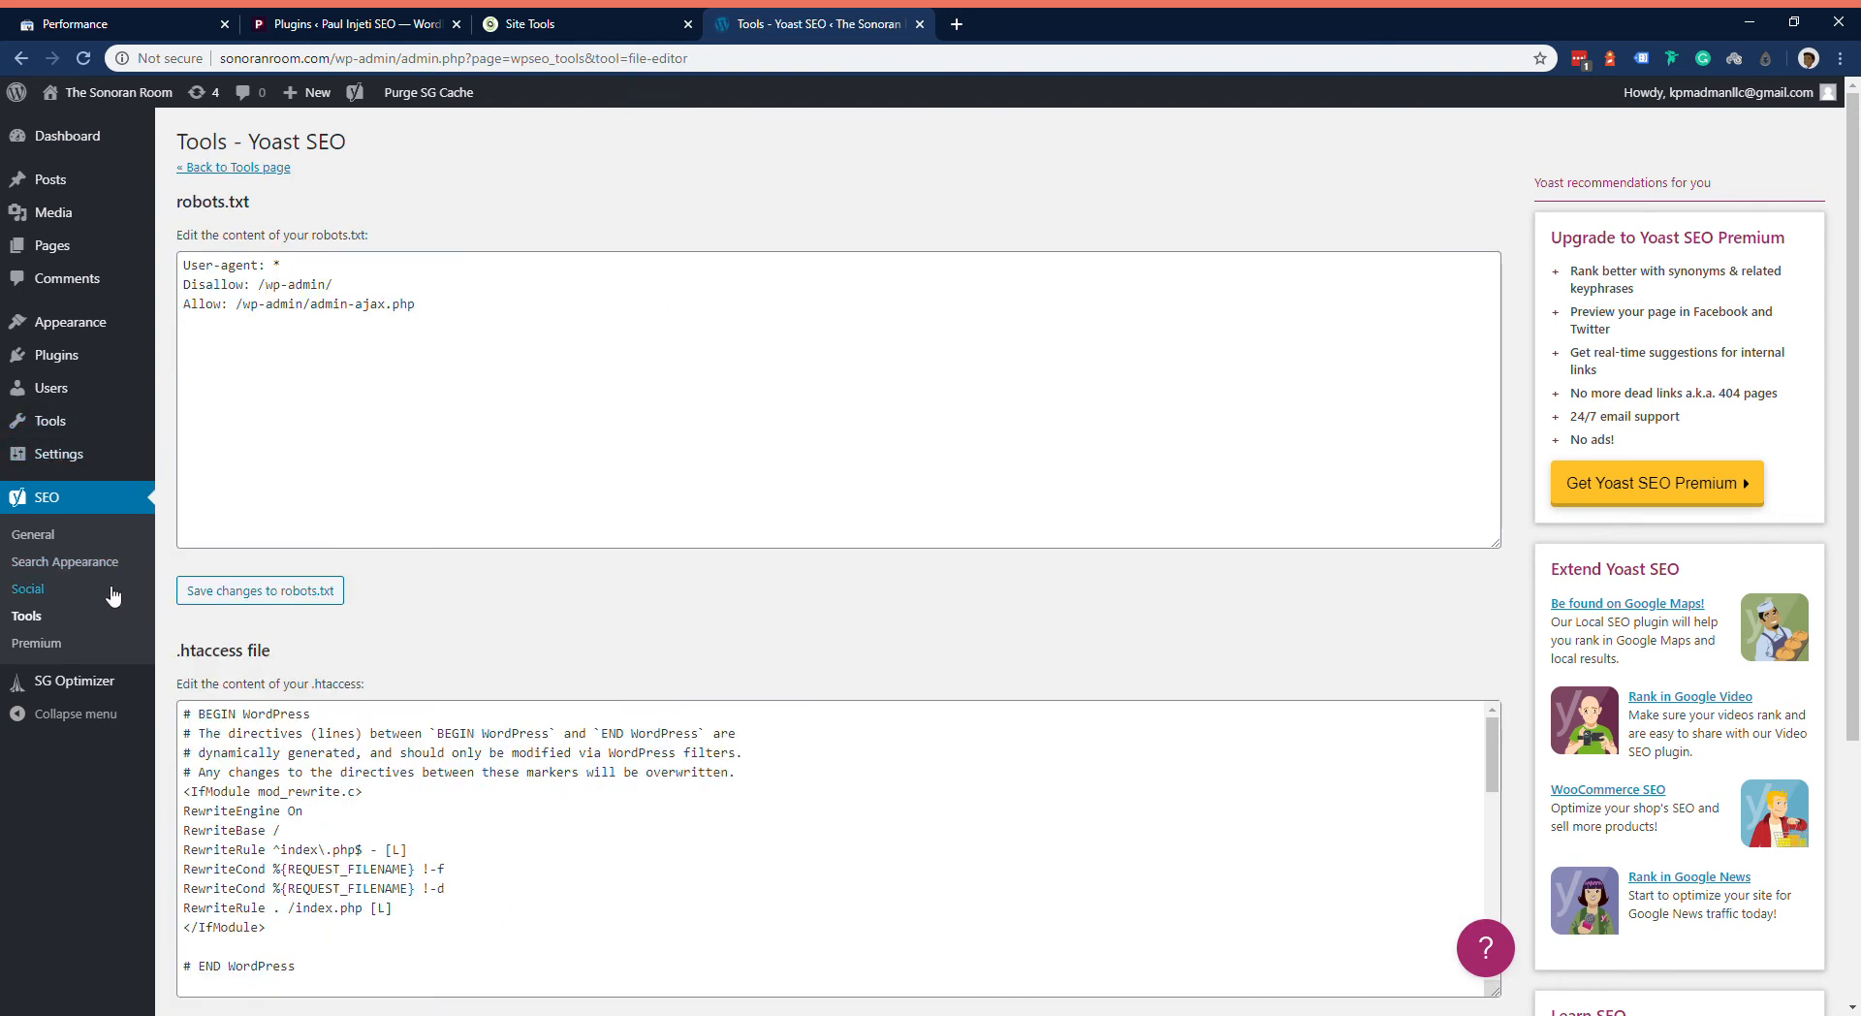
{"action": "left_click", "coordinate": [116, 625]}
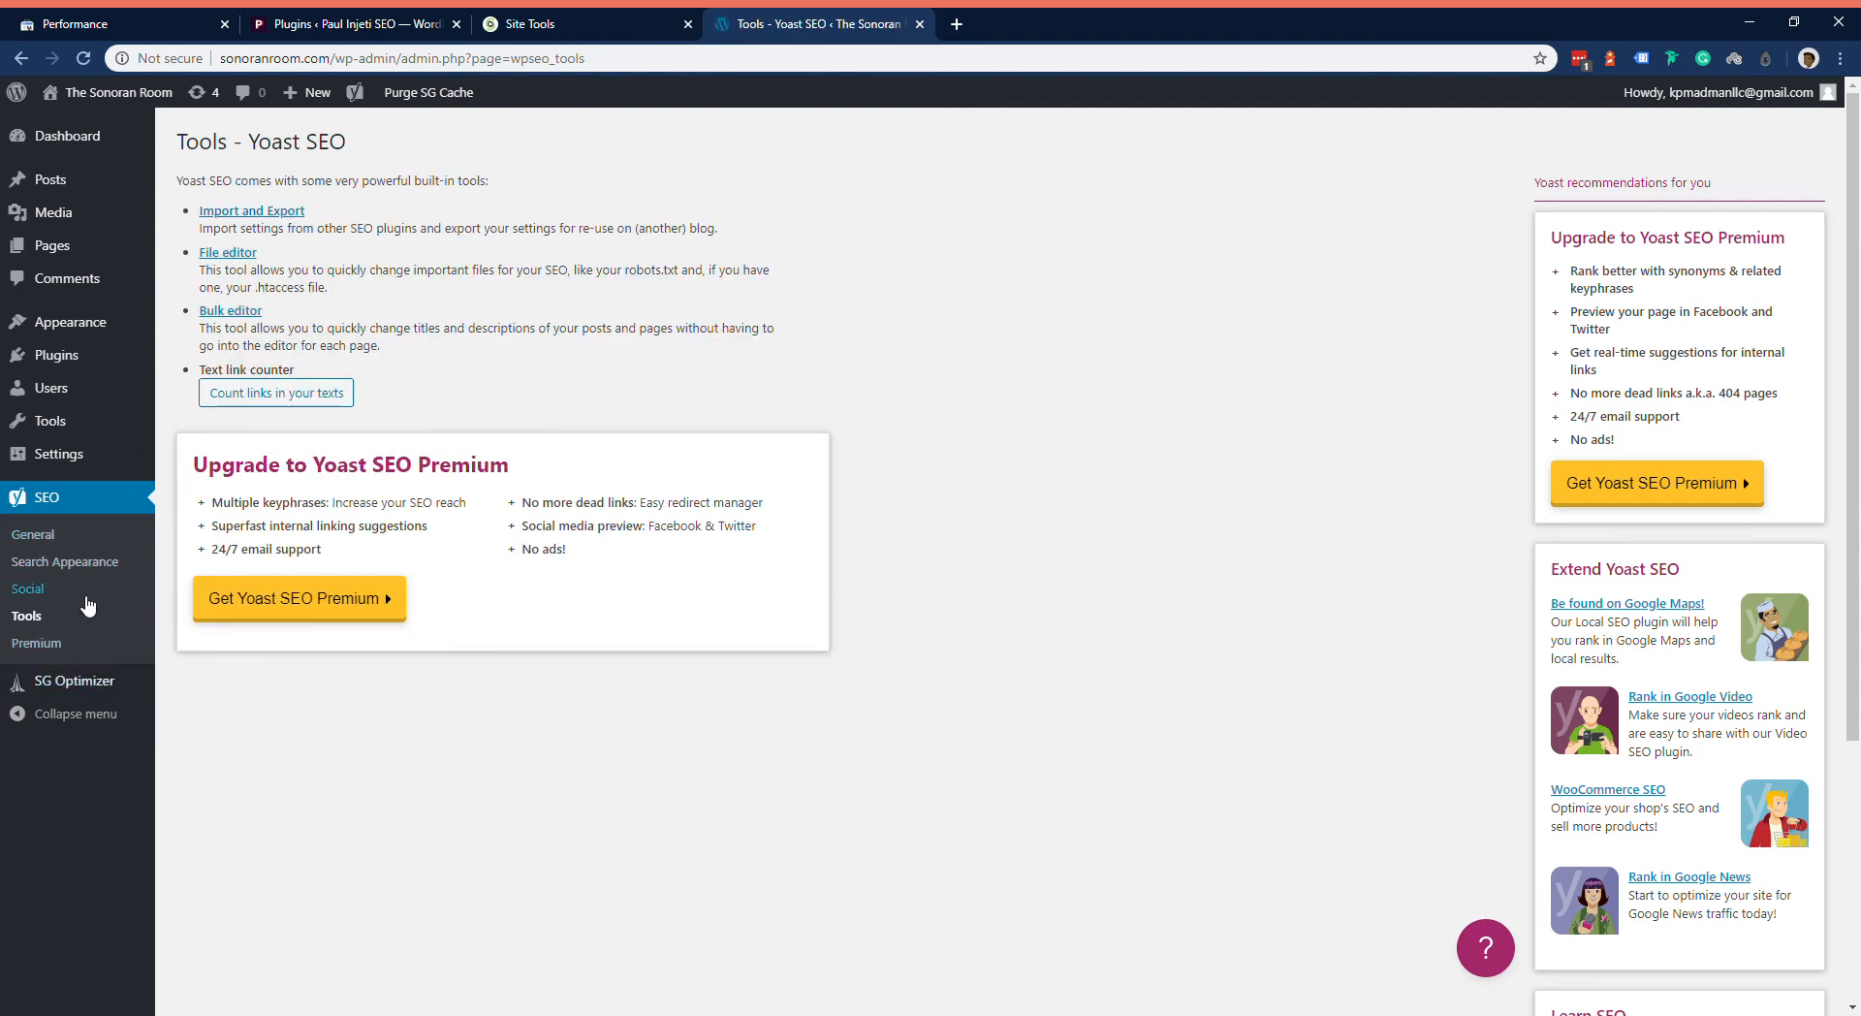
Step: View the site's XML sitemap from Yoast SEO's features, and return to the plugin's general dashboard
{"action": "left_click", "coordinate": [85, 541]}
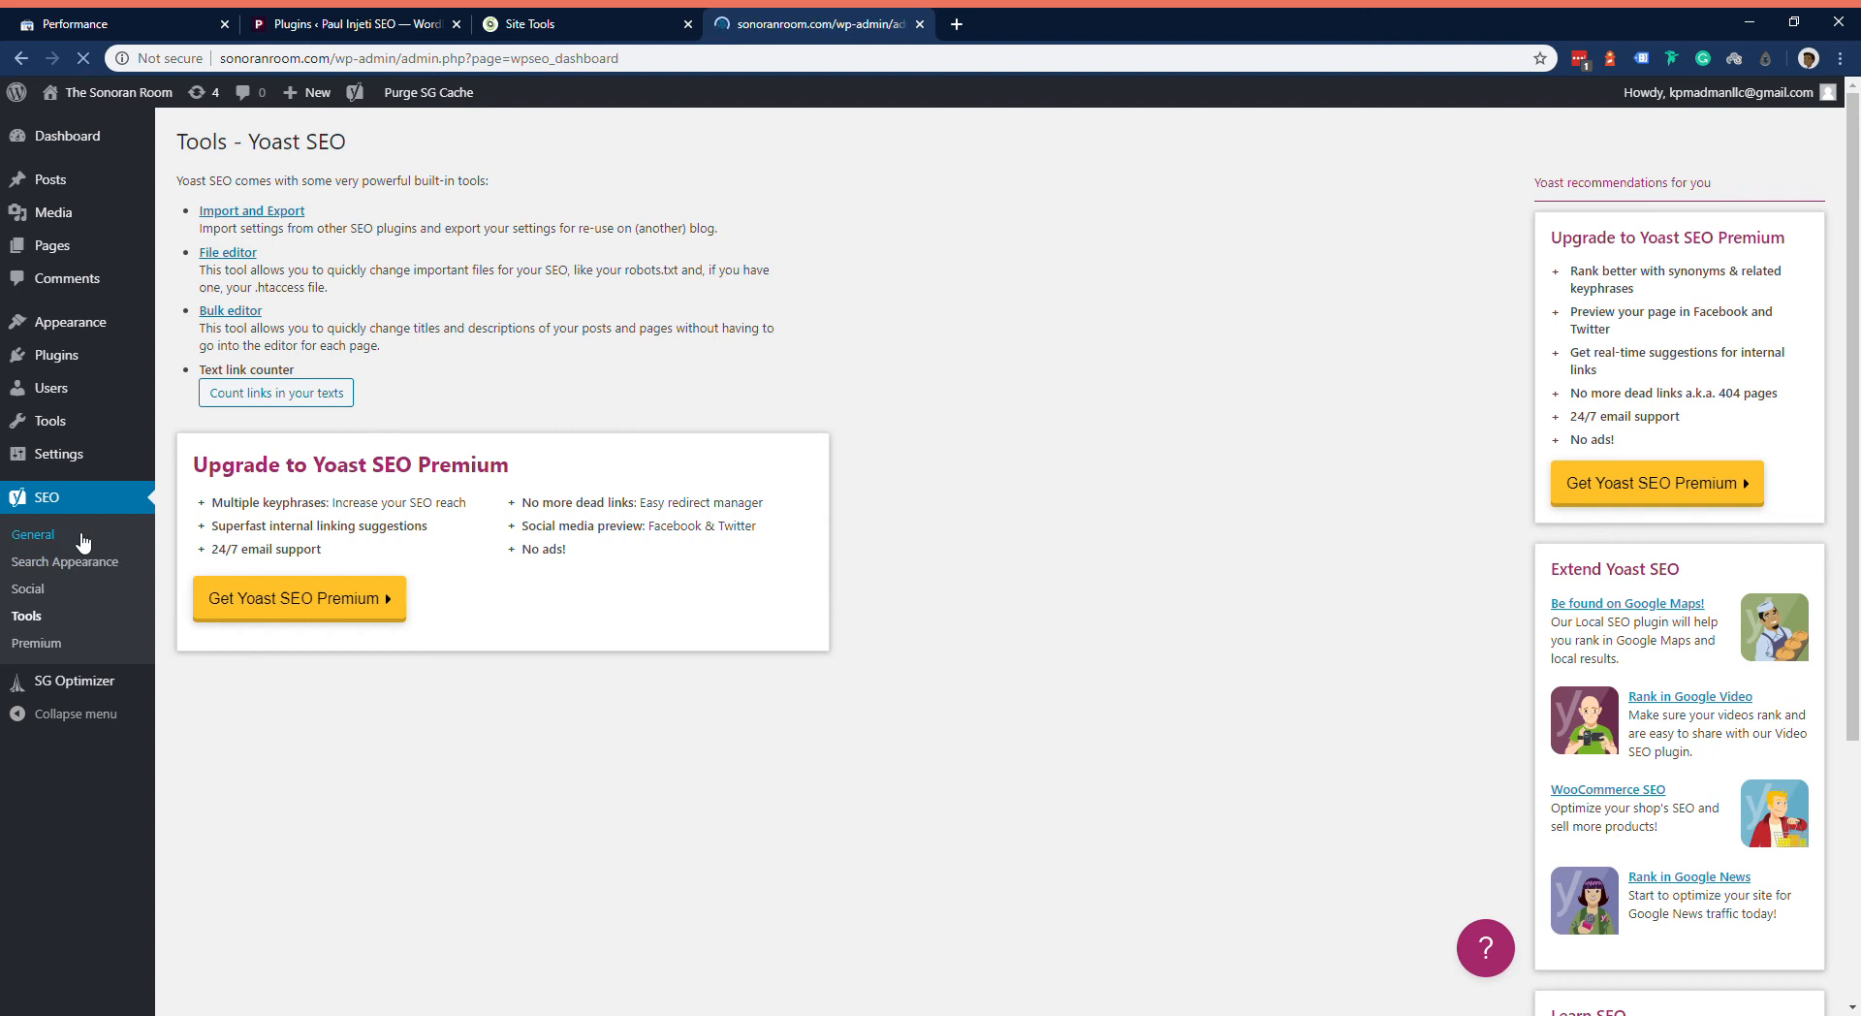
{"action": "left_click", "coordinate": [343, 186]}
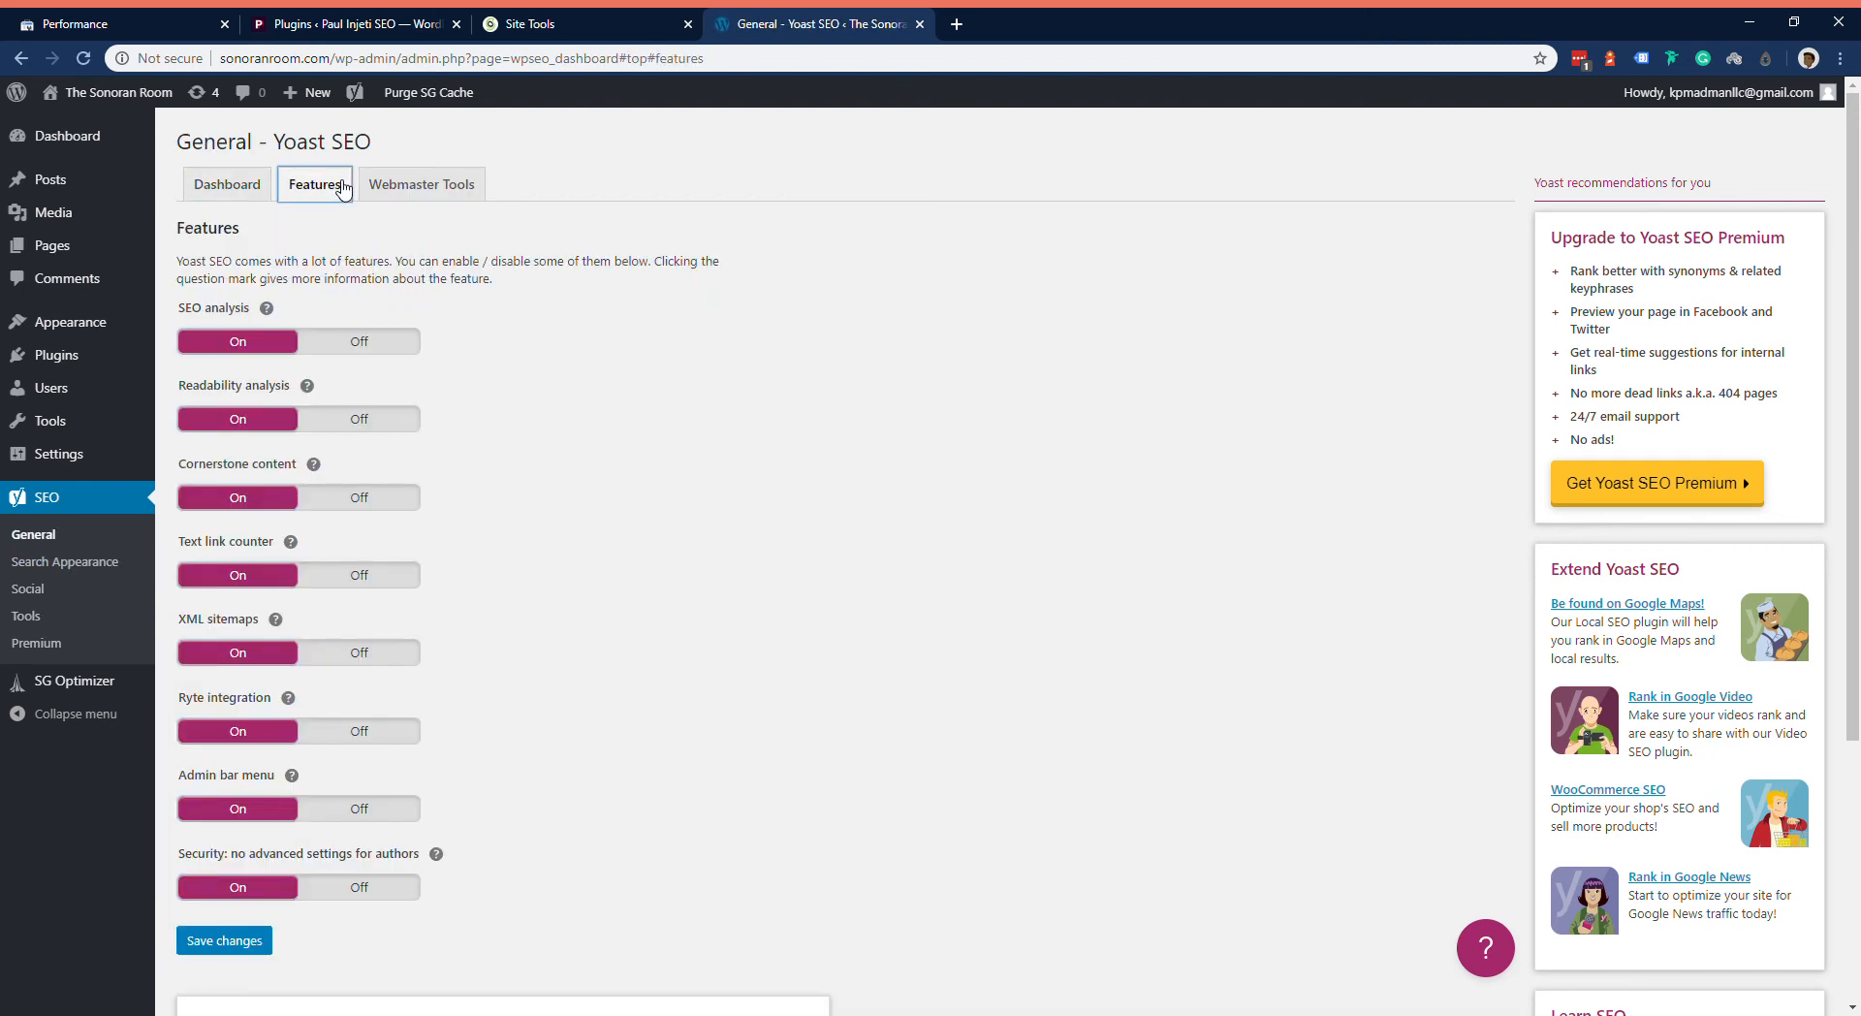
{"action": "left_click", "coordinate": [277, 620]}
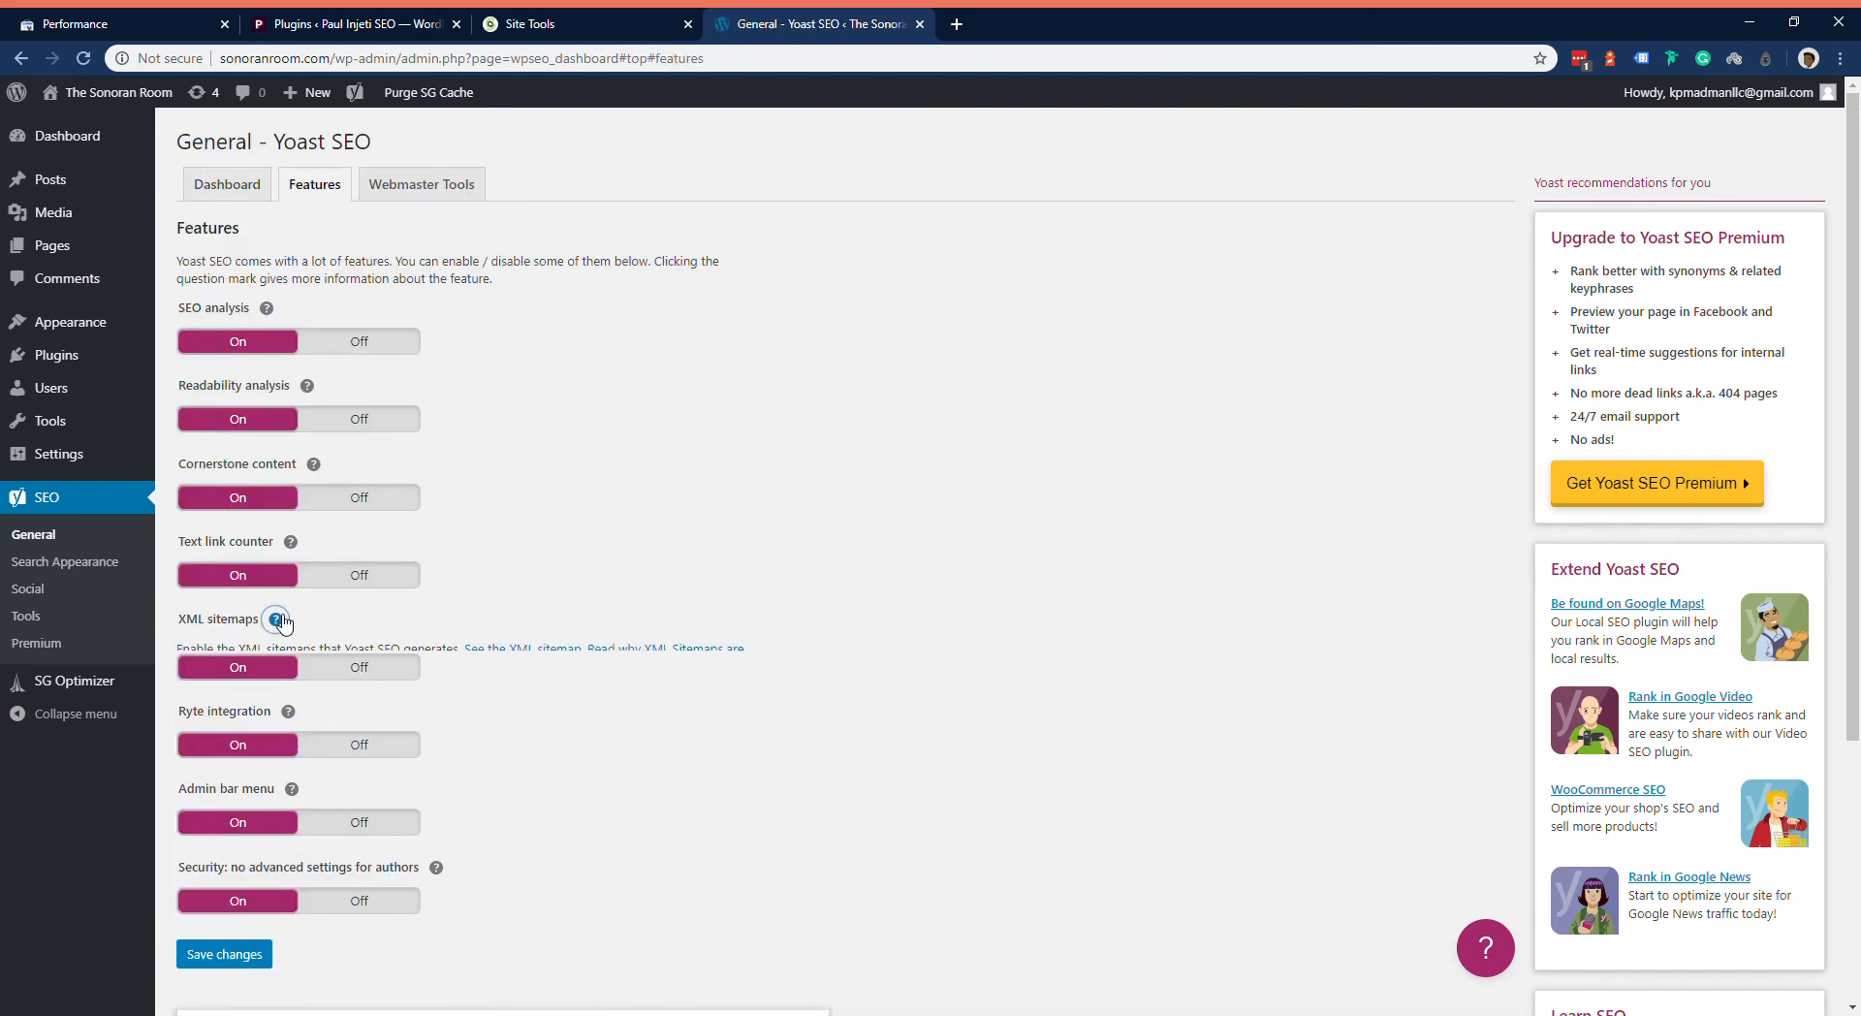
{"action": "left_click", "coordinate": [535, 658]}
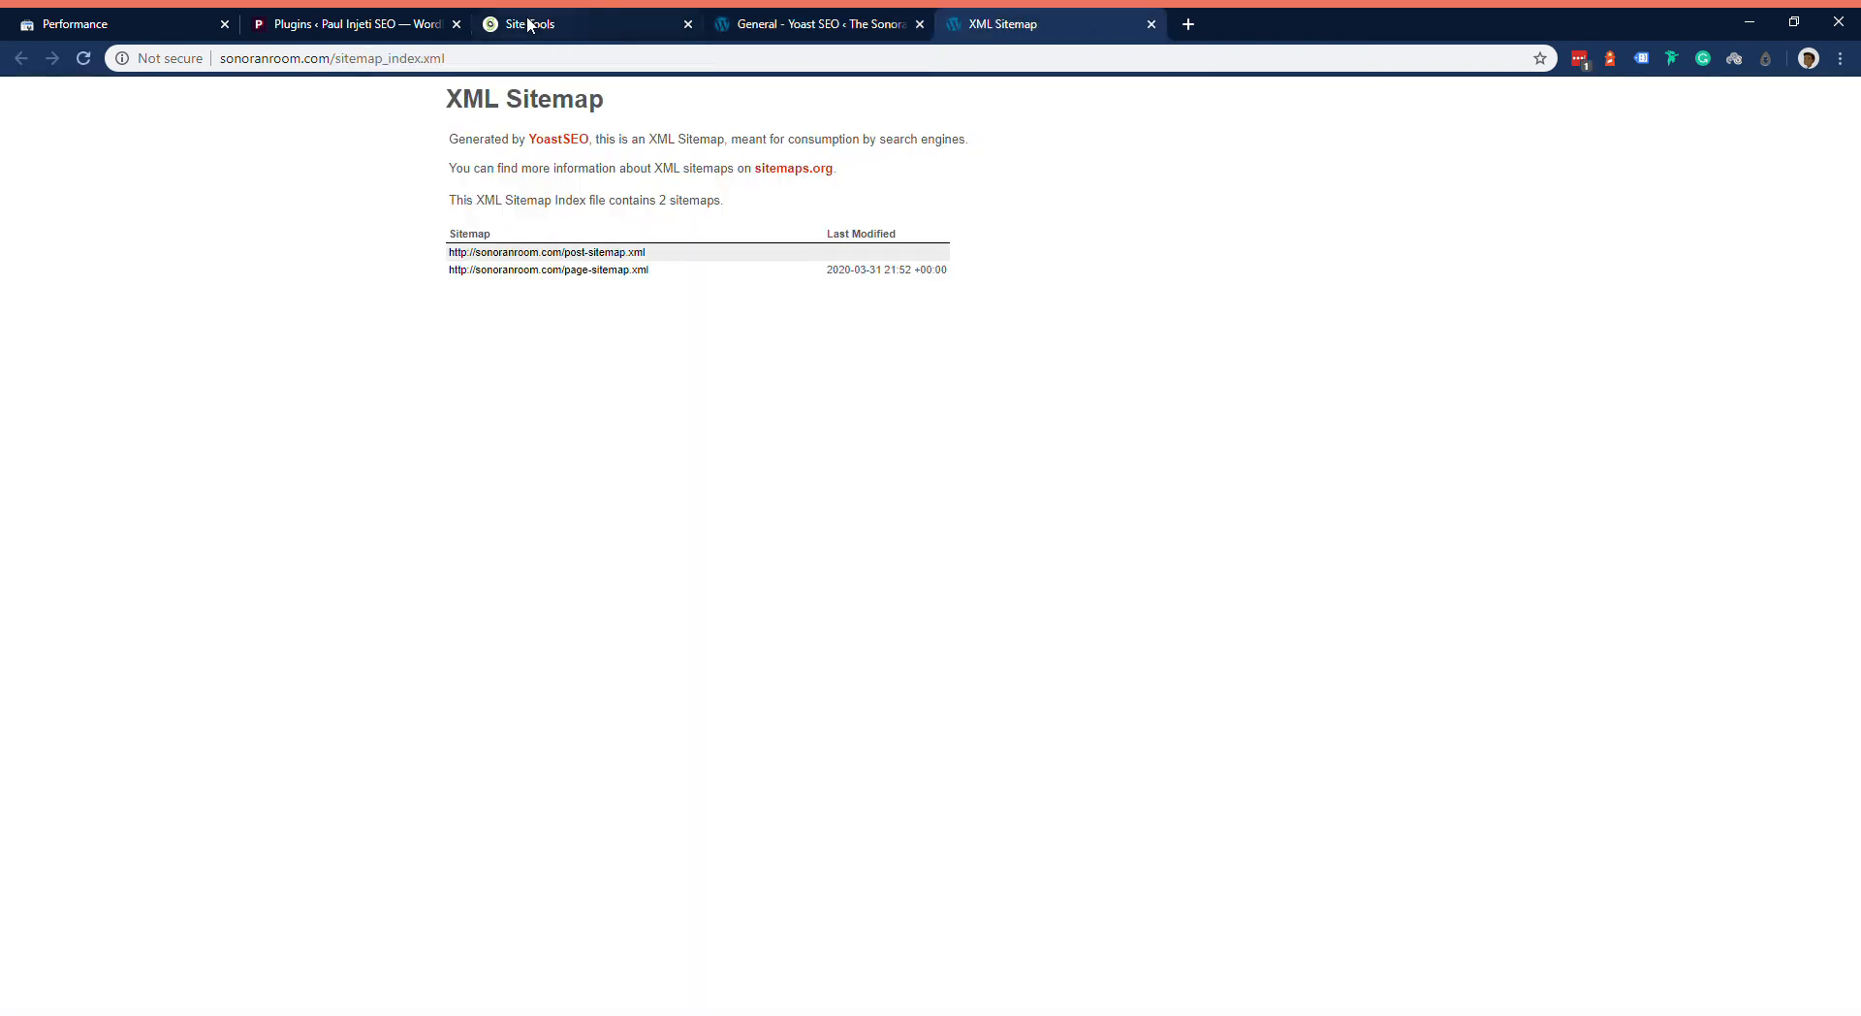
{"action": "left_click", "coordinate": [586, 22]}
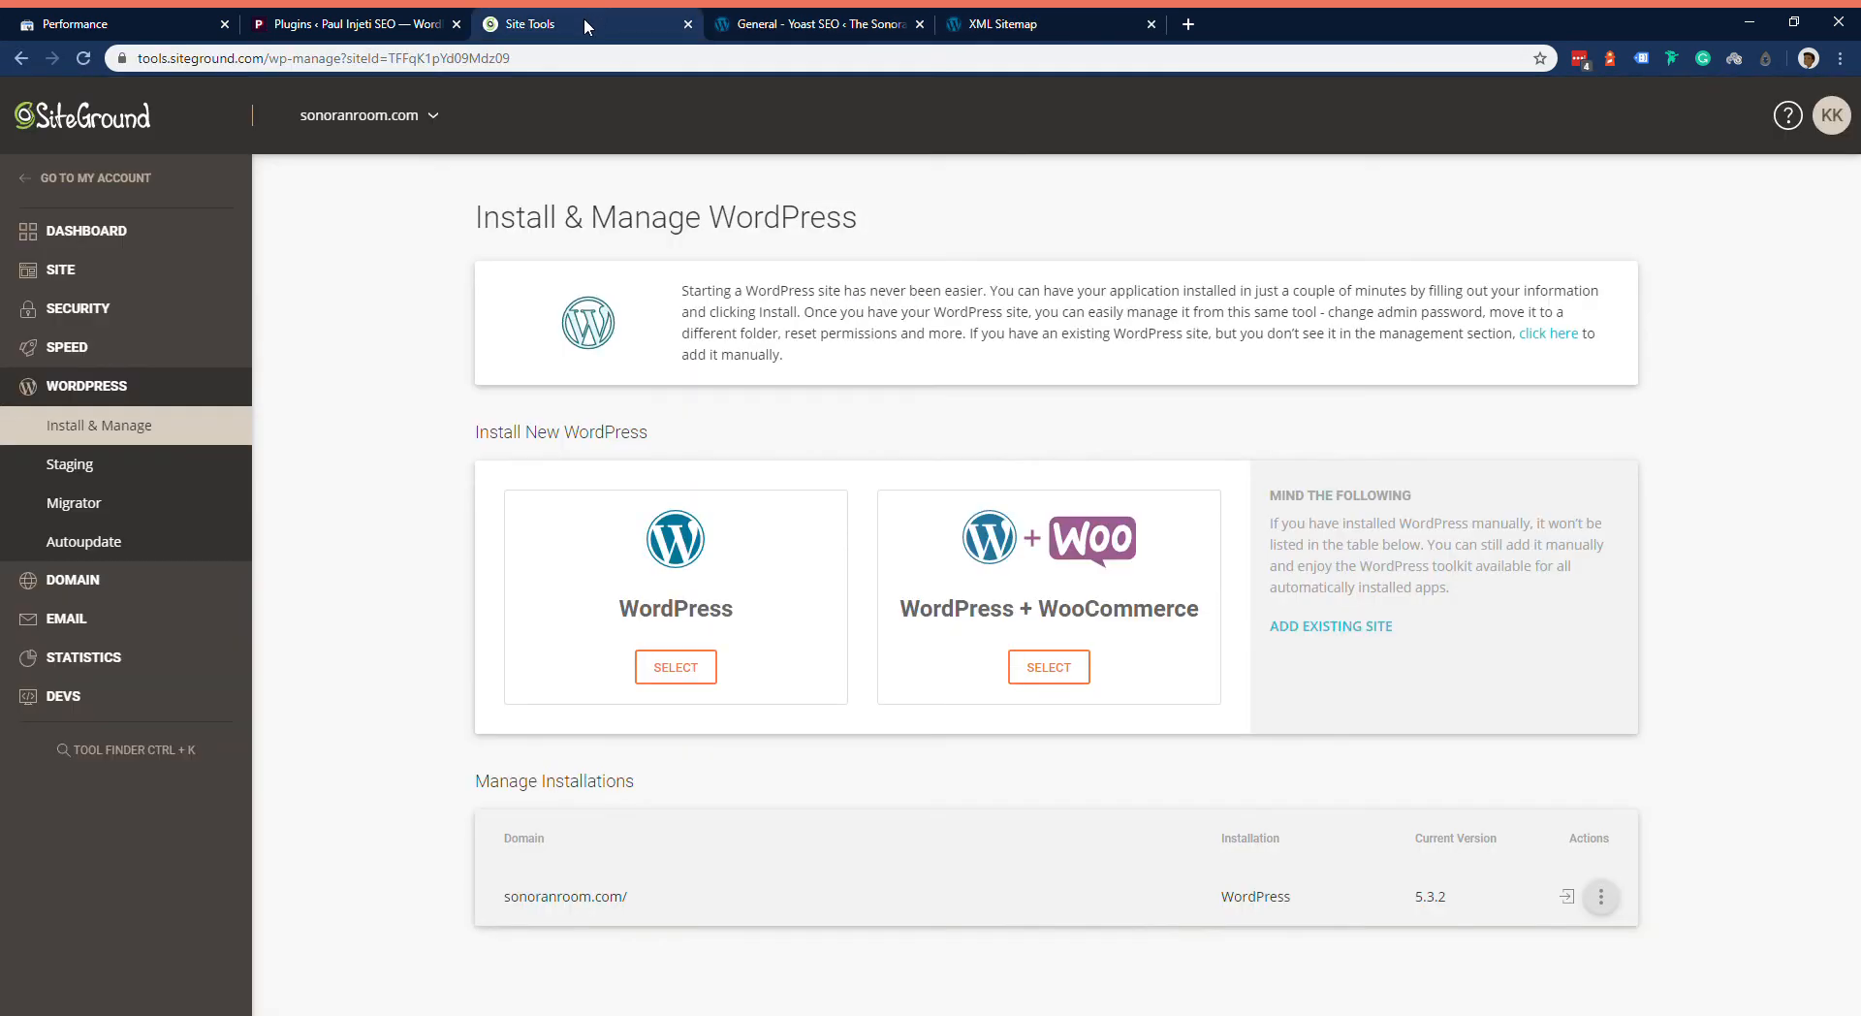
{"action": "left_click", "coordinate": [883, 19]}
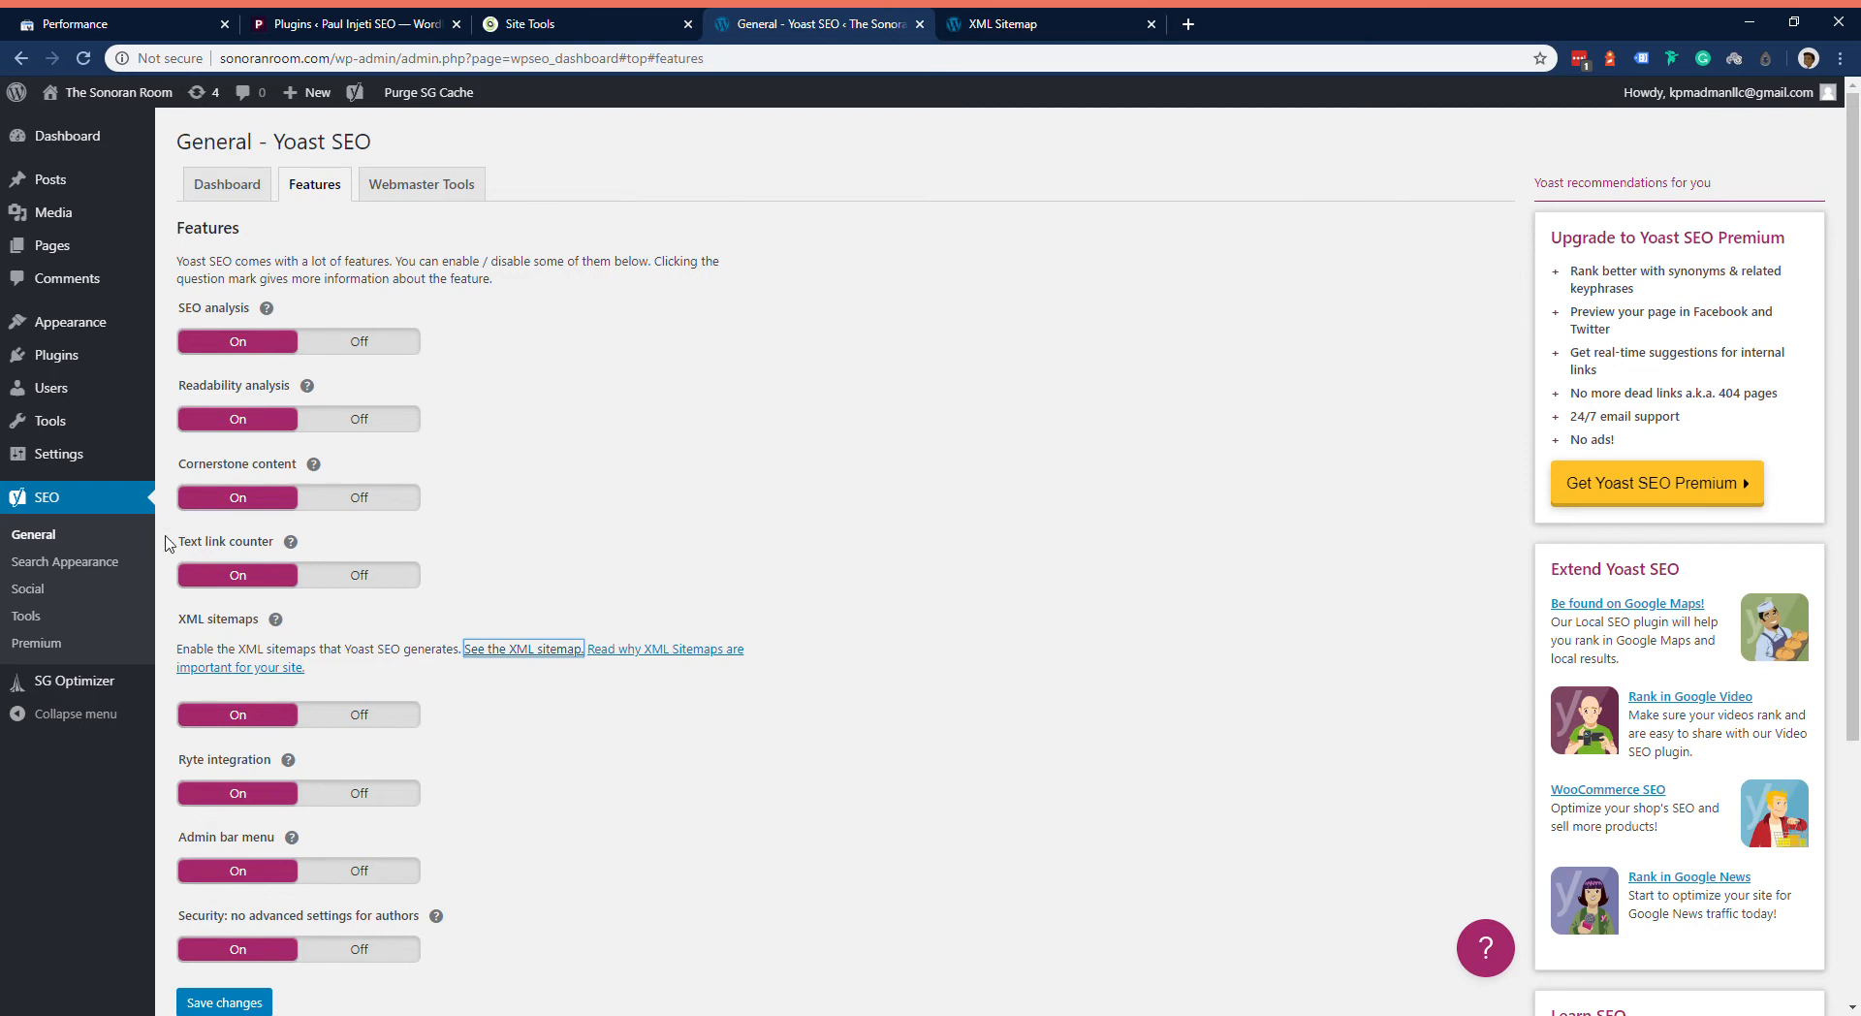
{"action": "left_click", "coordinate": [73, 506]}
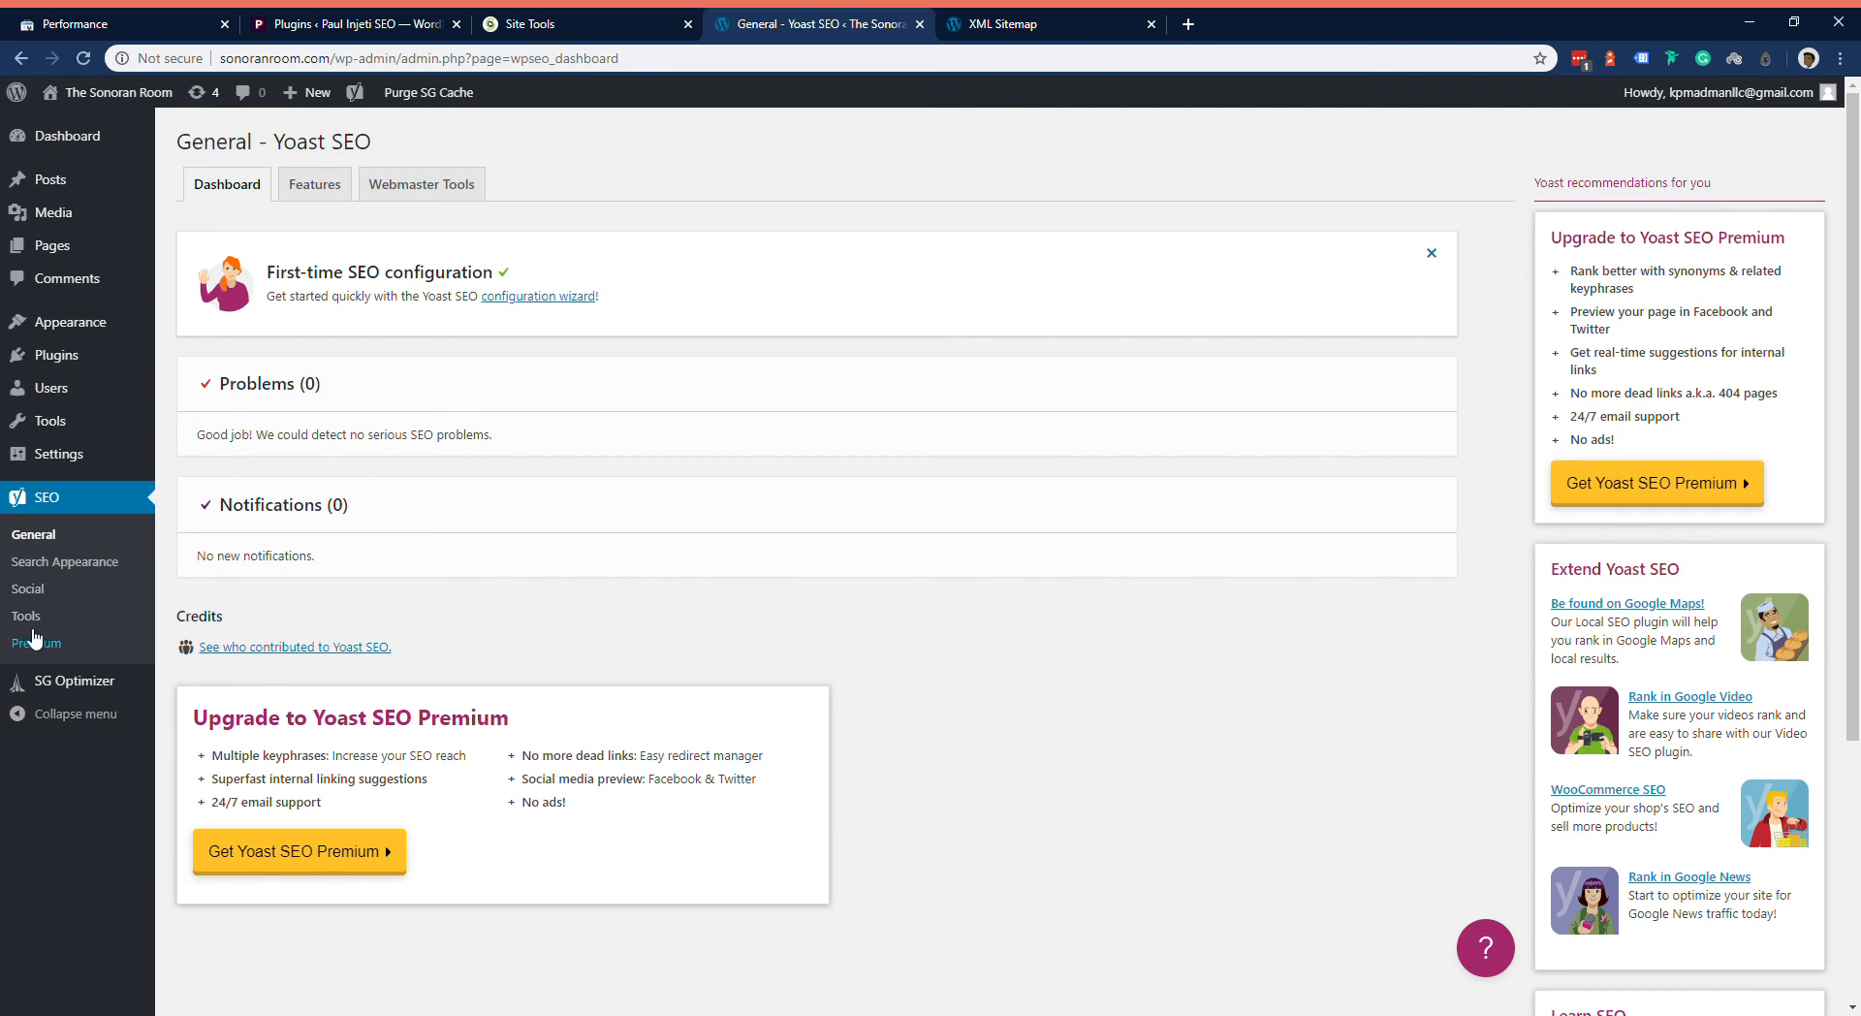
Step: Search the plugin directory for elementor, and install the Elementor Page Builder plugin
{"action": "mouse_move", "coordinate": [86, 366]}
{"action": "left_click", "coordinate": [221, 384]}
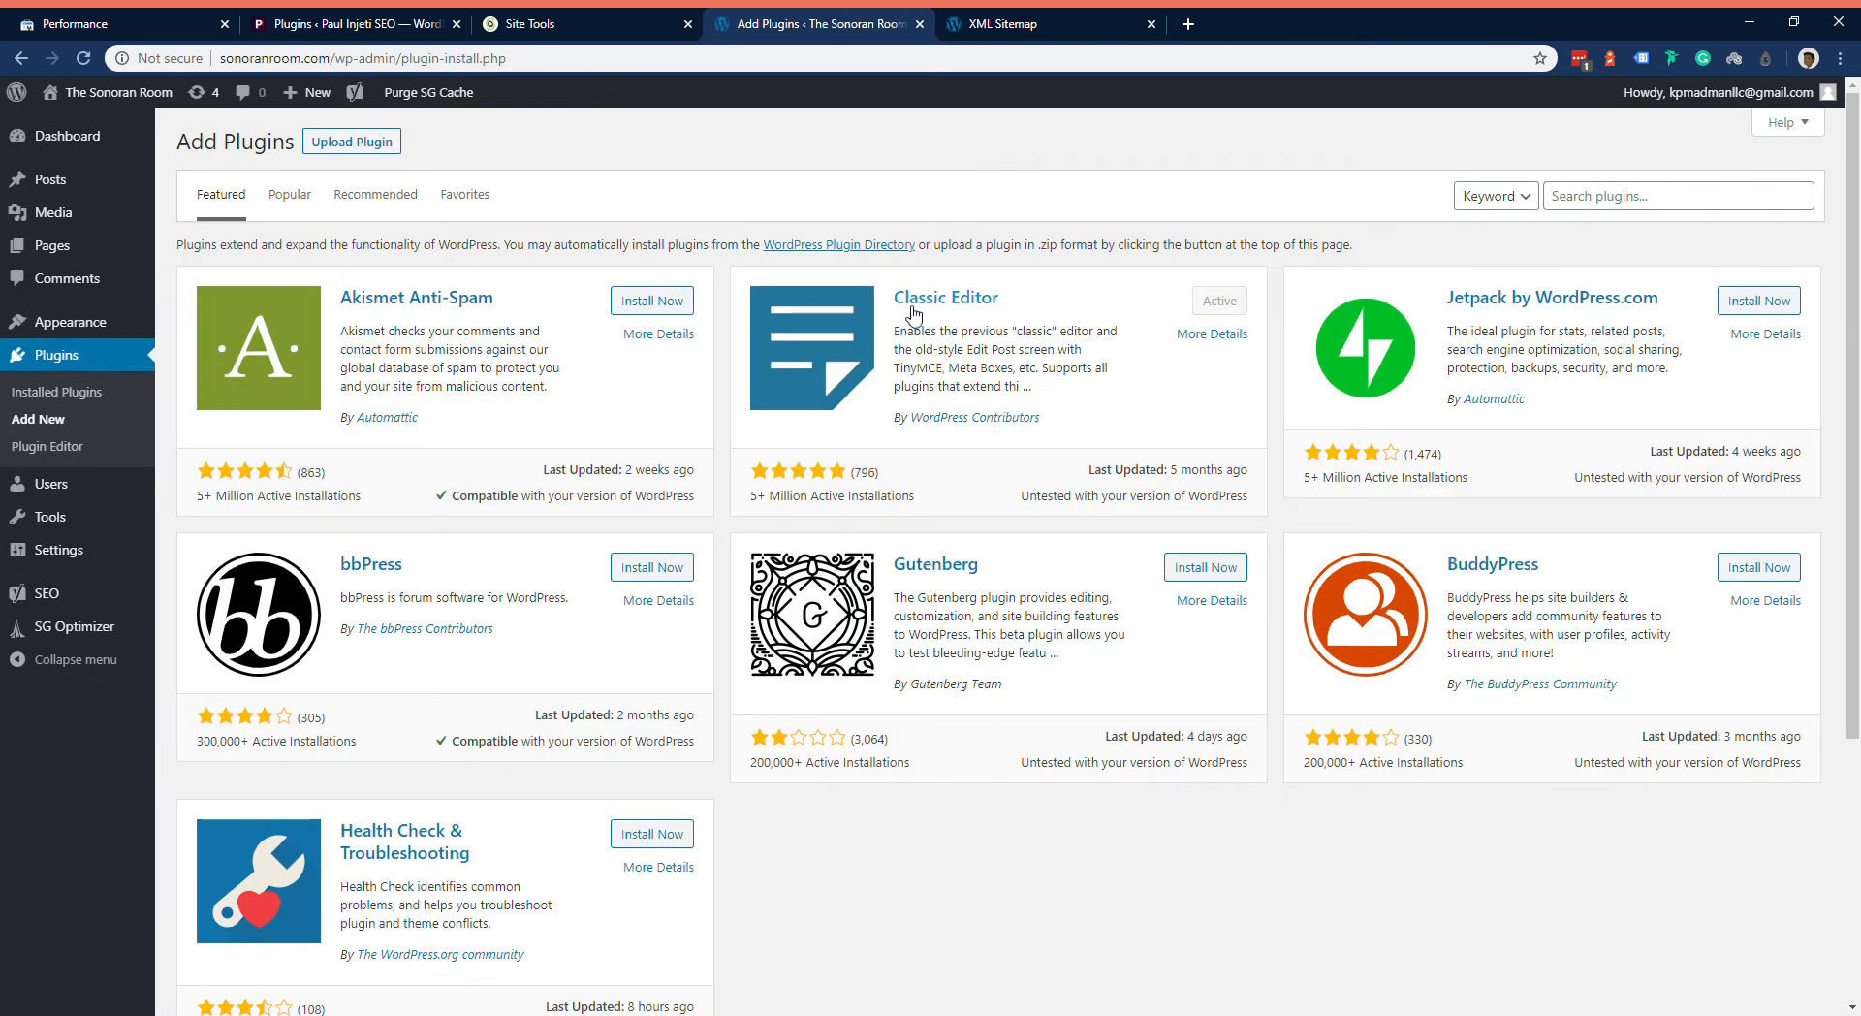
{"action": "left_click", "coordinate": [1577, 201]}
{"action": "type", "text": "elementor"}
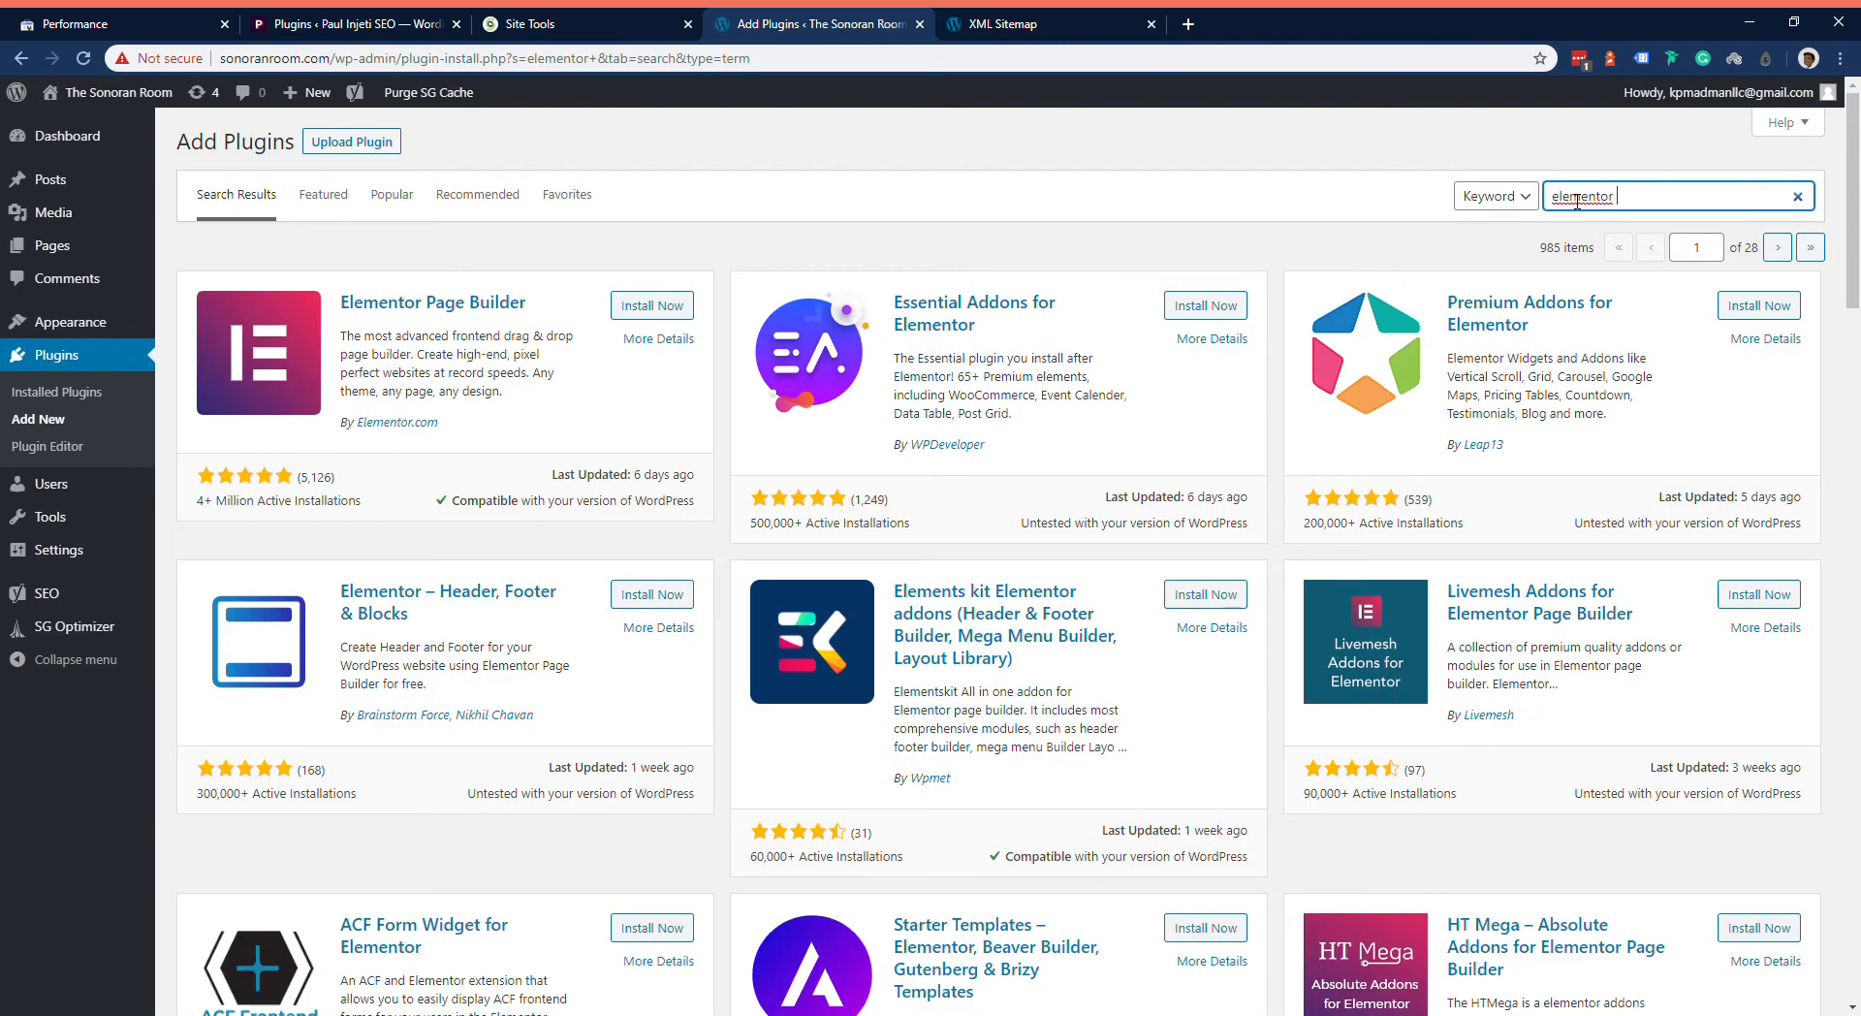
{"action": "left_click", "coordinate": [627, 318]}
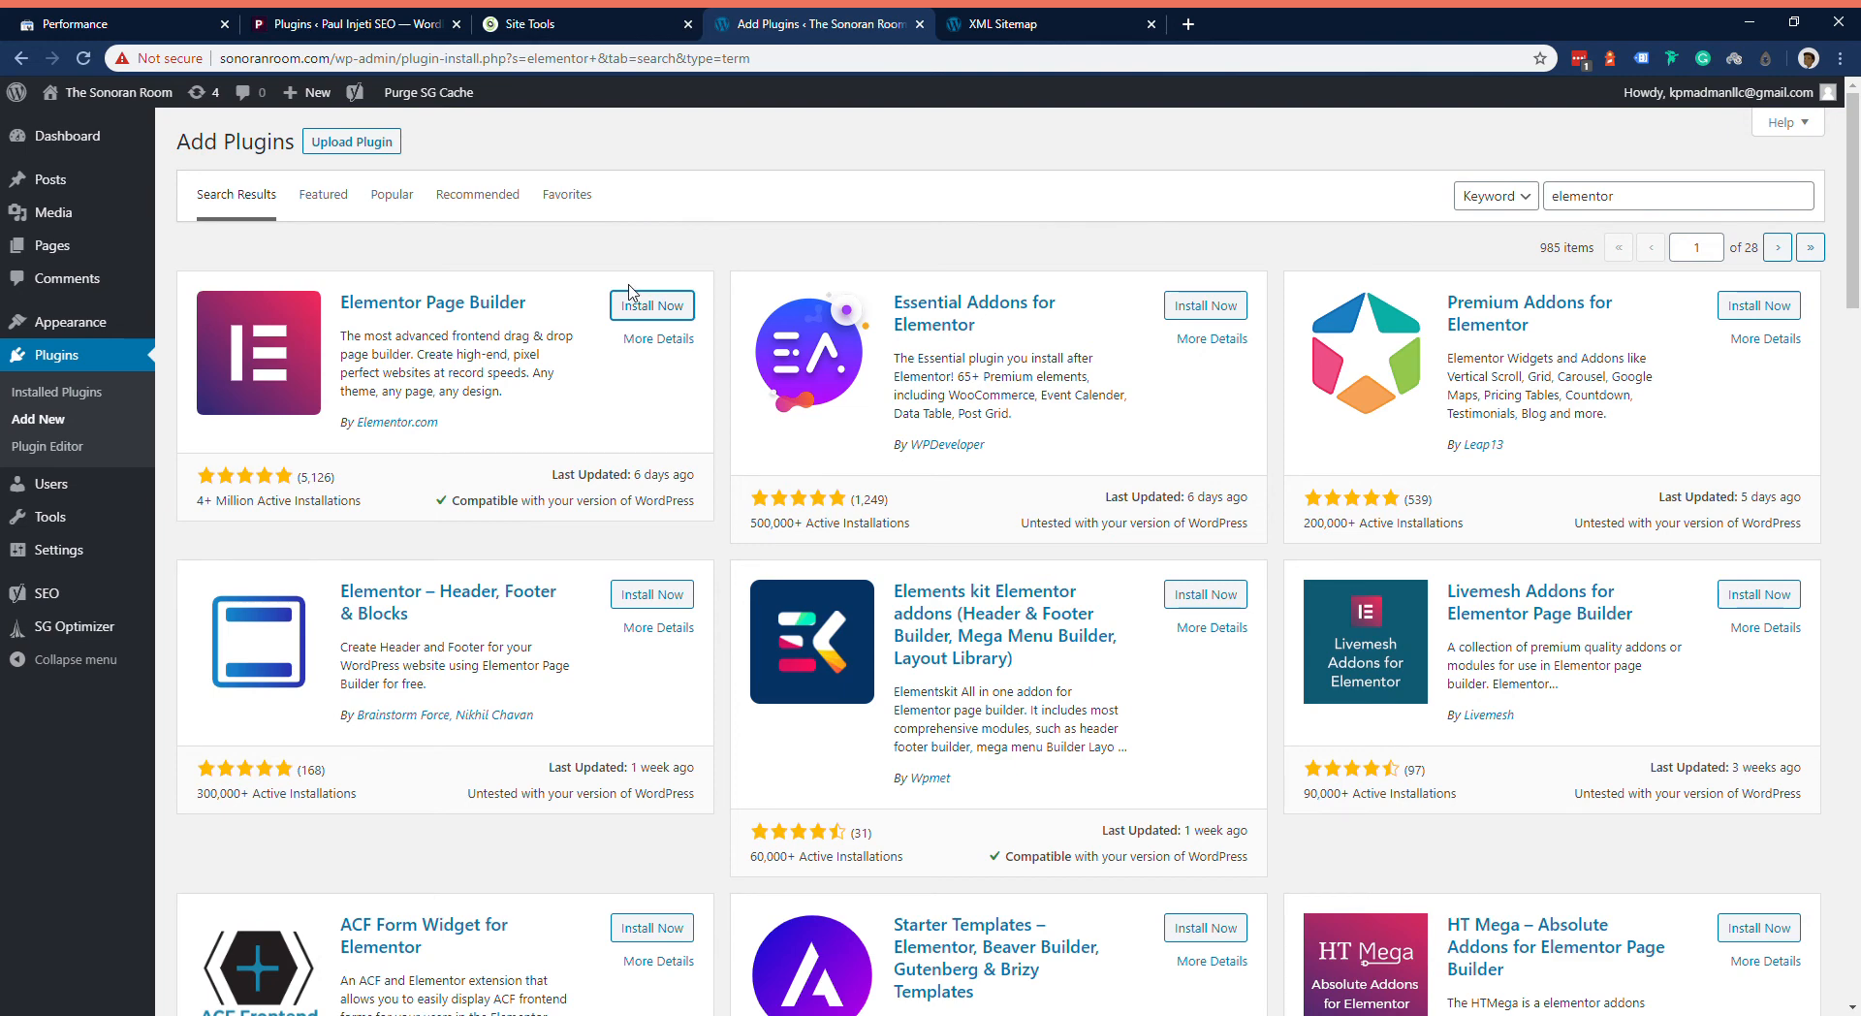
{"action": "left_click", "coordinate": [664, 307]}
Step: Install the Essential Addons for Elementor plugin from the search results
{"action": "left_click_drag", "start_coordinate": [975, 327], "coordinate": [890, 302]}
{"action": "left_click", "coordinate": [939, 233]}
{"action": "left_click", "coordinate": [1195, 308]}
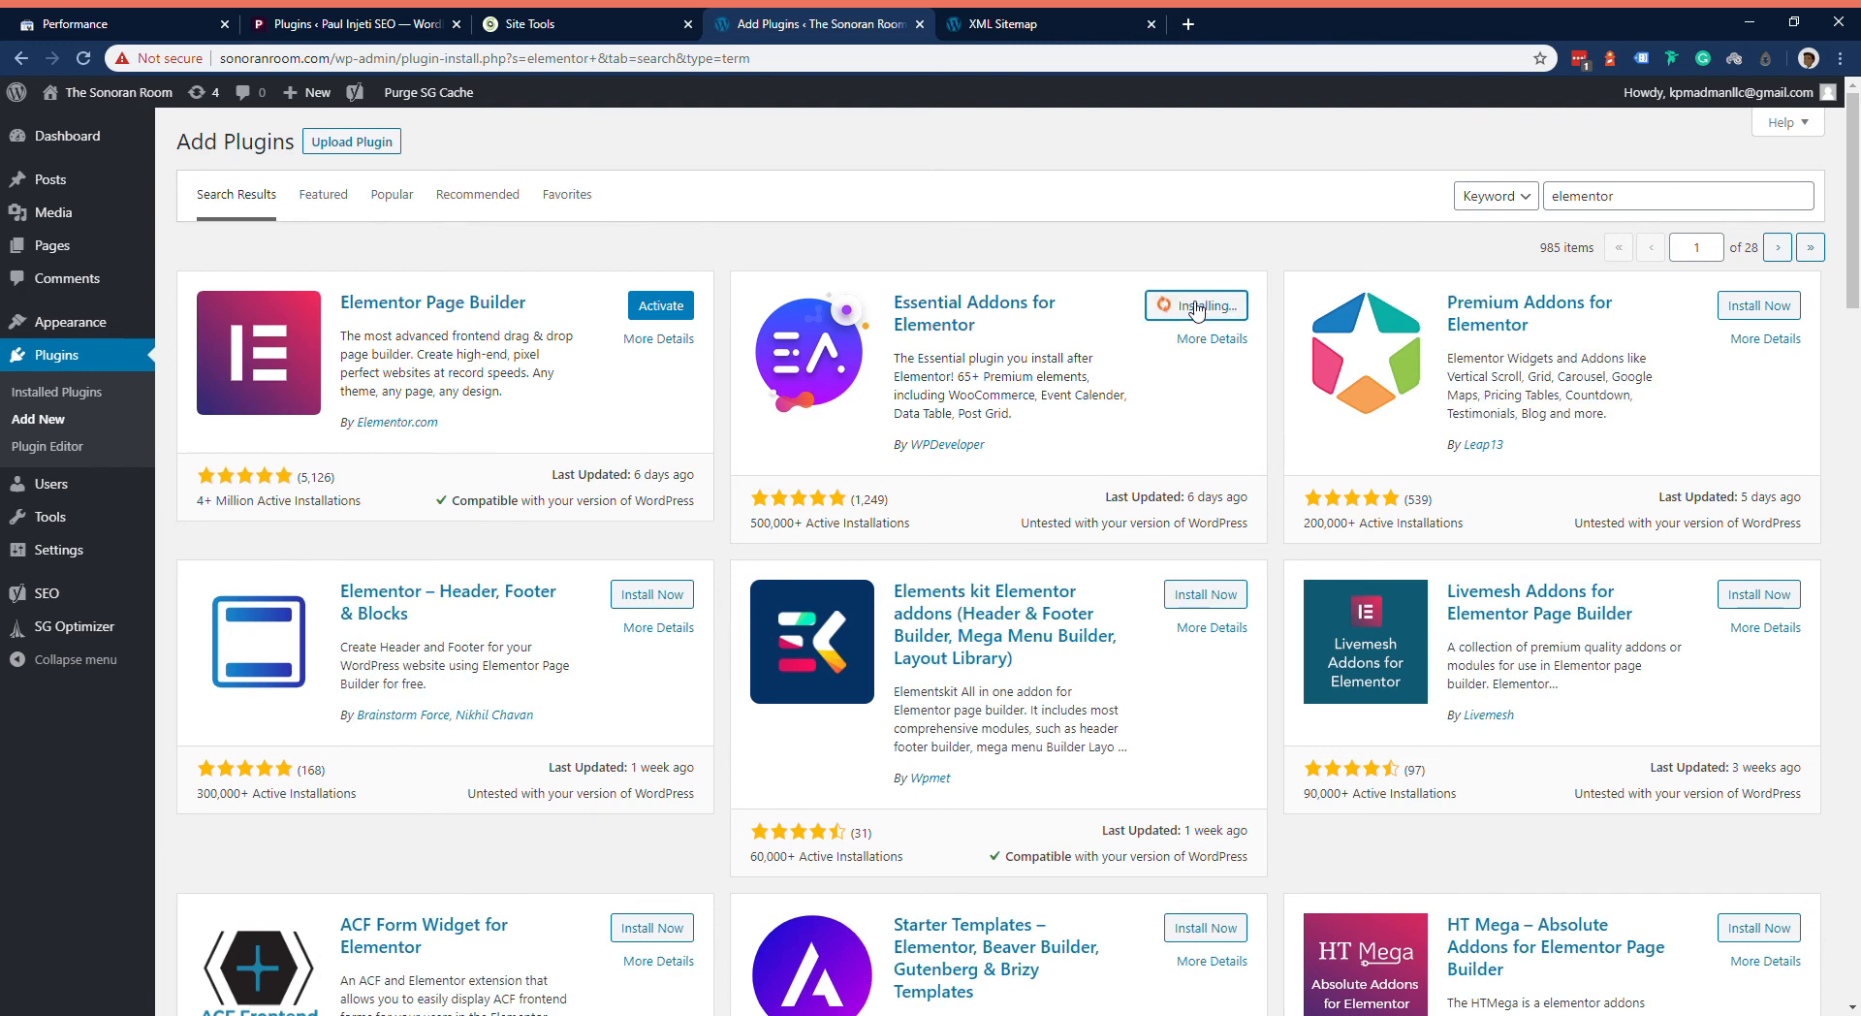
Step: Activate the Elementor Page Builder plugin, dismiss its getting-started page, and activate Essential Addons for Elementor
{"action": "left_click", "coordinate": [661, 307]}
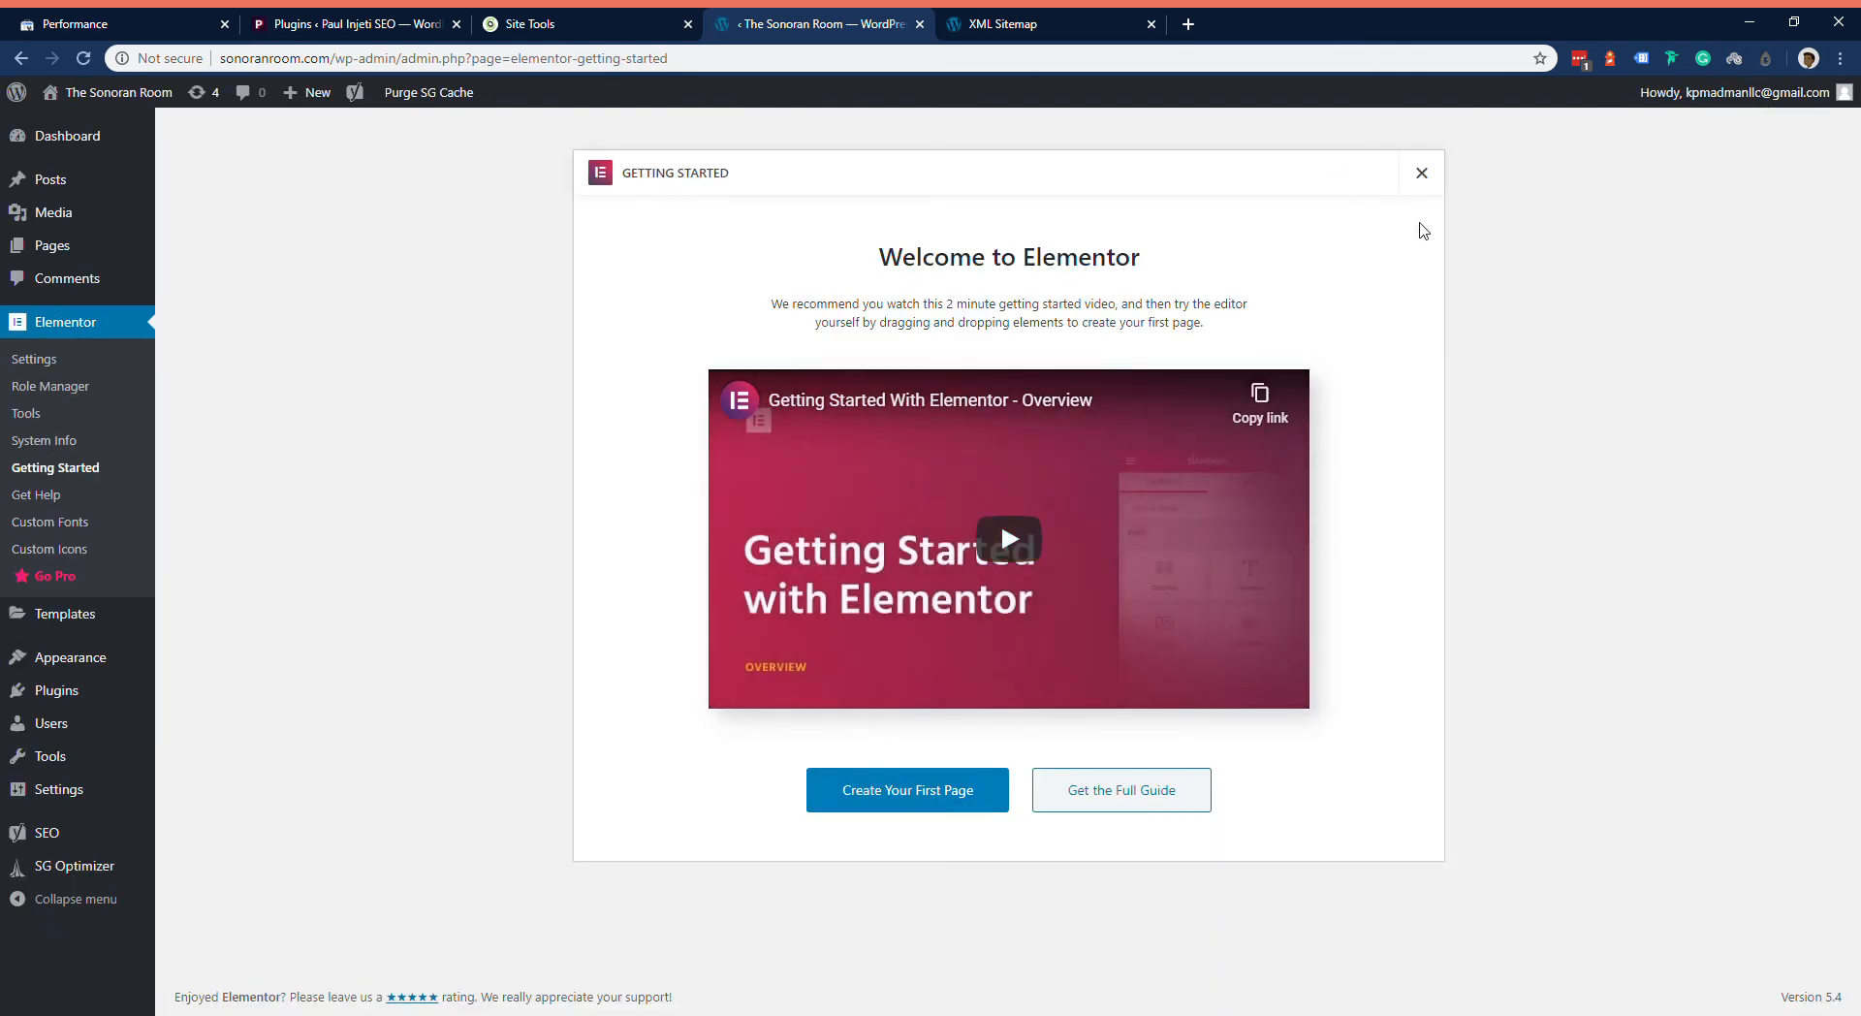
{"action": "left_click", "coordinate": [1429, 181]}
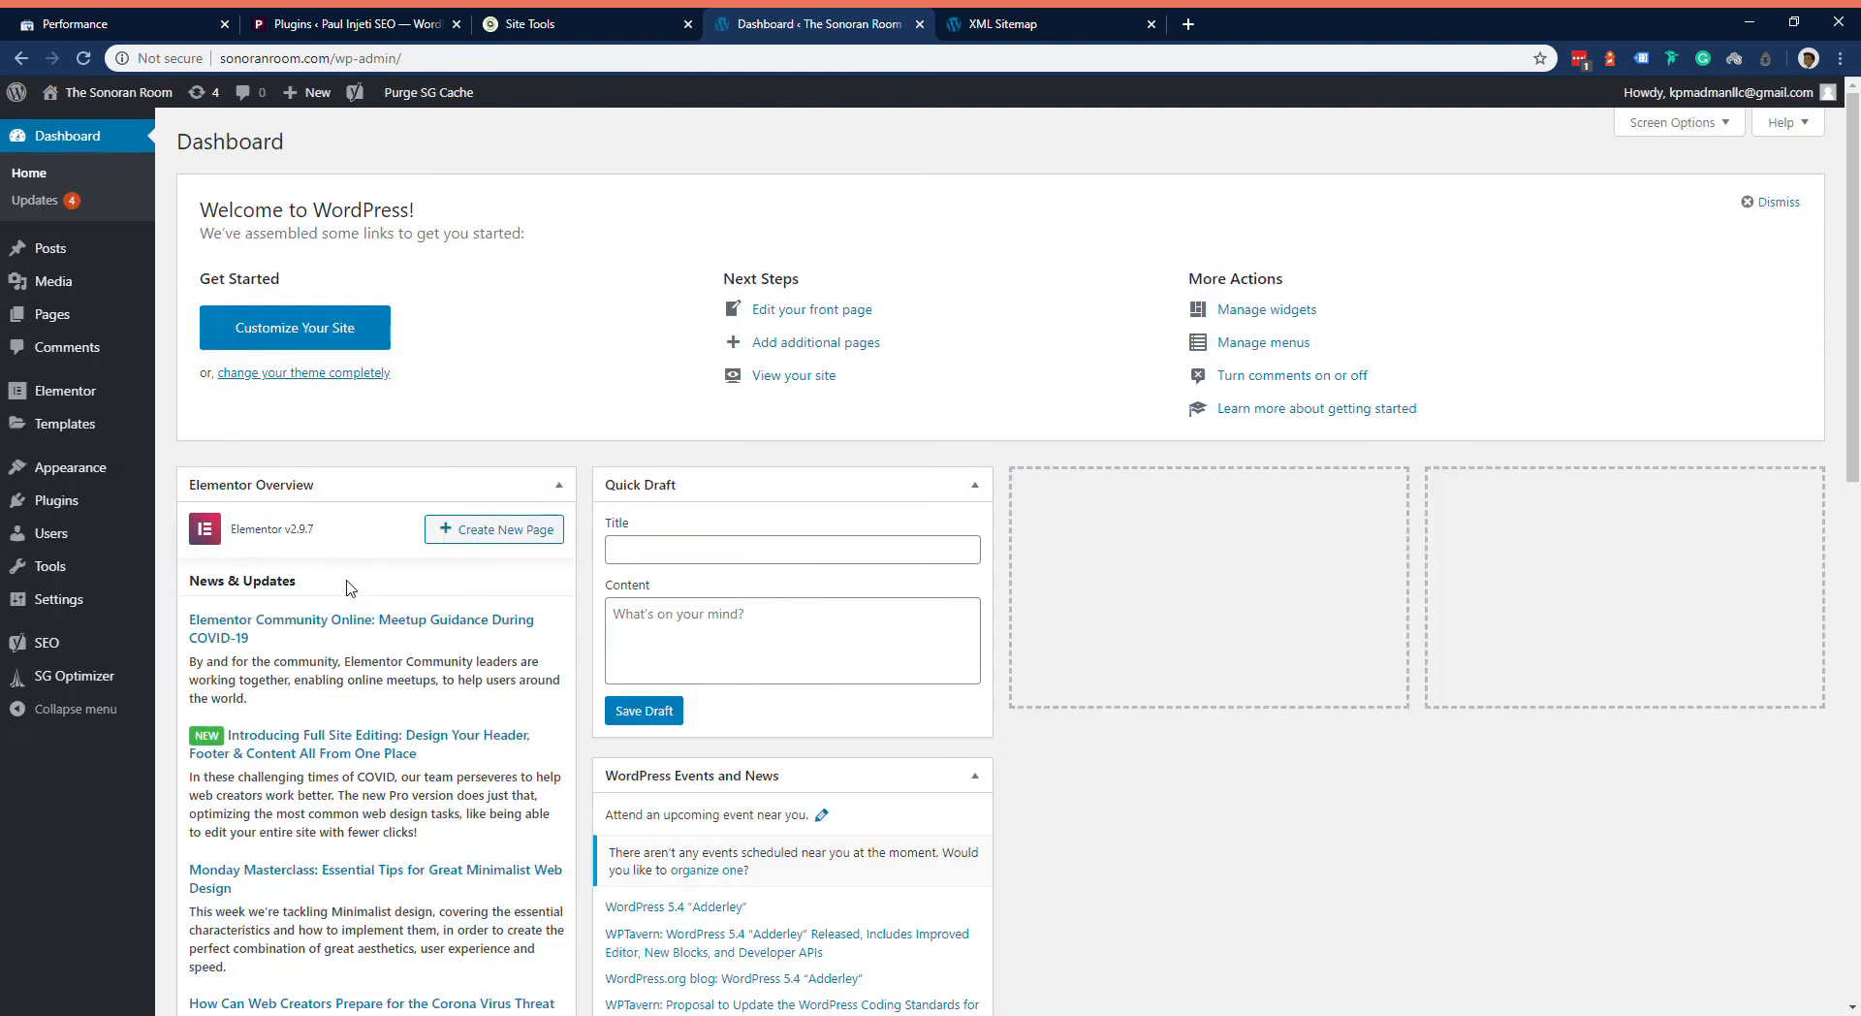
{"action": "left_click", "coordinate": [114, 501]}
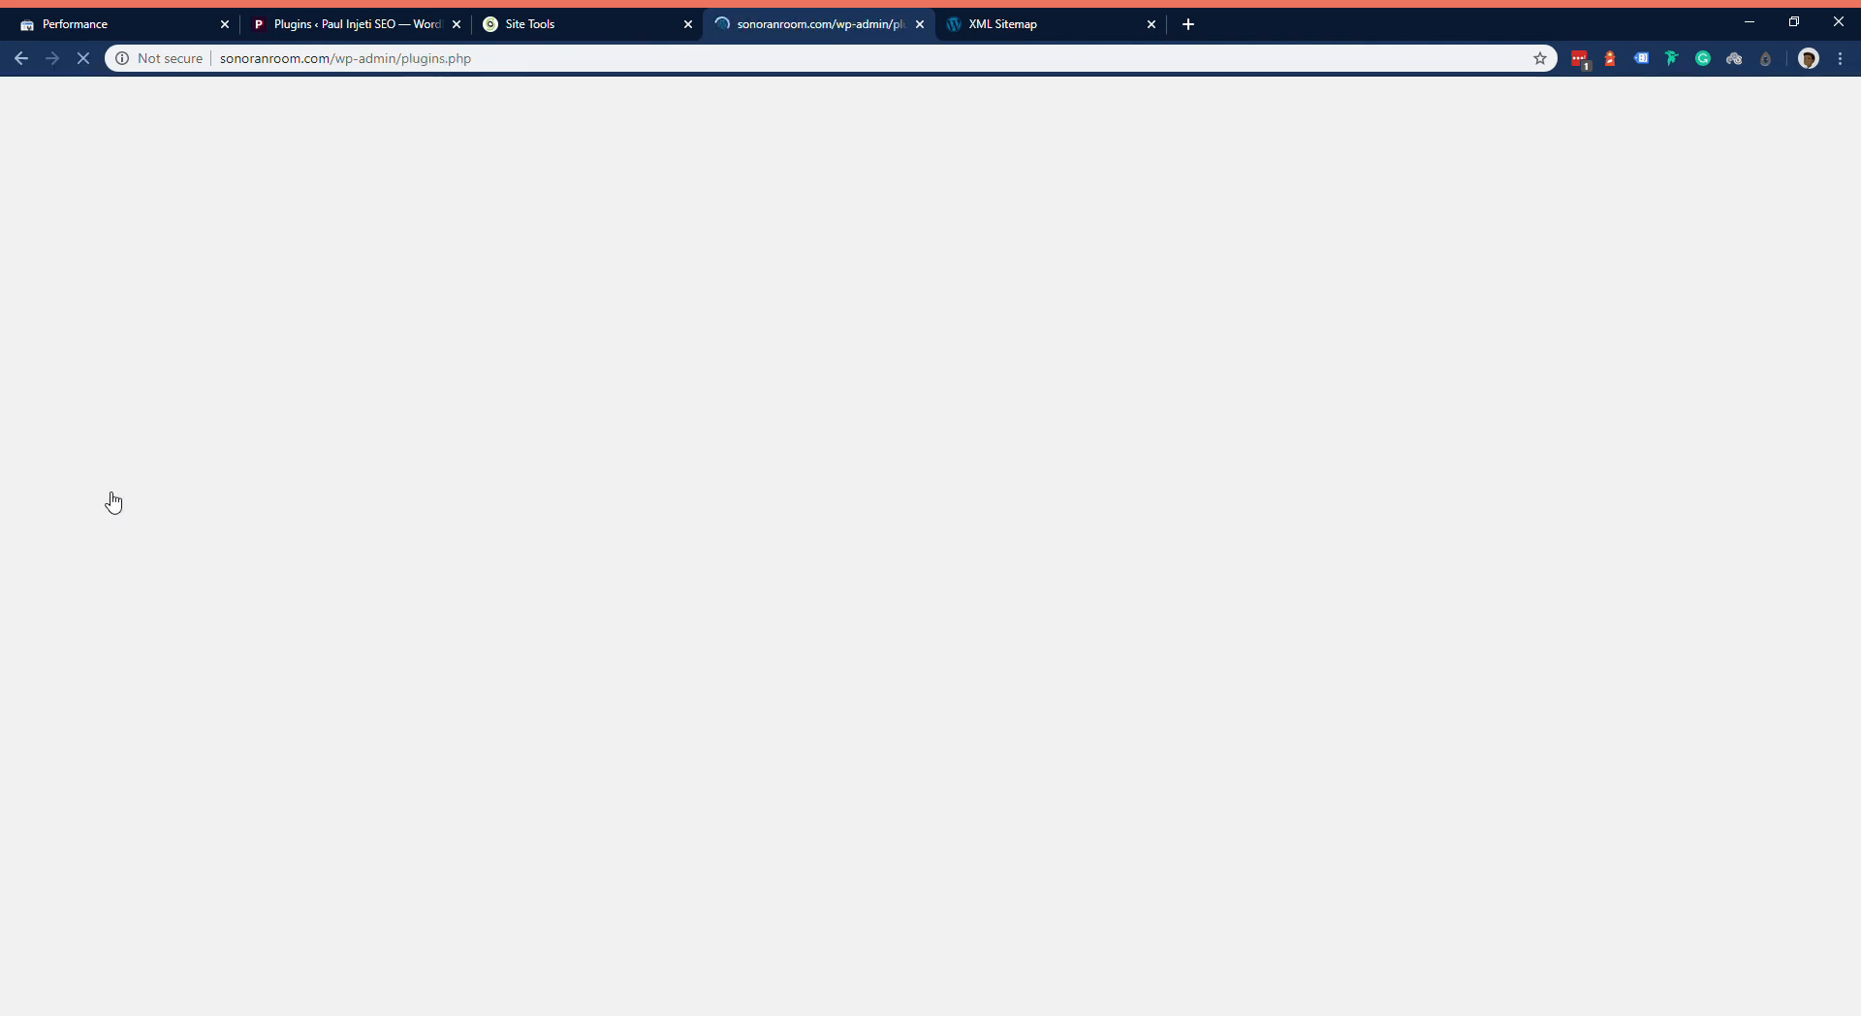
{"action": "mouse_move", "coordinate": [59, 407]}
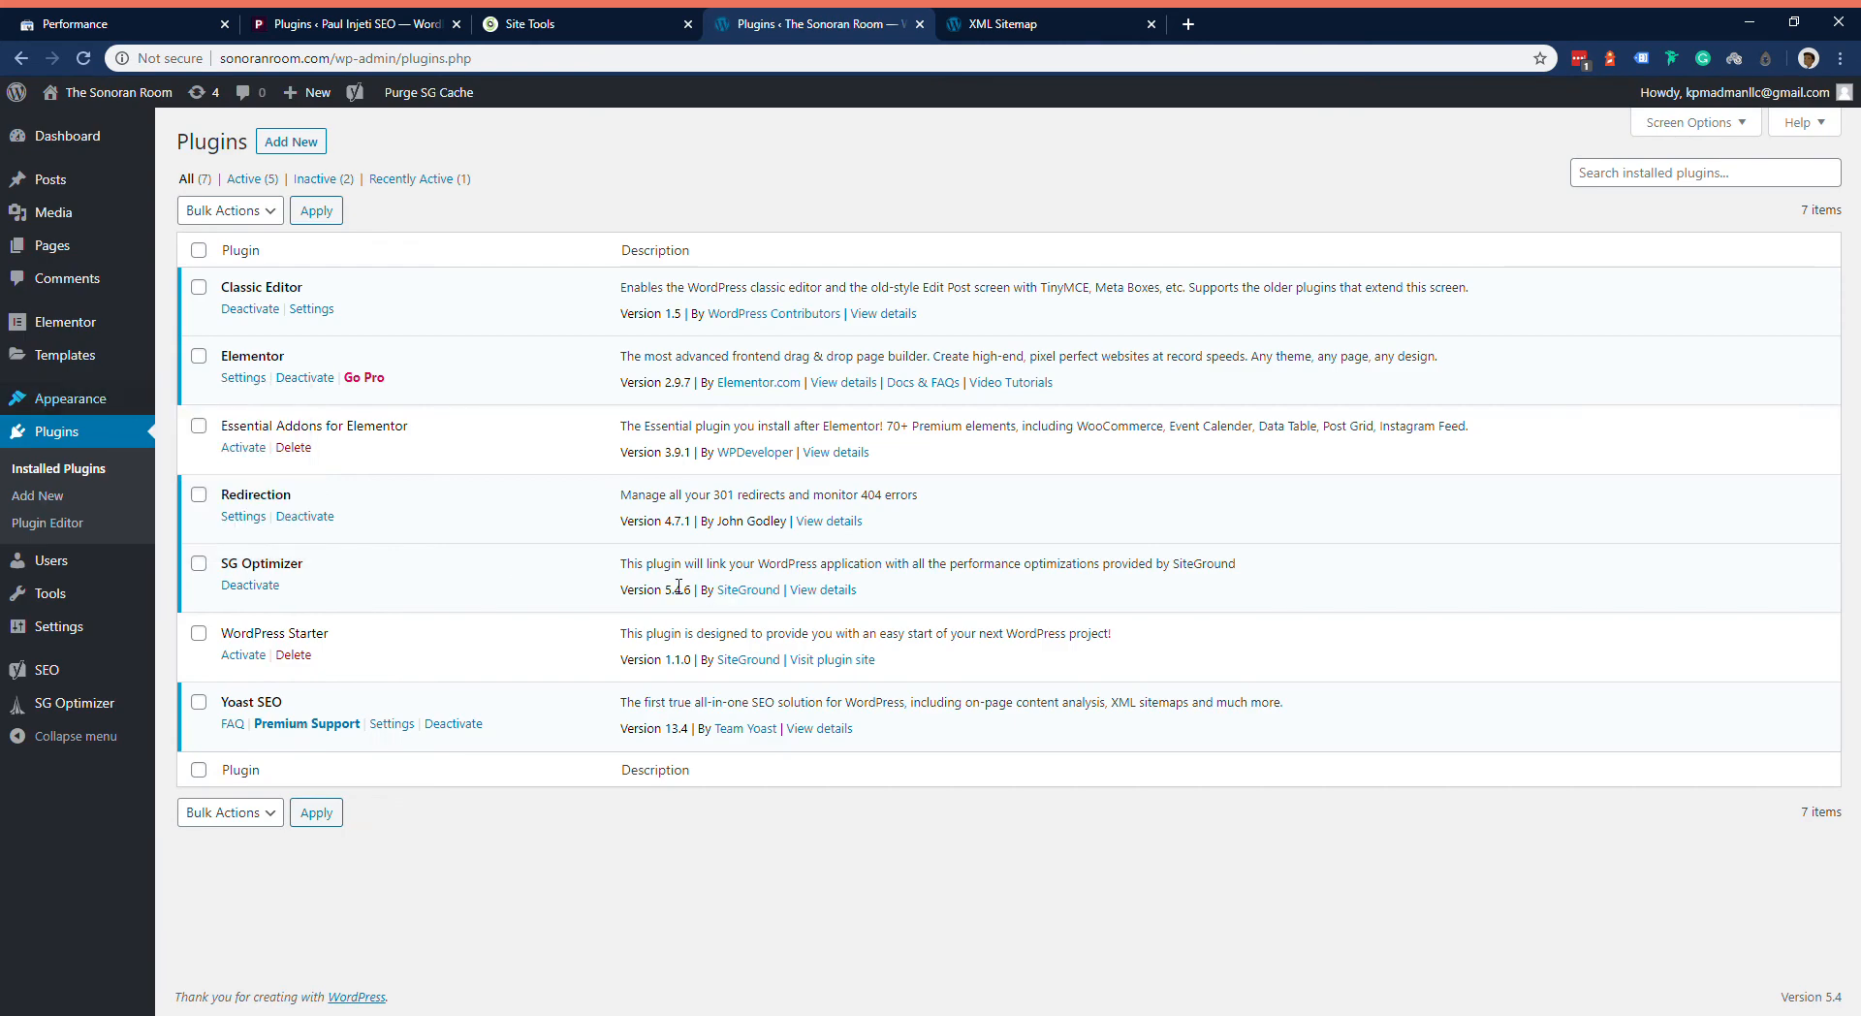
{"action": "left_click", "coordinate": [245, 446]}
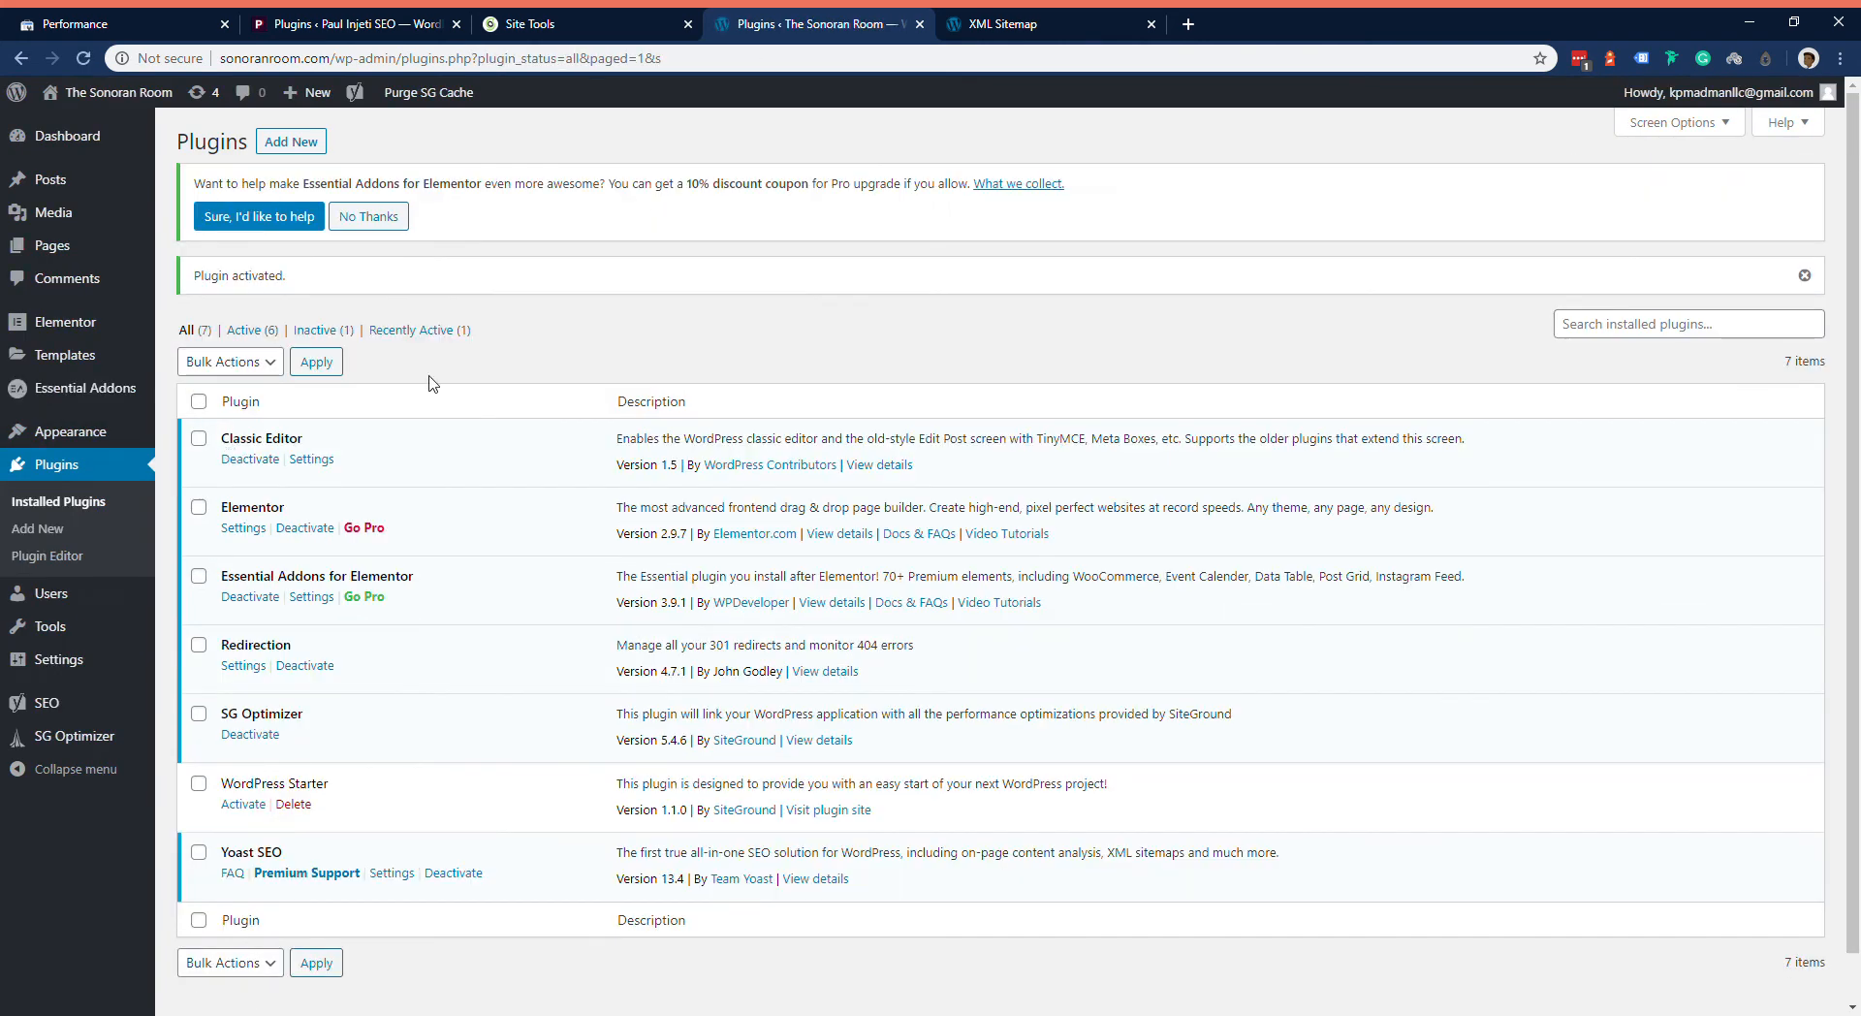
Step: Find the Custom Post Type UI plugin by searching the plugin directory for cptui, and install and activate it
{"action": "left_click", "coordinate": [283, 142]}
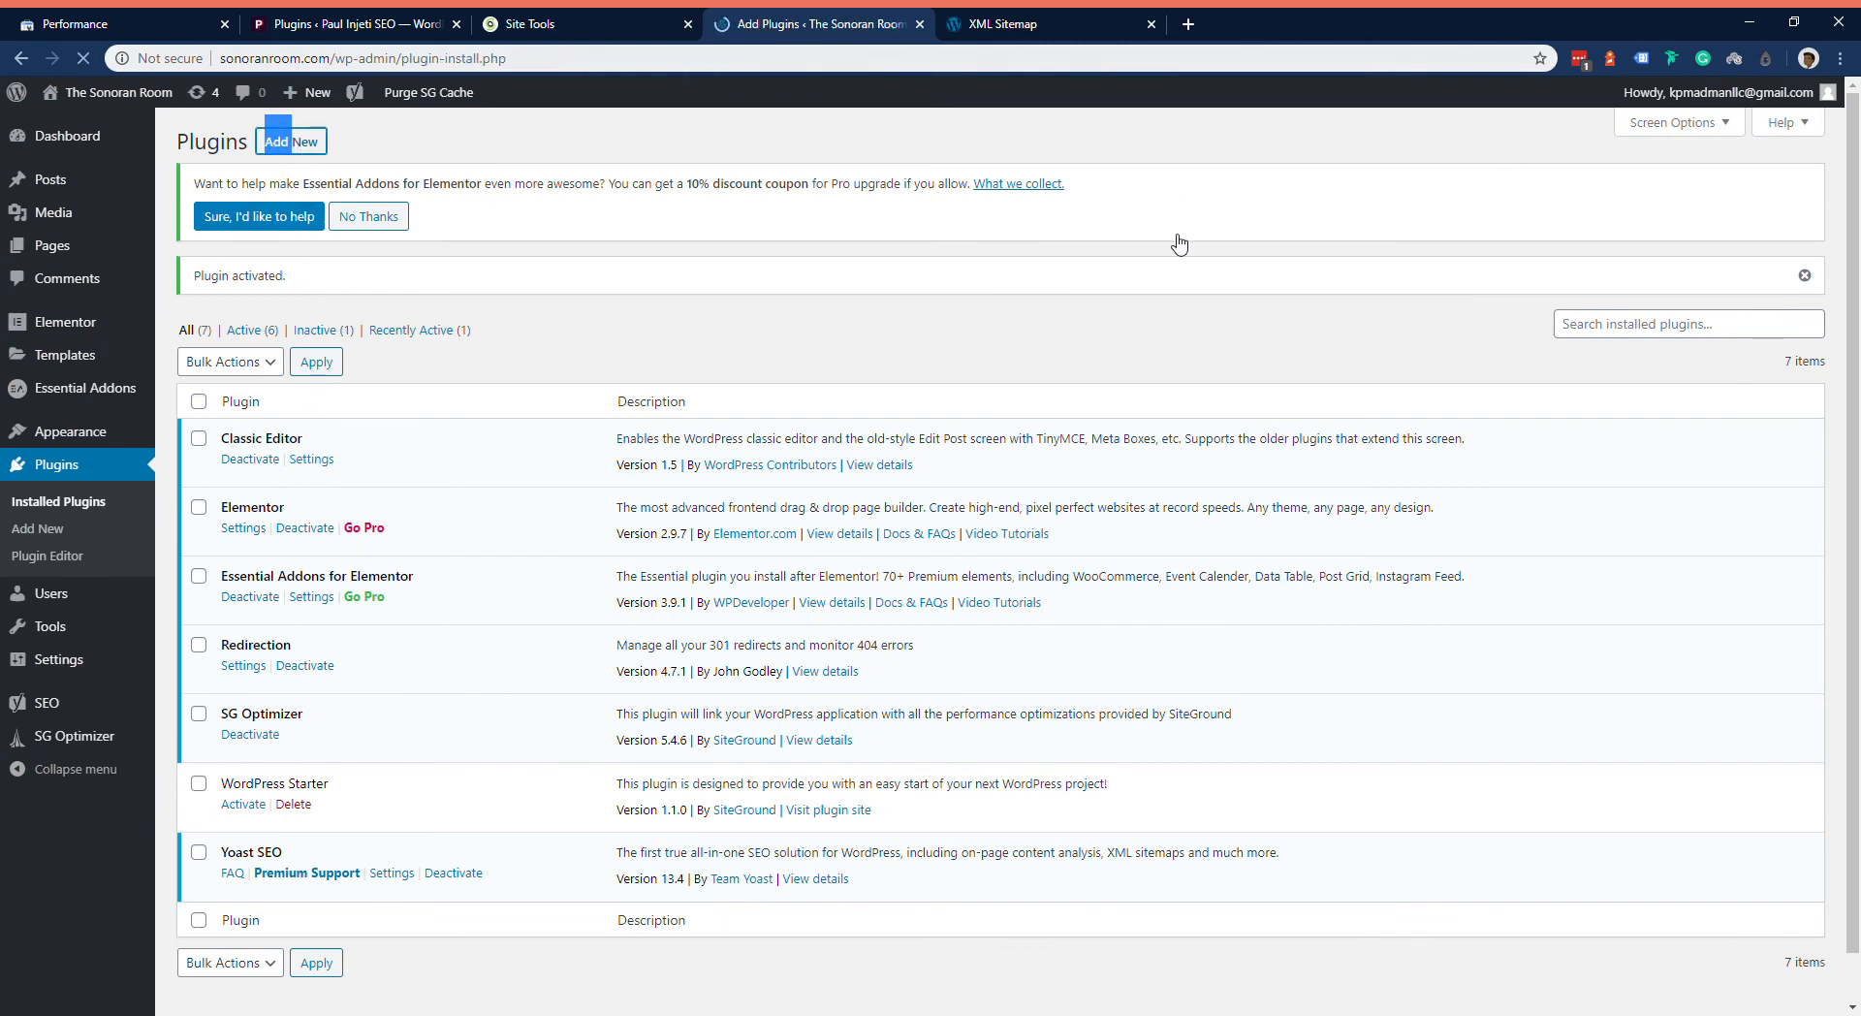
{"action": "left_click", "coordinate": [1591, 312]}
{"action": "type", "text": "cu"}
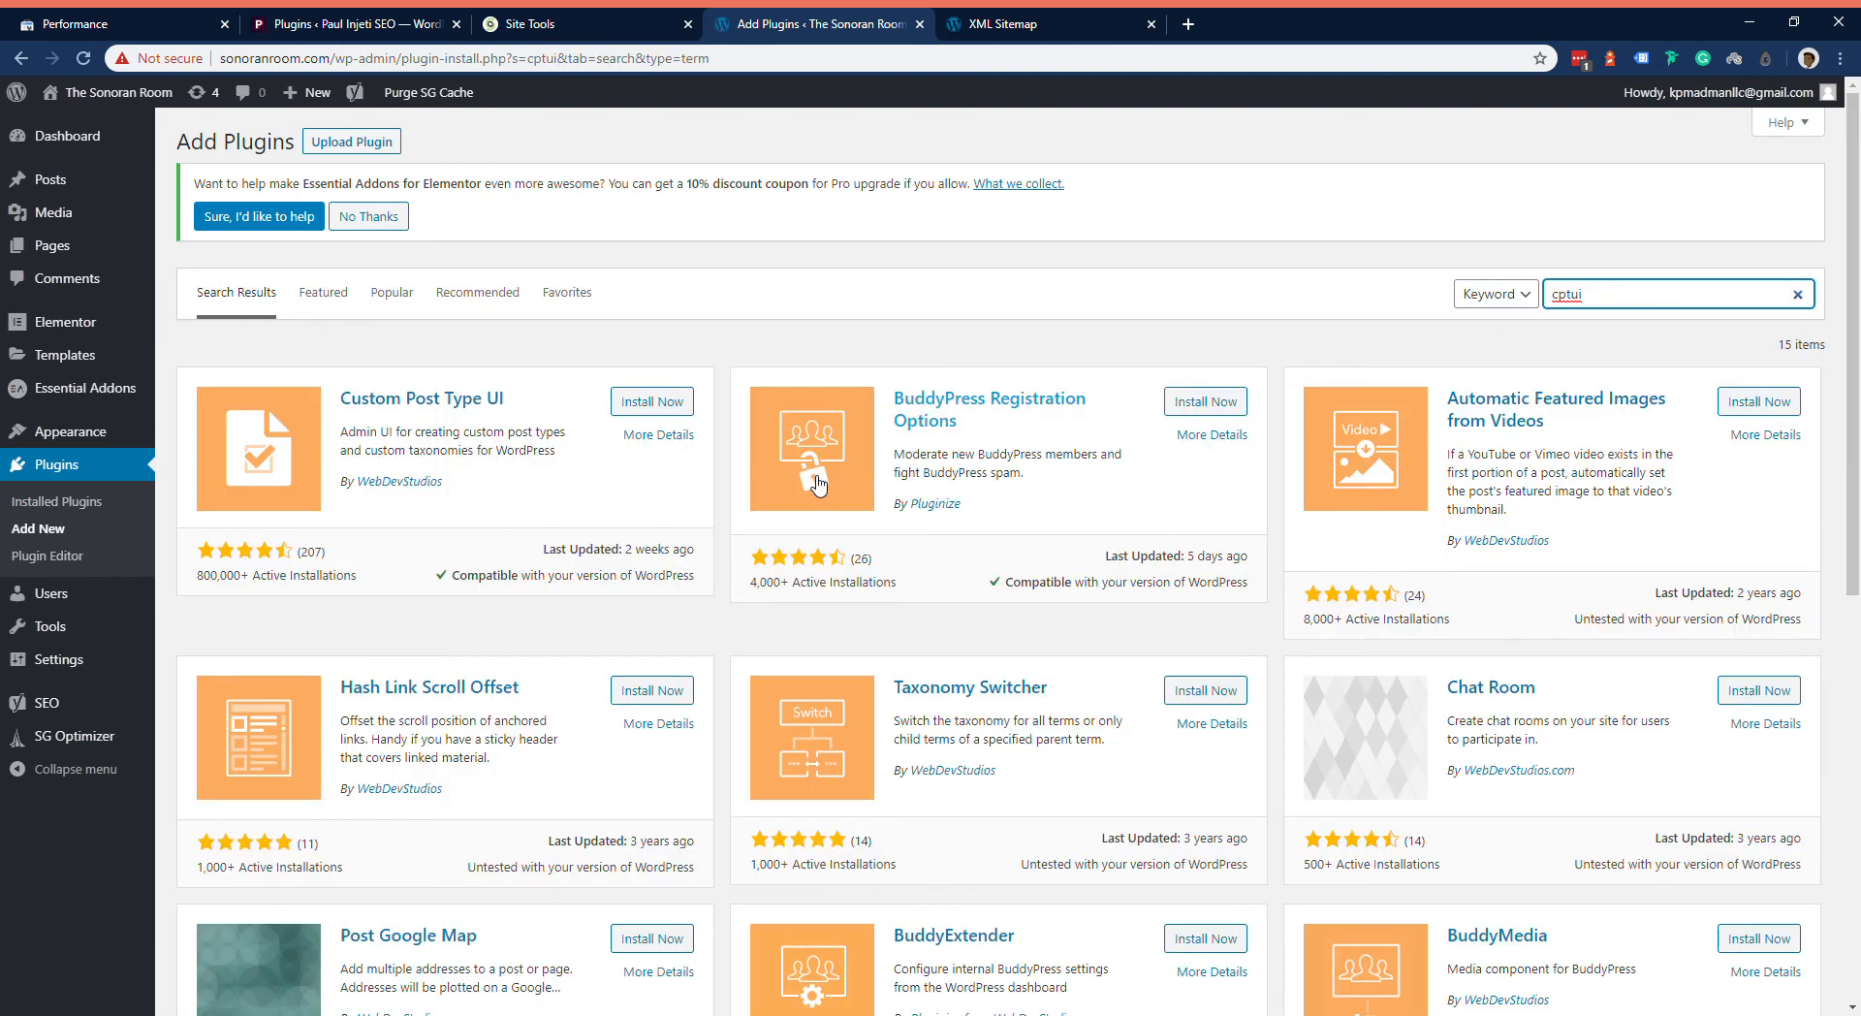
{"action": "left_click", "coordinate": [653, 407]}
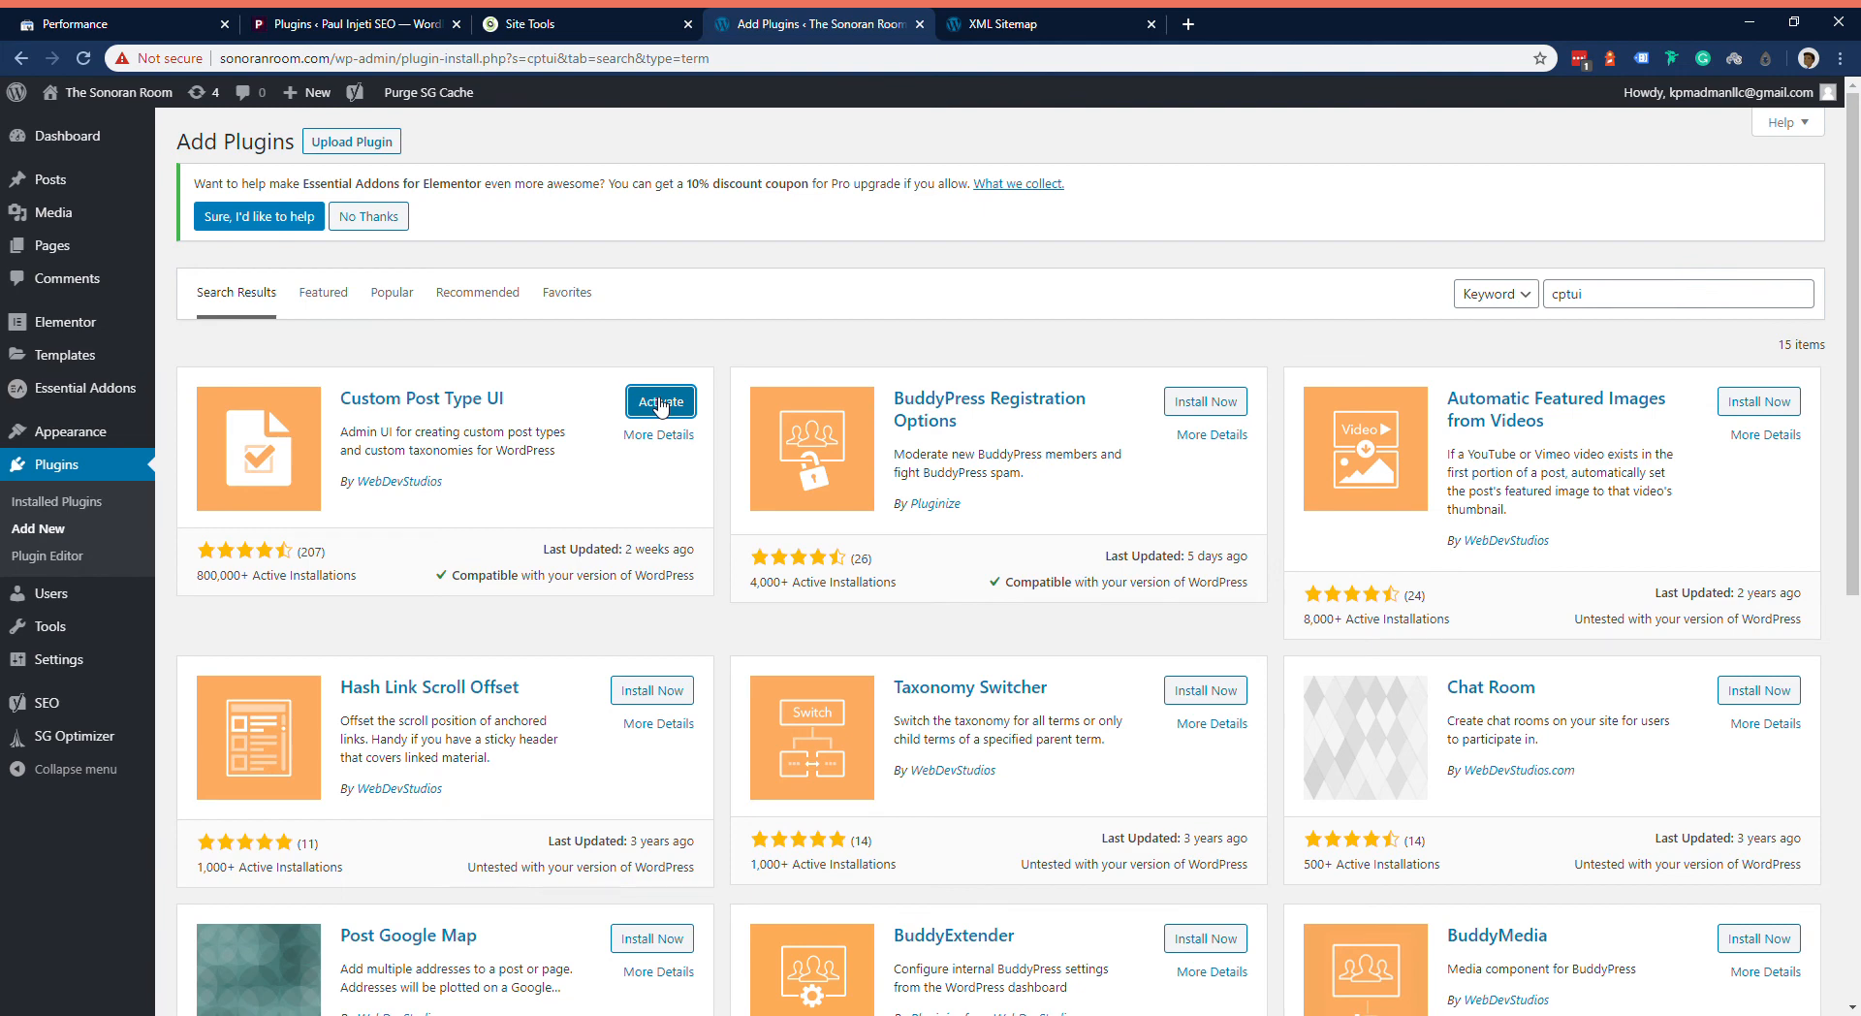
{"action": "left_click", "coordinate": [662, 403]}
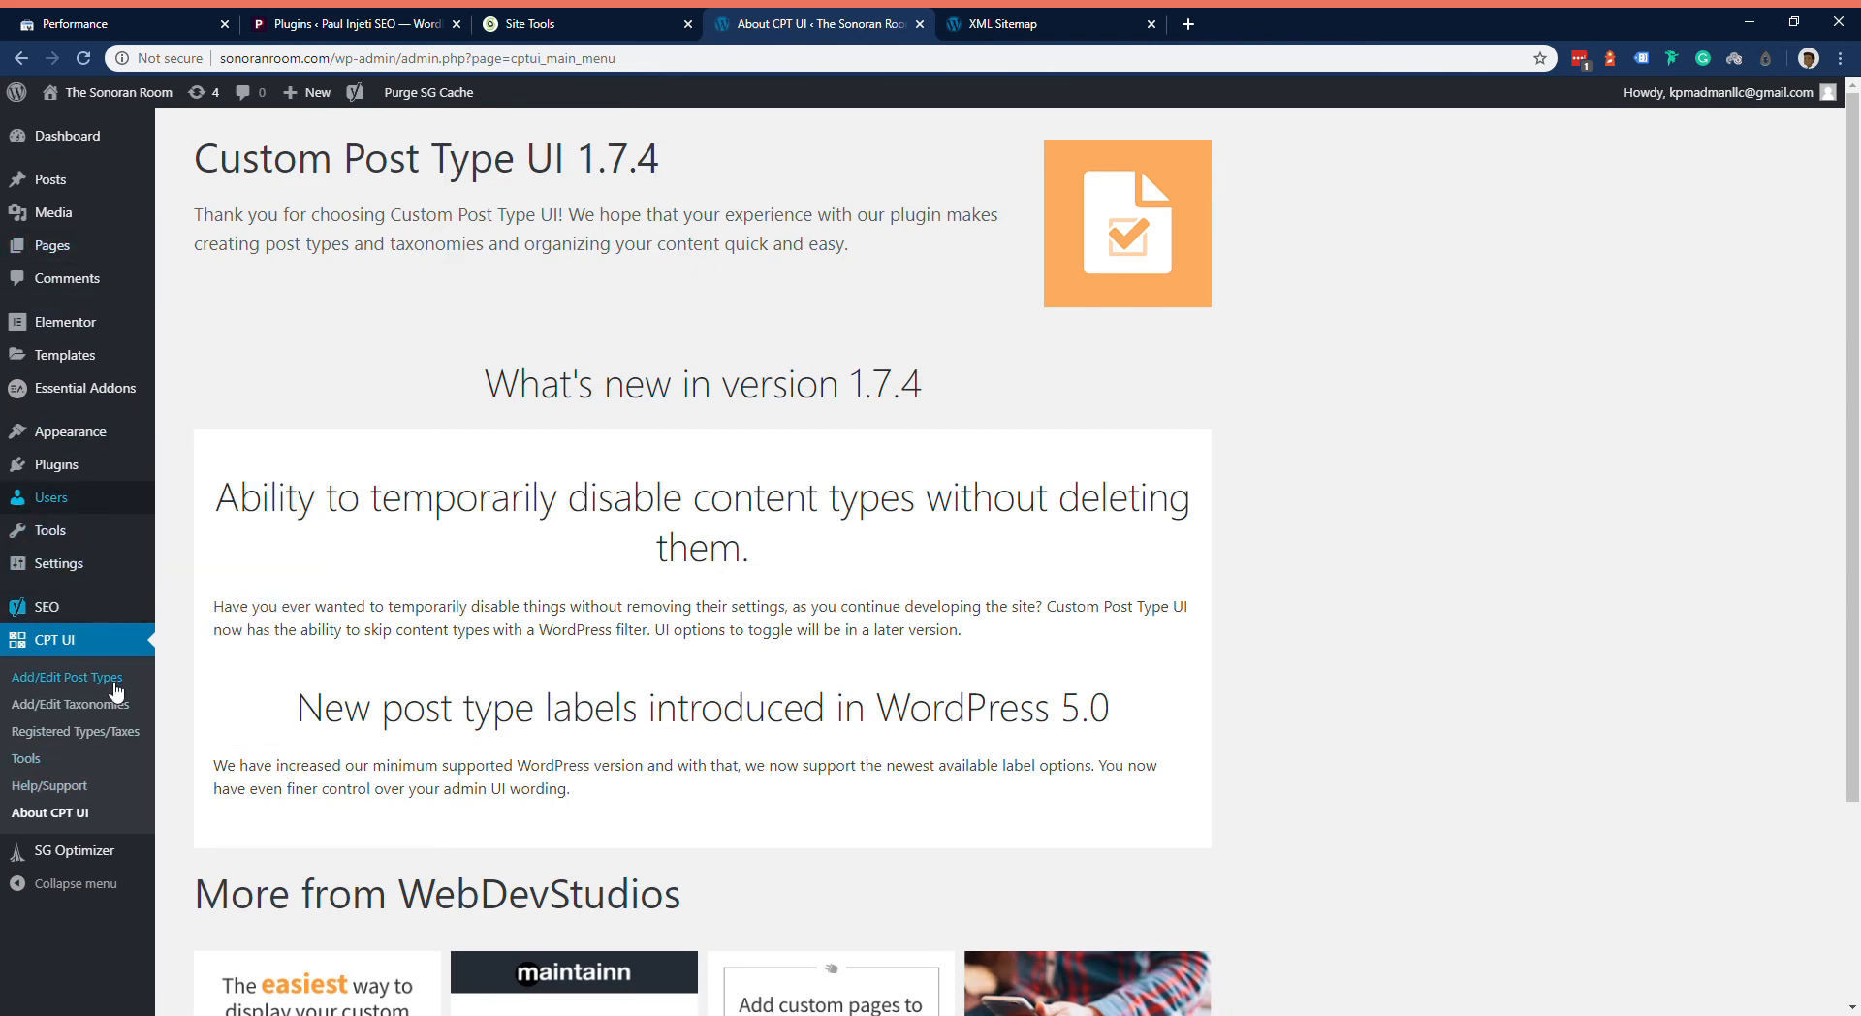
Step: Find the Advanced Custom Fields plugin by searching the plugin directory for acf, and install and activate it
{"action": "mouse_move", "coordinate": [106, 481]}
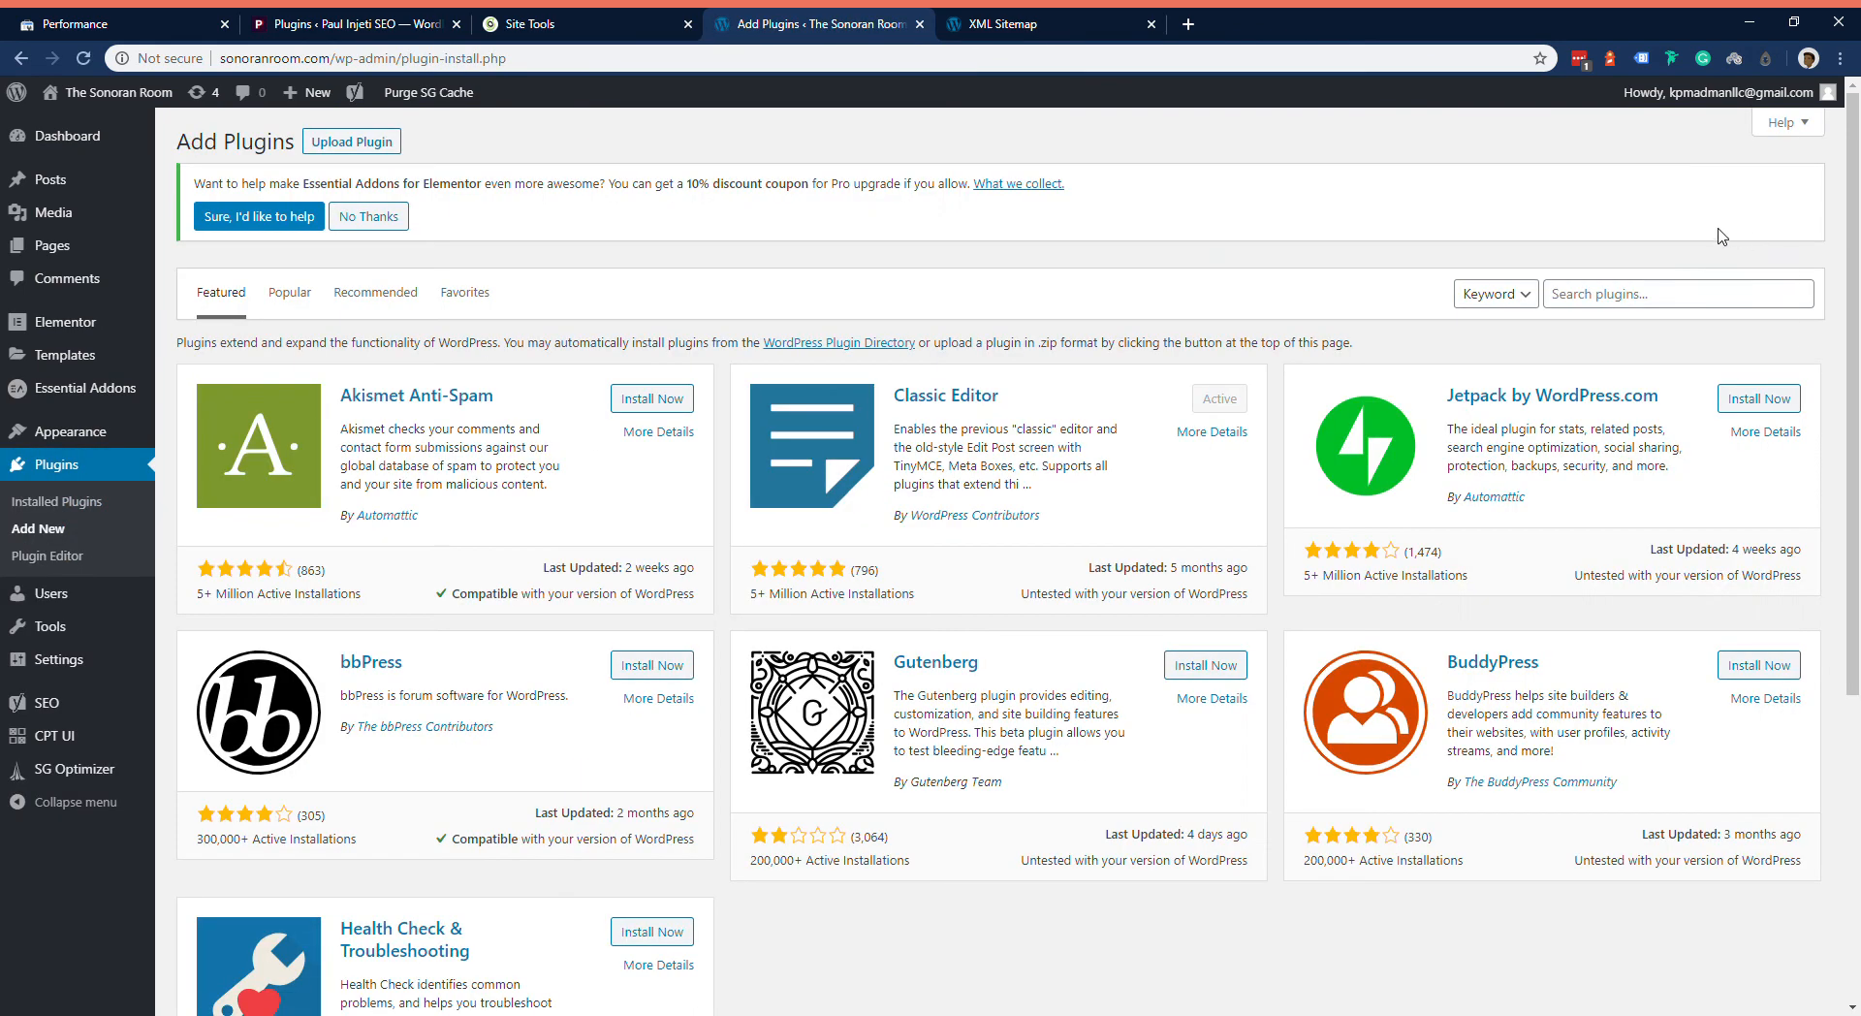
{"action": "left_click", "coordinate": [1697, 291]}
{"action": "type", "text": "a"}
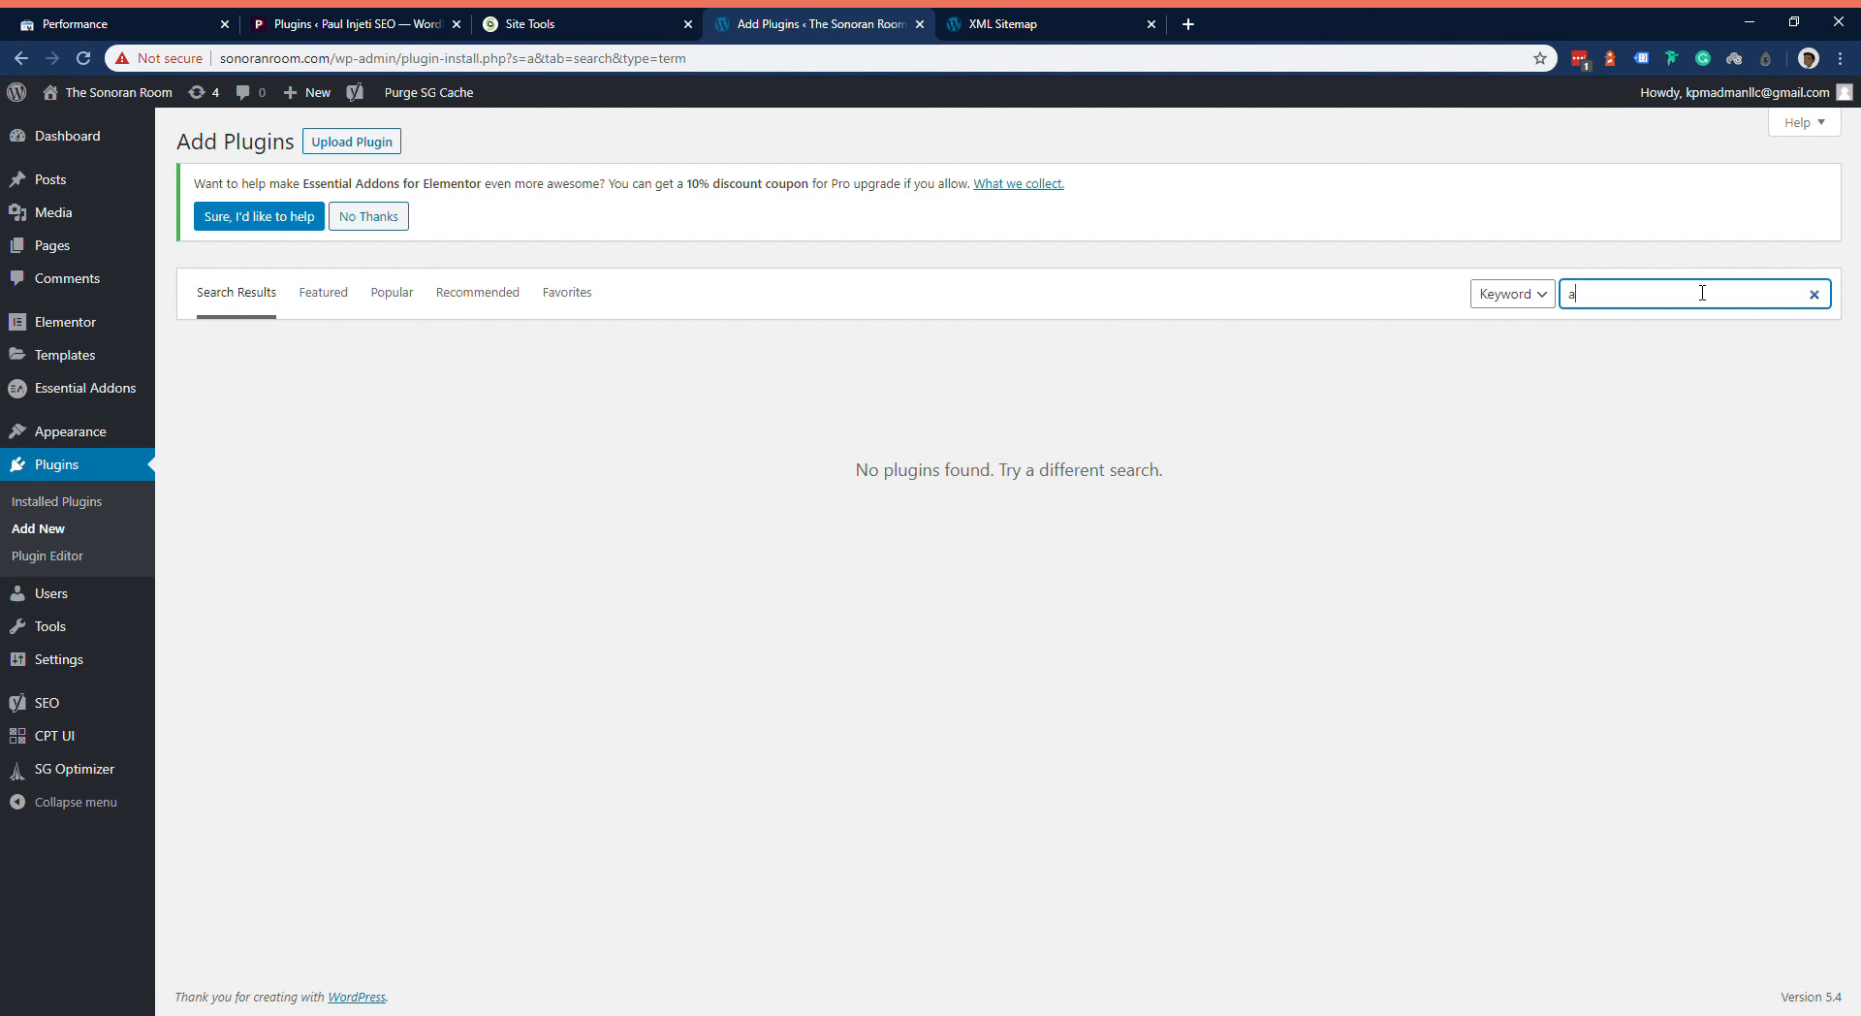
{"action": "key", "text": "BackSpace"}
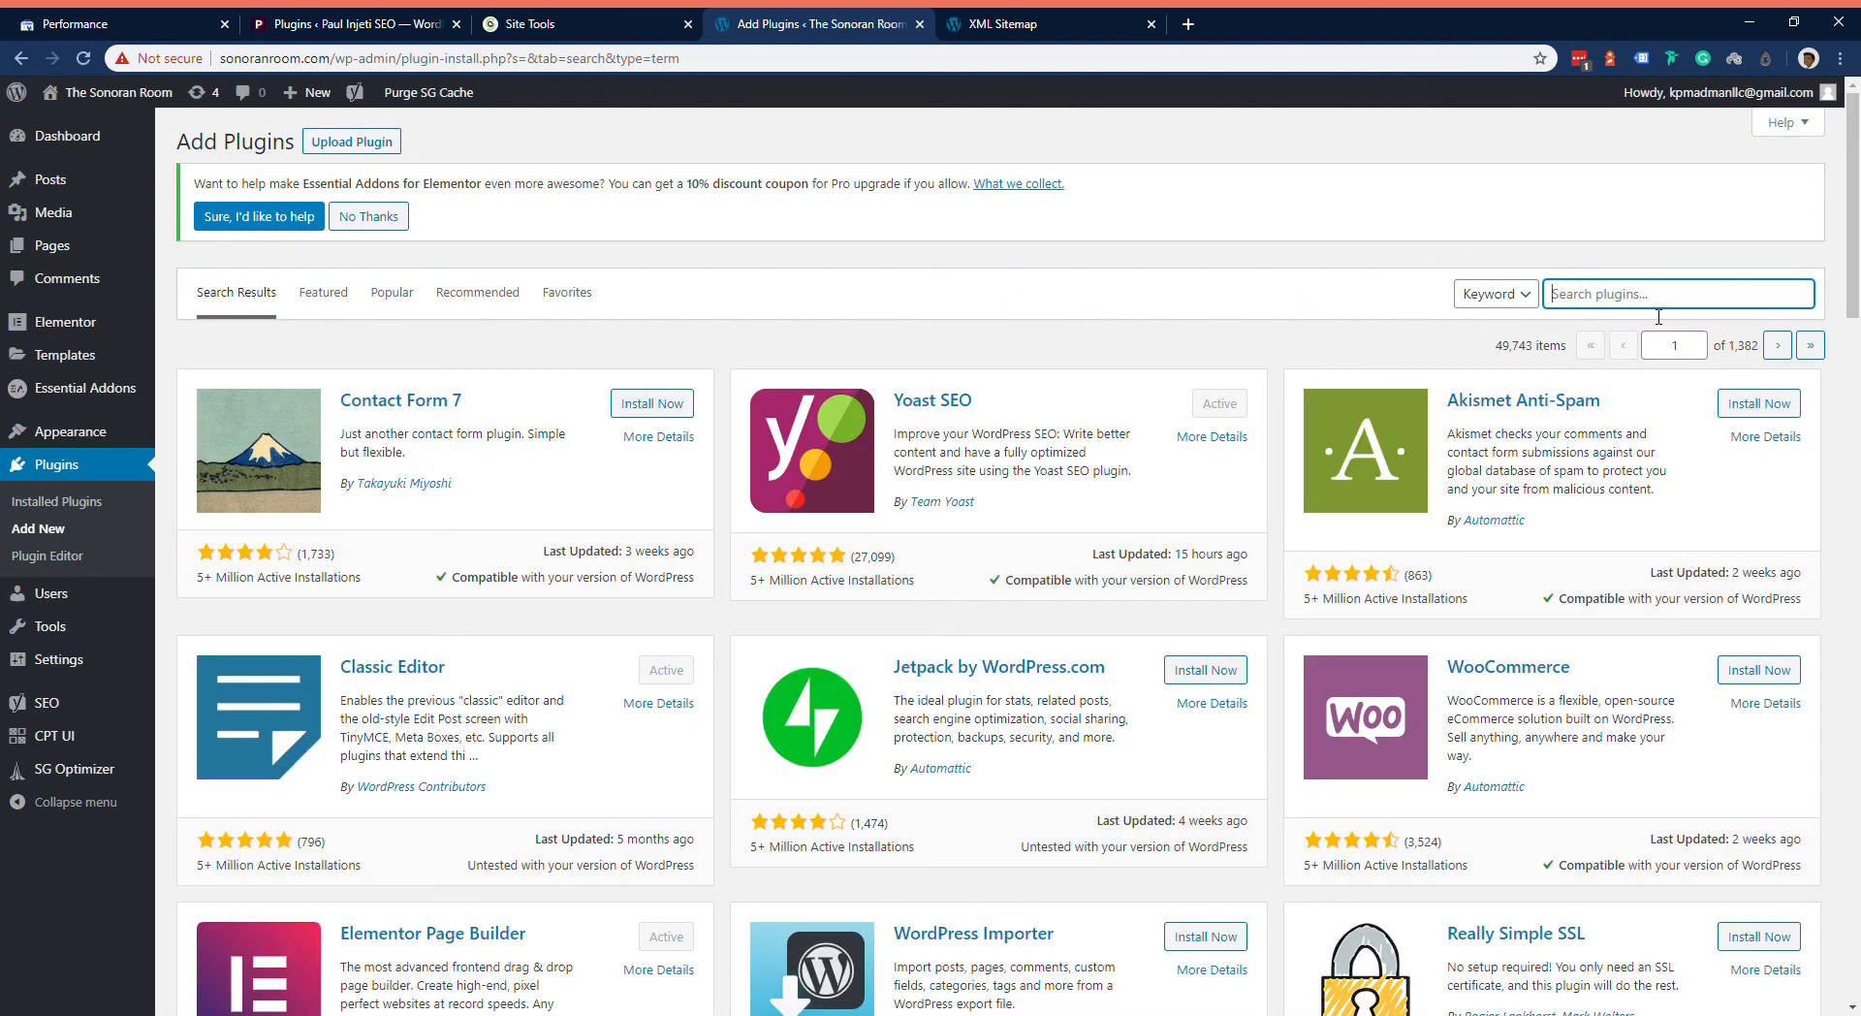
{"action": "type", "text": "acf"}
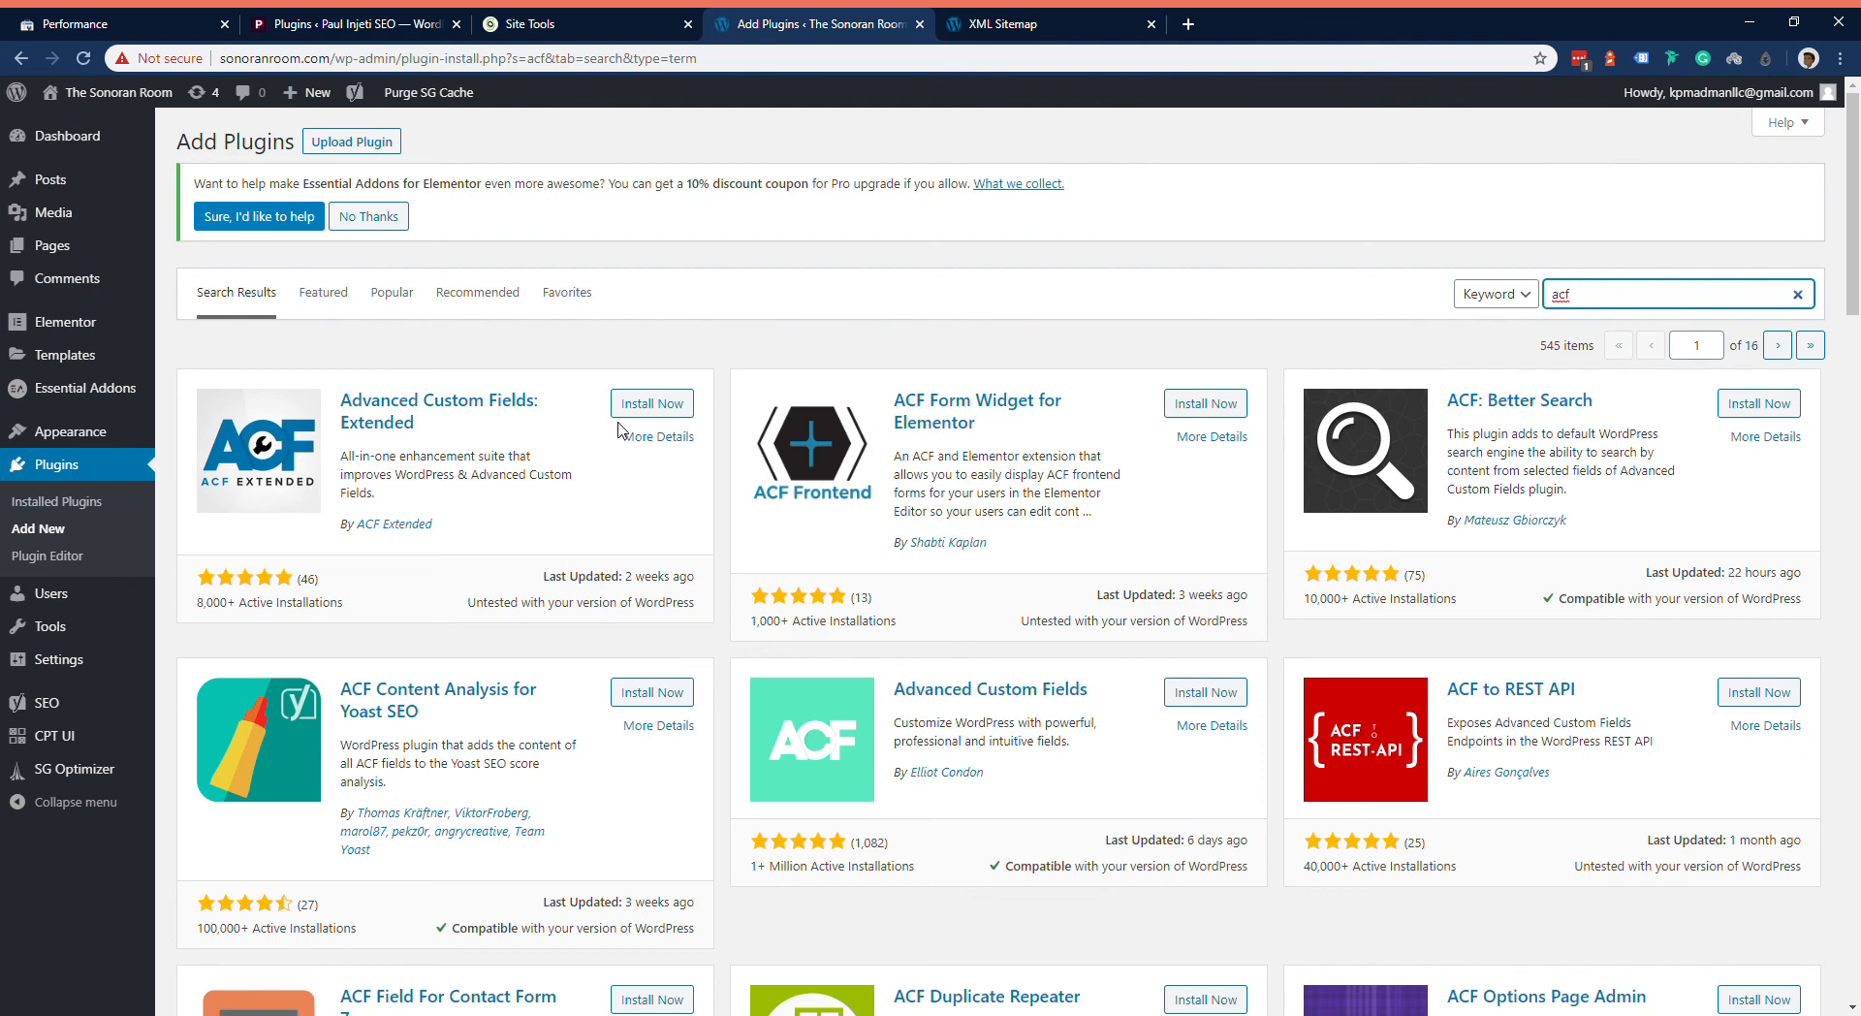
{"action": "left_click", "coordinate": [1235, 694]}
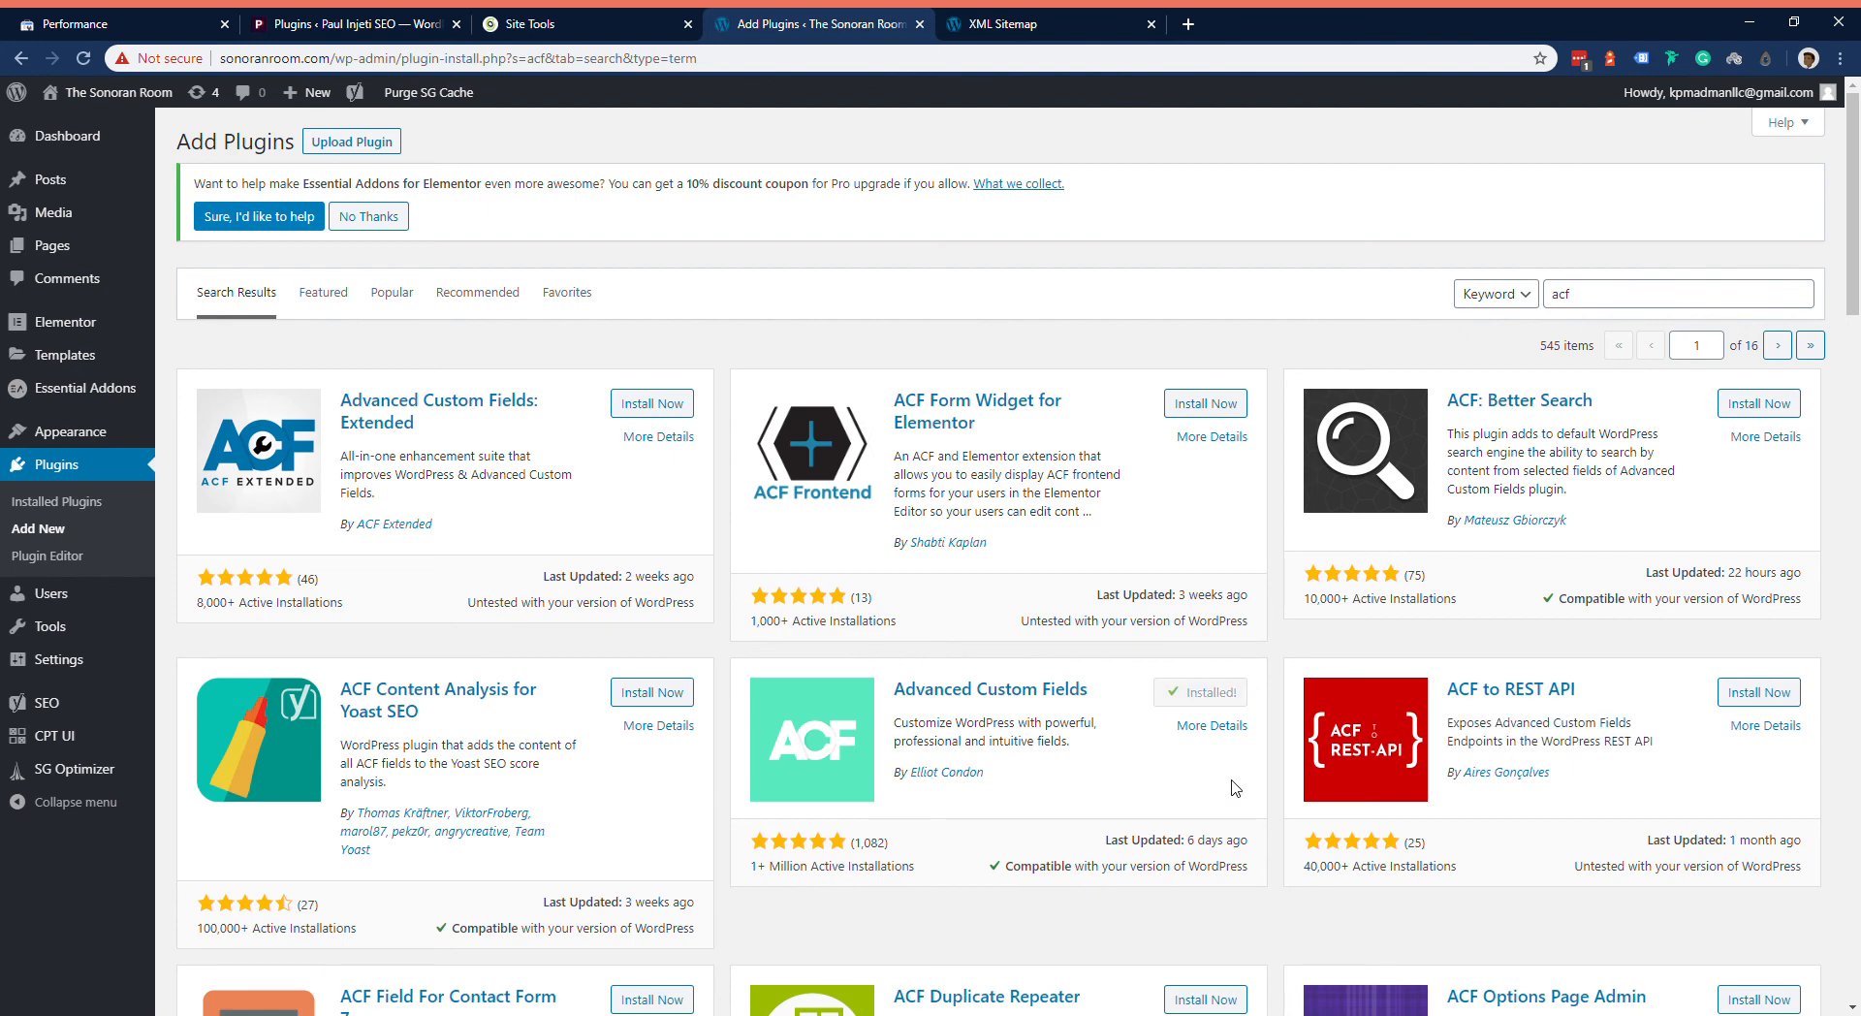
{"action": "left_click", "coordinate": [1213, 696]}
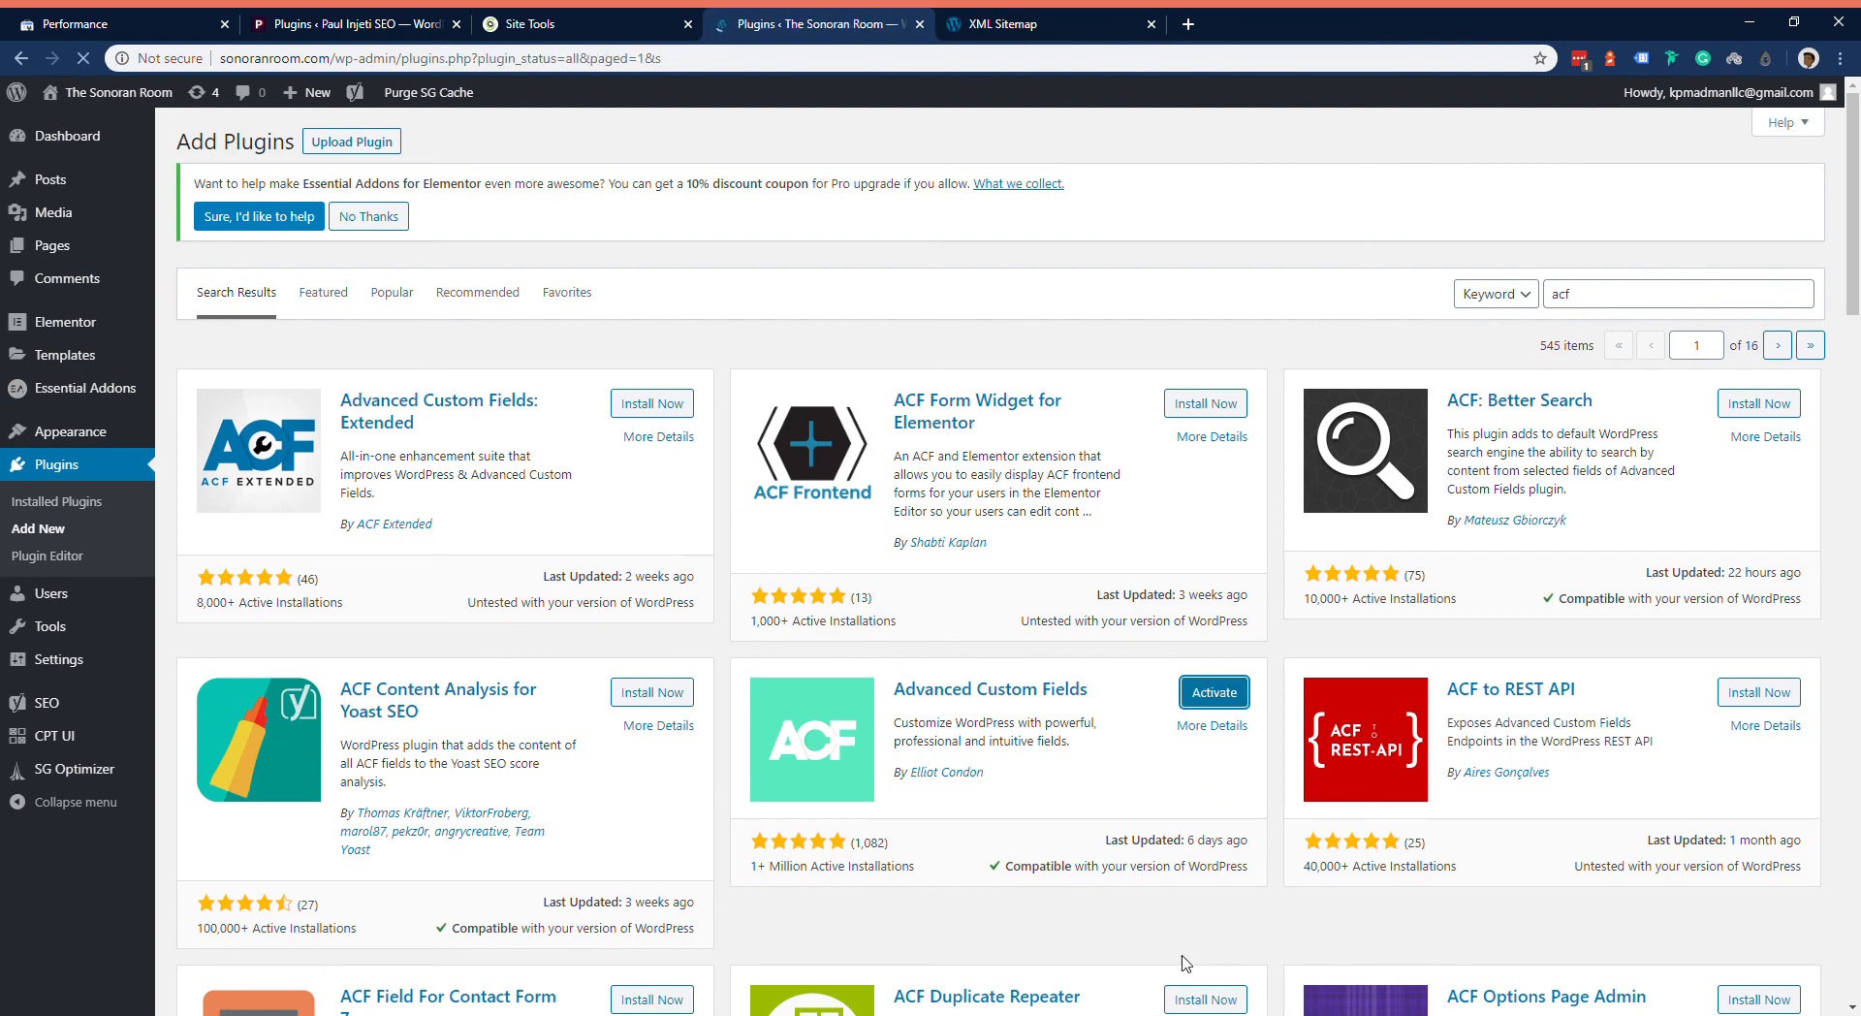
Step: Delete the inactive WordPress Starter plugin from the installed plugins and confirm the deletion
{"action": "scroll", "coordinate": [606, 739], "scroll_direction": "down", "scroll_amount": 3}
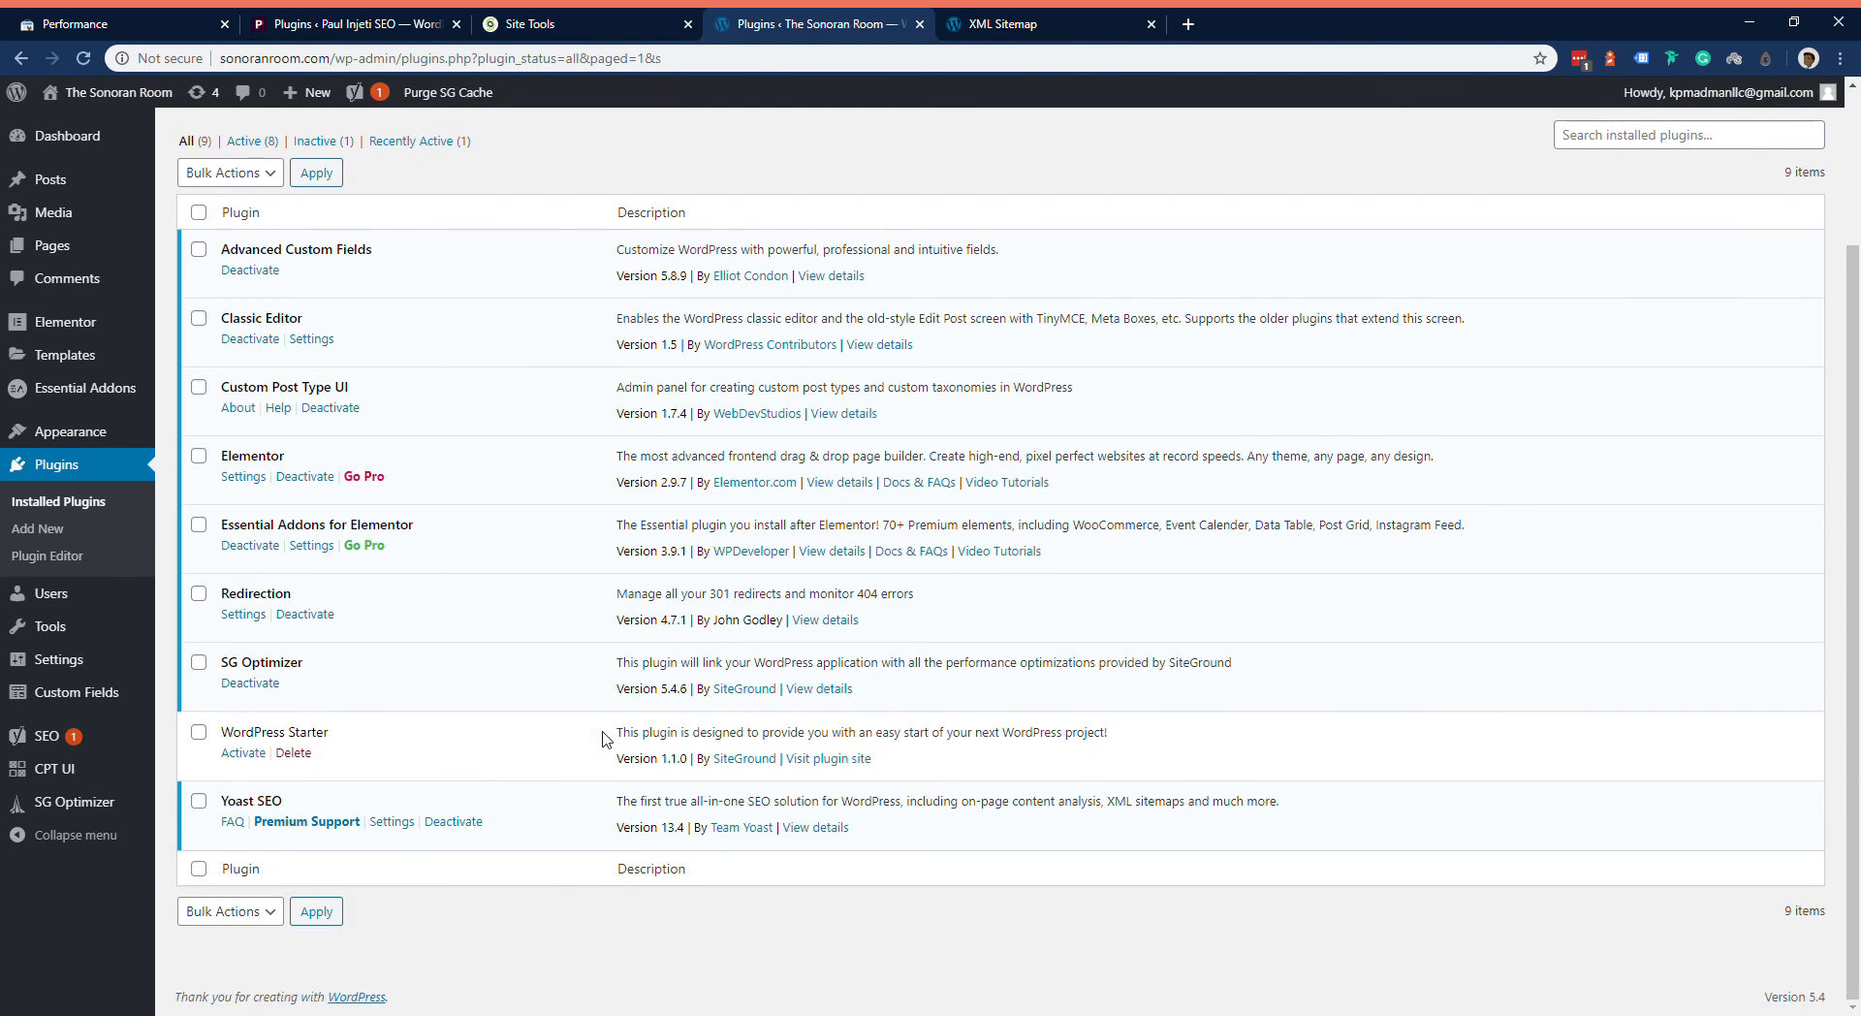
{"action": "left_click", "coordinate": [308, 751]}
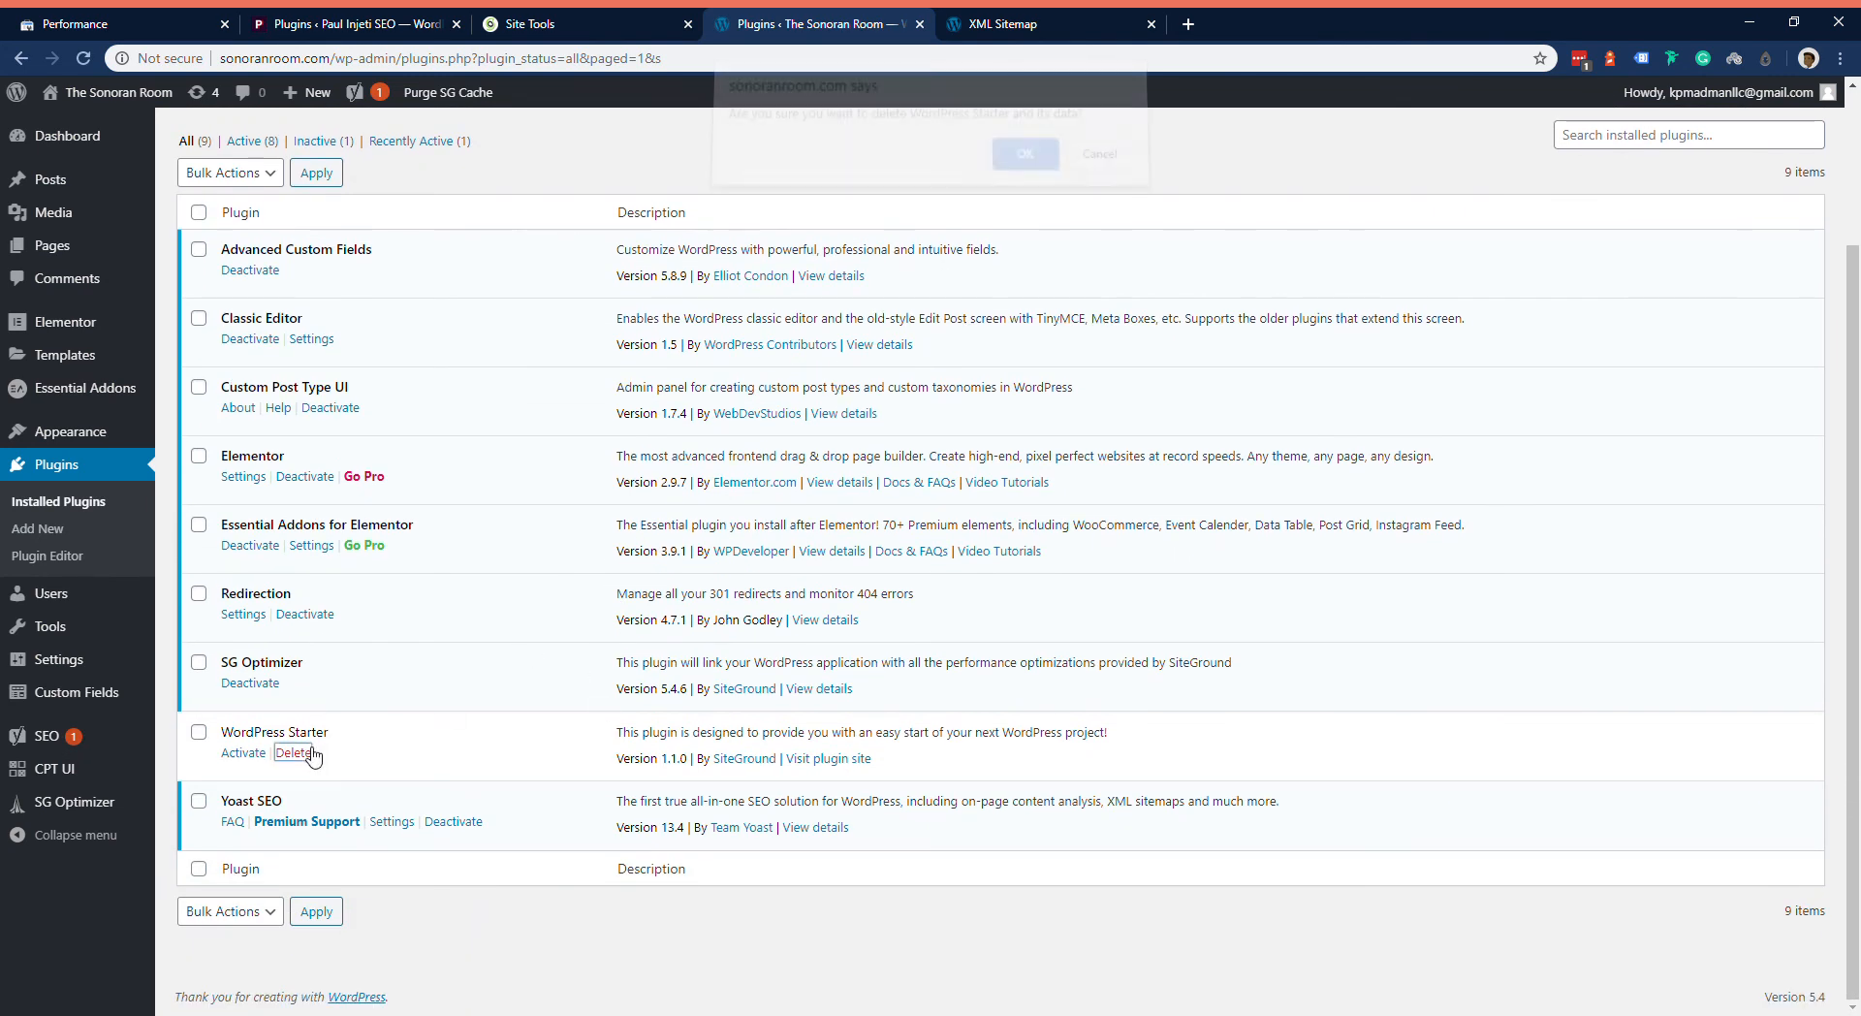
{"action": "left_click", "coordinate": [1025, 154]}
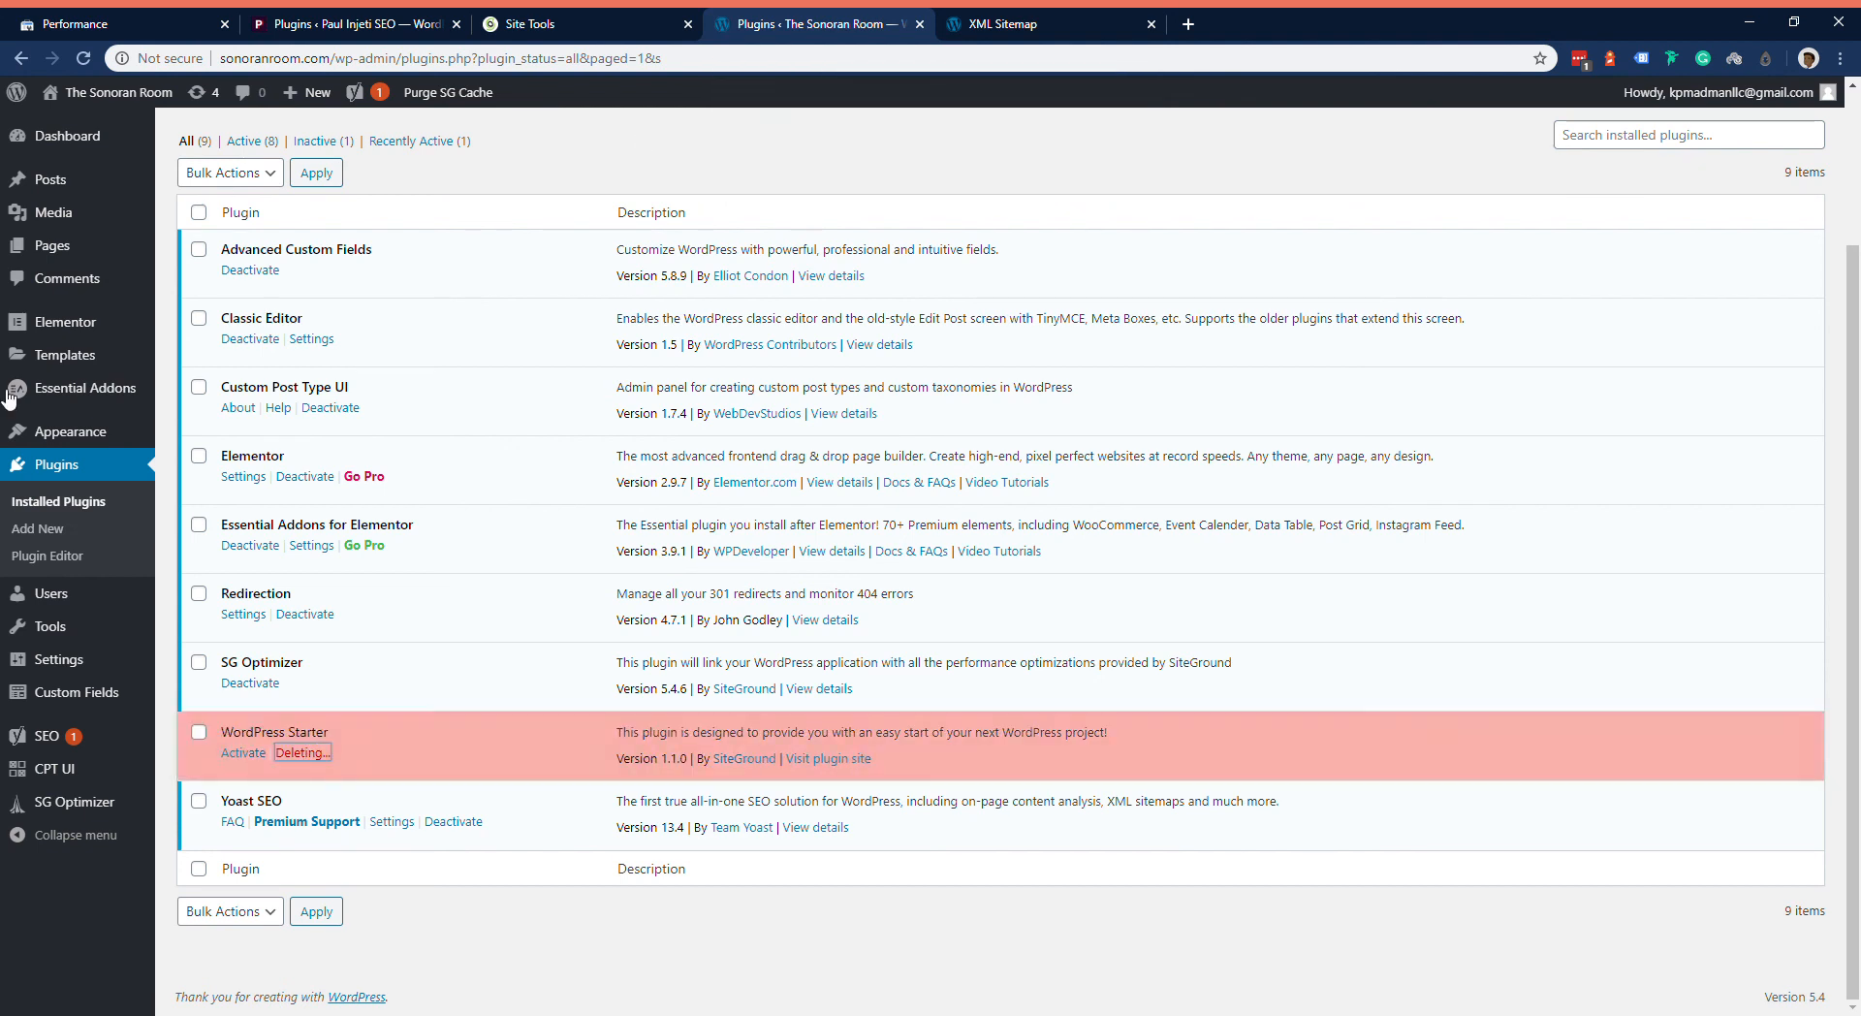